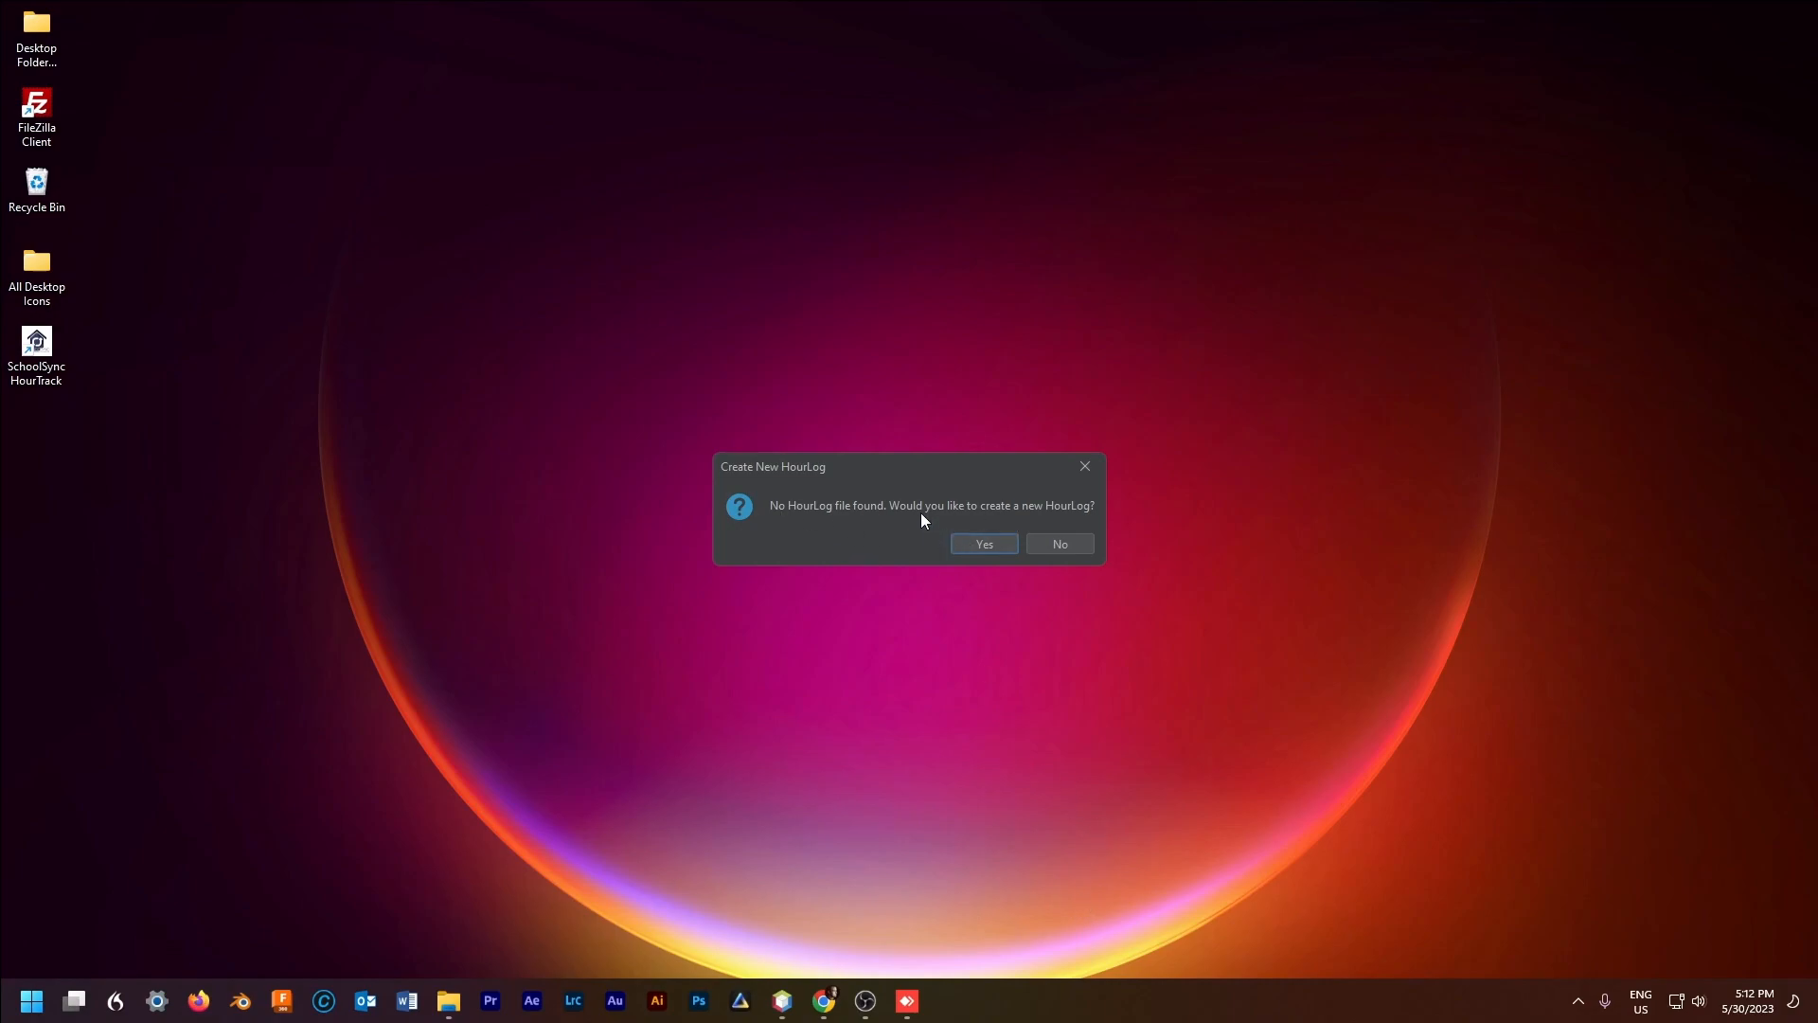
# Step: Create a new HourLog without saving the old one
pyautogui.click(985, 543)
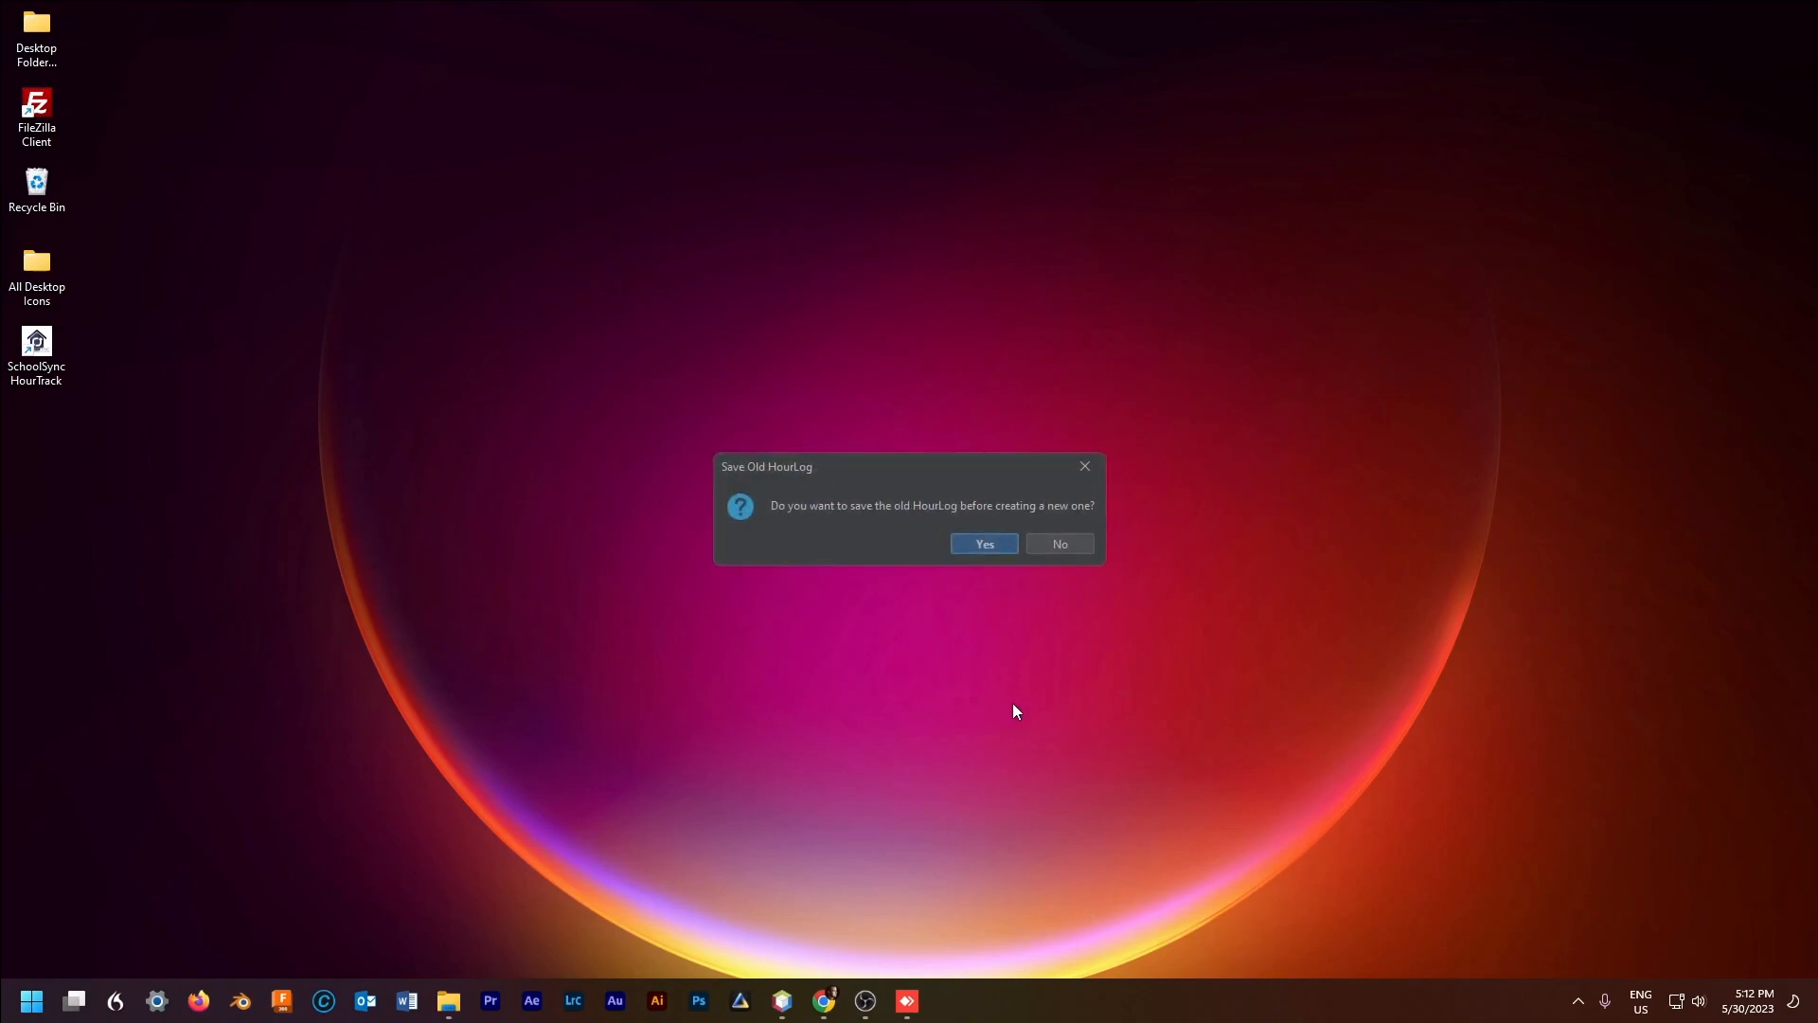
pyautogui.click(1040, 550)
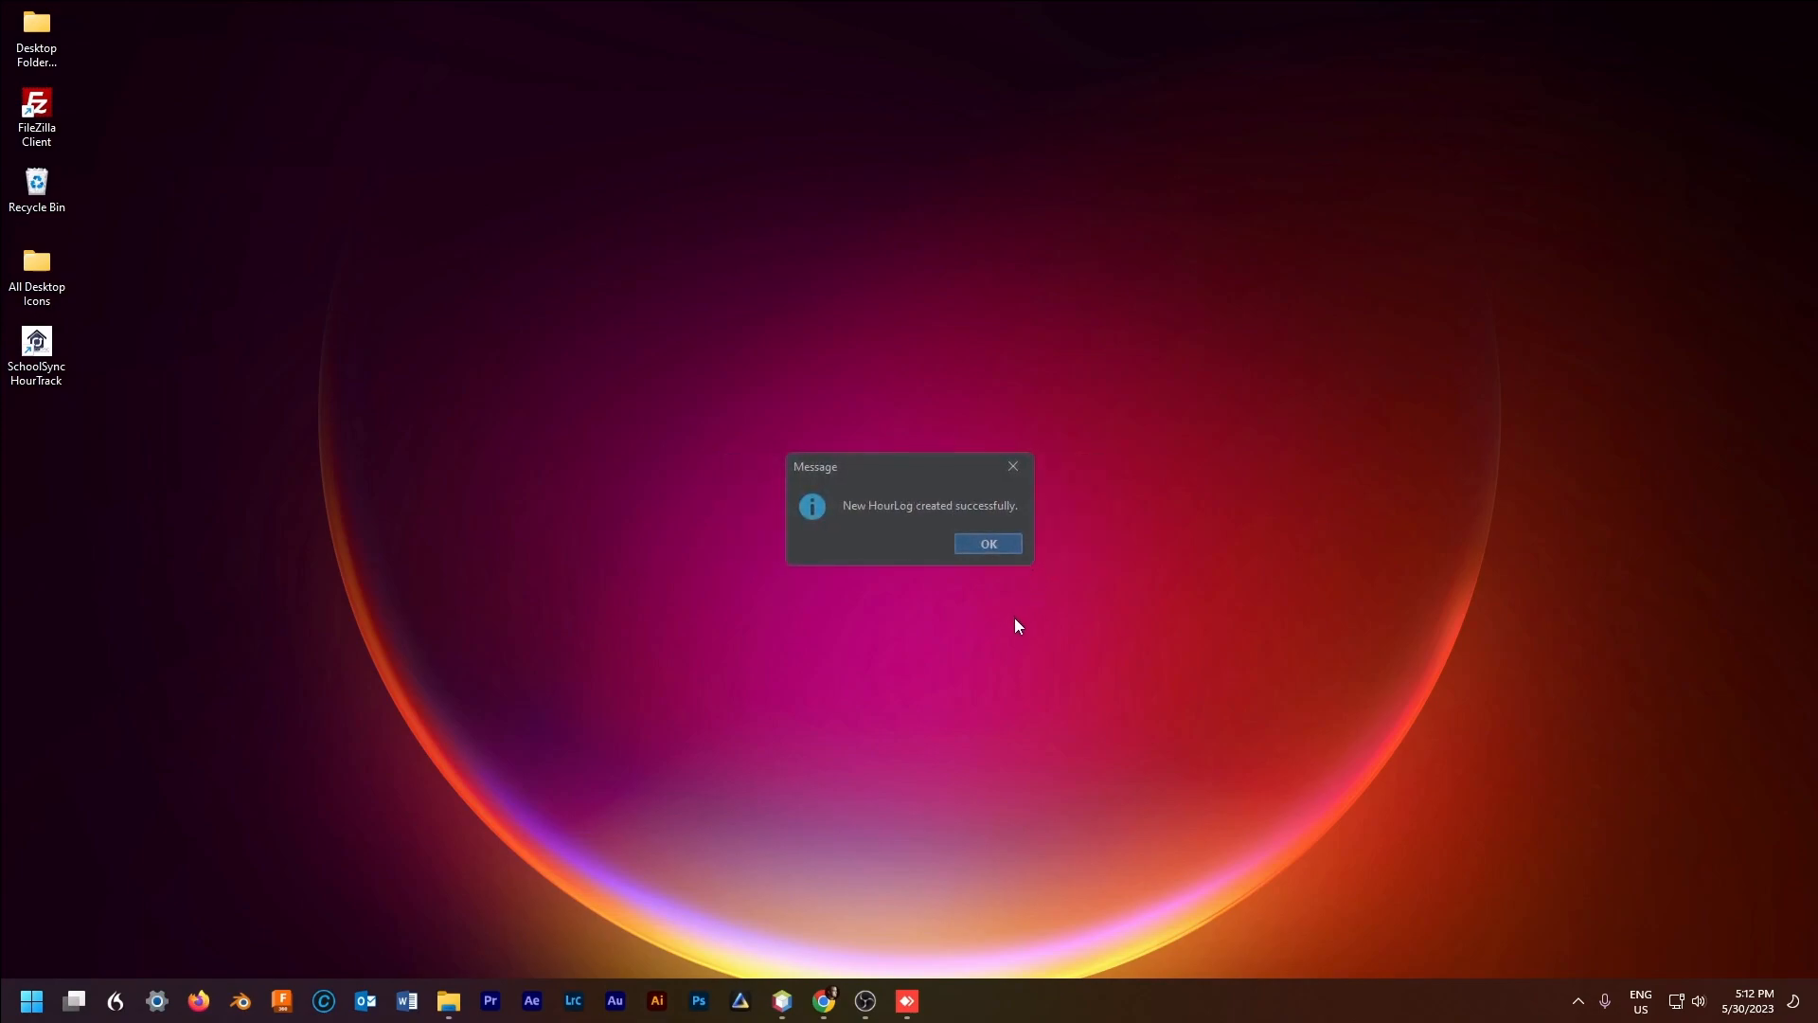
pyautogui.click(1005, 543)
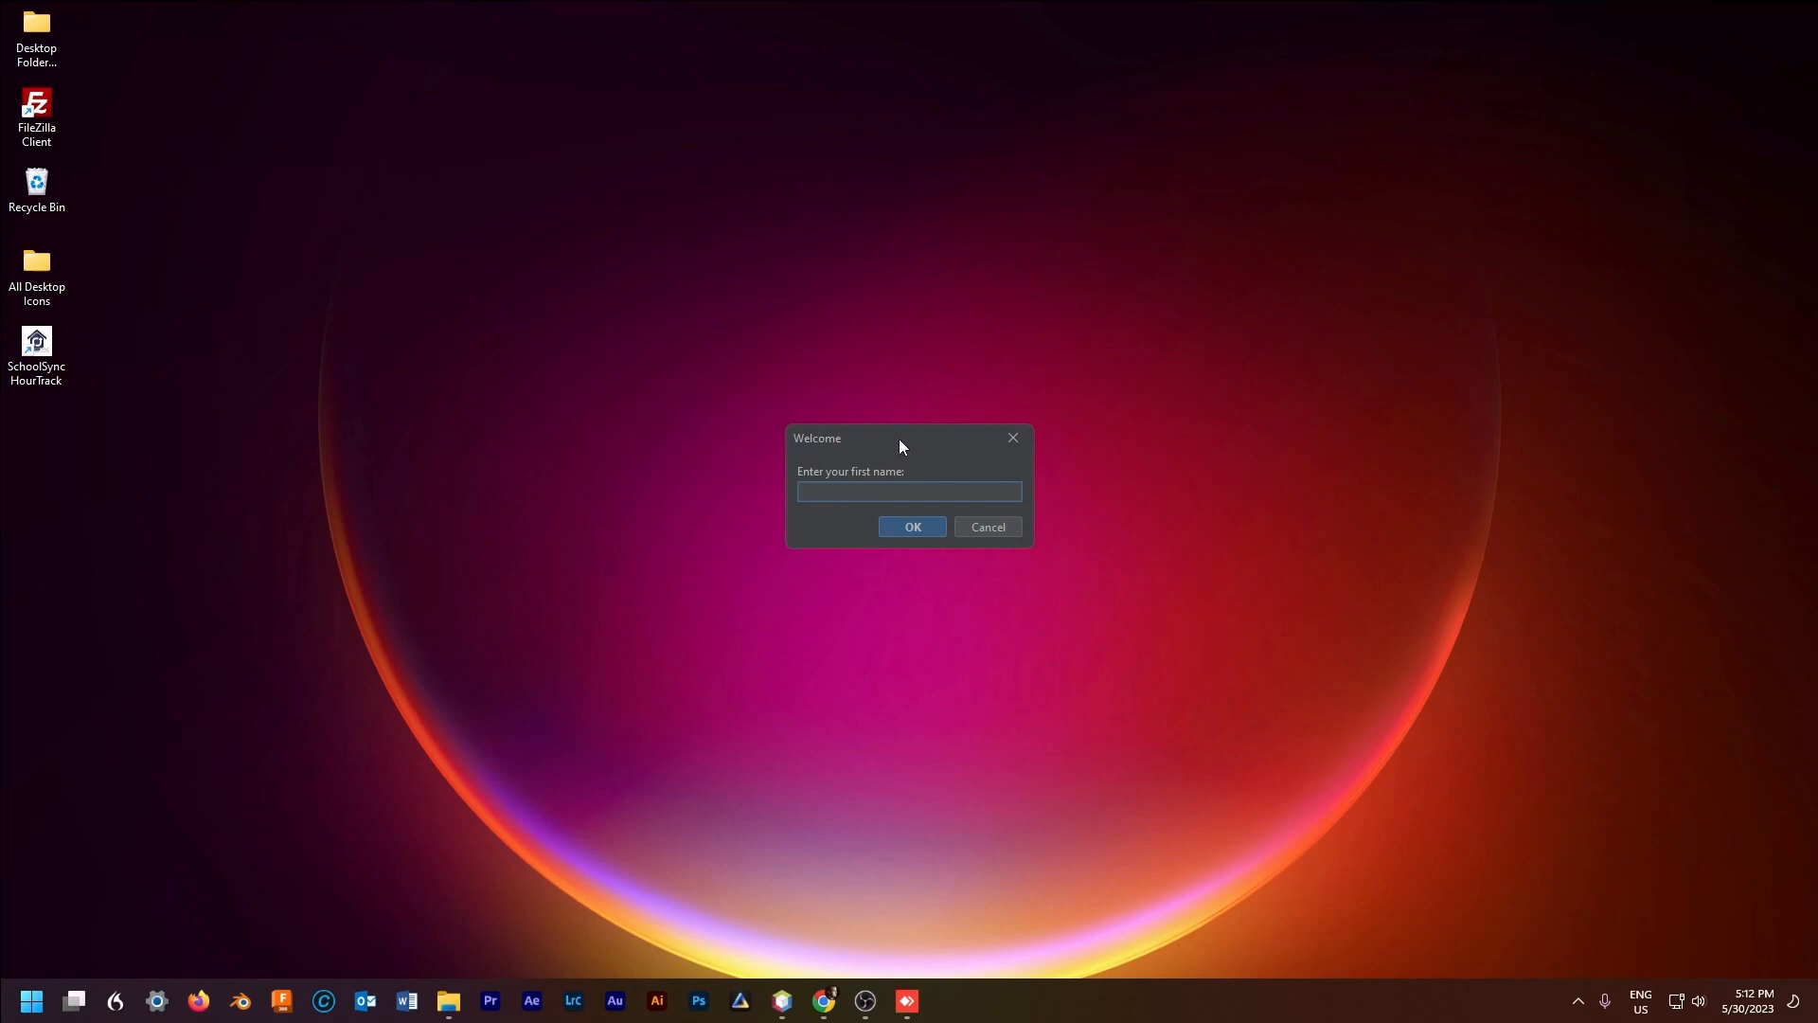
# Step: Enter the user's full name to reach the main window
pyautogui.write('James')
pyautogui.press('BackSpace')
pyautogui.press('BackSpace')
pyautogui.press('BackSpace')
pyautogui.press('BackSpace')
pyautogui.press('Return')
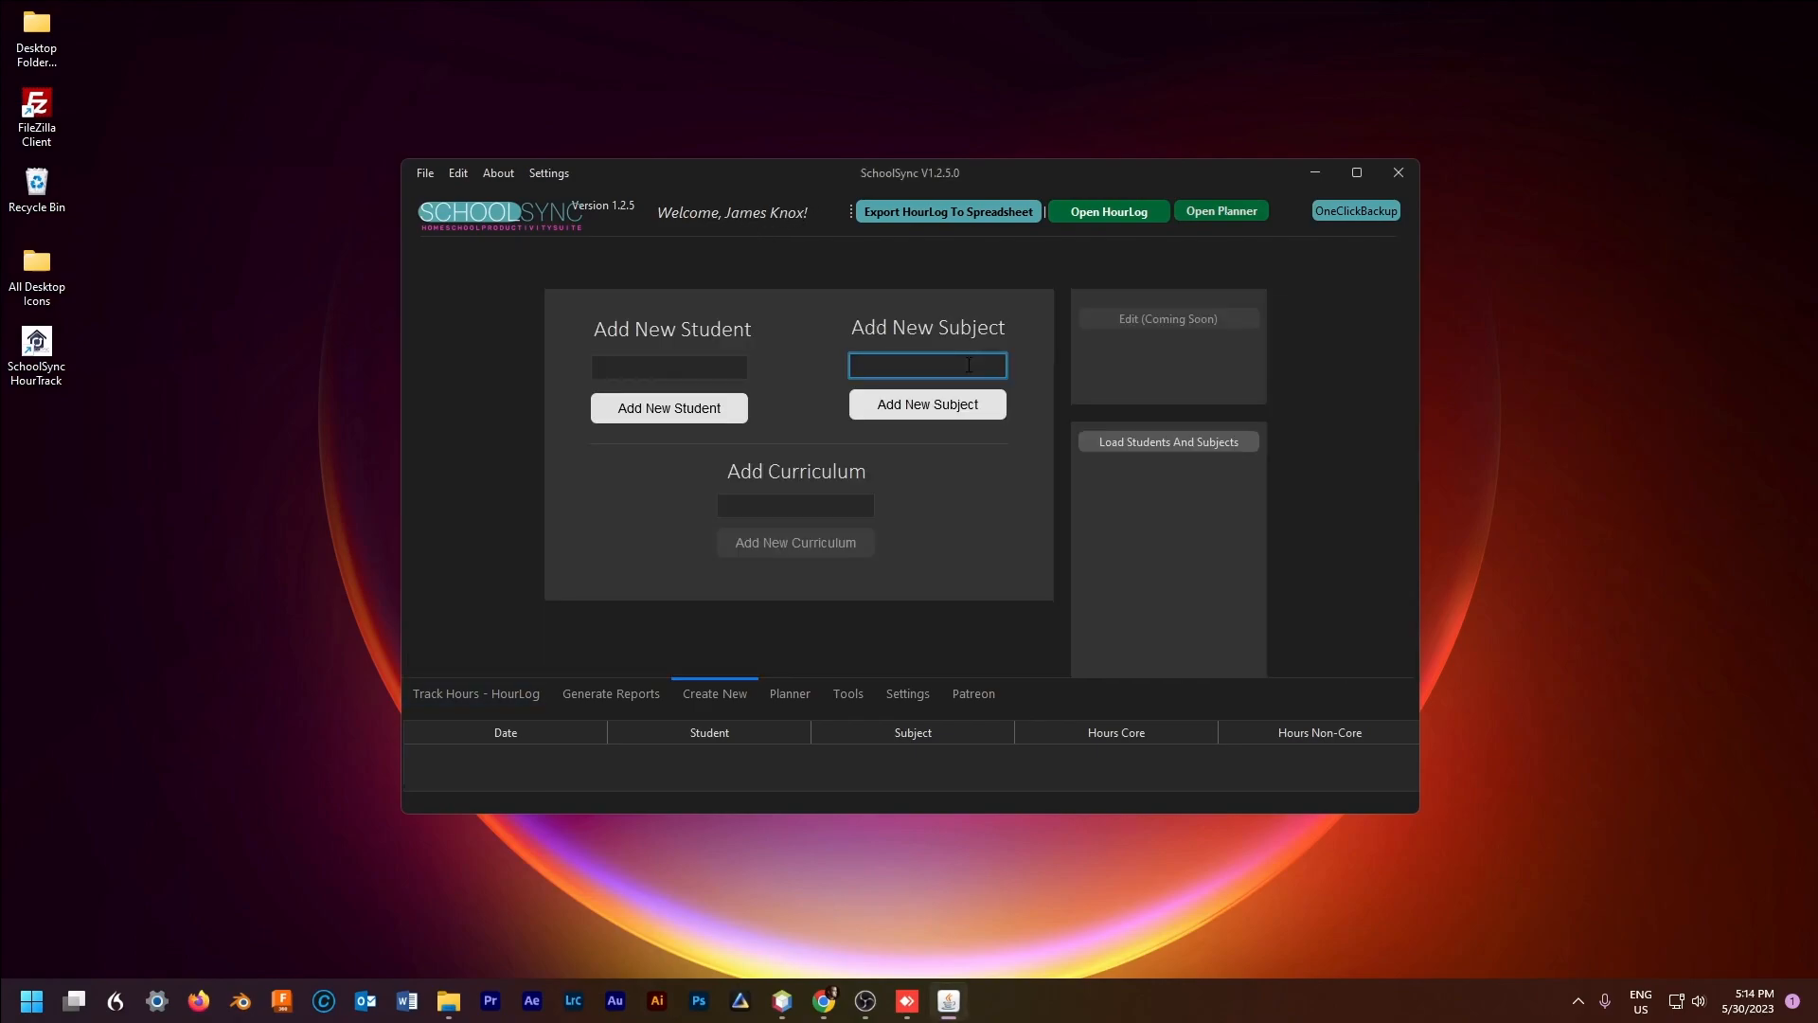
# Step: Add 'Nature Studies' as a new subject and dismiss the confirmation
pyautogui.write('Nature Studies')
pyautogui.click(941, 404)
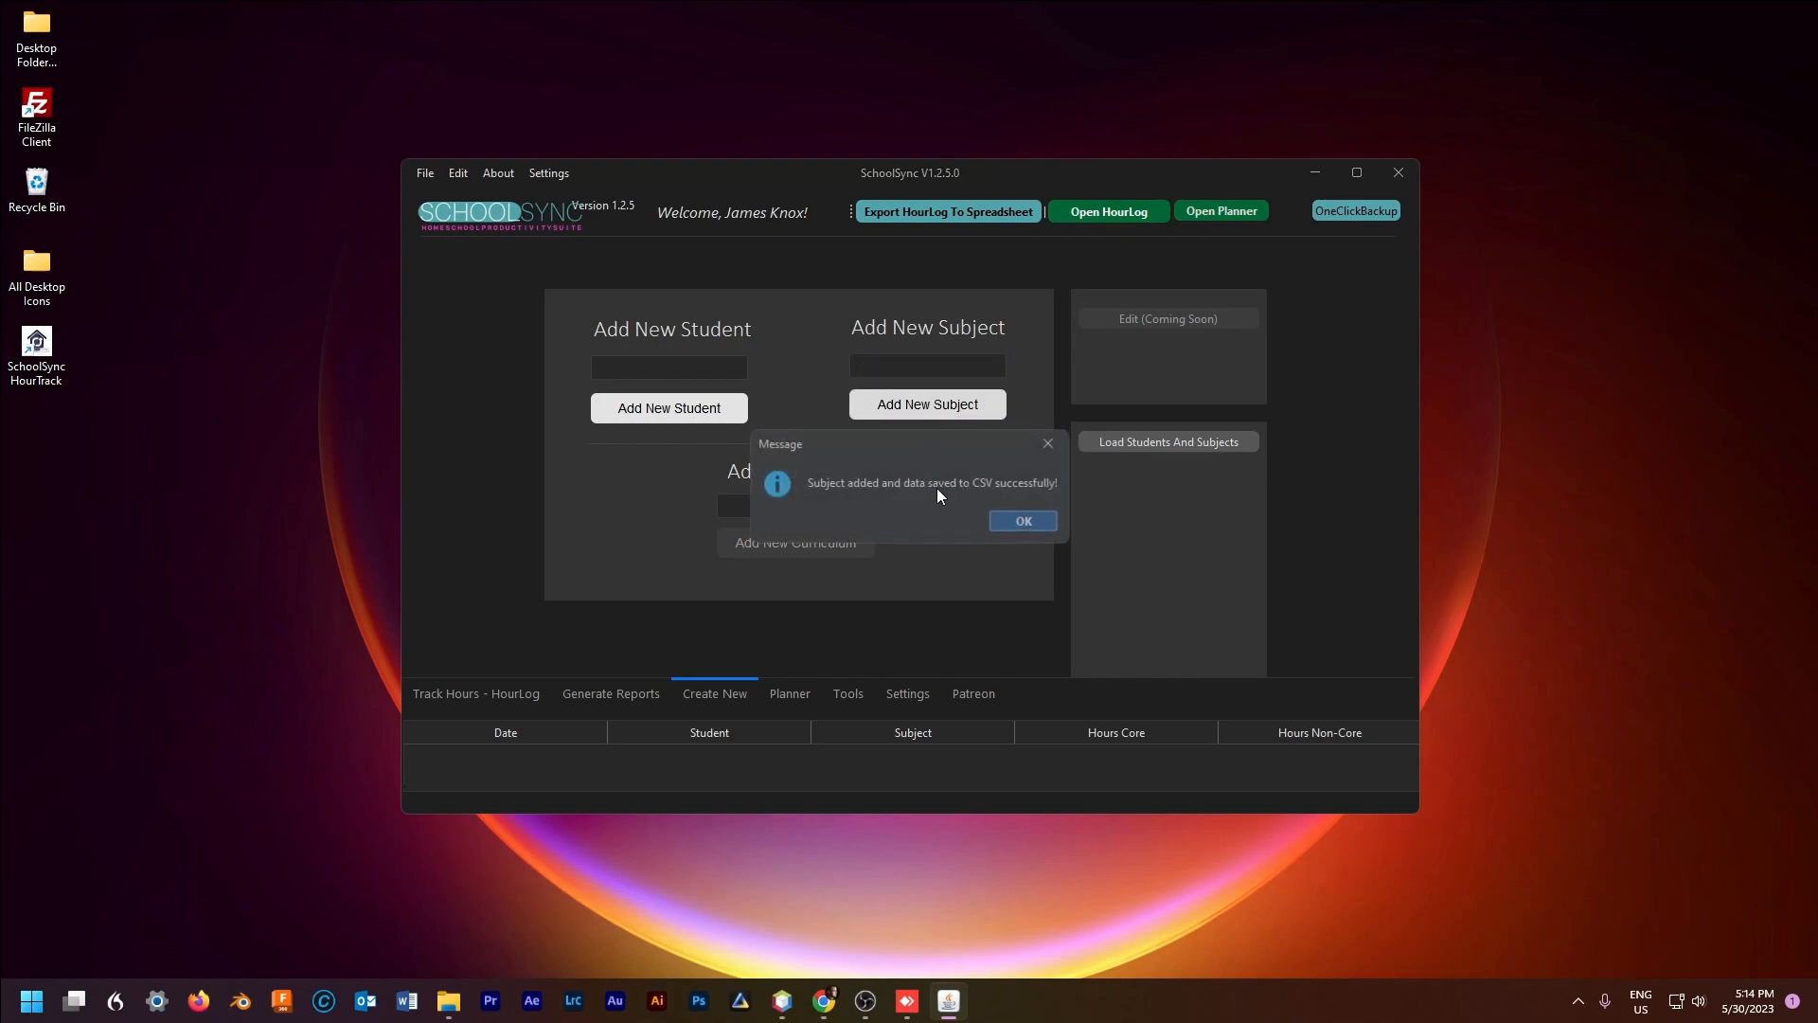
pyautogui.click(1025, 521)
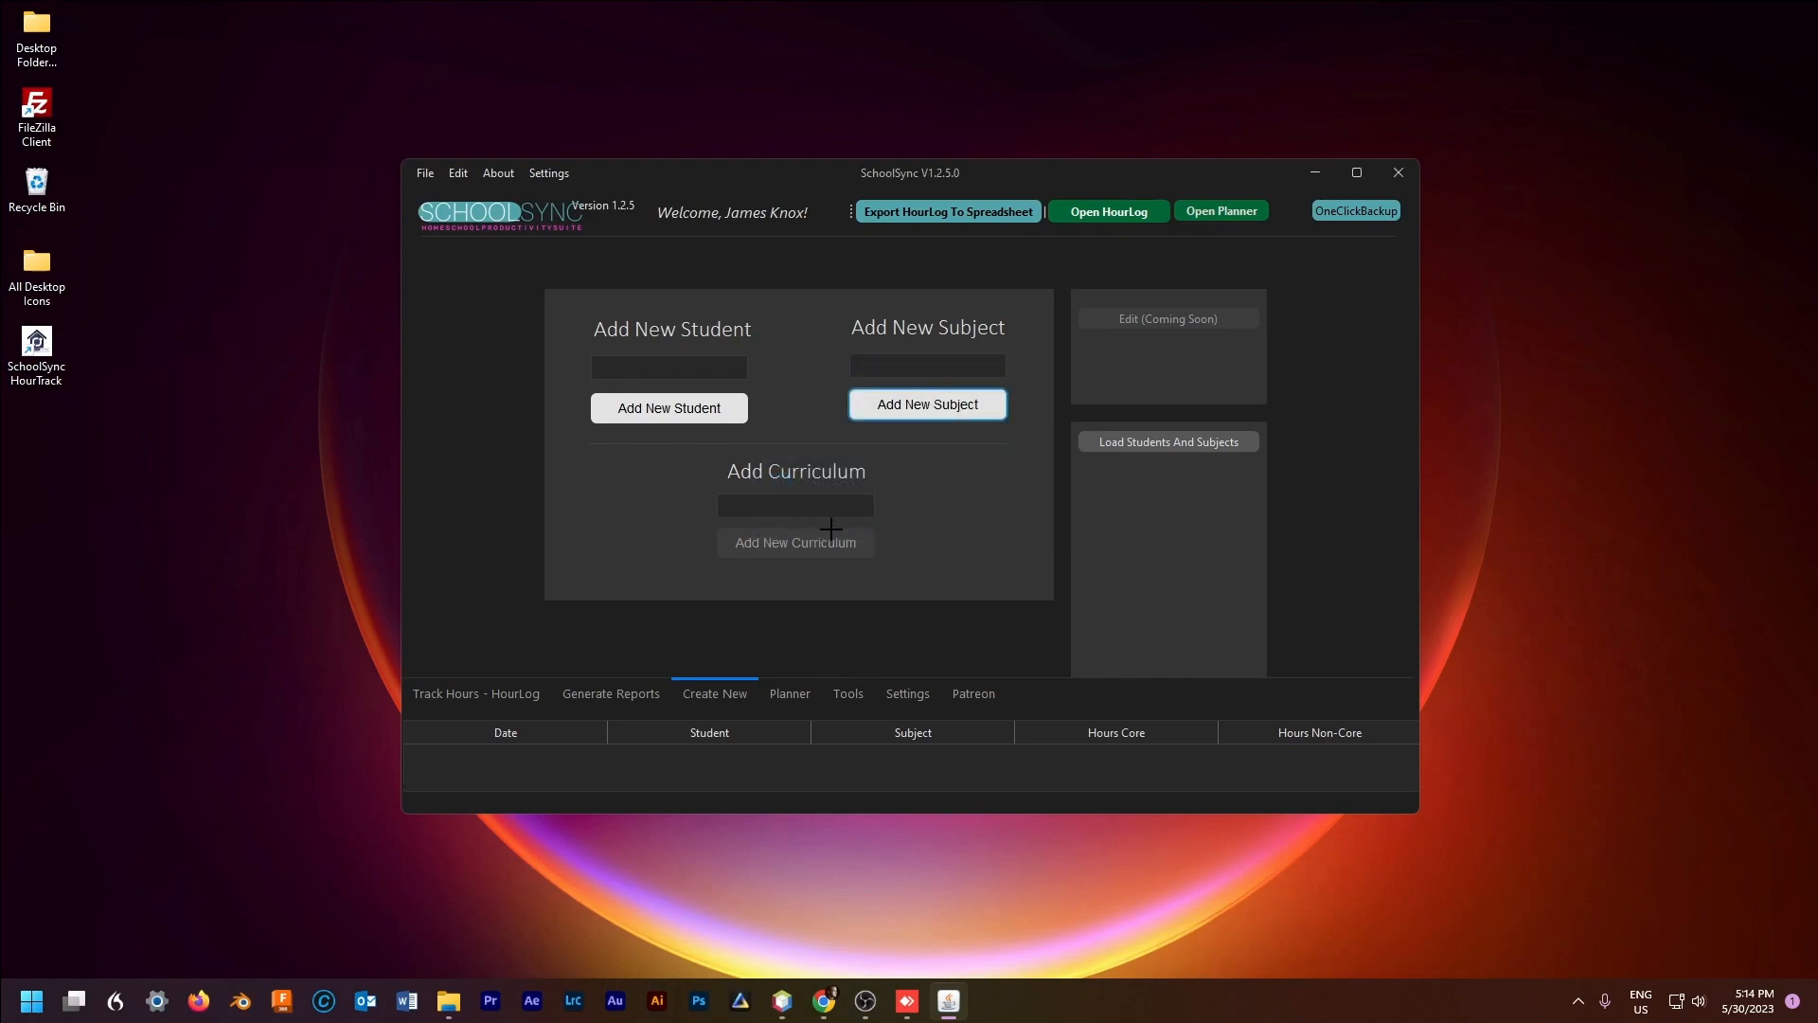
pyautogui.click(923, 368)
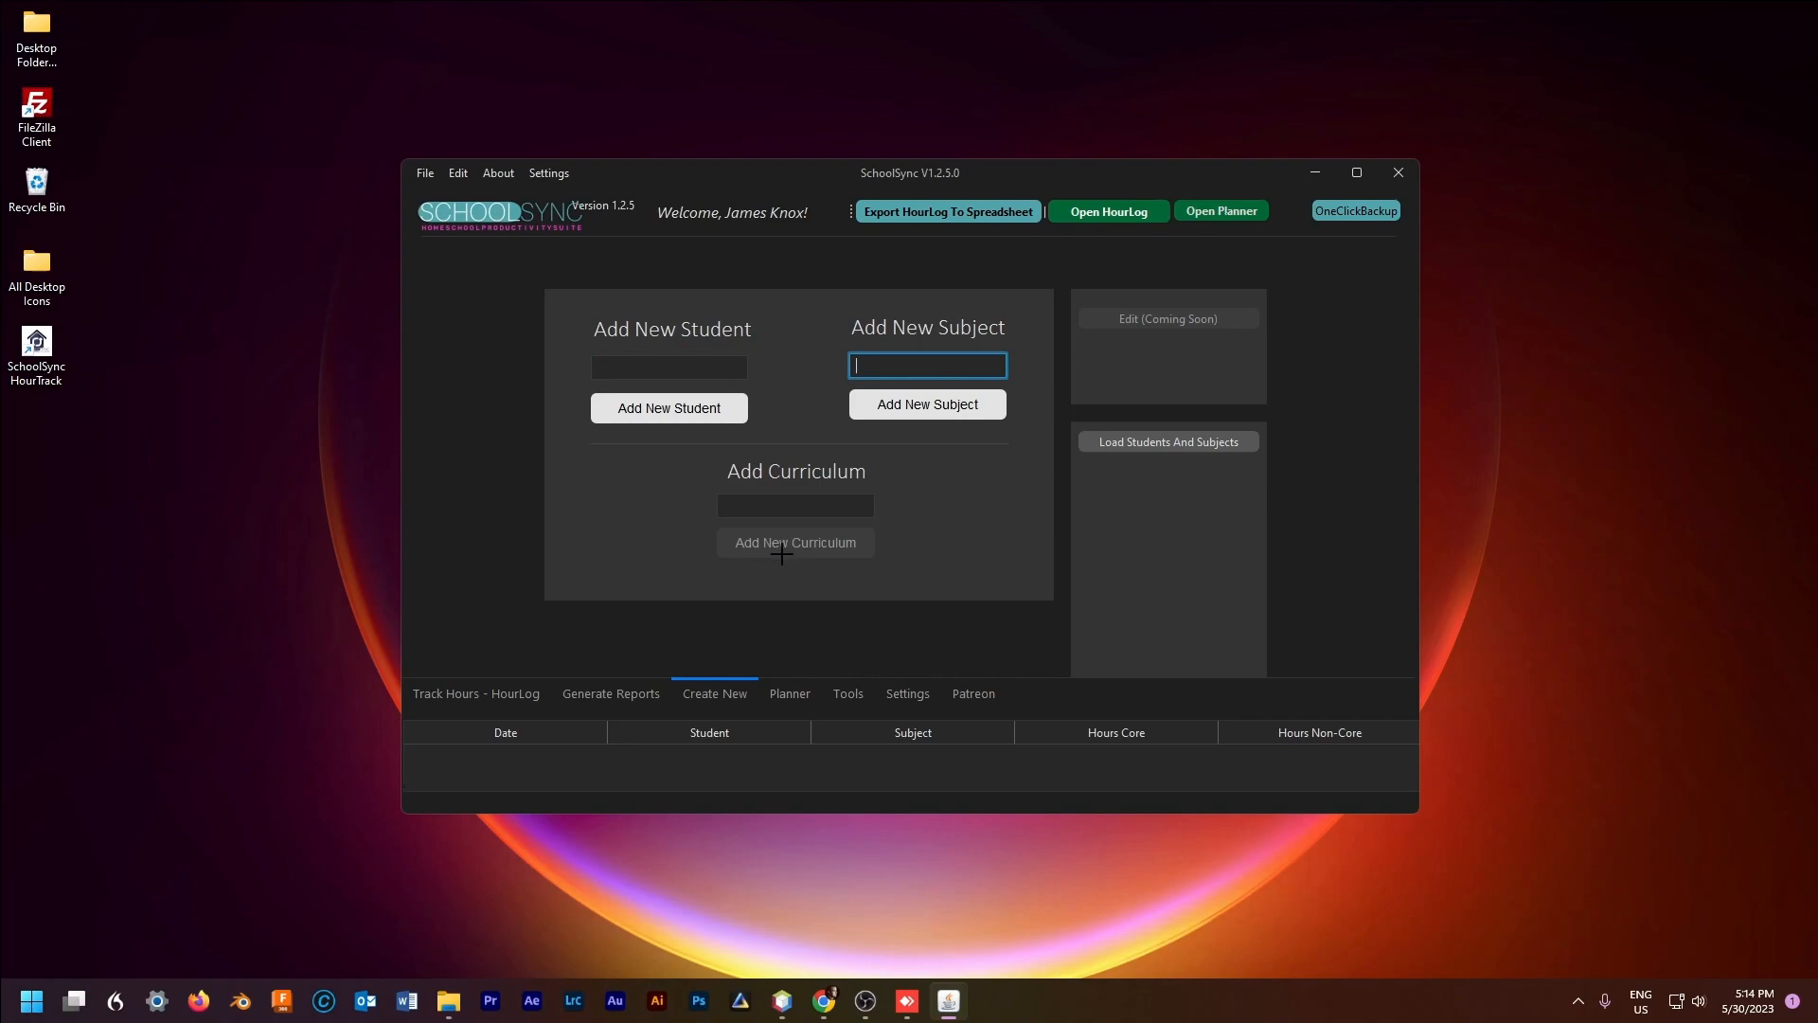
# Step: In the Add Hours form, select the second student, Nature Studies and date 2023-05-29
pyautogui.click(476, 693)
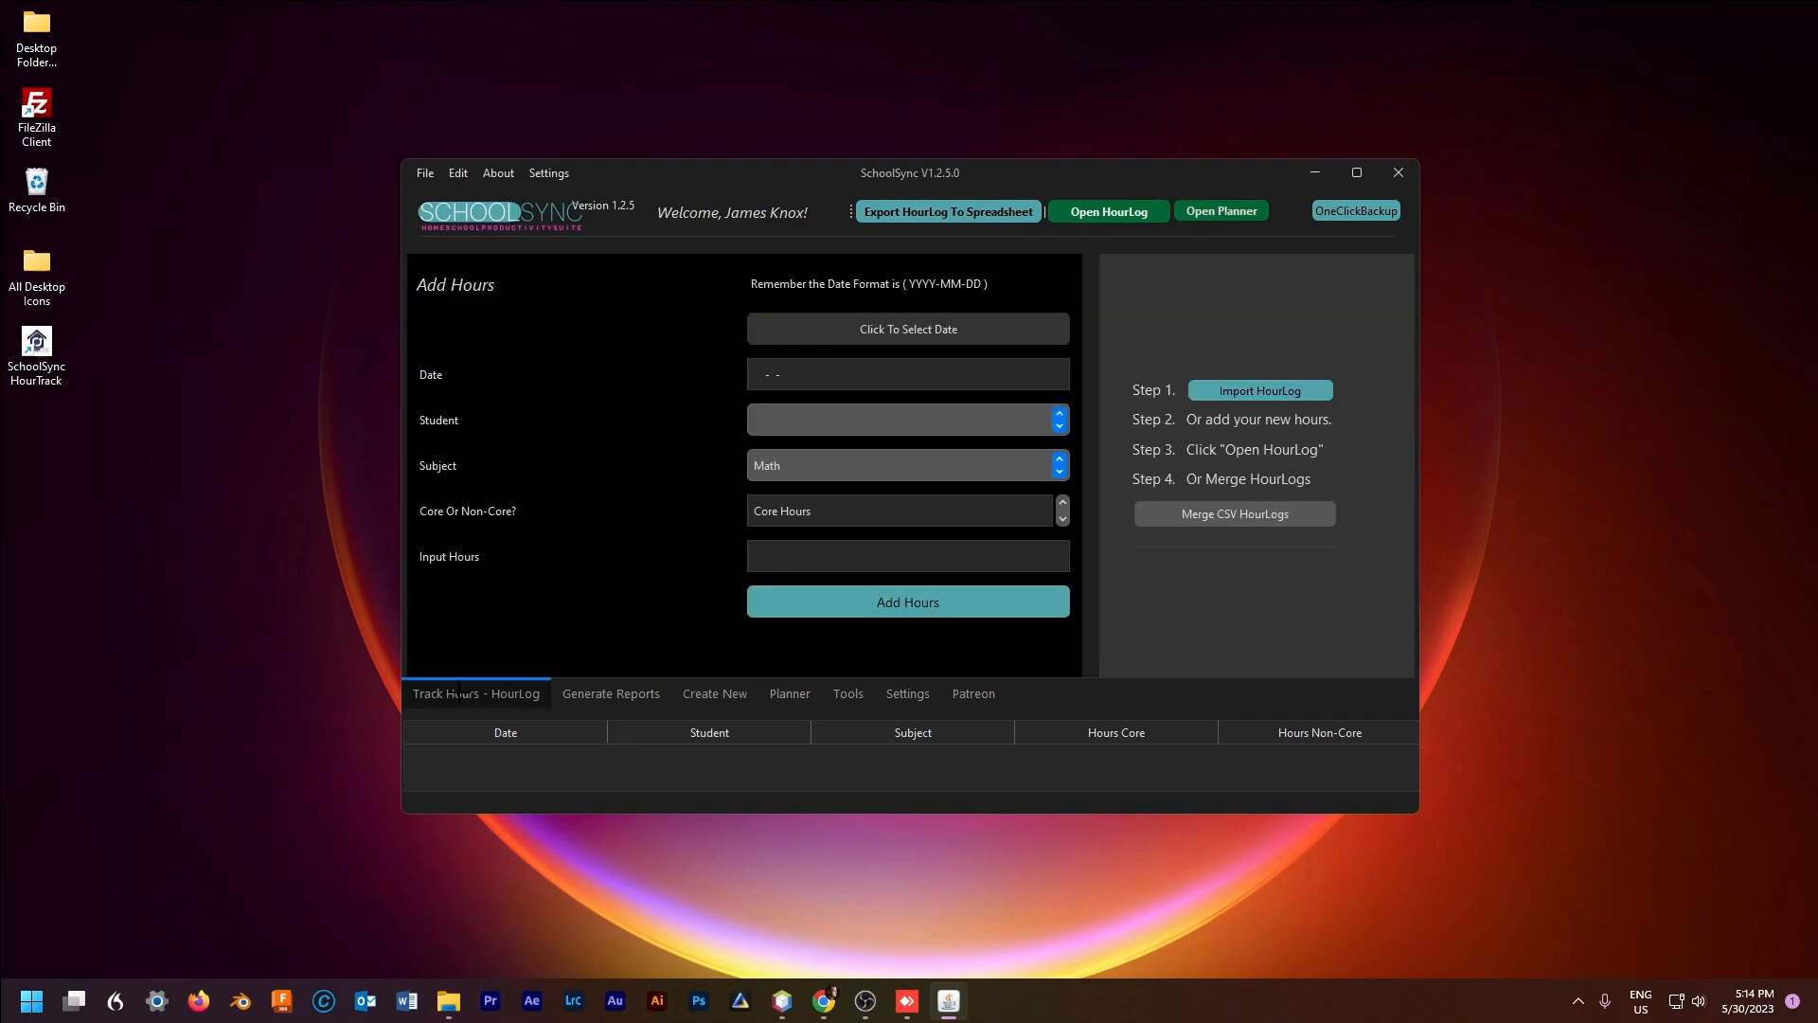
pyautogui.click(830, 426)
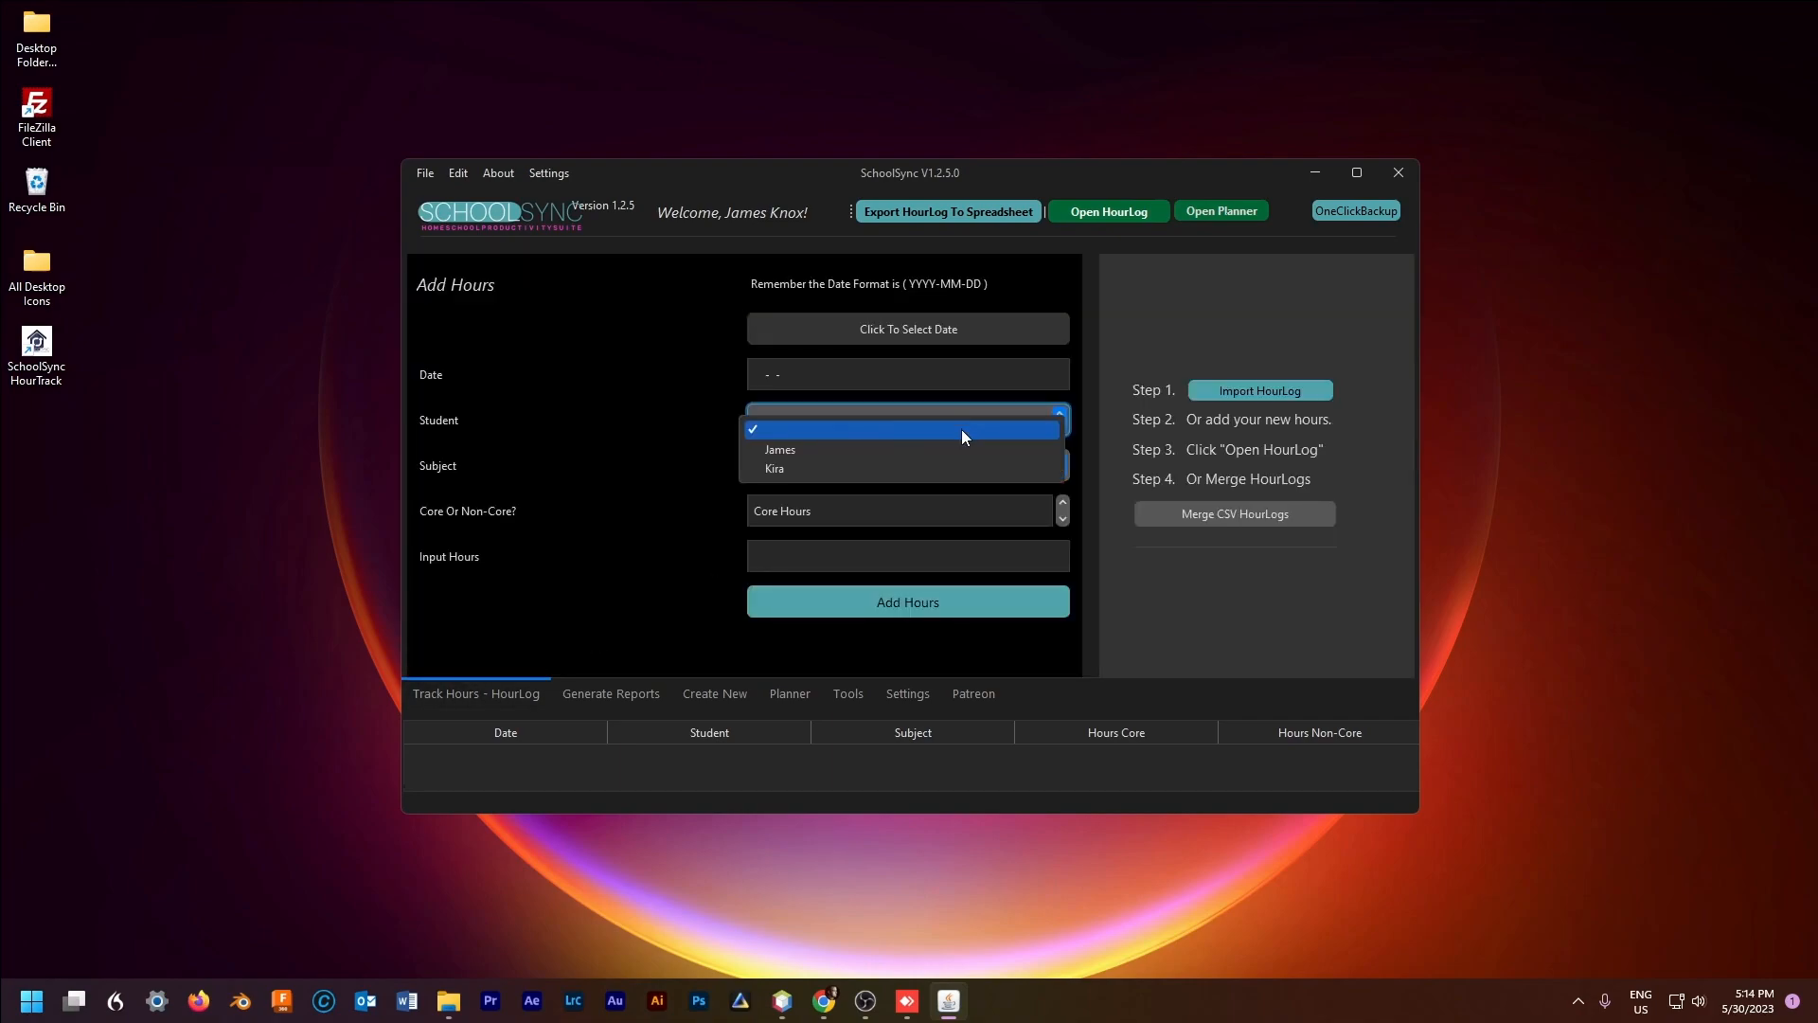
pyautogui.click(792, 467)
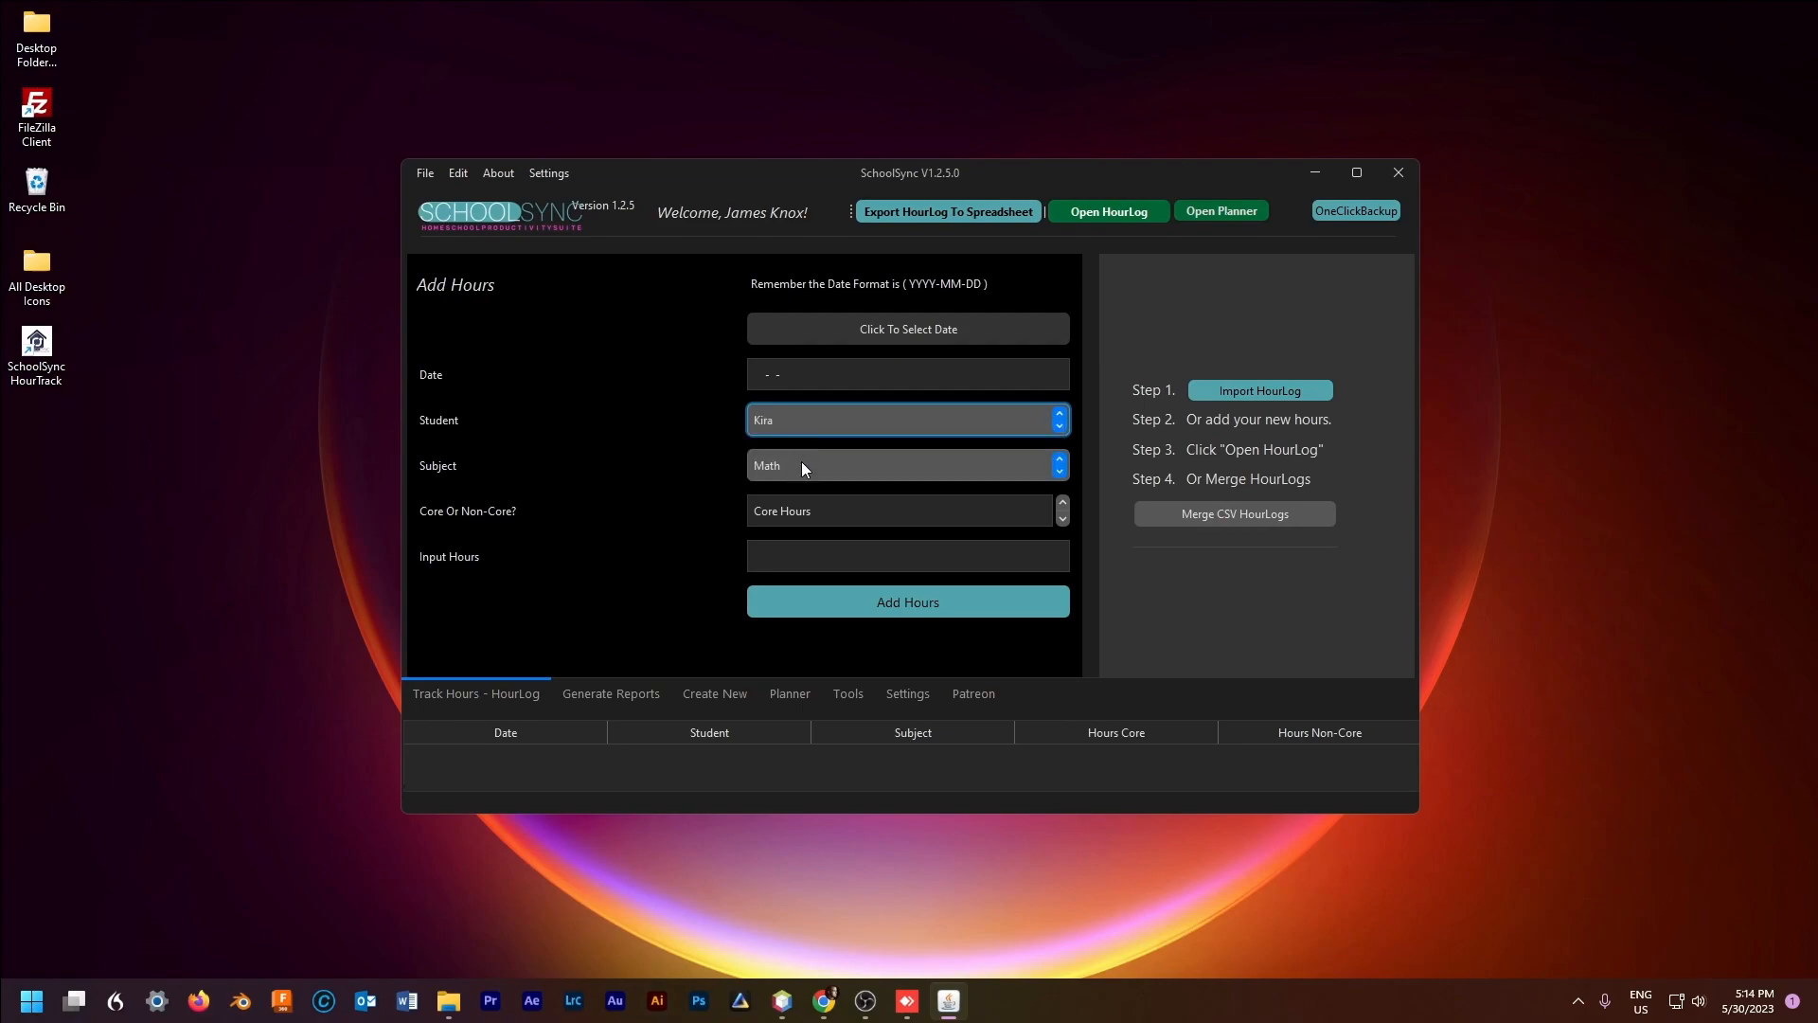
pyautogui.click(803, 462)
pyautogui.click(809, 497)
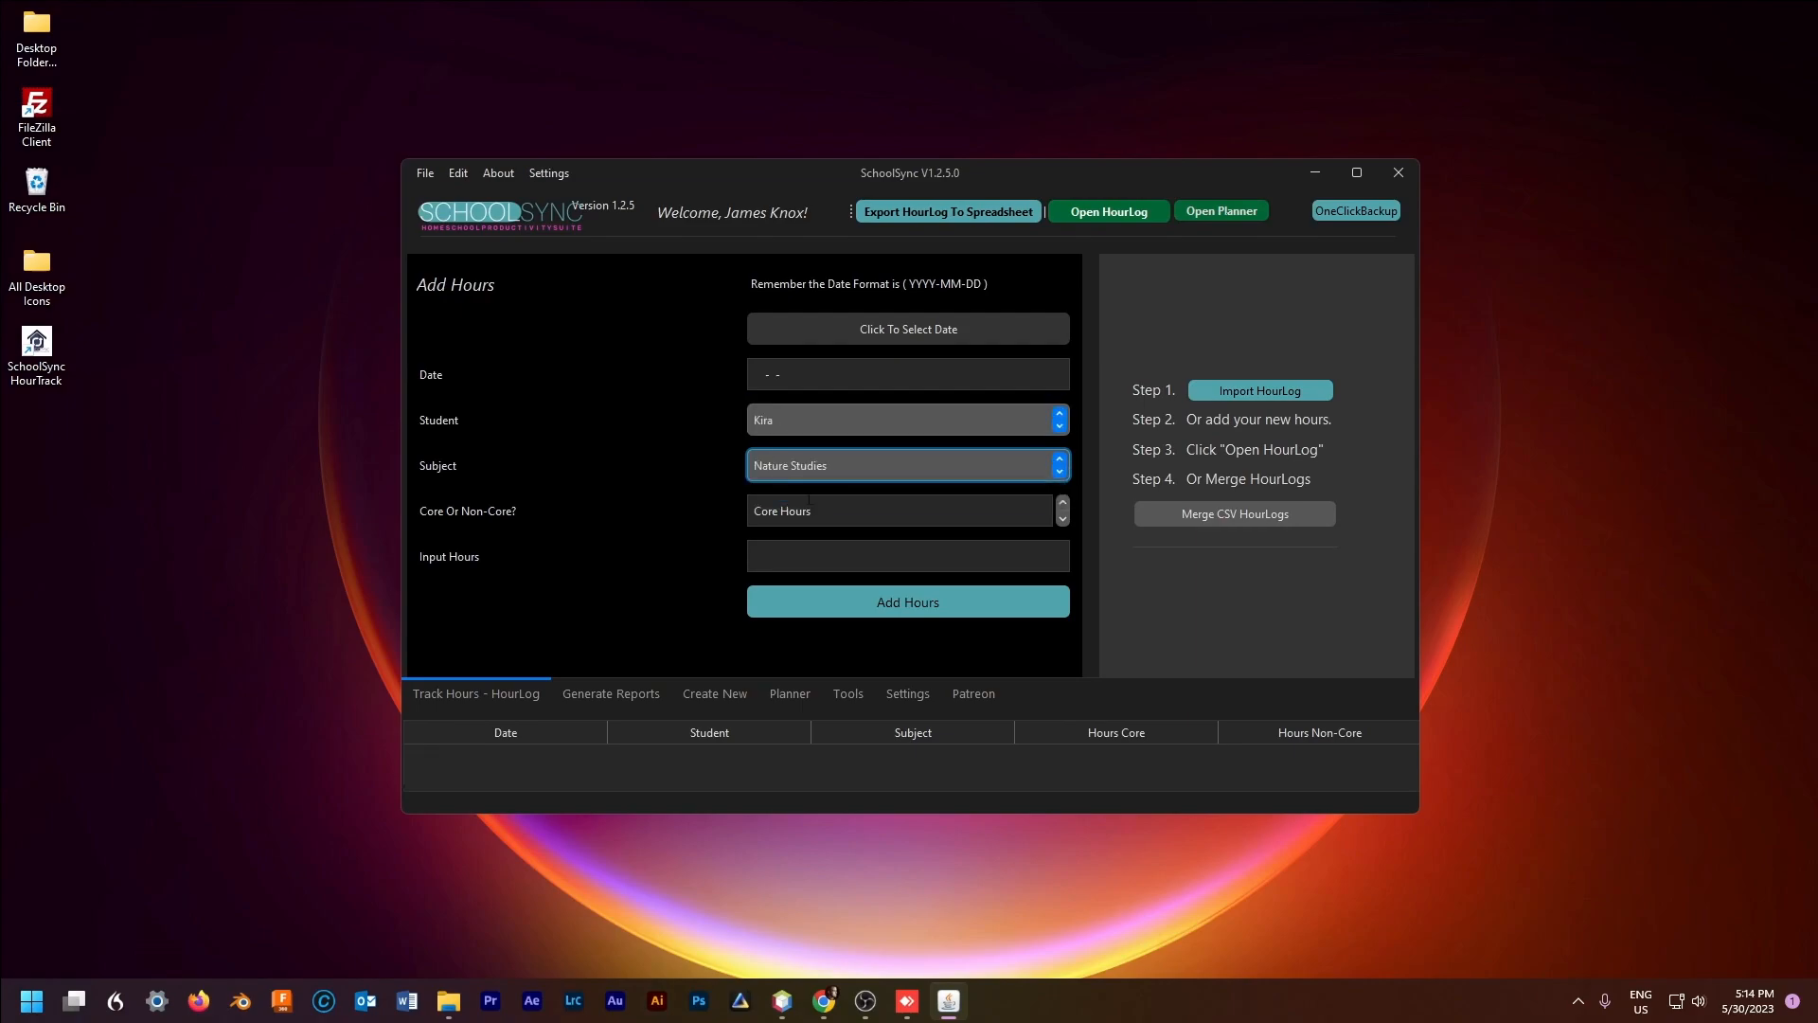
pyautogui.click(871, 324)
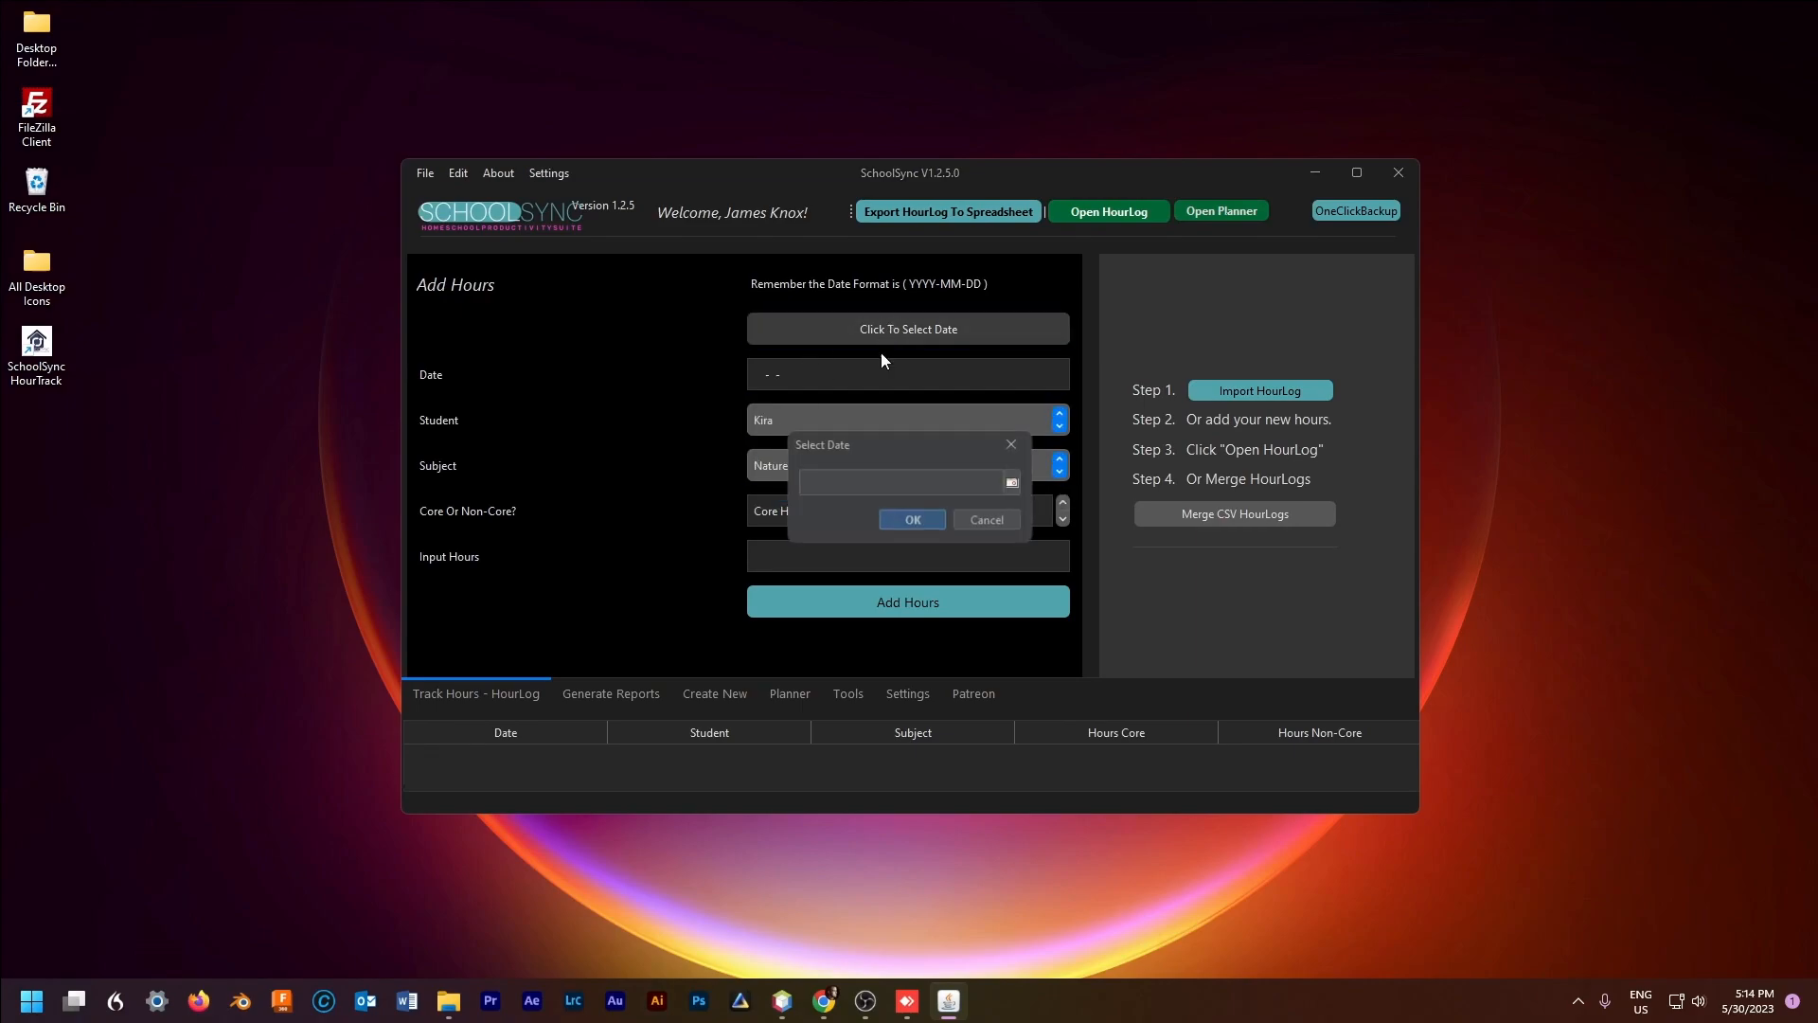
pyautogui.click(1013, 484)
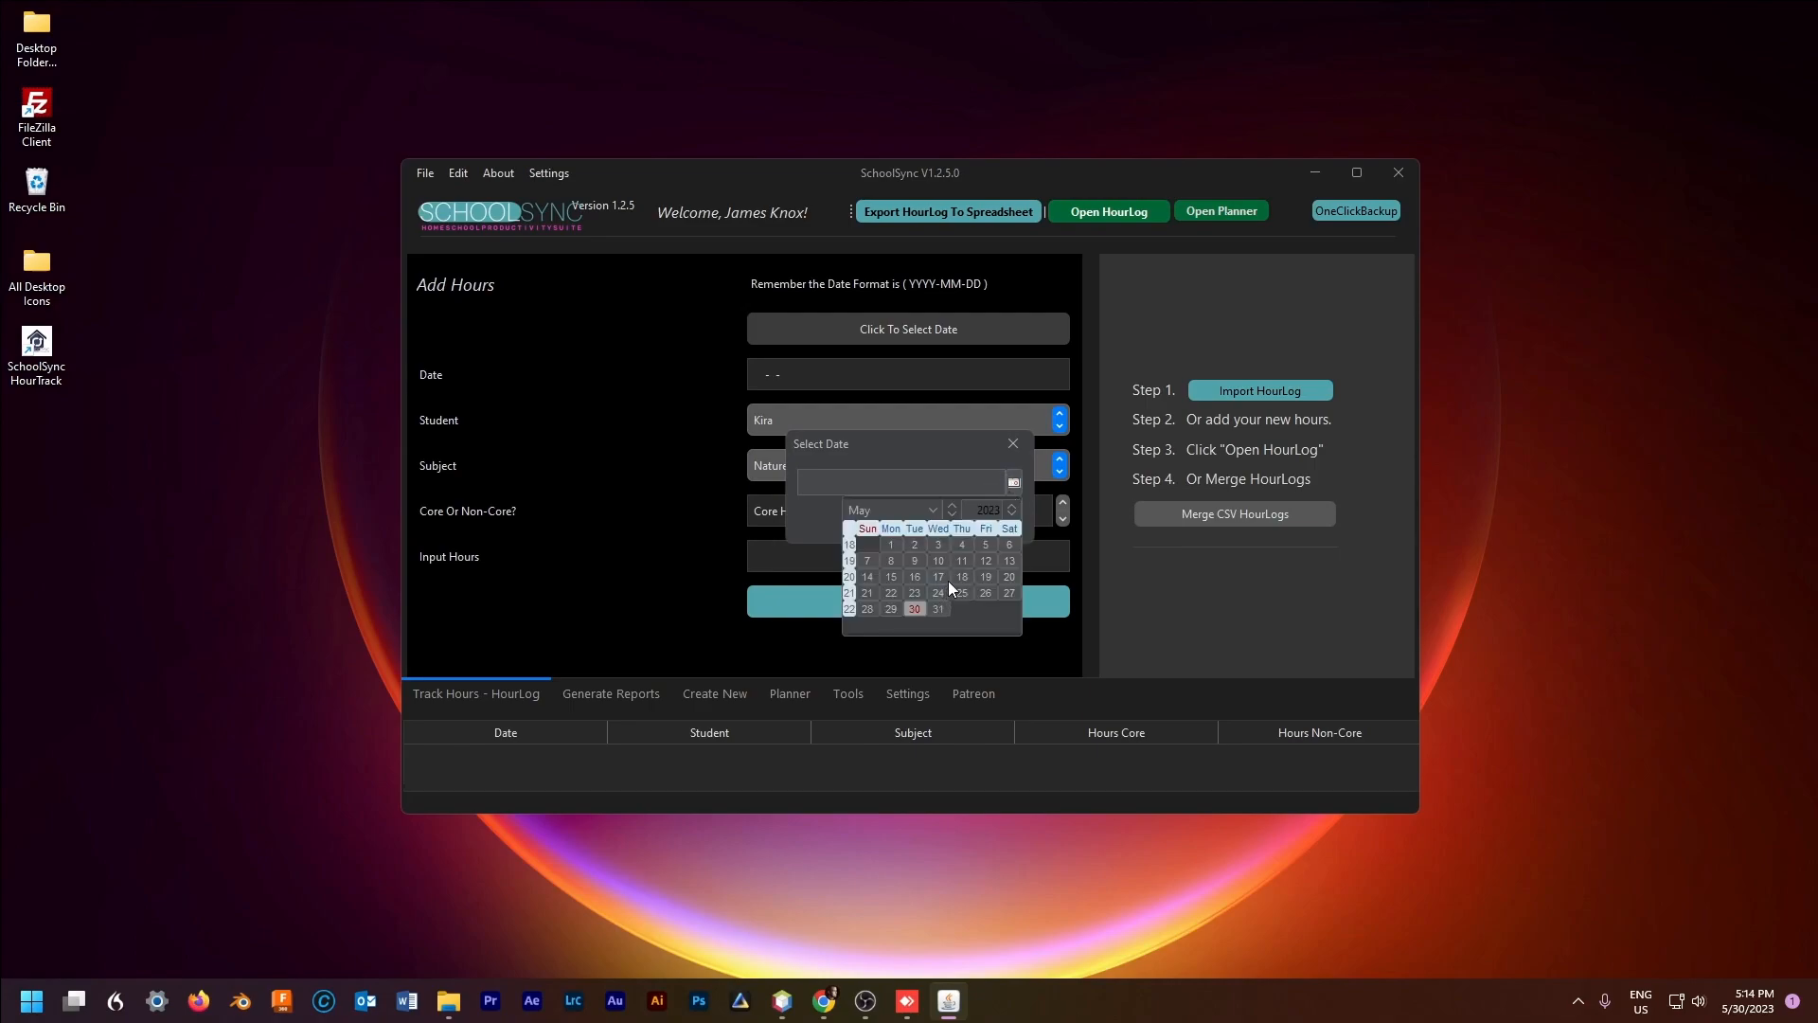
pyautogui.click(886, 610)
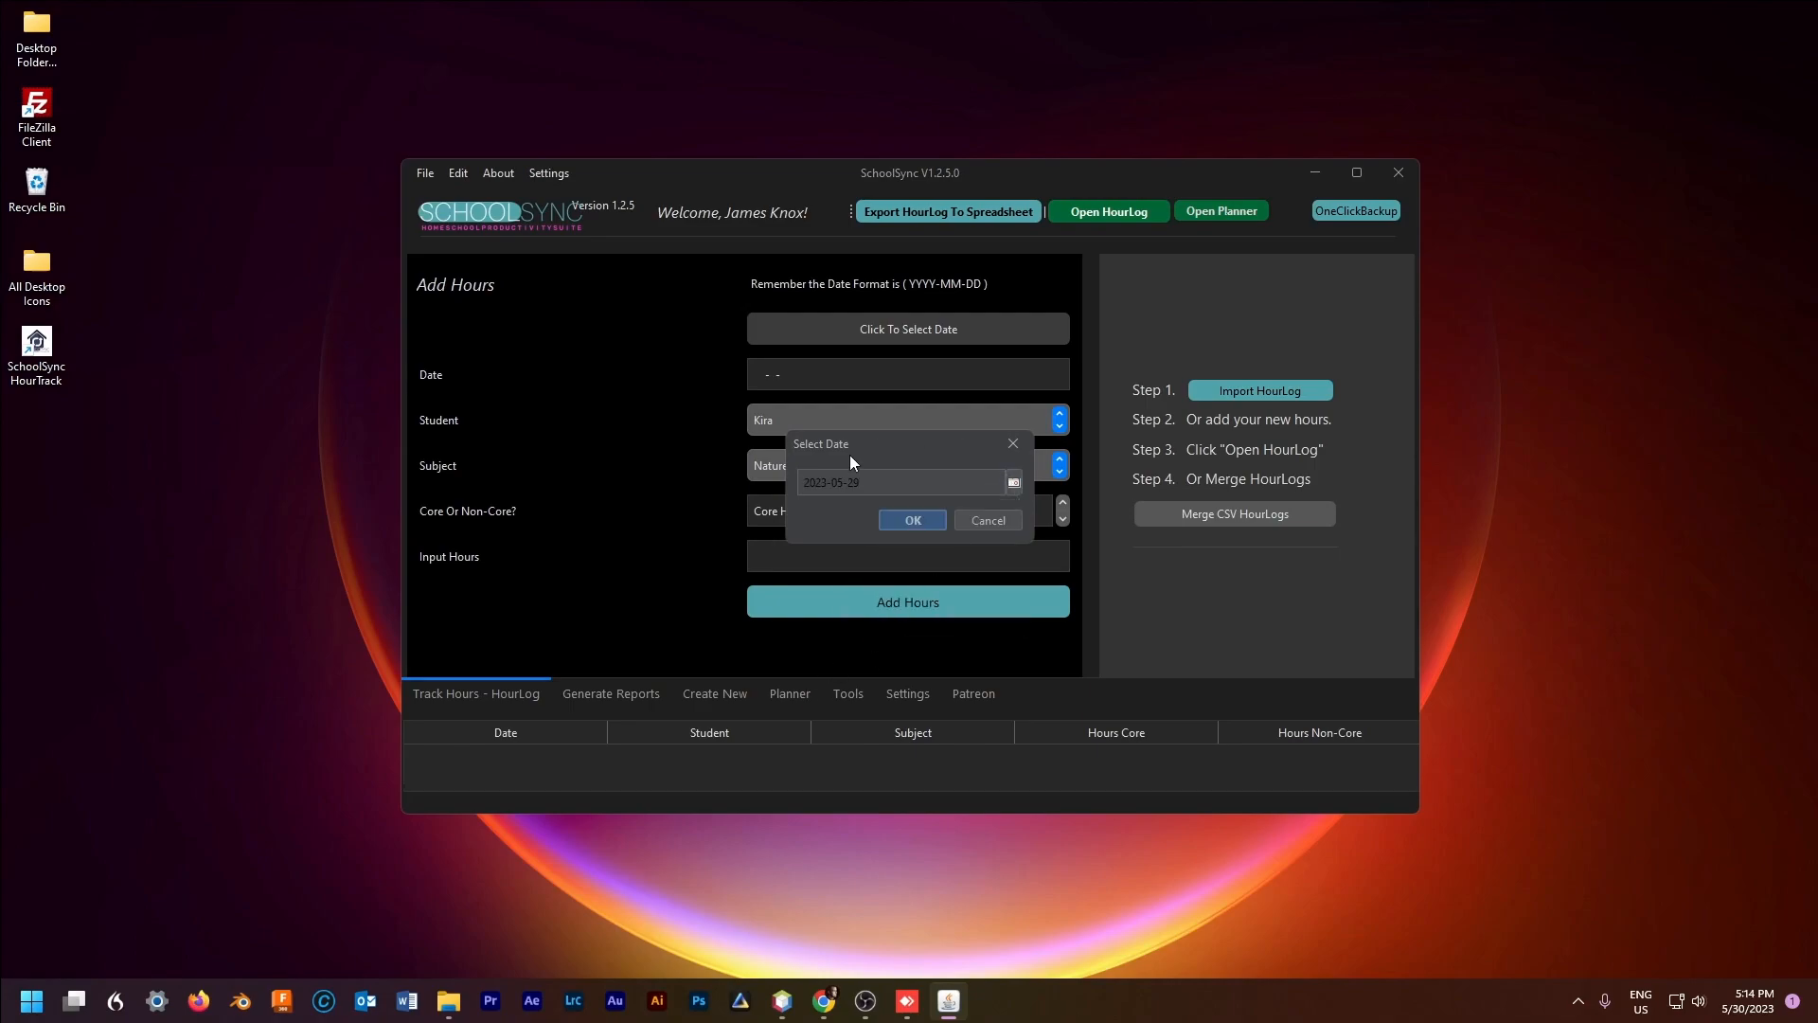
pyautogui.click(909, 520)
# Step: Log 1.0 non-core hour for that Nature Studies entry
pyautogui.click(817, 516)
pyautogui.press('Up')
pyautogui.click(829, 566)
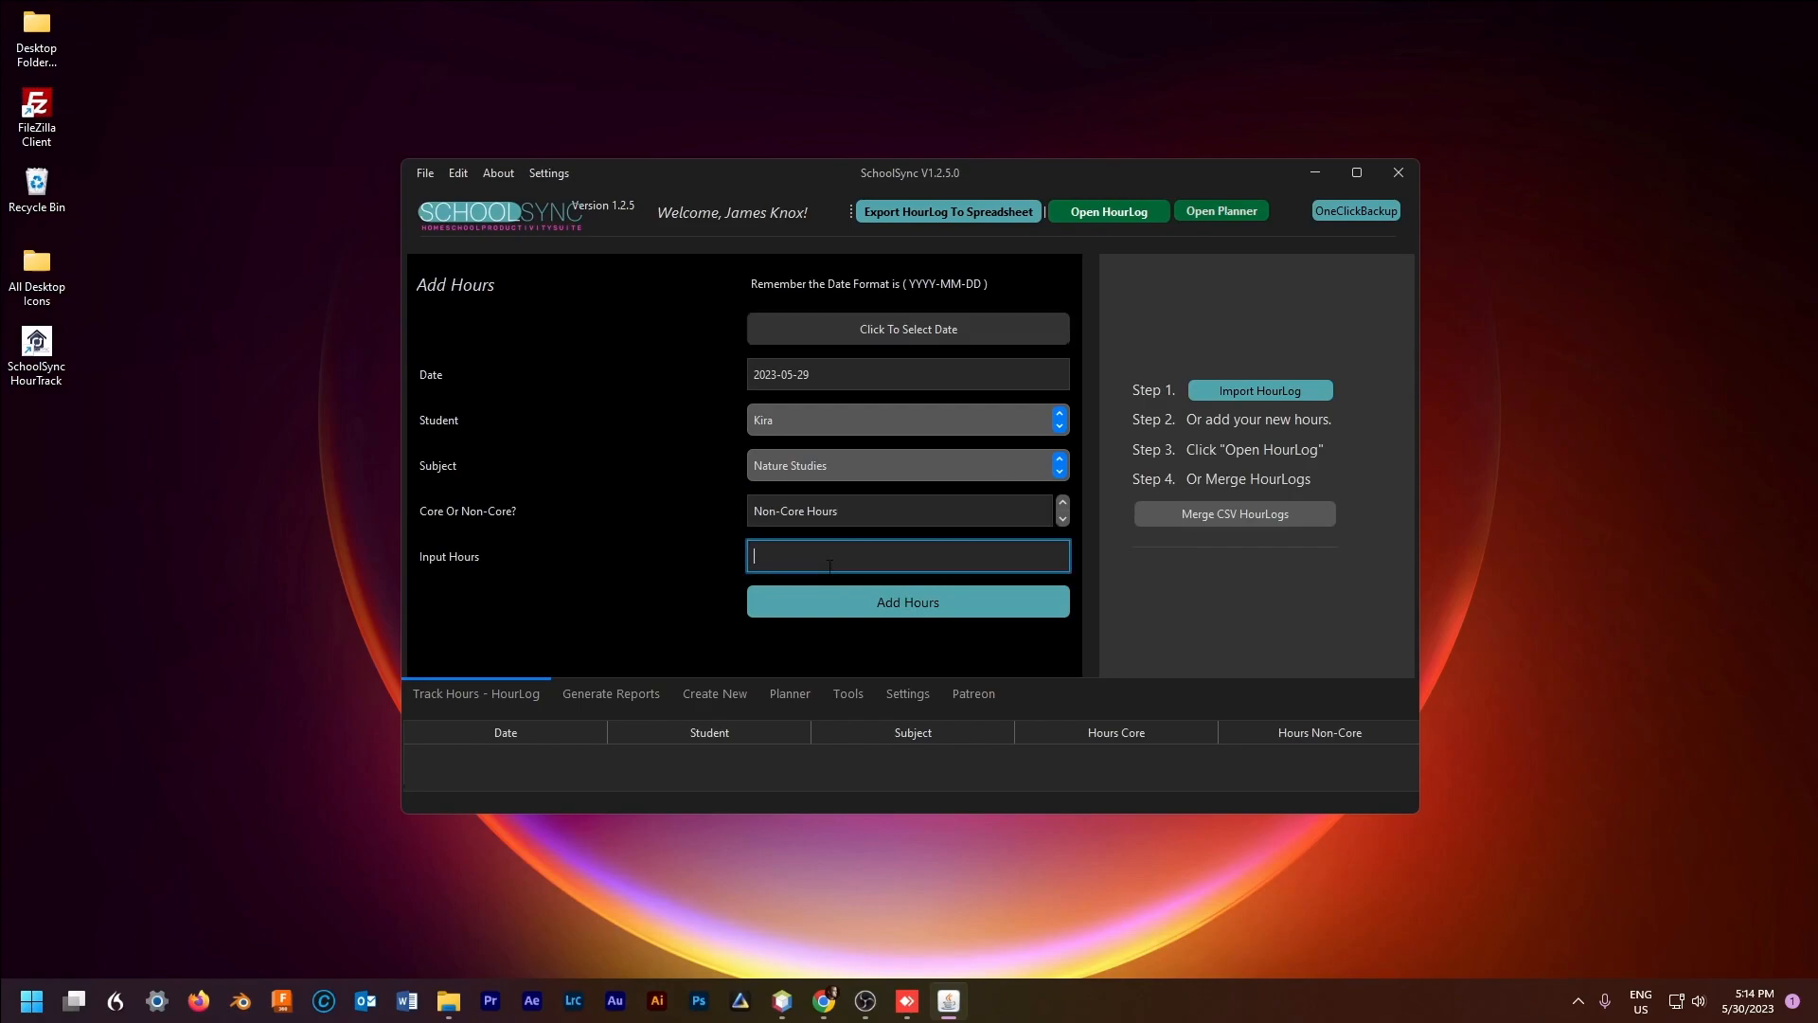
pyautogui.write('1.0')
pyautogui.click(866, 597)
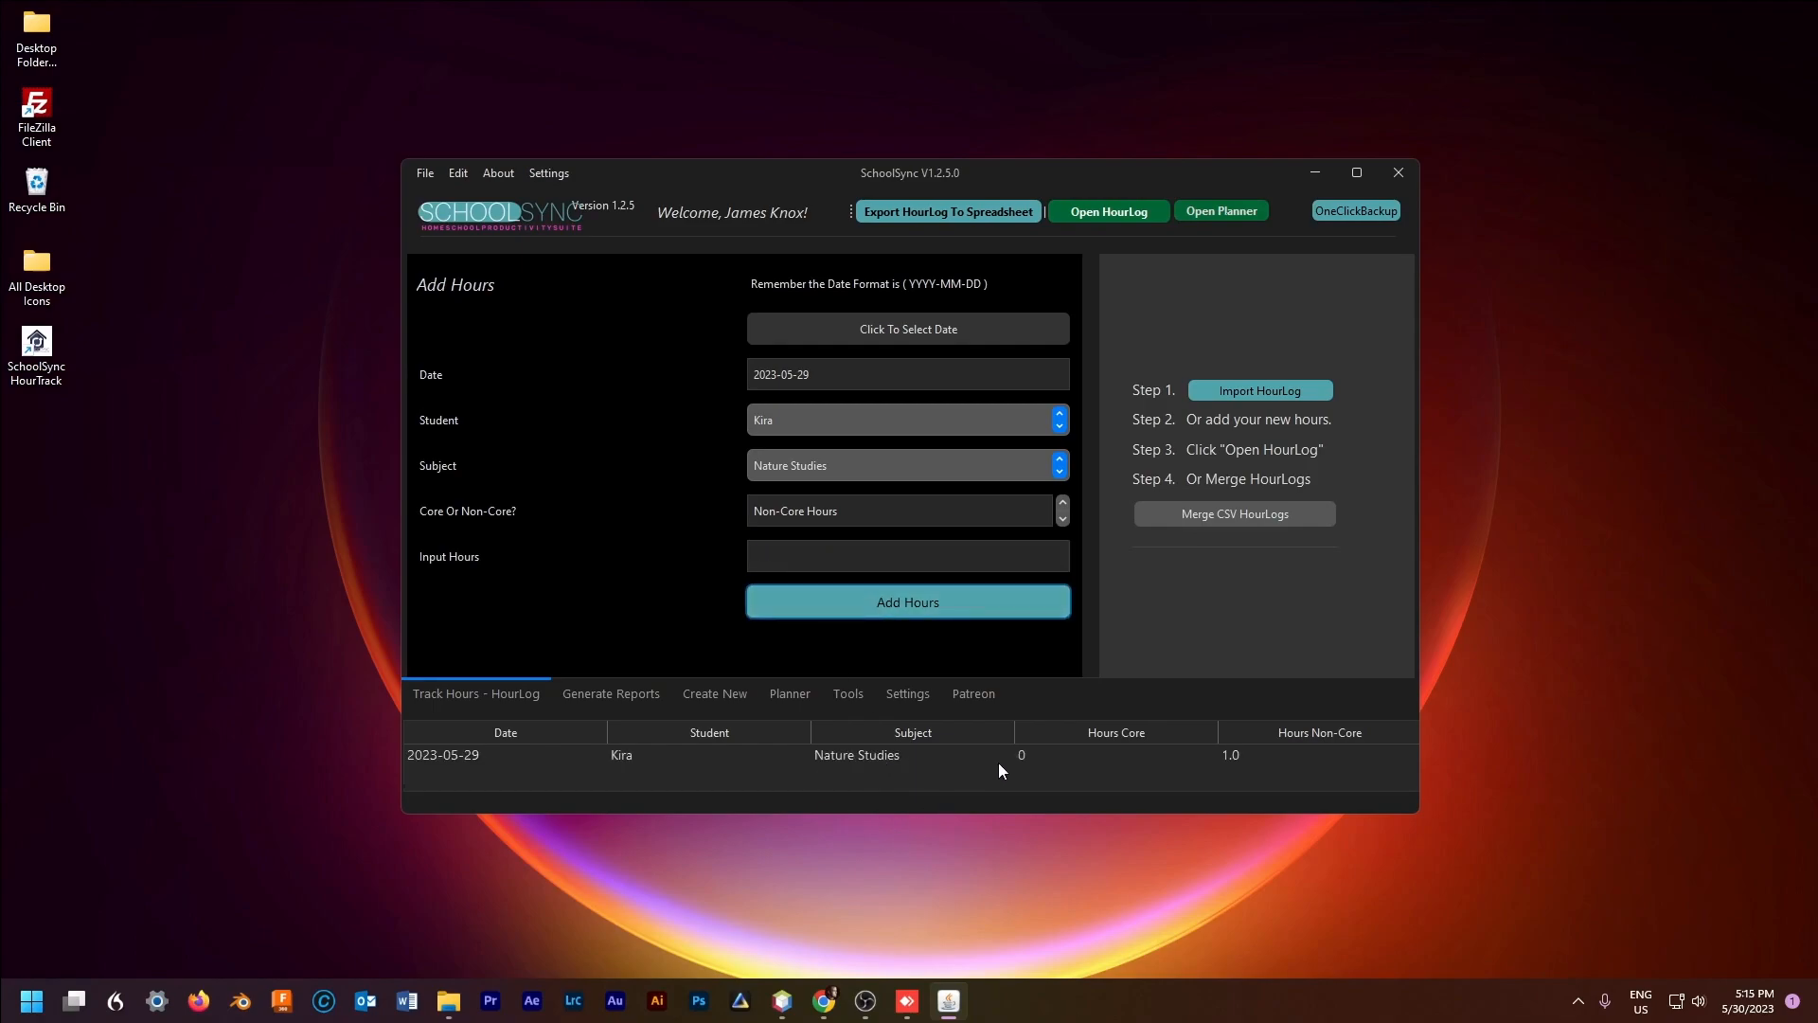
pyautogui.click(1256, 753)
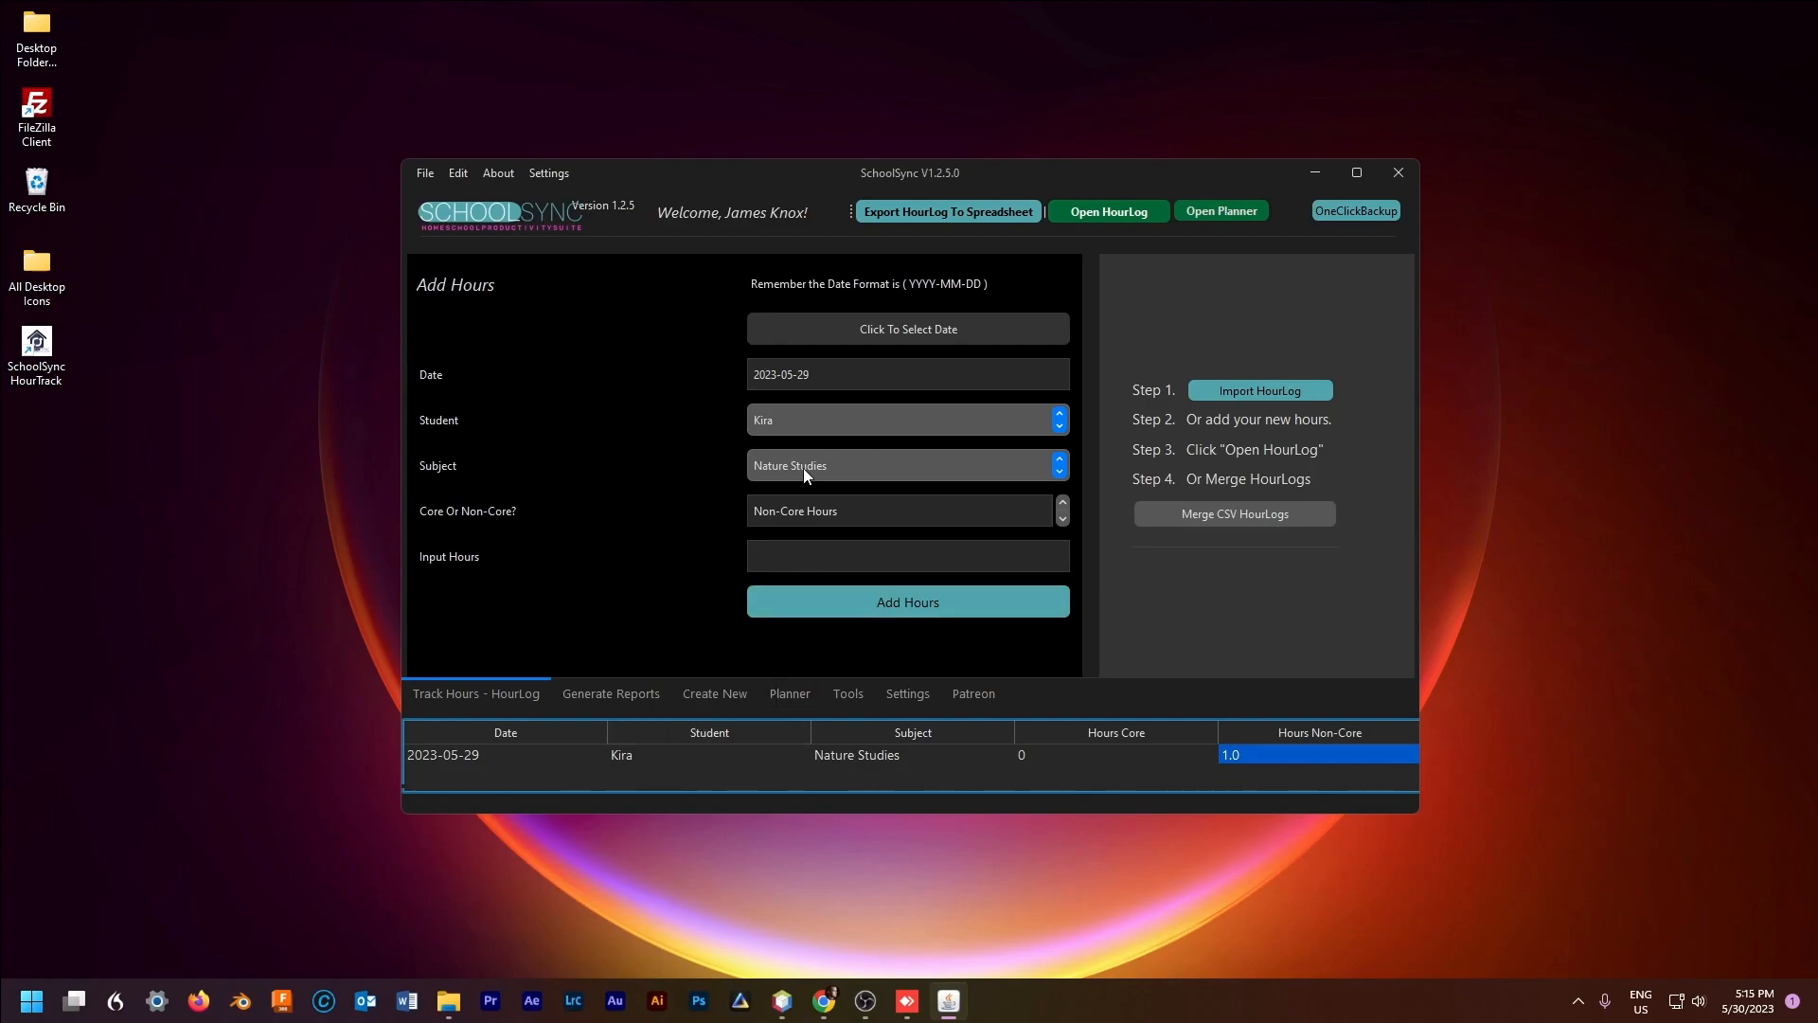
# Step: Log .50 core hours of Math for the same student
pyautogui.click(811, 433)
pyautogui.click(805, 418)
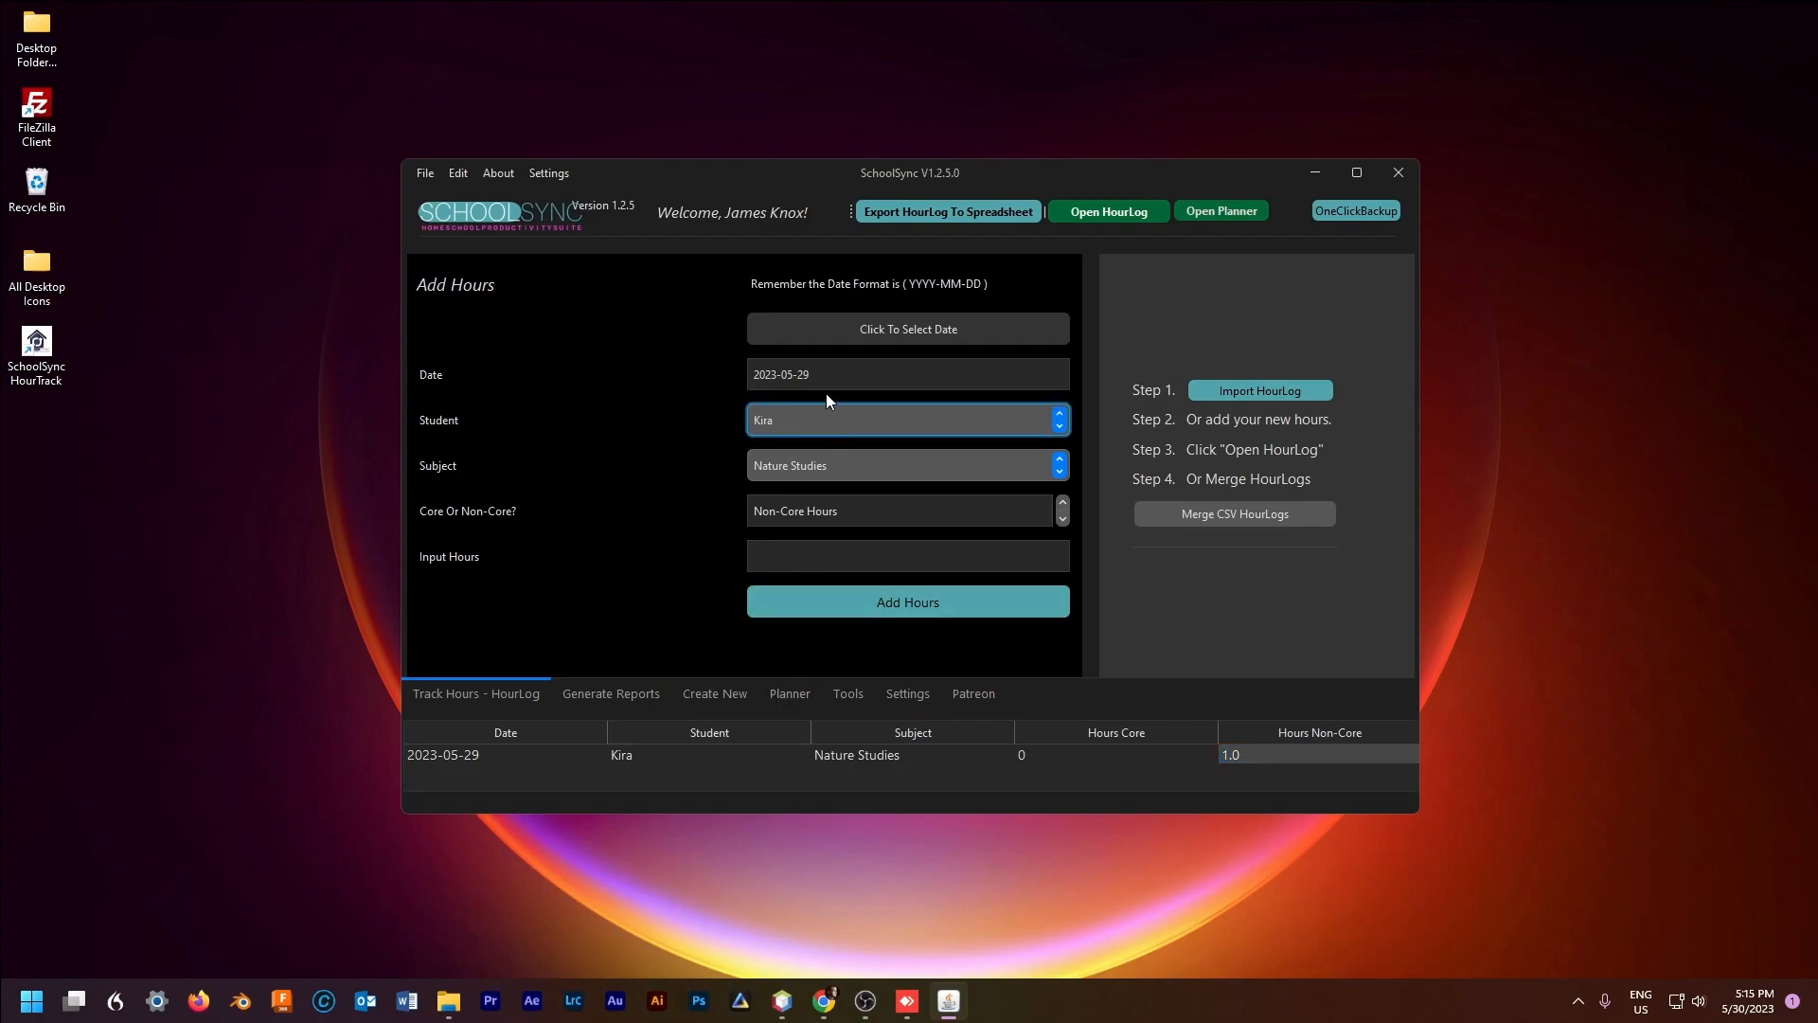
pyautogui.click(834, 475)
pyautogui.click(816, 457)
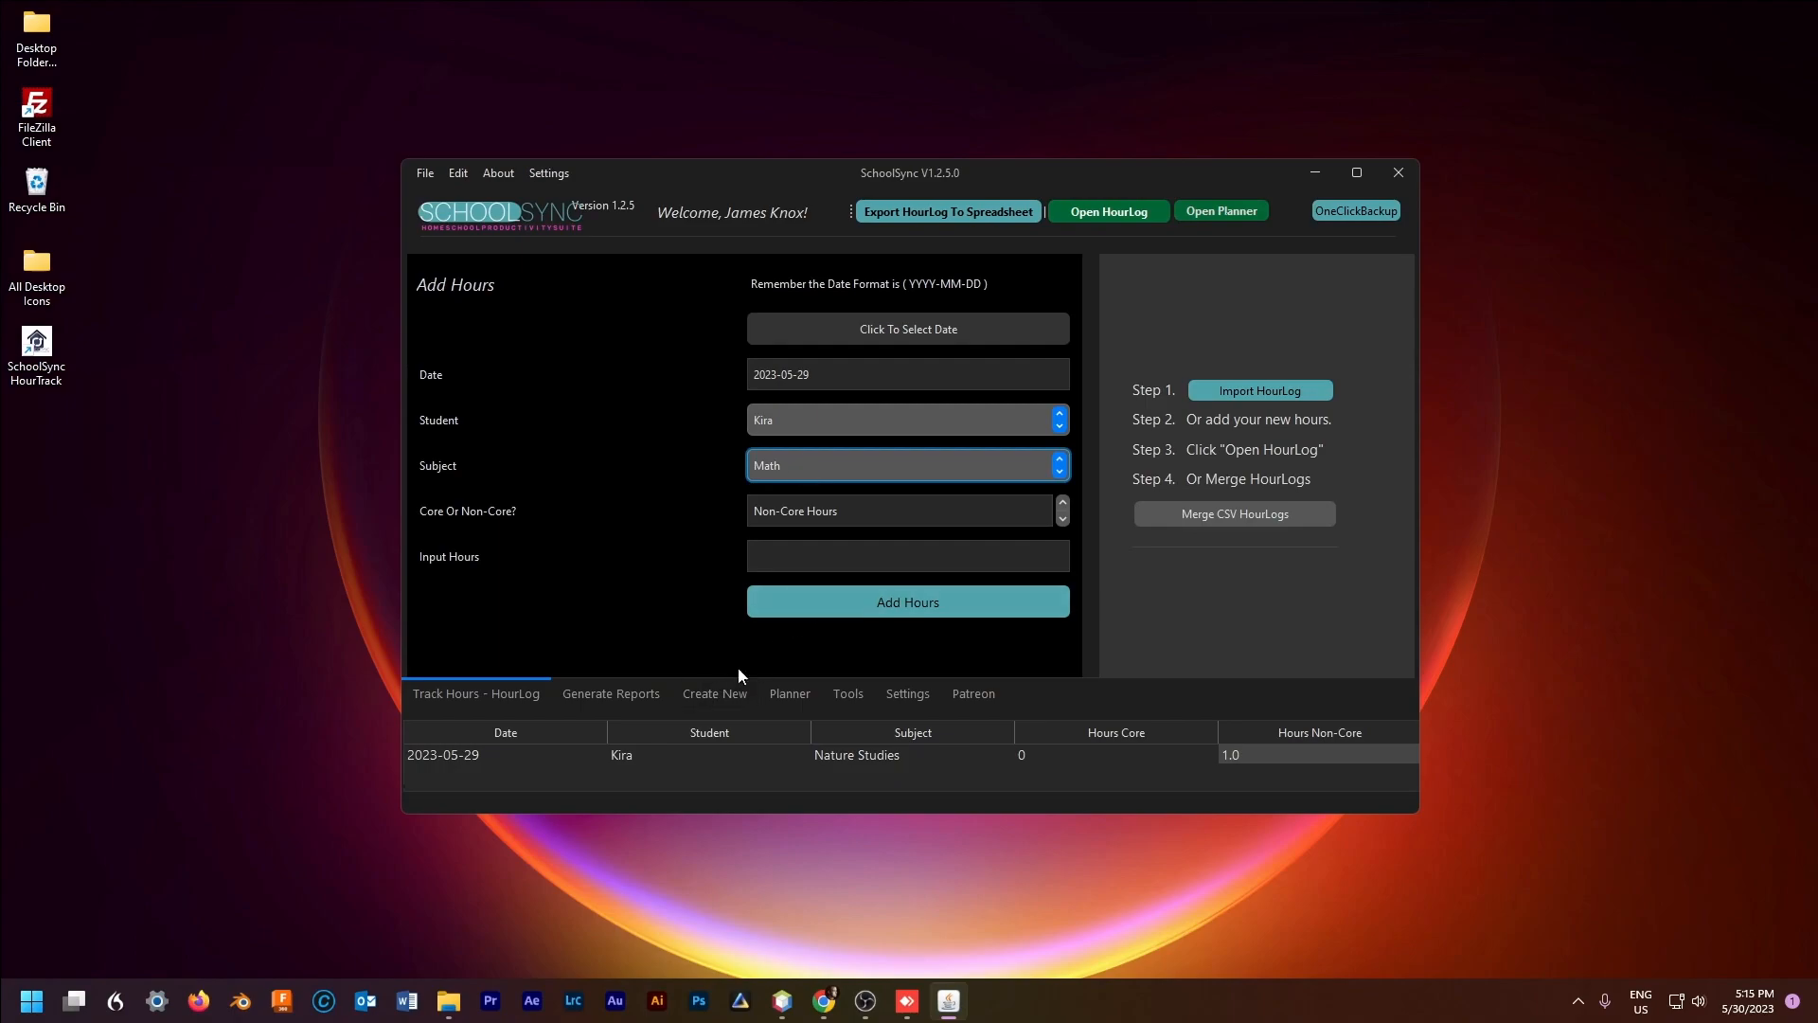
pyautogui.click(848, 515)
pyautogui.press('Up')
pyautogui.press('Tab')
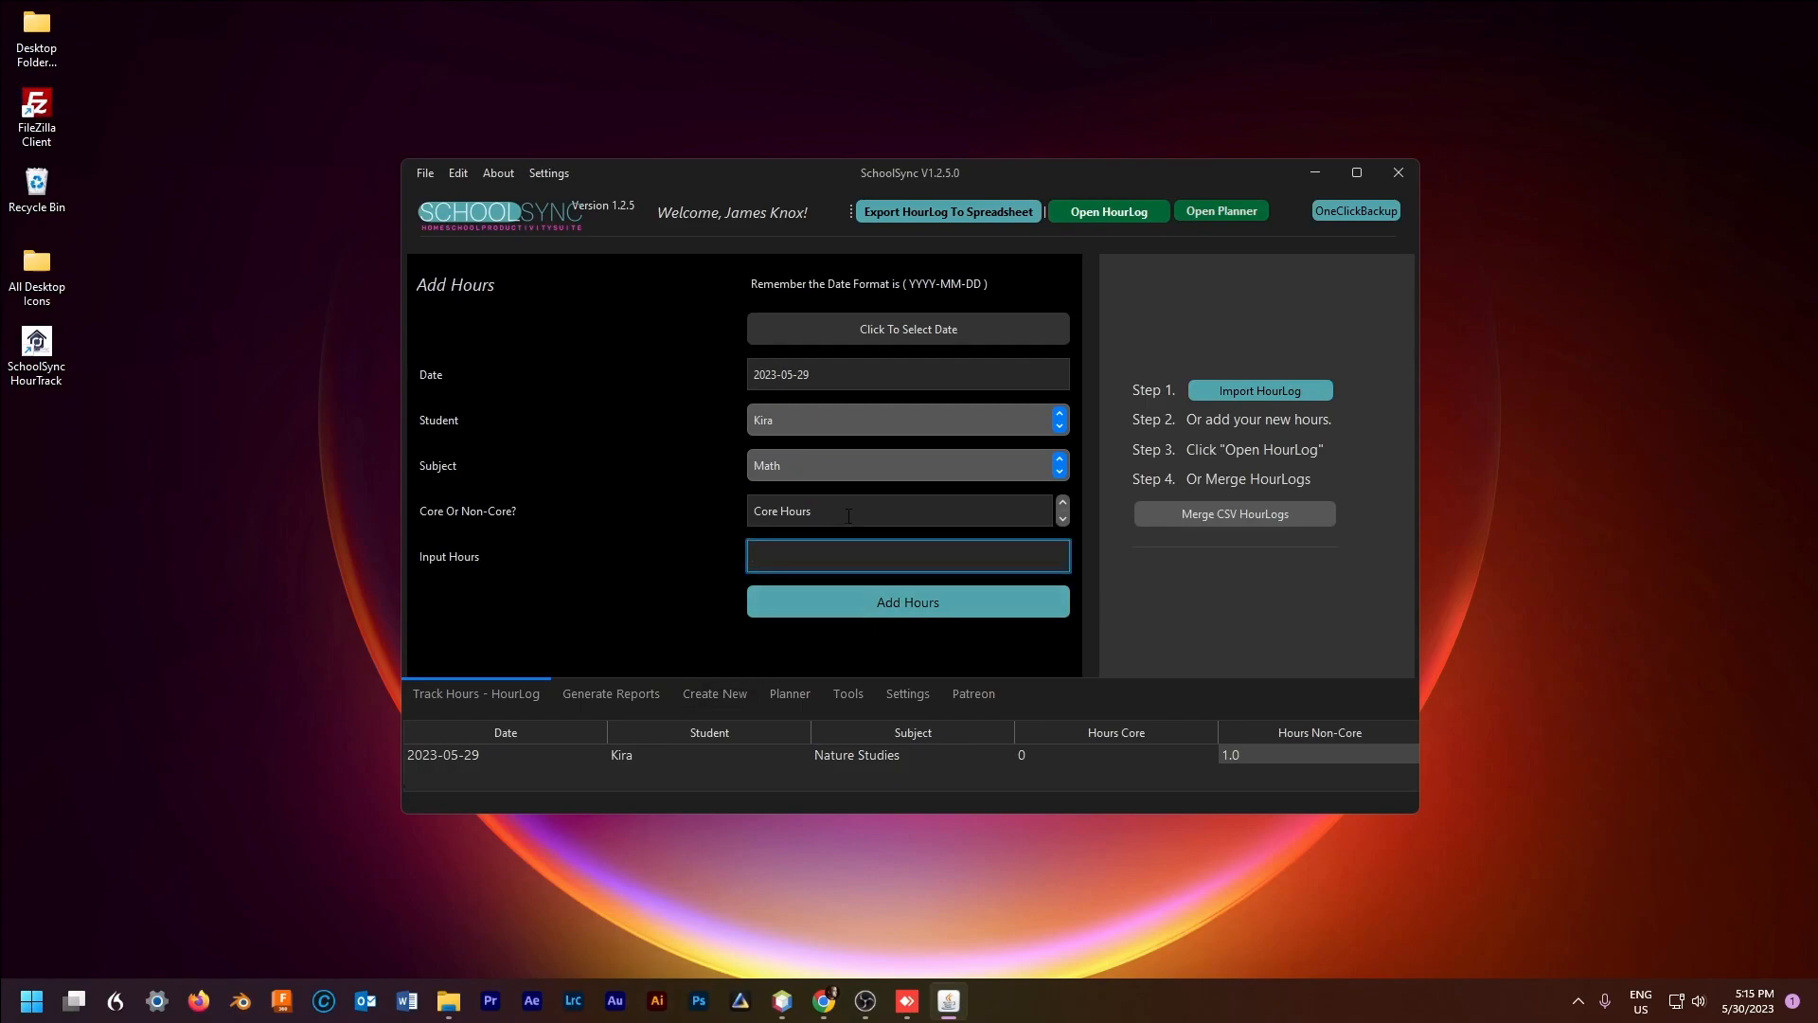
pyautogui.write('.50')
pyautogui.click(906, 606)
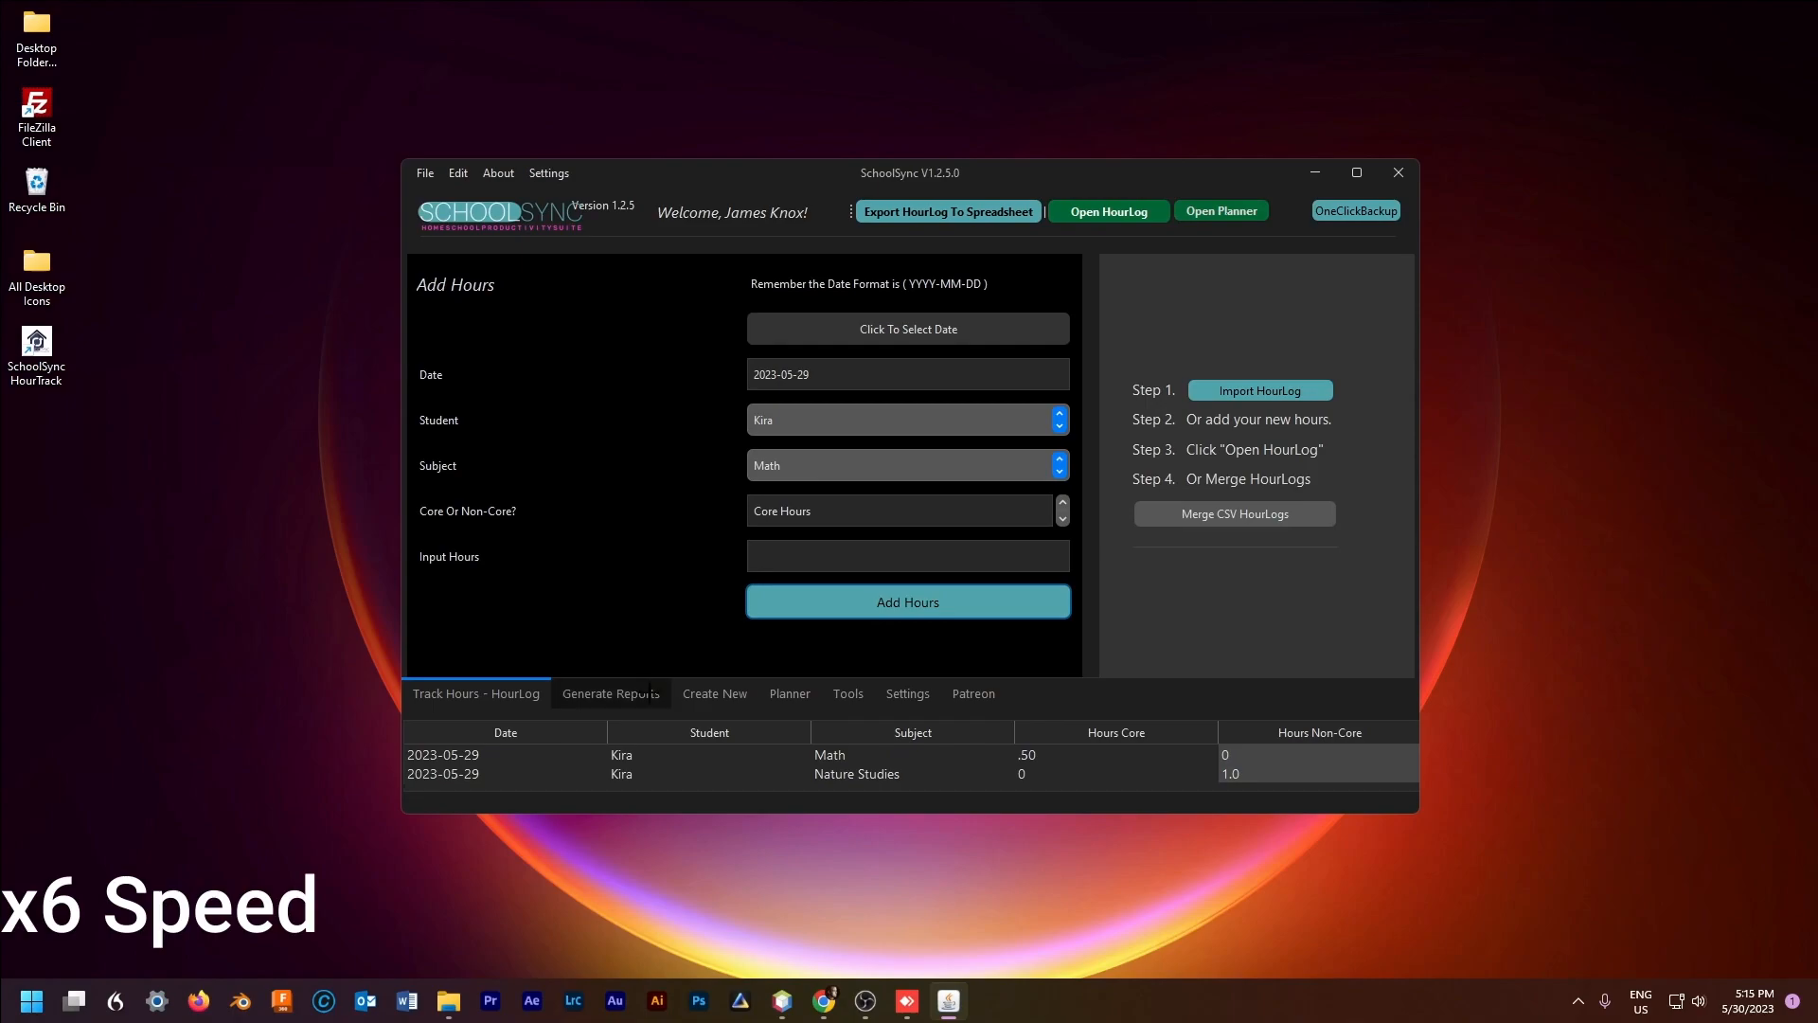
pyautogui.click(715, 693)
# Step: Add 'English' as a new subject
pyautogui.click(894, 365)
pyautogui.write('English')
pyautogui.click(928, 405)
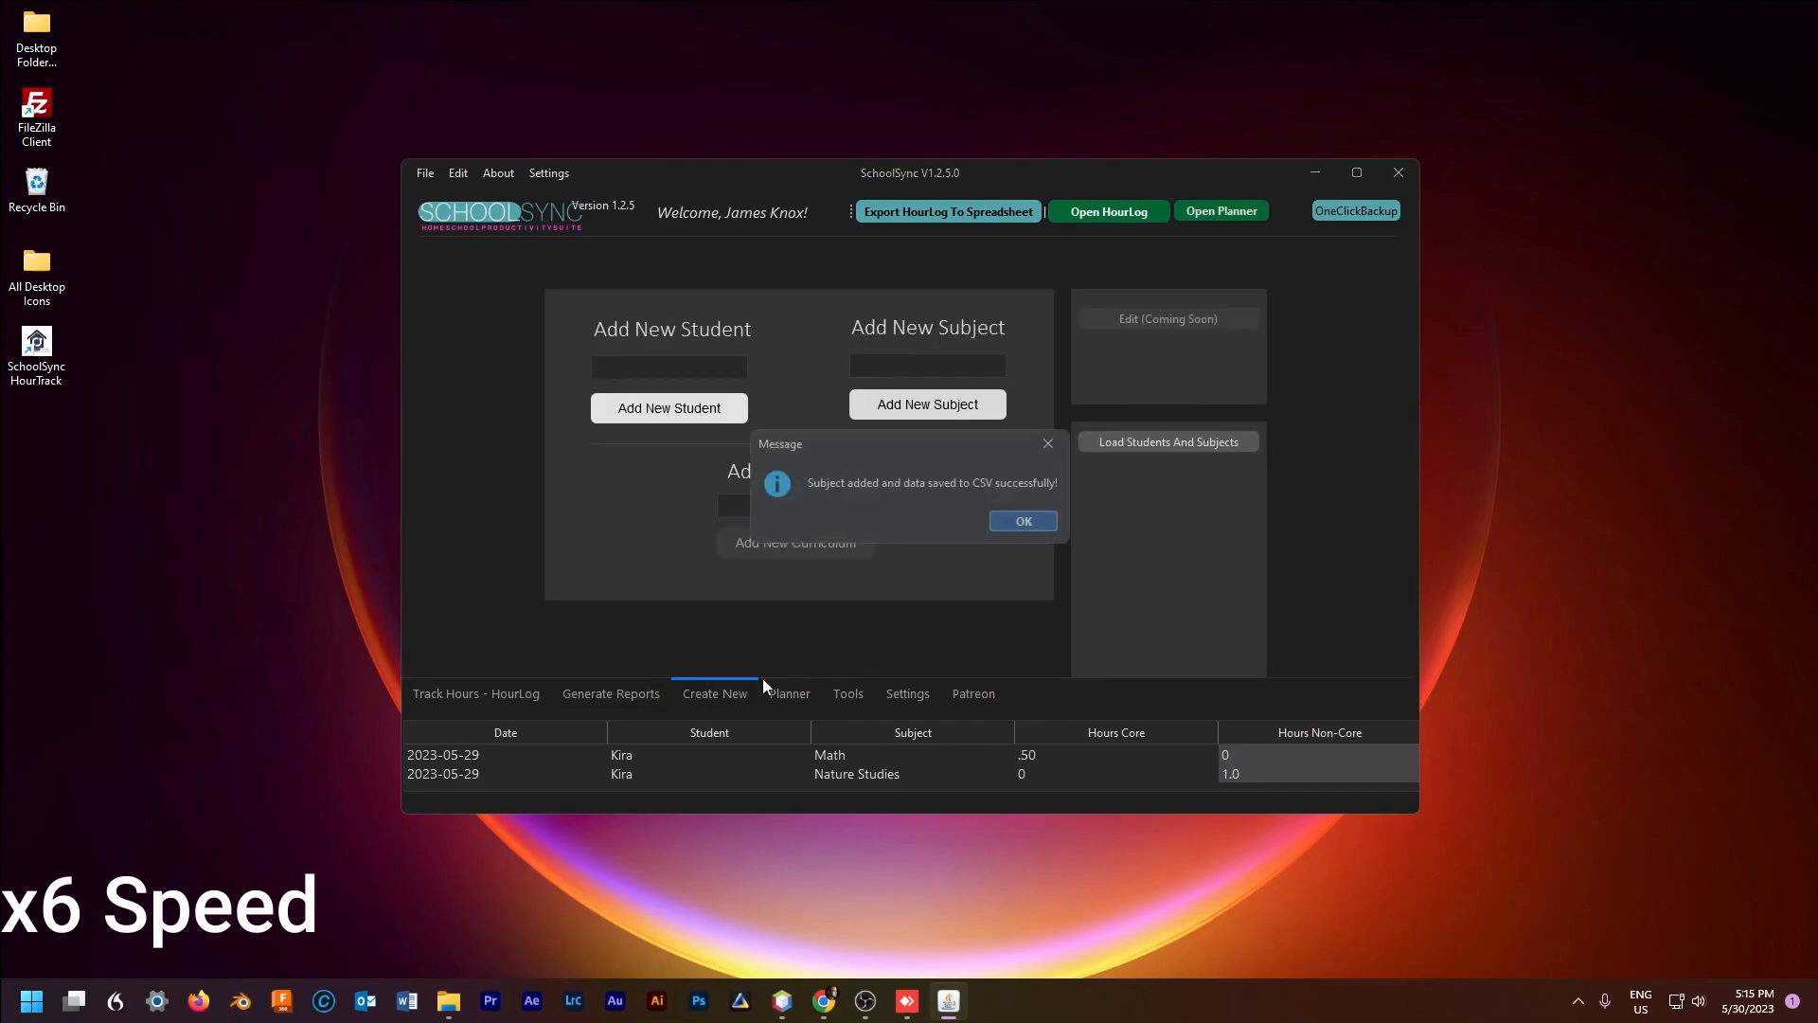
pyautogui.click(477, 694)
pyautogui.click(898, 464)
# Step: Log a 1-hour English entry dated 2023-05-28
pyautogui.click(890, 515)
pyautogui.click(1063, 518)
pyautogui.click(909, 330)
pyautogui.click(1014, 484)
pyautogui.click(867, 609)
pyautogui.click(910, 520)
pyautogui.click(938, 558)
pyautogui.write('1')
pyautogui.click(908, 602)
# Step: For the other student, log a 1.25-hour Math entry
pyautogui.click(871, 420)
pyautogui.click(857, 394)
pyautogui.click(848, 470)
pyautogui.click(845, 439)
pyautogui.click(852, 557)
pyautogui.write('1.25')
pyautogui.click(871, 602)
pyautogui.click(852, 466)
# Step: Log .25 hours of Nature Studies and 1.25 hours of English
pyautogui.click(845, 495)
pyautogui.click(853, 556)
pyautogui.write('.25')
pyautogui.click(871, 465)
pyautogui.click(879, 485)
pyautogui.click(852, 557)
pyautogui.write('1.25')
pyautogui.click(877, 600)
# Step: Change the date to 2023-05-20 and log a 1.25-hour English entry
pyautogui.click(877, 334)
pyautogui.click(1013, 485)
pyautogui.click(1008, 566)
pyautogui.click(909, 518)
pyautogui.click(873, 334)
pyautogui.click(988, 520)
pyautogui.click(853, 557)
pyautogui.write('1.25')
pyautogui.click(871, 602)
# Step: Log a 1.50-hour English entry dated 2023-05-20
pyautogui.click(848, 466)
pyautogui.click(841, 491)
pyautogui.click(827, 563)
pyautogui.write('1.50')
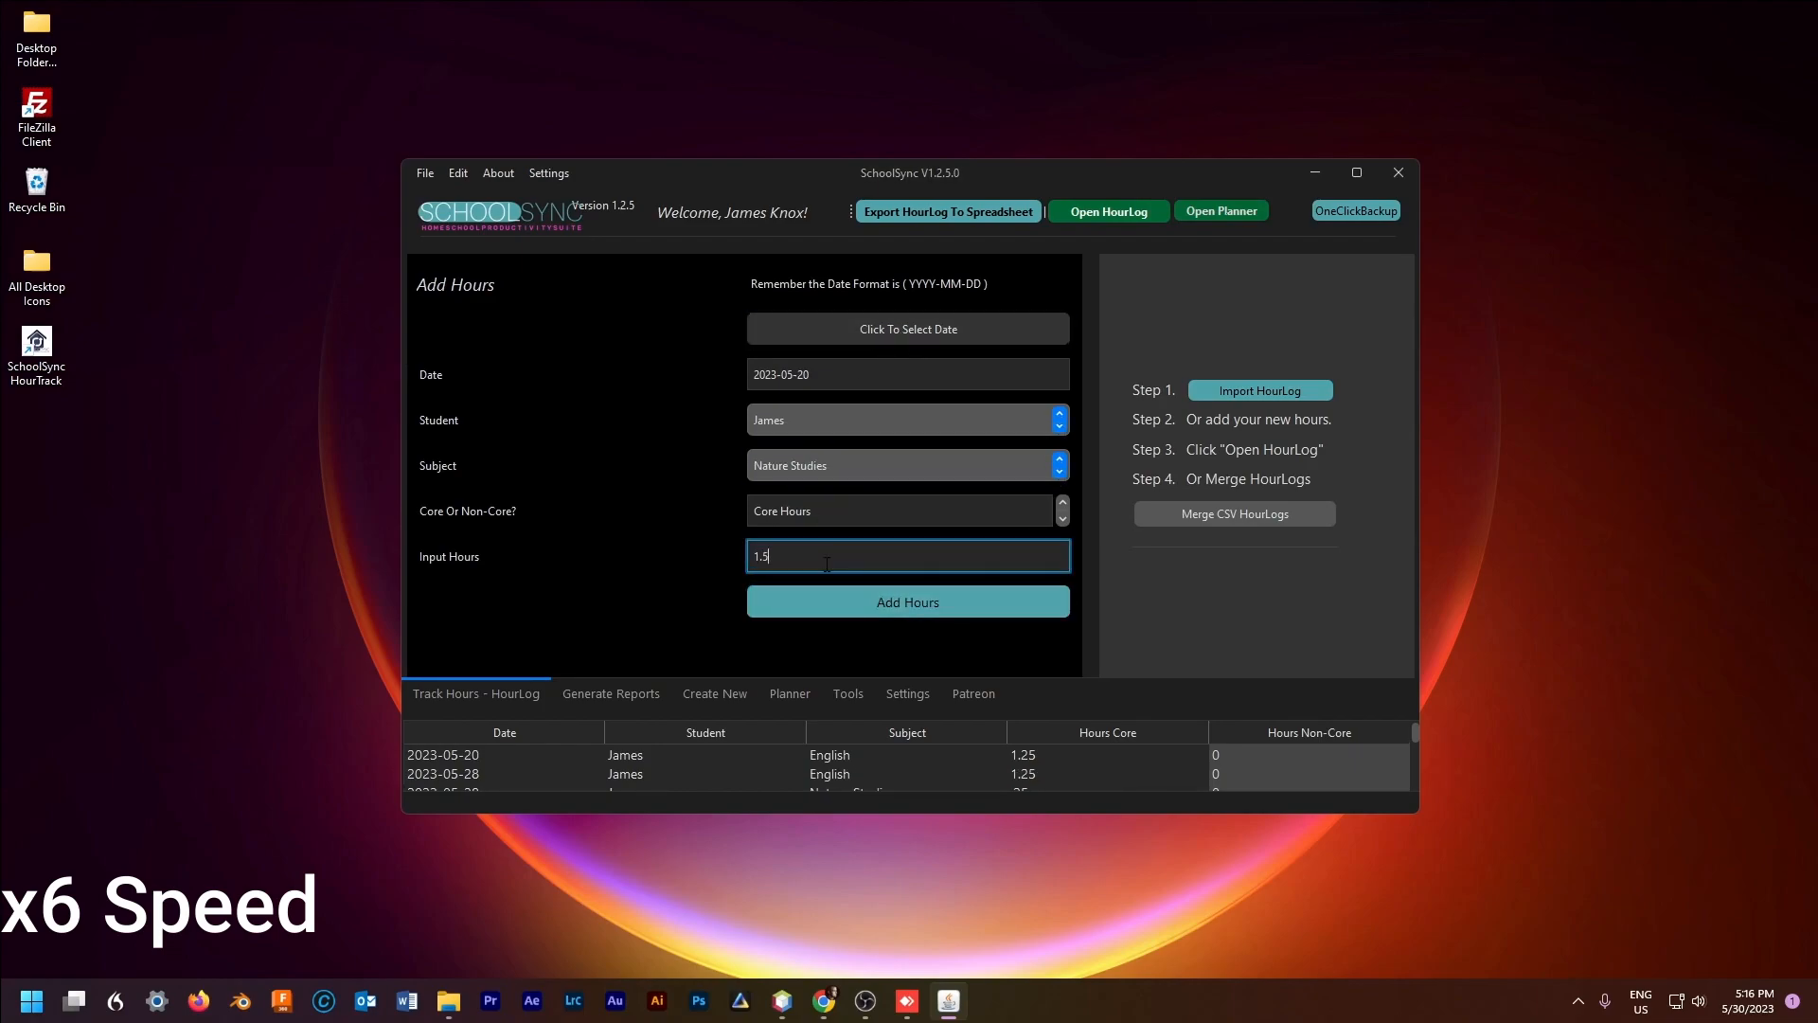
pyautogui.click(838, 470)
pyautogui.click(833, 493)
pyautogui.click(843, 601)
# Step: Log 1.25 English hours for the other student, then open the Hour Log Viewer
pyautogui.click(828, 420)
pyautogui.click(816, 448)
pyautogui.click(798, 472)
pyautogui.click(798, 477)
pyautogui.click(815, 559)
pyautogui.write('1.25')
pyautogui.click(817, 602)
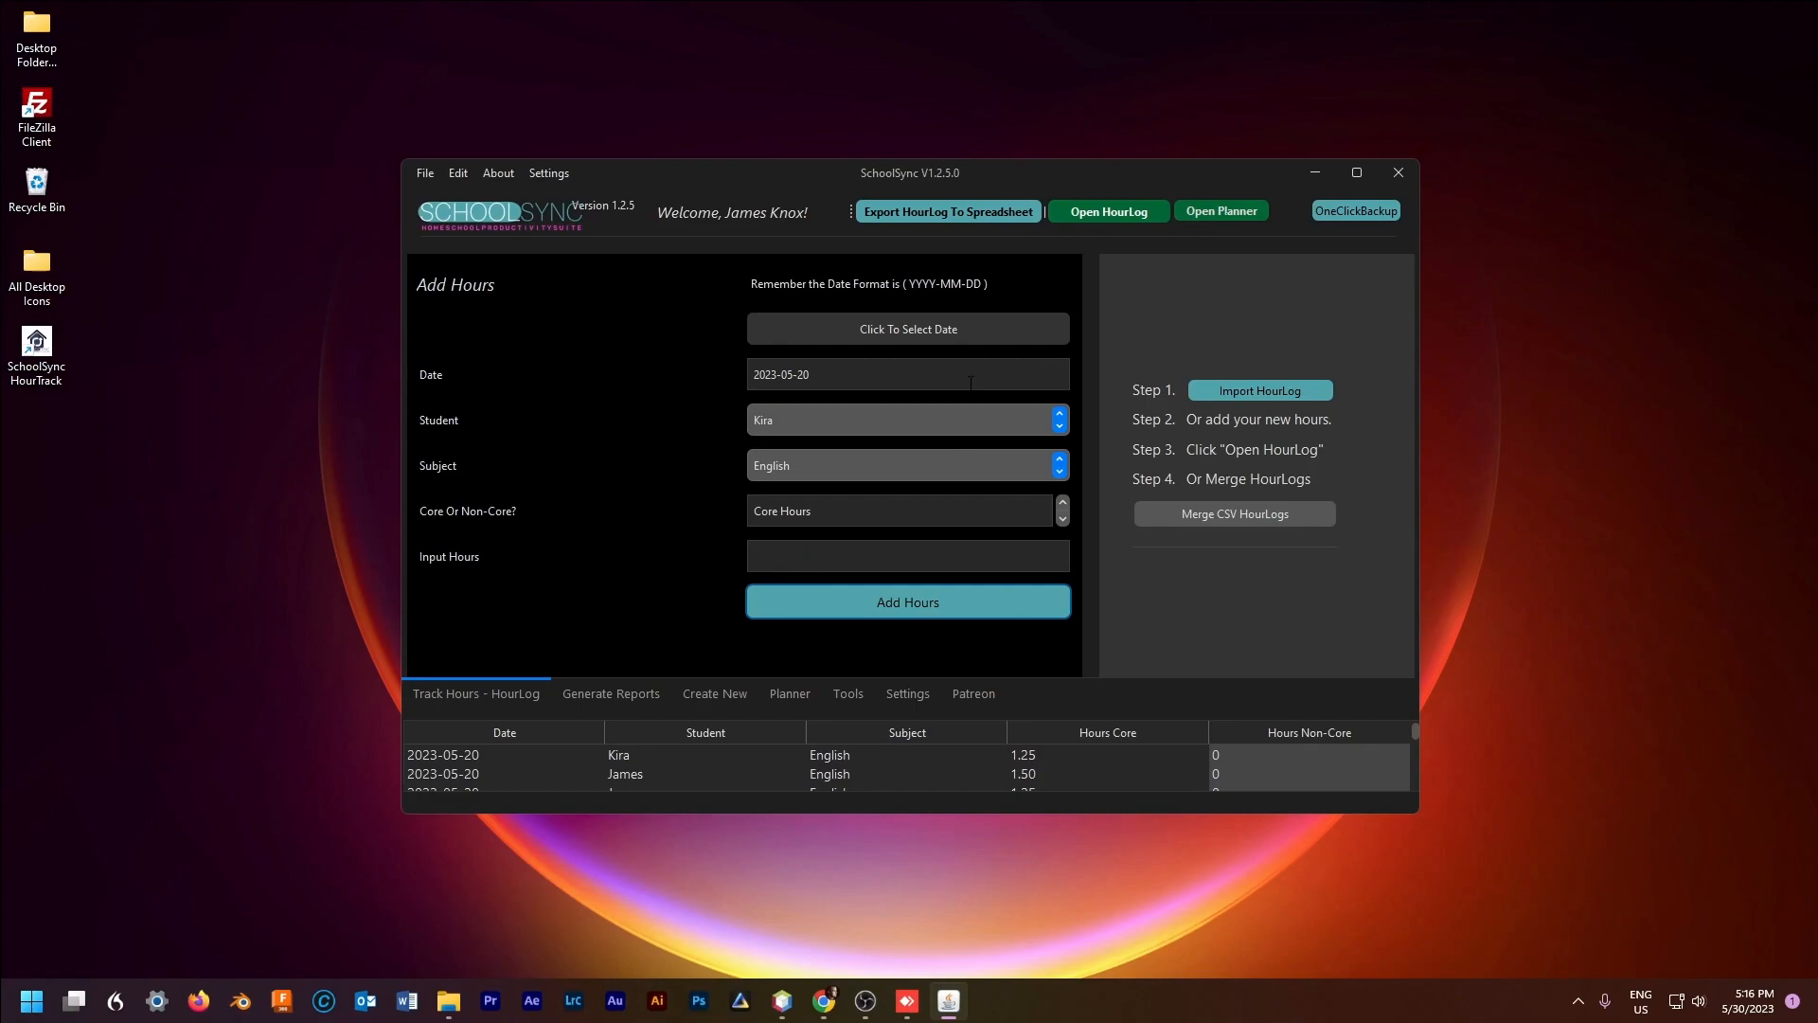
pyautogui.click(1112, 214)
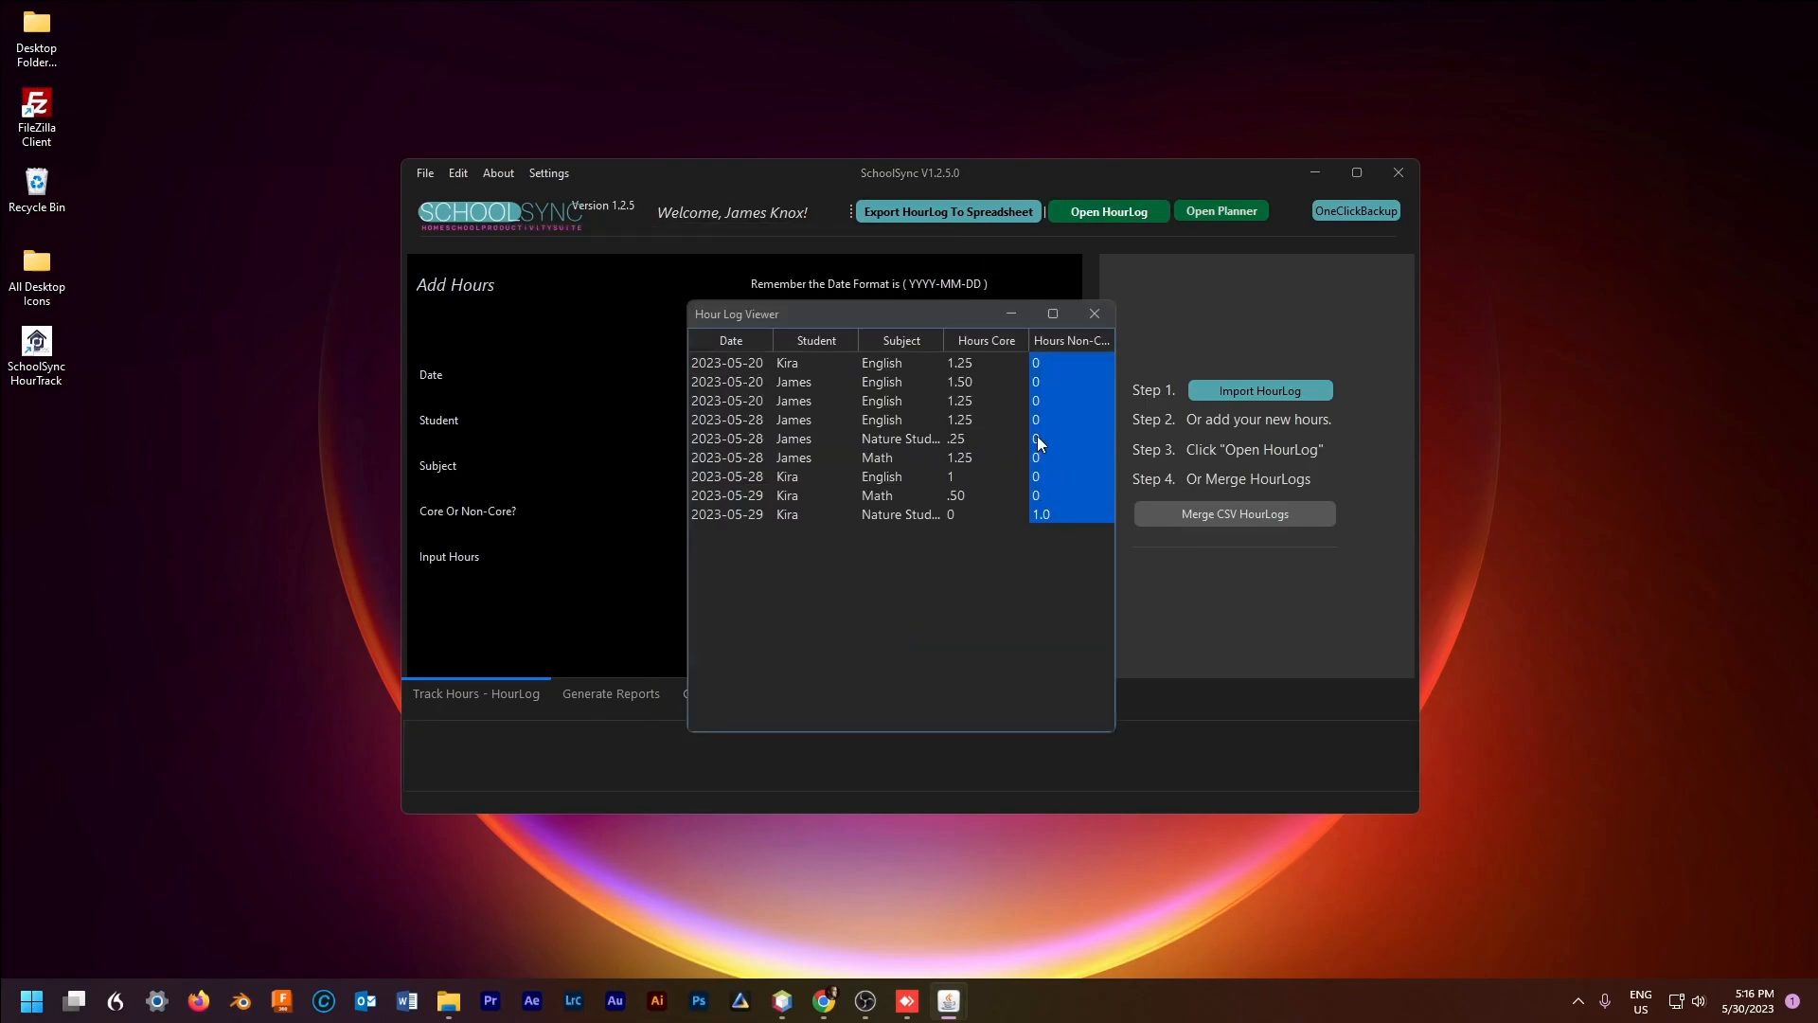
# Step: In the Hour Log Viewer, replace the .25 core hours with 0 and enter .50 non-core hours
pyautogui.click(780, 436)
pyautogui.click(890, 439)
pyautogui.click(959, 439)
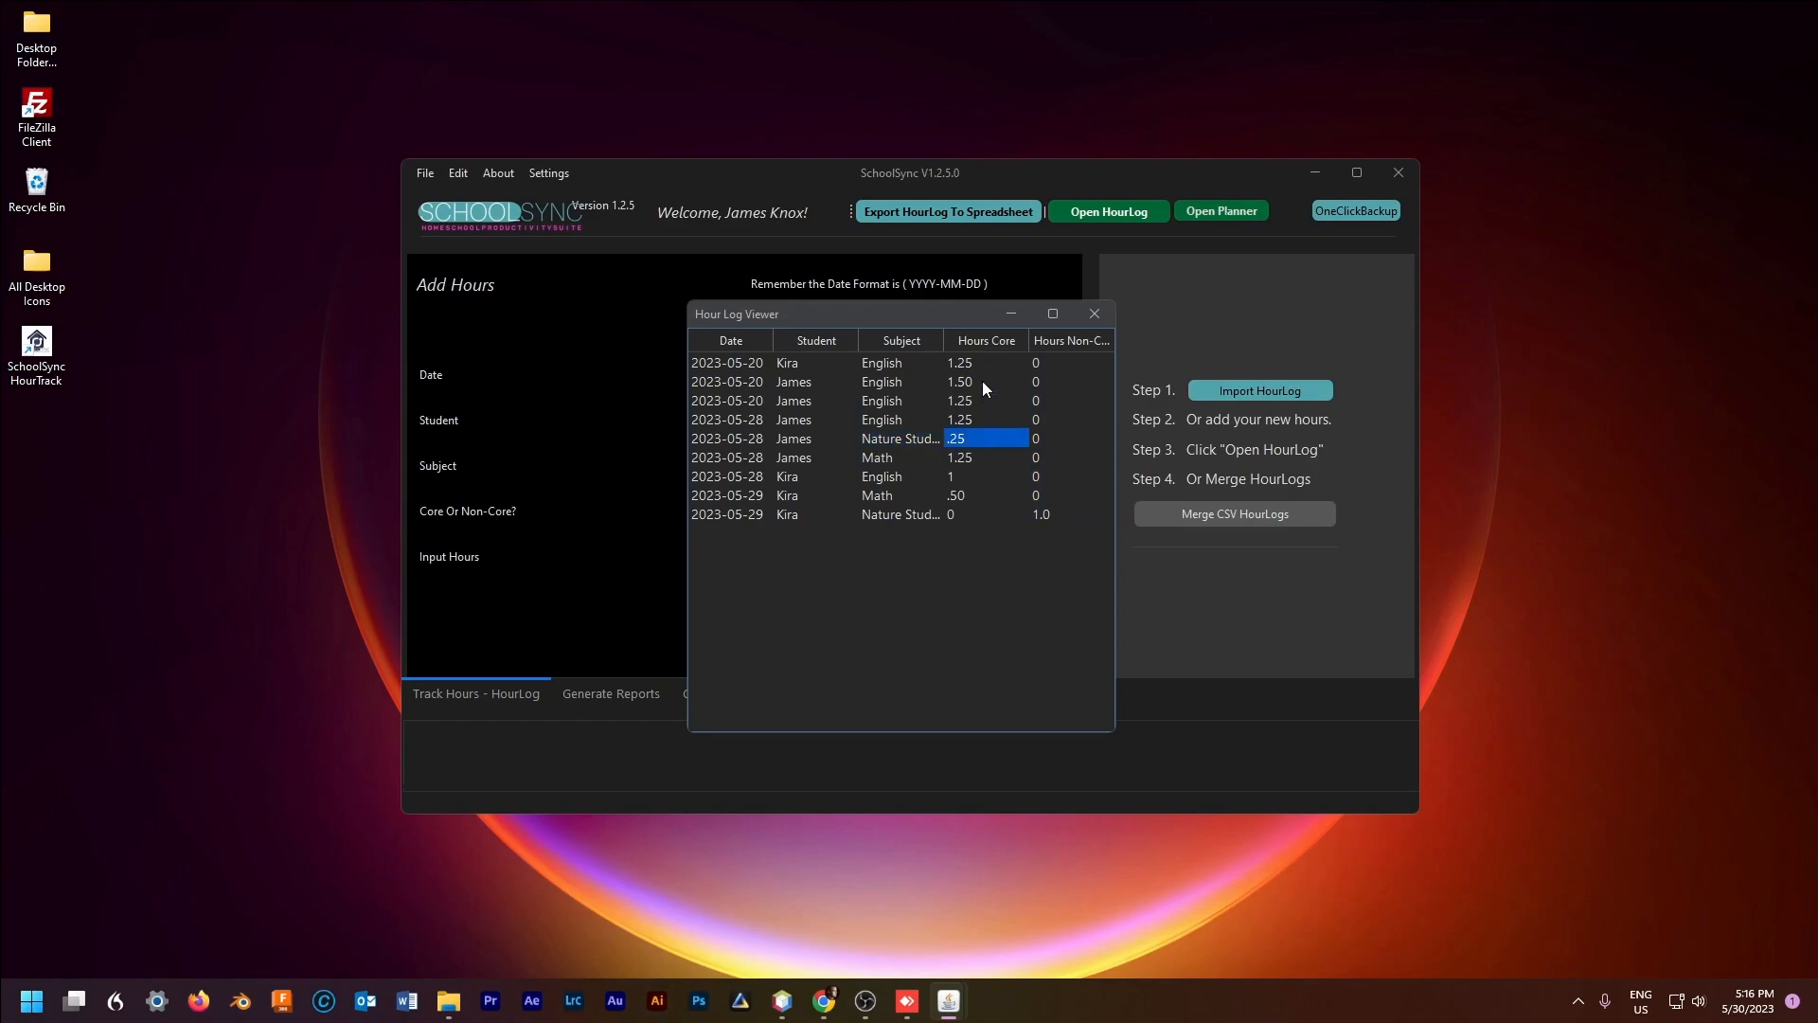
pyautogui.doubleClick(978, 438)
pyautogui.moveTo(976, 439); pyautogui.dragTo(908, 438)
pyautogui.write('0')
pyautogui.click(1043, 441)
pyautogui.doubleClick(1046, 440)
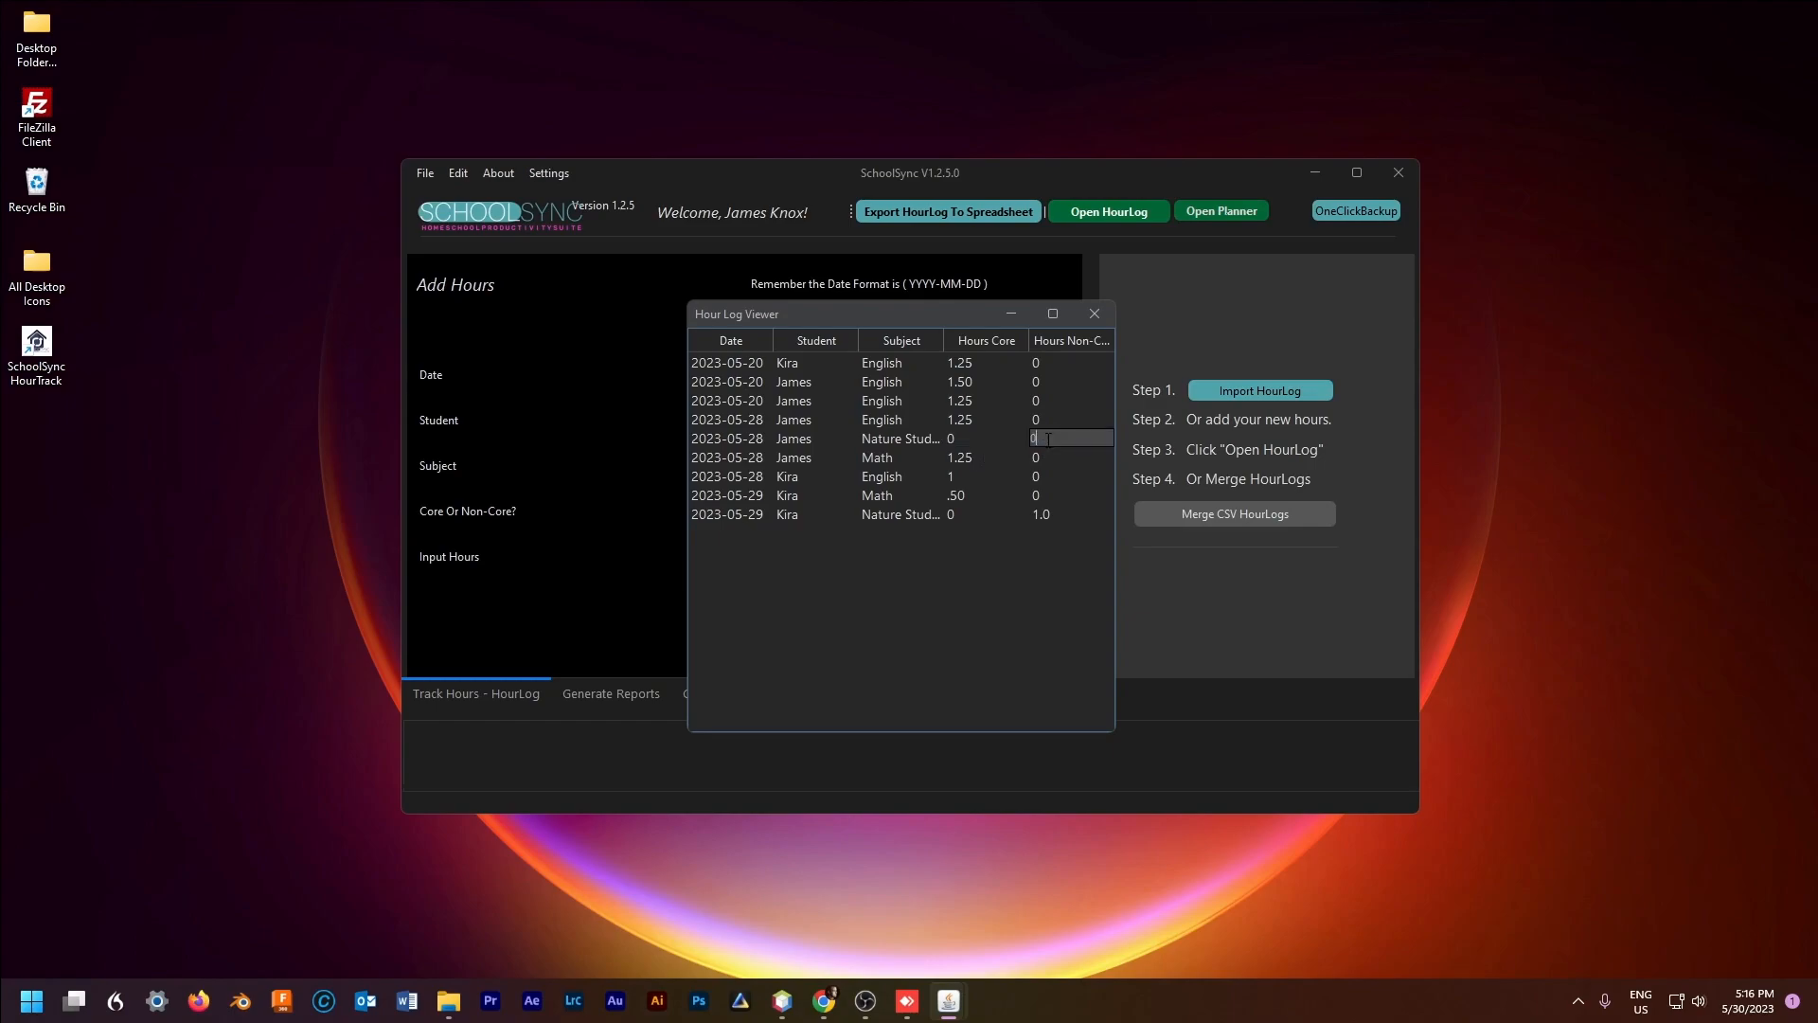
pyautogui.write('.50')
pyautogui.click(962, 461)
pyautogui.click(1039, 460)
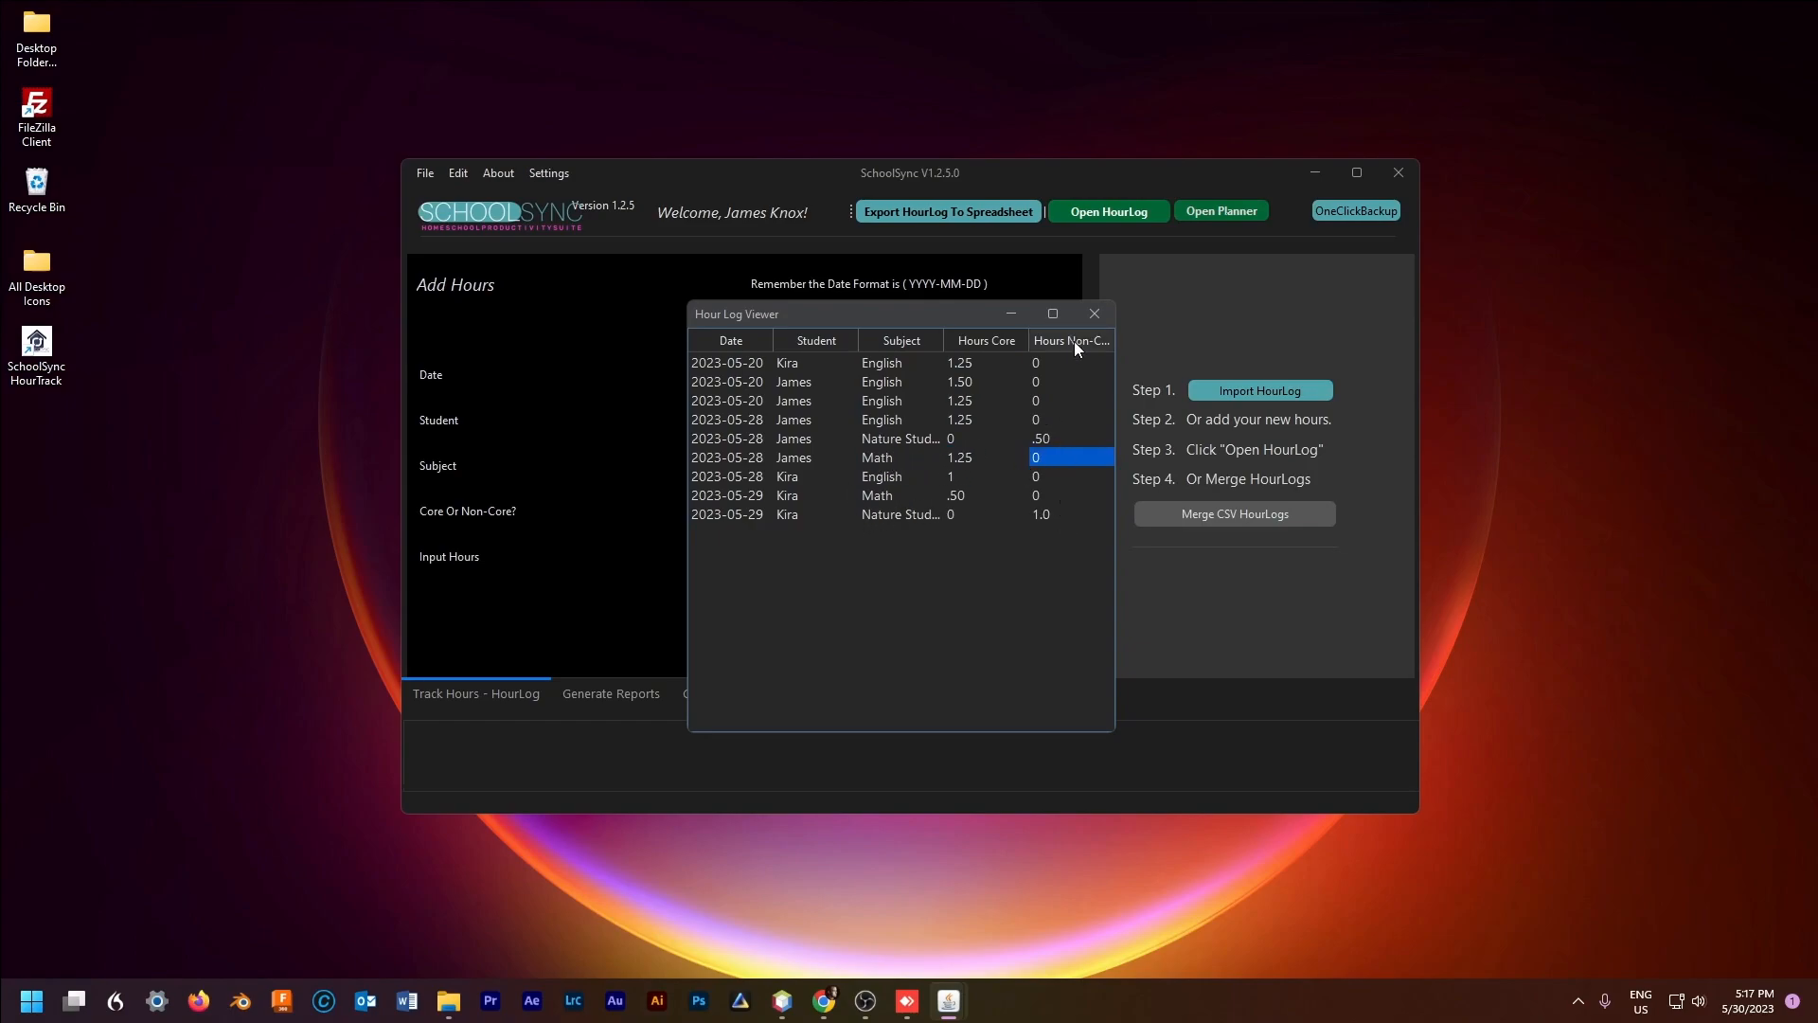
# Step: Close the log viewer and add a .25-hour English entry dated 2023-05-17 for the student
pyautogui.click(1094, 314)
pyautogui.click(828, 424)
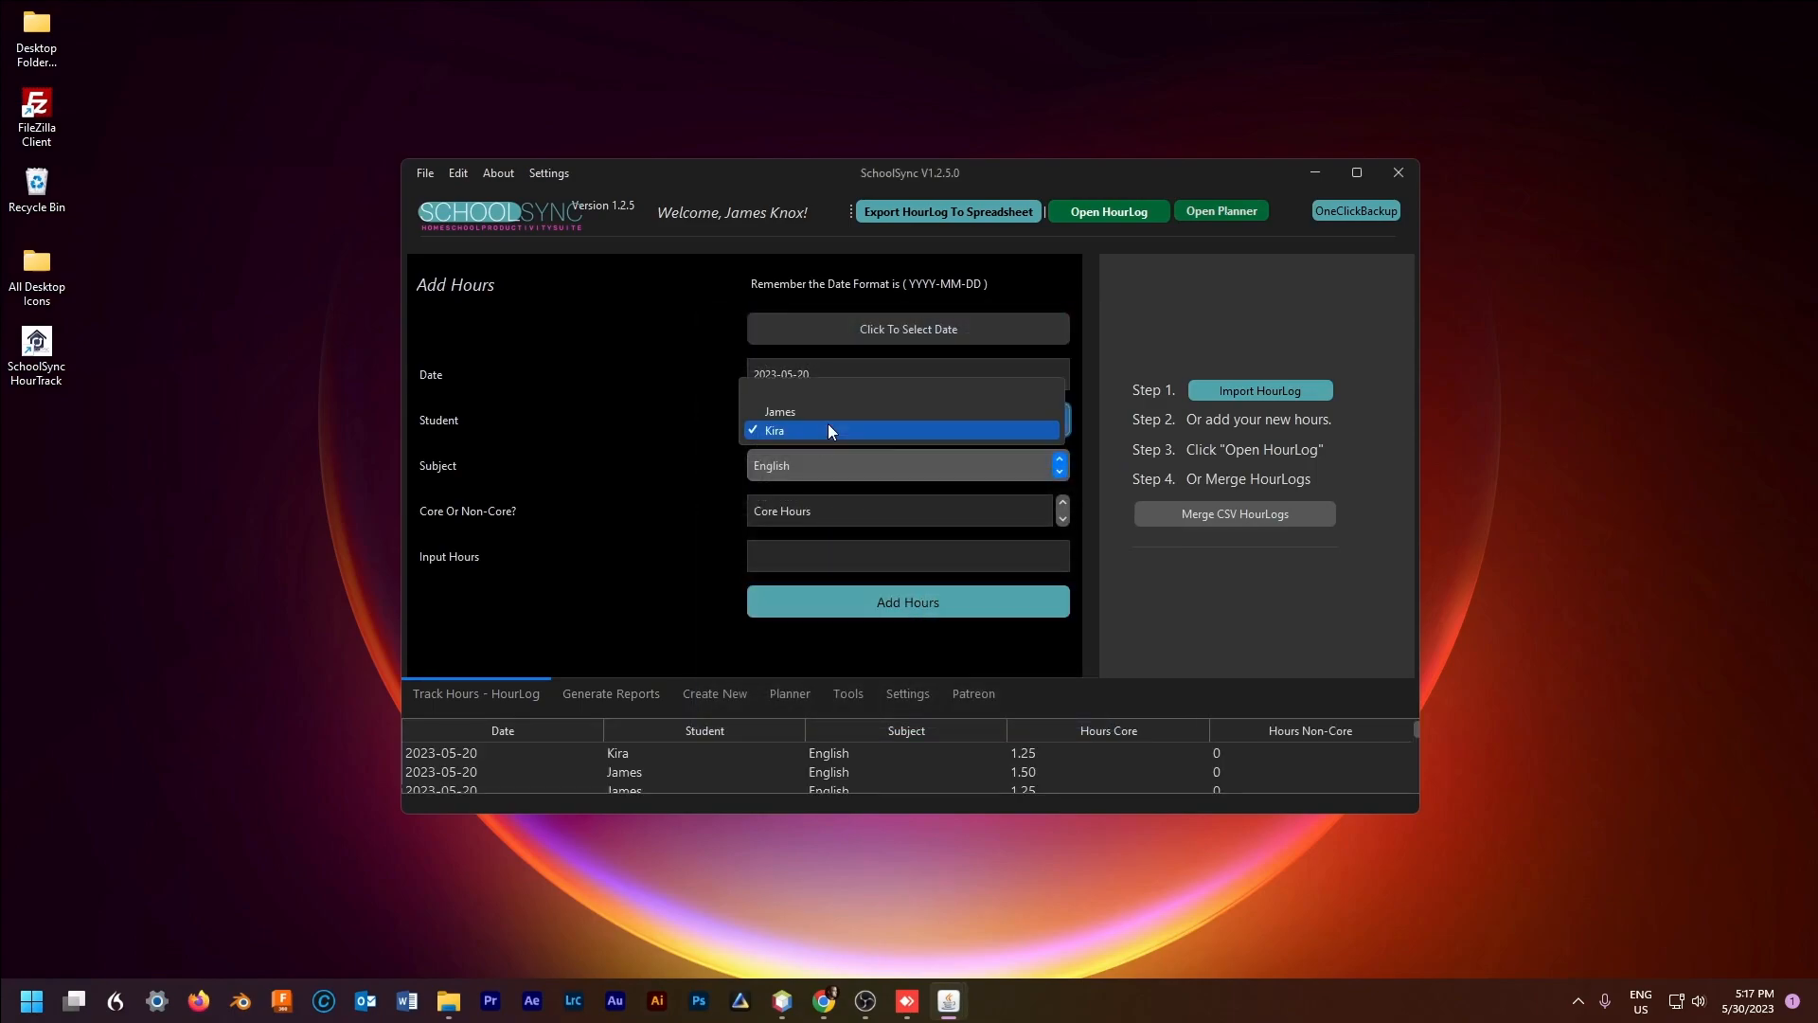
pyautogui.click(804, 405)
pyautogui.click(831, 557)
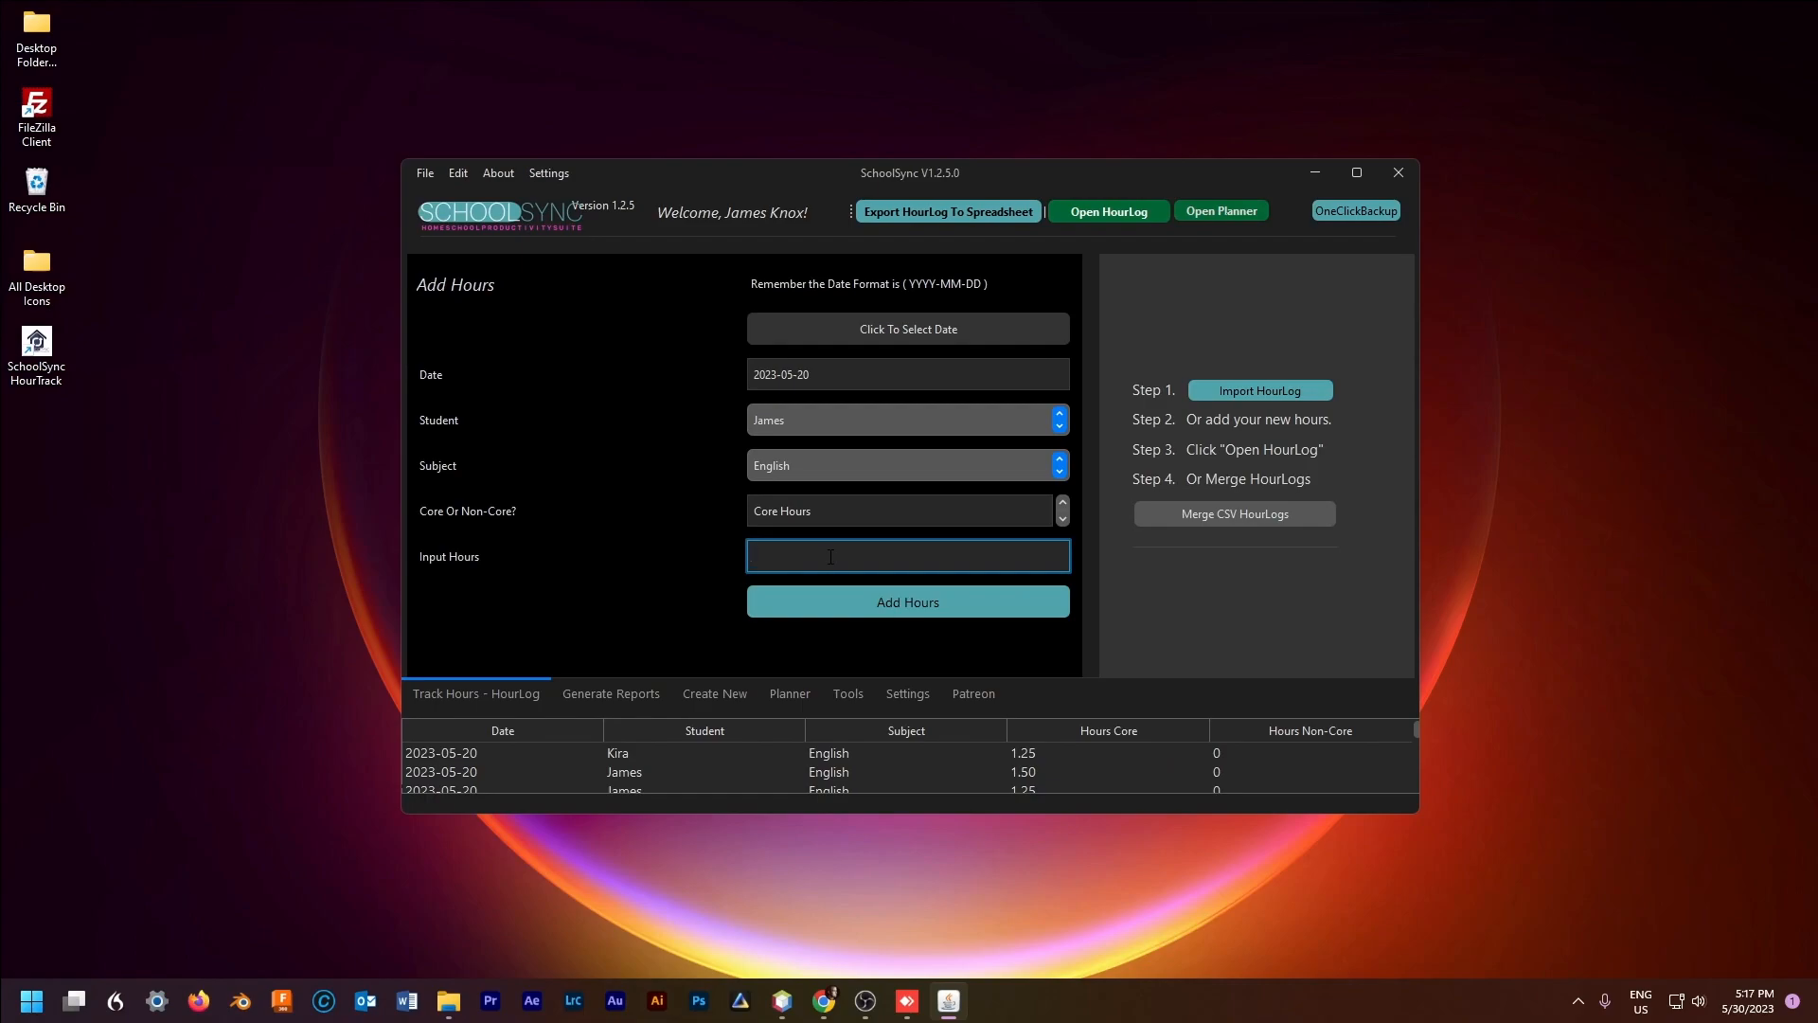
pyautogui.write('.25')
pyautogui.click(909, 329)
pyautogui.click(1014, 482)
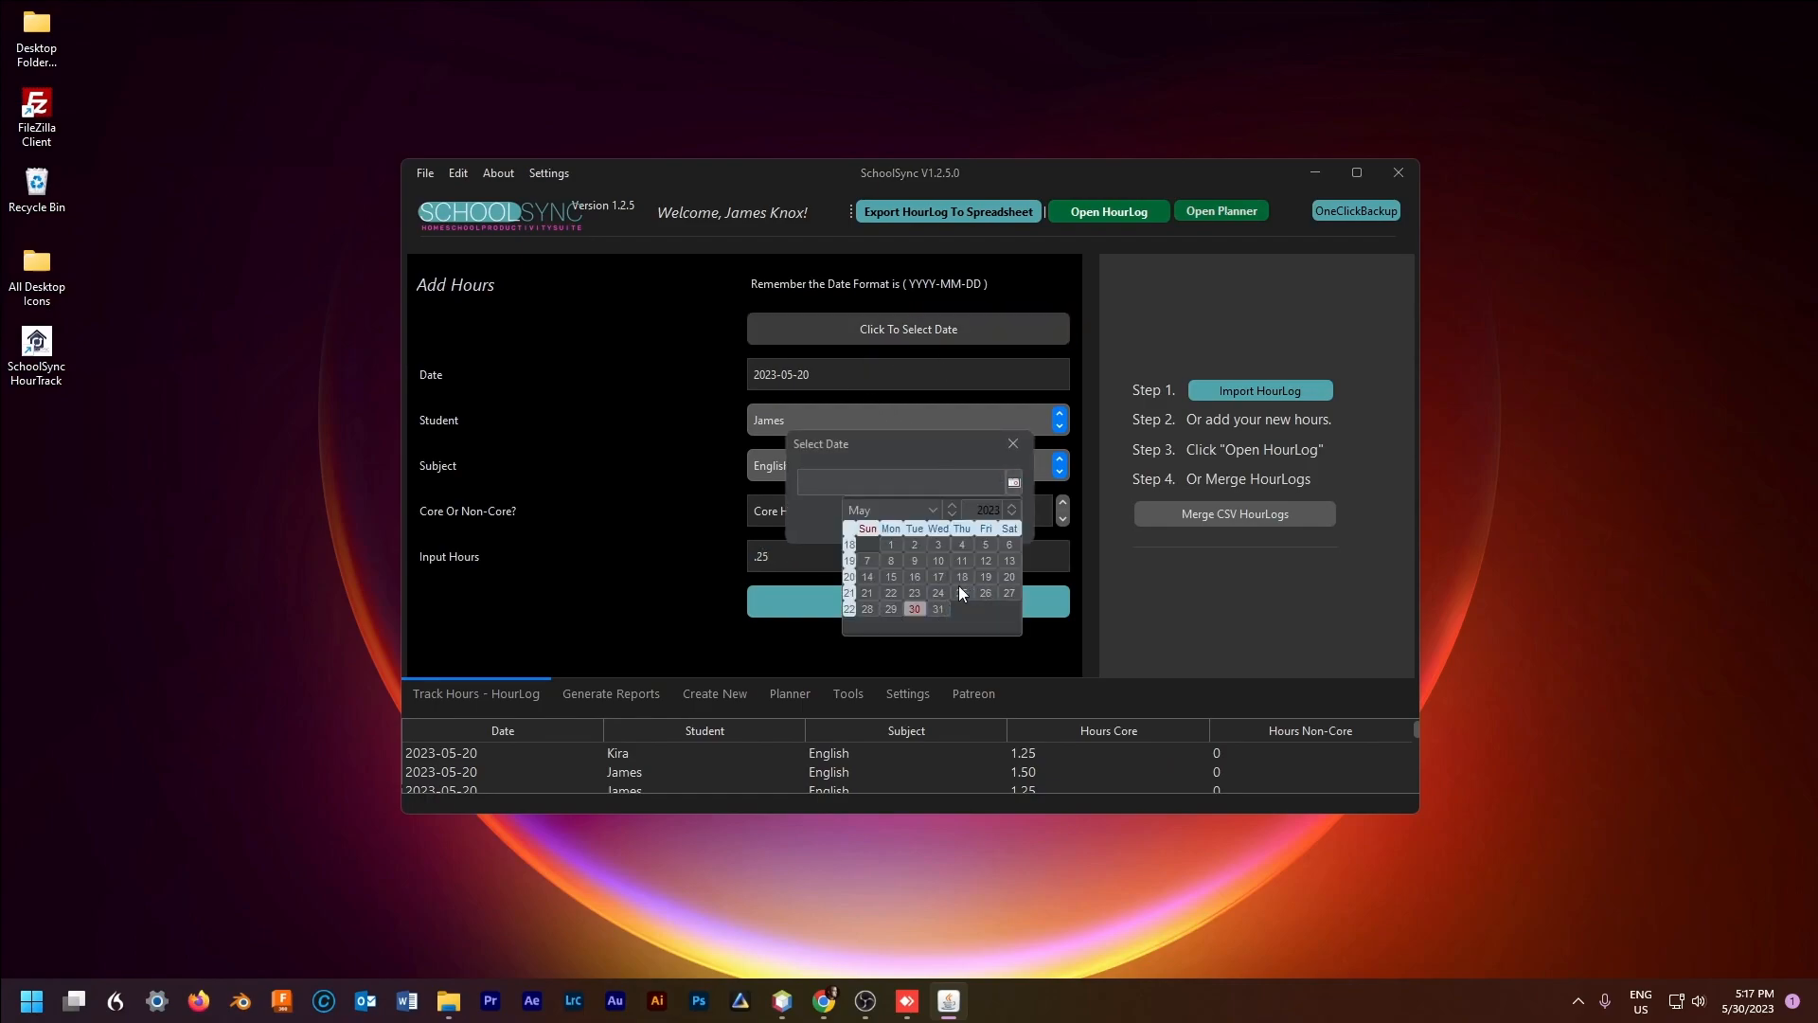
pyautogui.click(939, 577)
pyautogui.click(909, 516)
pyautogui.click(894, 606)
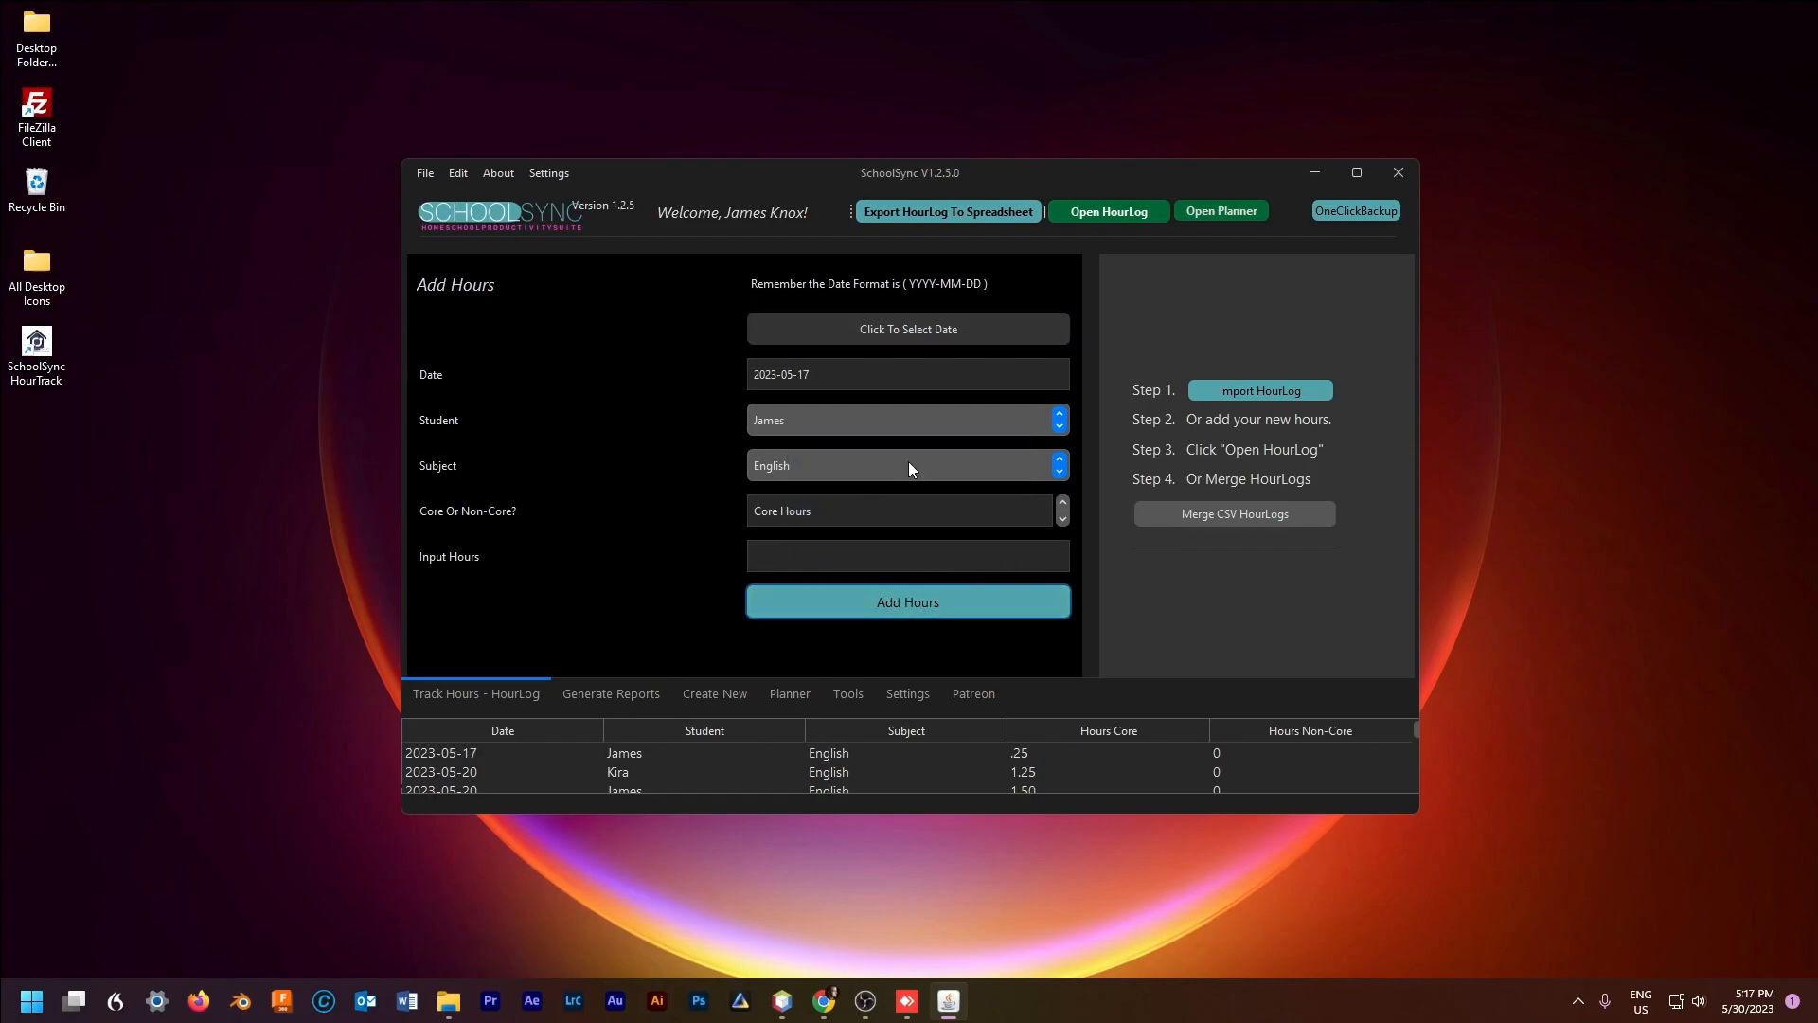
pyautogui.click(1201, 214)
# Step: Add a June 1, 2023 English plan 'Rod And Staff' for the first student
pyautogui.moveTo(699, 15); pyautogui.dragTo(1173, 174)
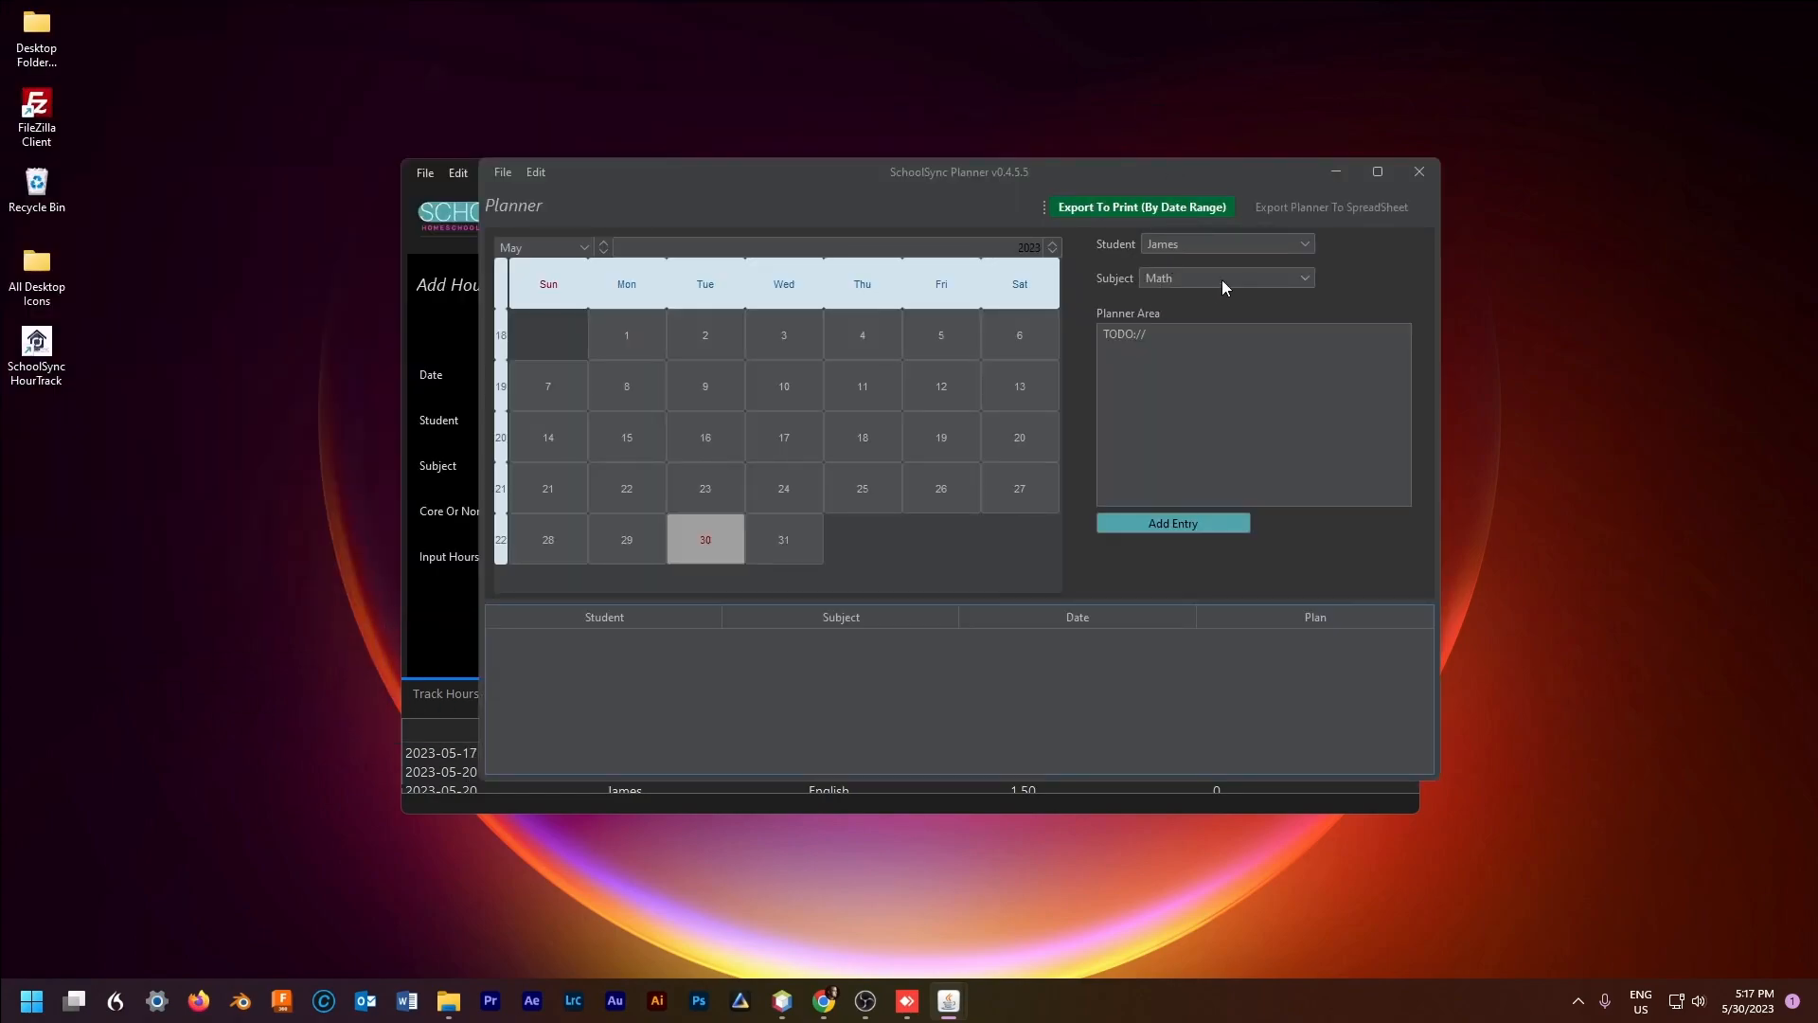
pyautogui.click(758, 554)
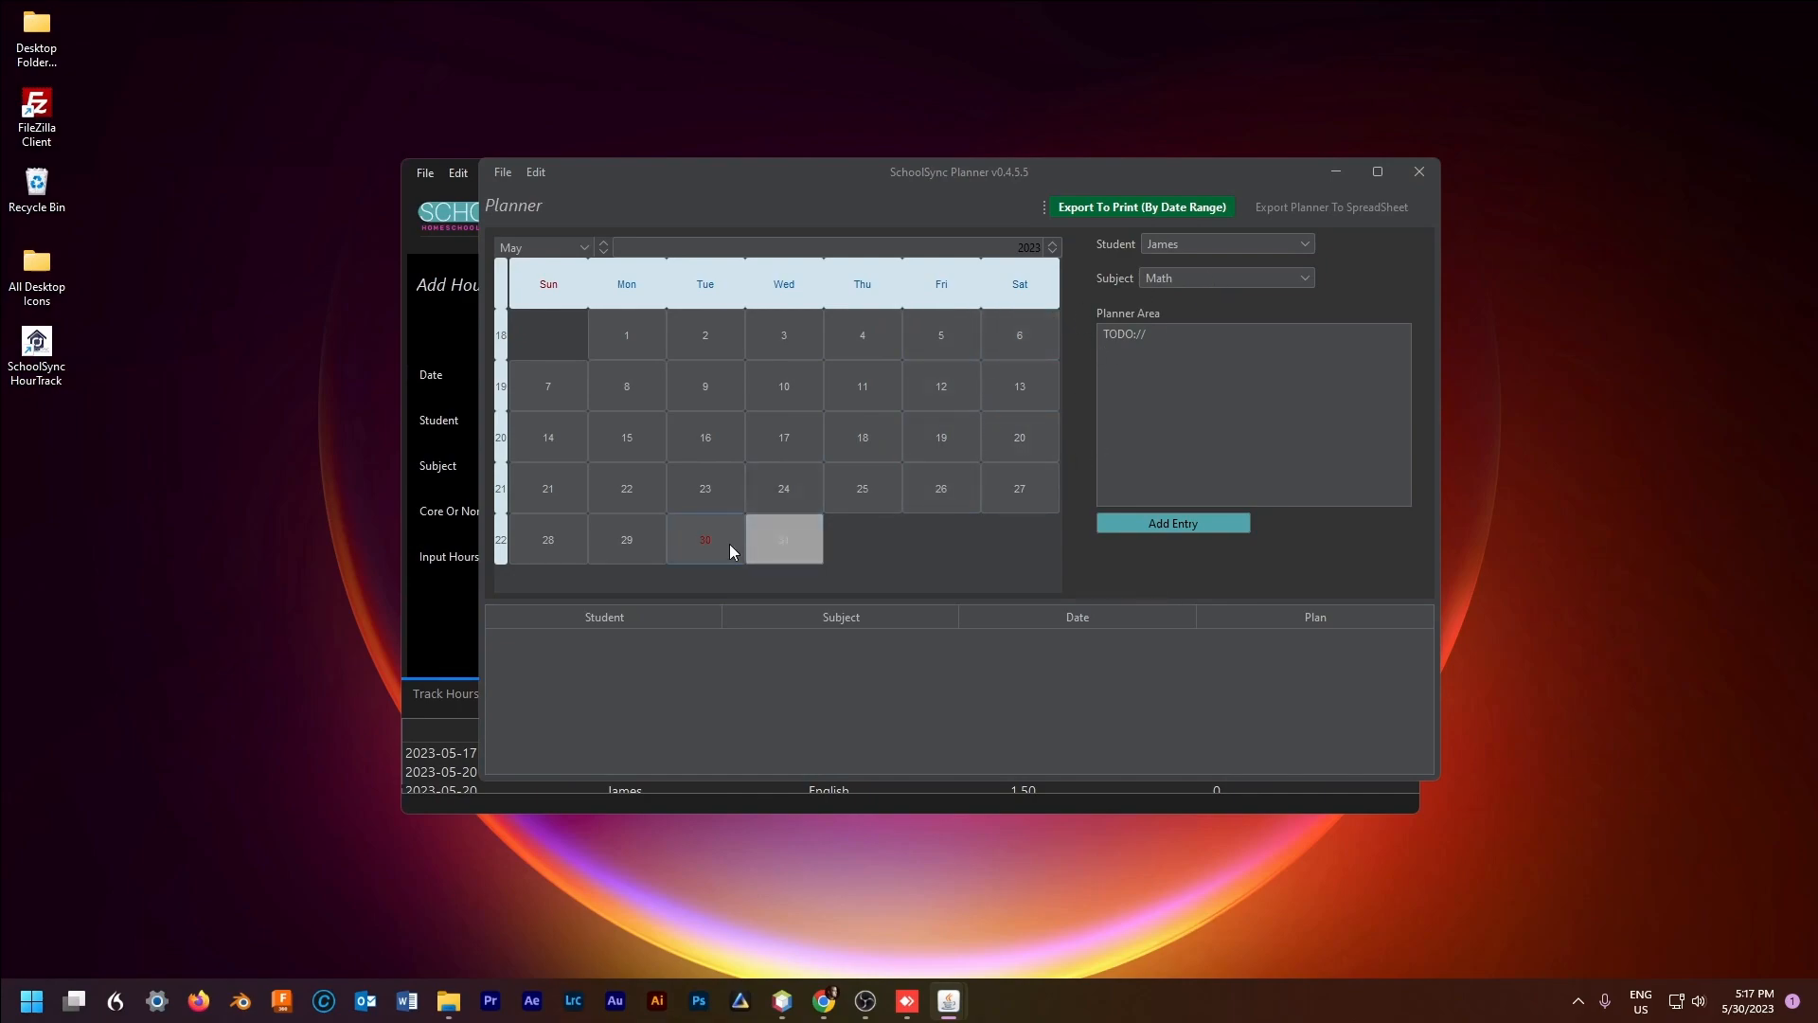
pyautogui.click(1179, 278)
pyautogui.click(1173, 319)
pyautogui.click(1189, 278)
pyautogui.click(1184, 337)
pyautogui.click(579, 248)
pyautogui.click(559, 364)
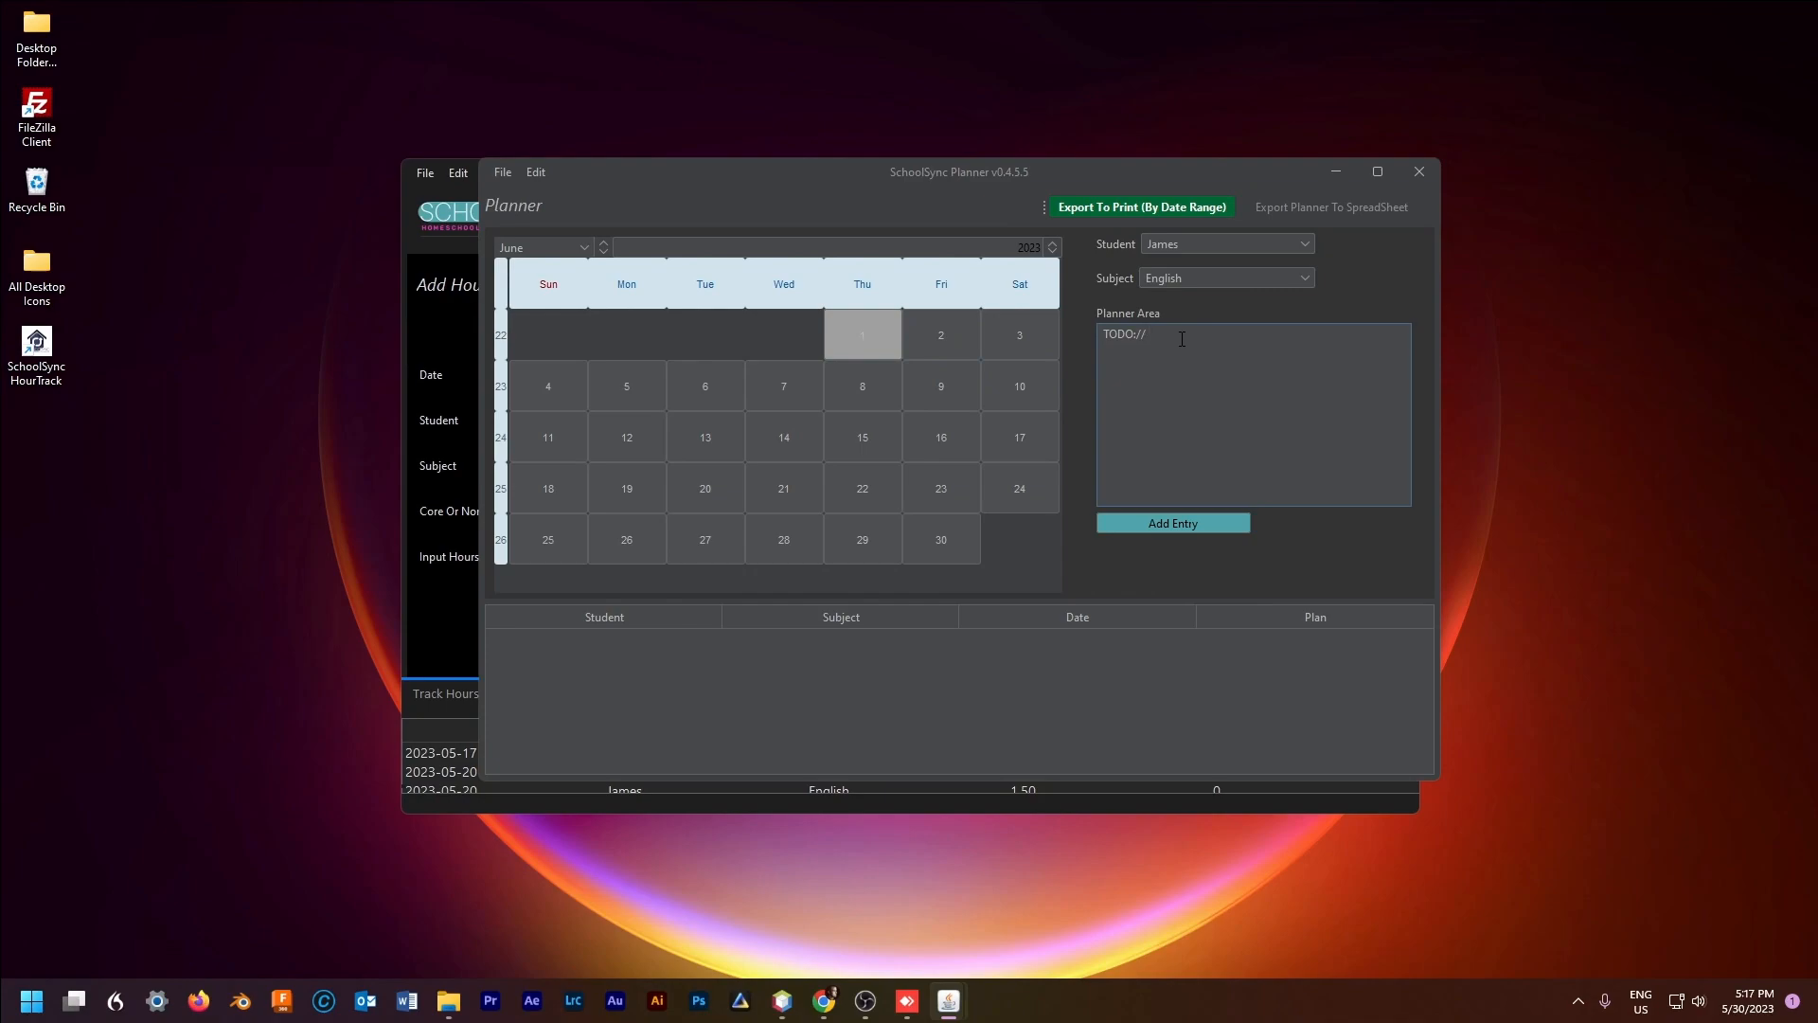
pyautogui.write('Rod And Staff')
pyautogui.click(1197, 521)
# Step: Add the same June 1 English plan for the other student
pyautogui.click(1250, 349)
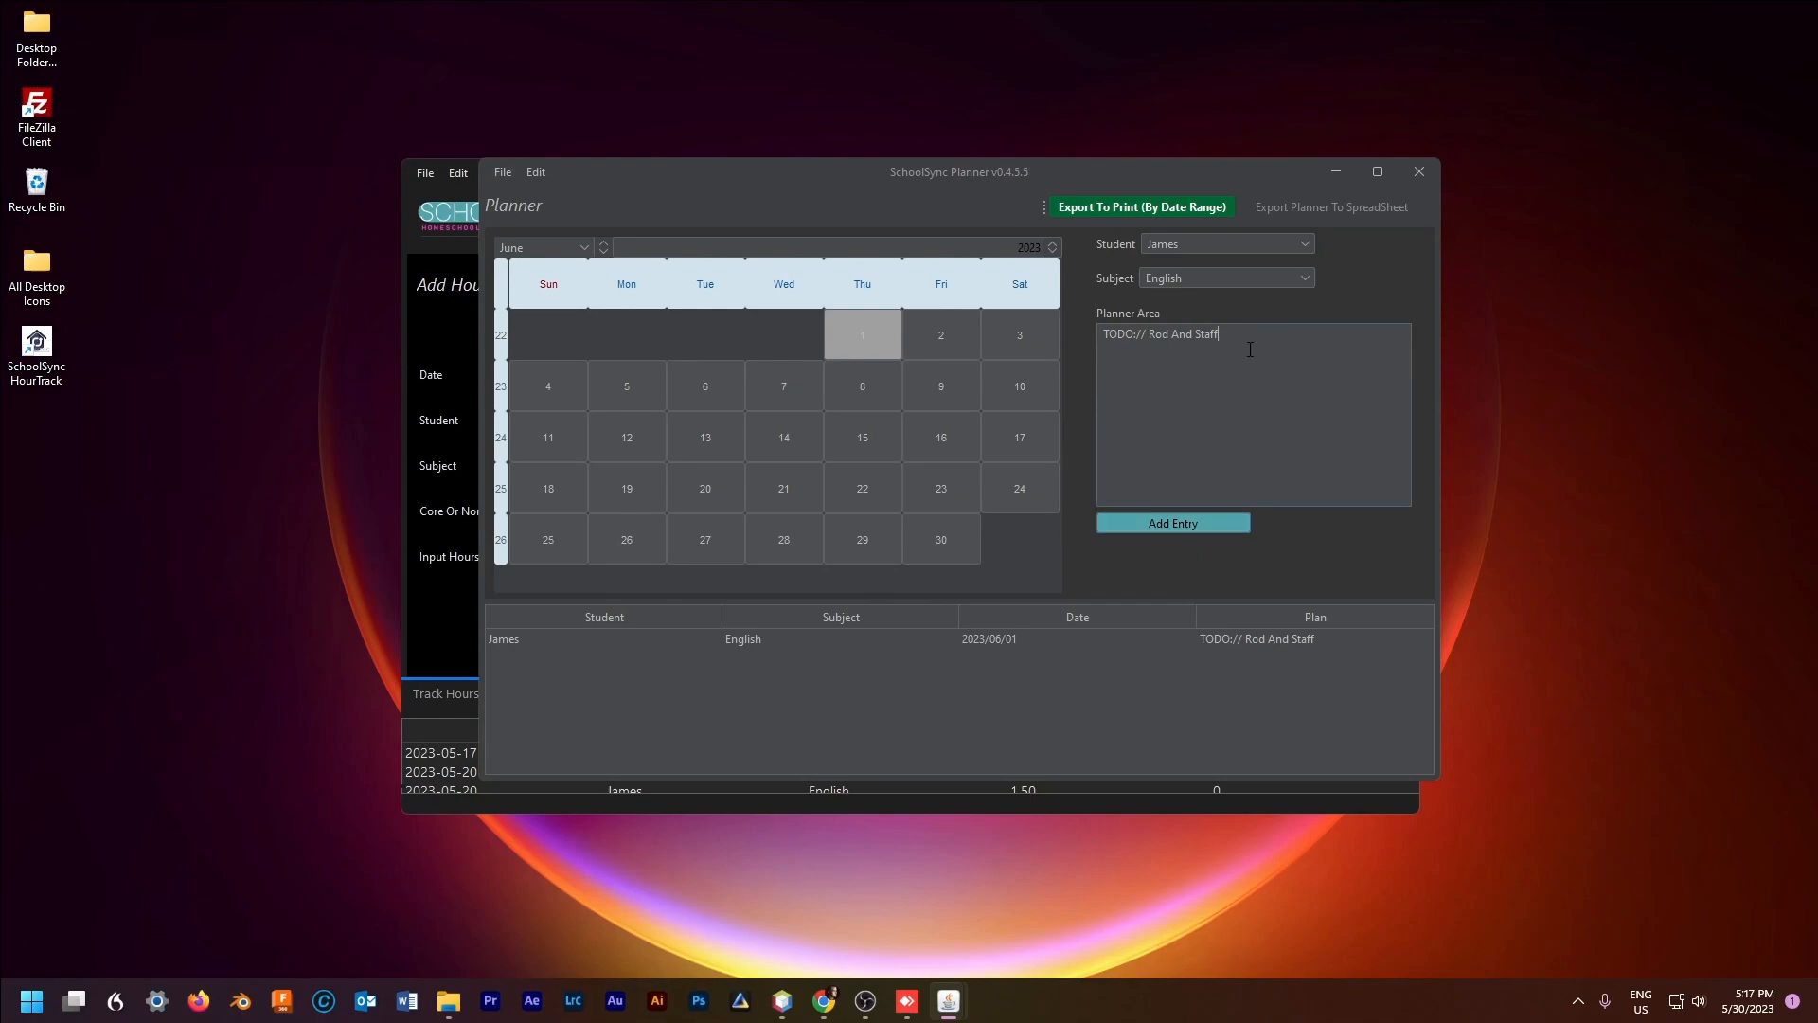
pyautogui.click(1277, 279)
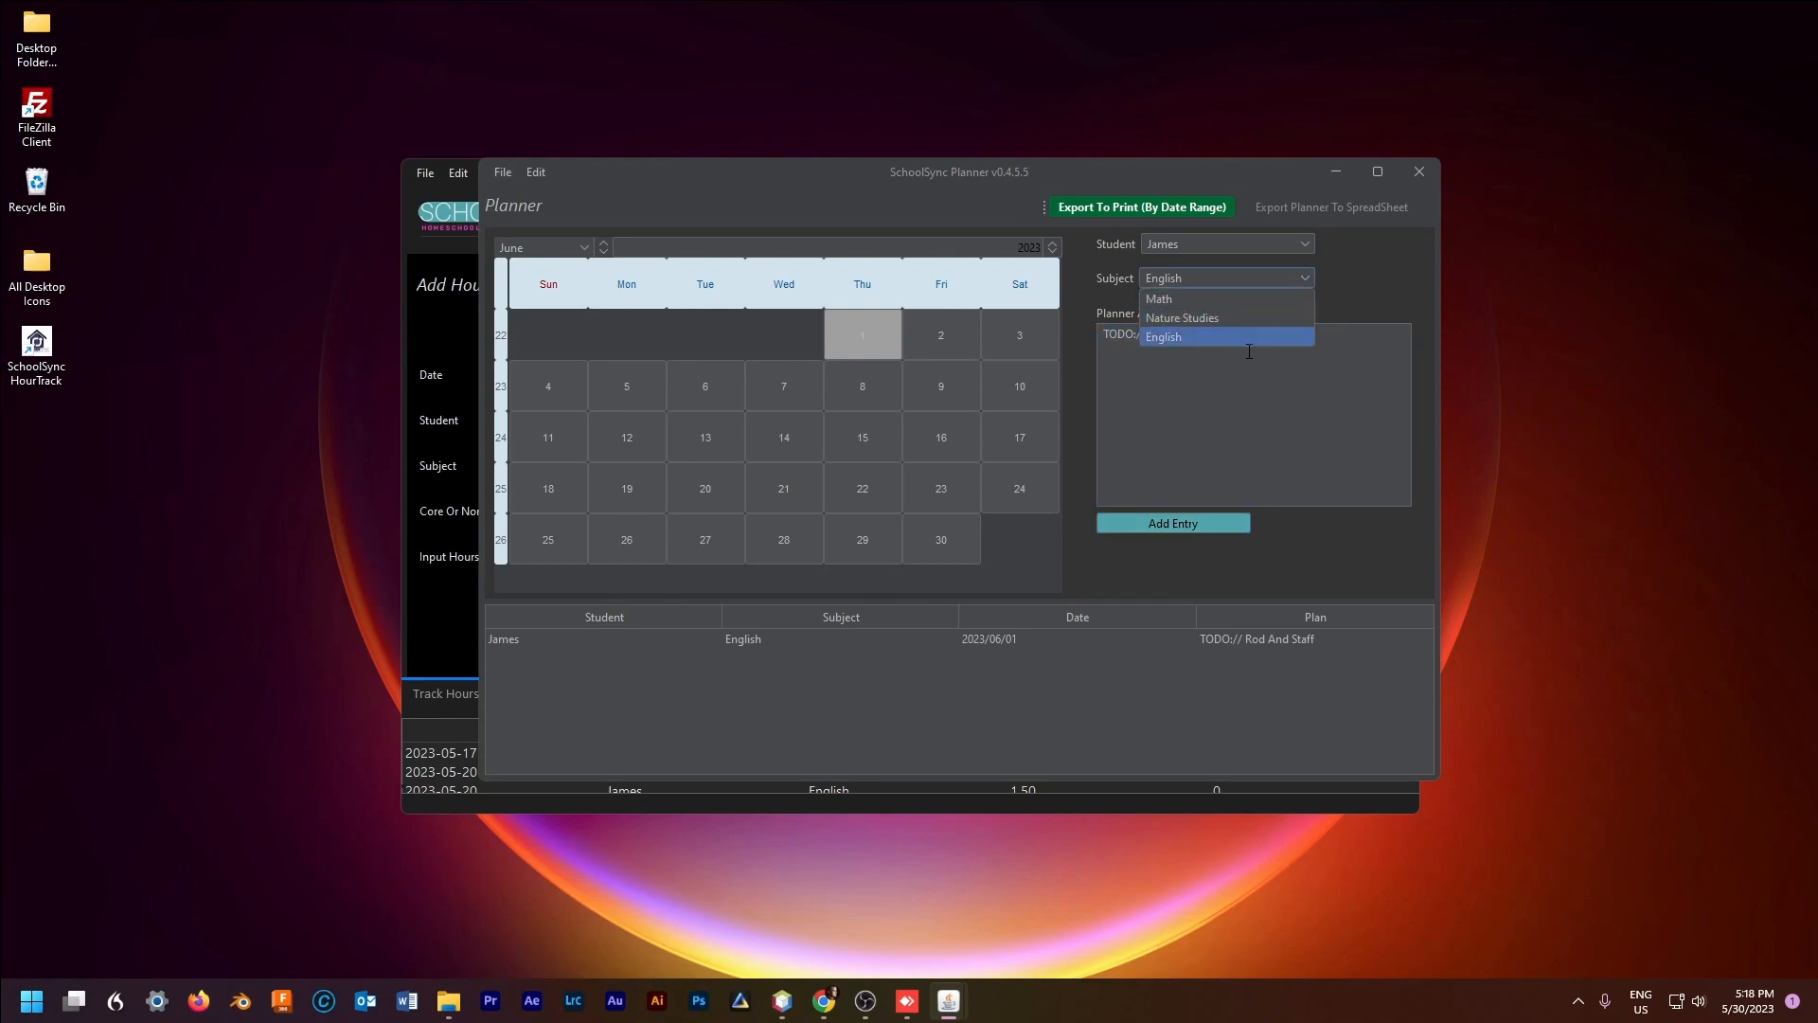
pyautogui.click(1201, 248)
pyautogui.click(1201, 282)
pyautogui.click(946, 337)
pyautogui.click(852, 329)
pyautogui.click(1186, 524)
# Step: Add a June 1 Nature Studies plan 'Test, review'
pyautogui.click(1212, 278)
pyautogui.click(1201, 320)
pyautogui.press('BackSpace')
pyautogui.moveTo(1220, 335); pyautogui.dragTo(1152, 335)
pyautogui.write('Nature')
pyautogui.press('BackSpace')
pyautogui.write('Outing')
pyautogui.press('BackSpace')
pyautogui.write('Test, review')
pyautogui.click(1183, 524)
# Step: Add a June 2 Math plan 'Rod And Staff' for the first student
pyautogui.click(941, 337)
pyautogui.click(1269, 244)
pyautogui.click(1232, 263)
pyautogui.click(1269, 278)
pyautogui.click(1231, 316)
pyautogui.moveTo(1216, 336); pyautogui.dragTo(1150, 338)
pyautogui.write('Test for rod')
pyautogui.press('BackSpace')
pyautogui.press('BackSpace')
pyautogui.press('BackSpace')
pyautogui.press('BackSpace')
pyautogui.write('Rod And Staff')
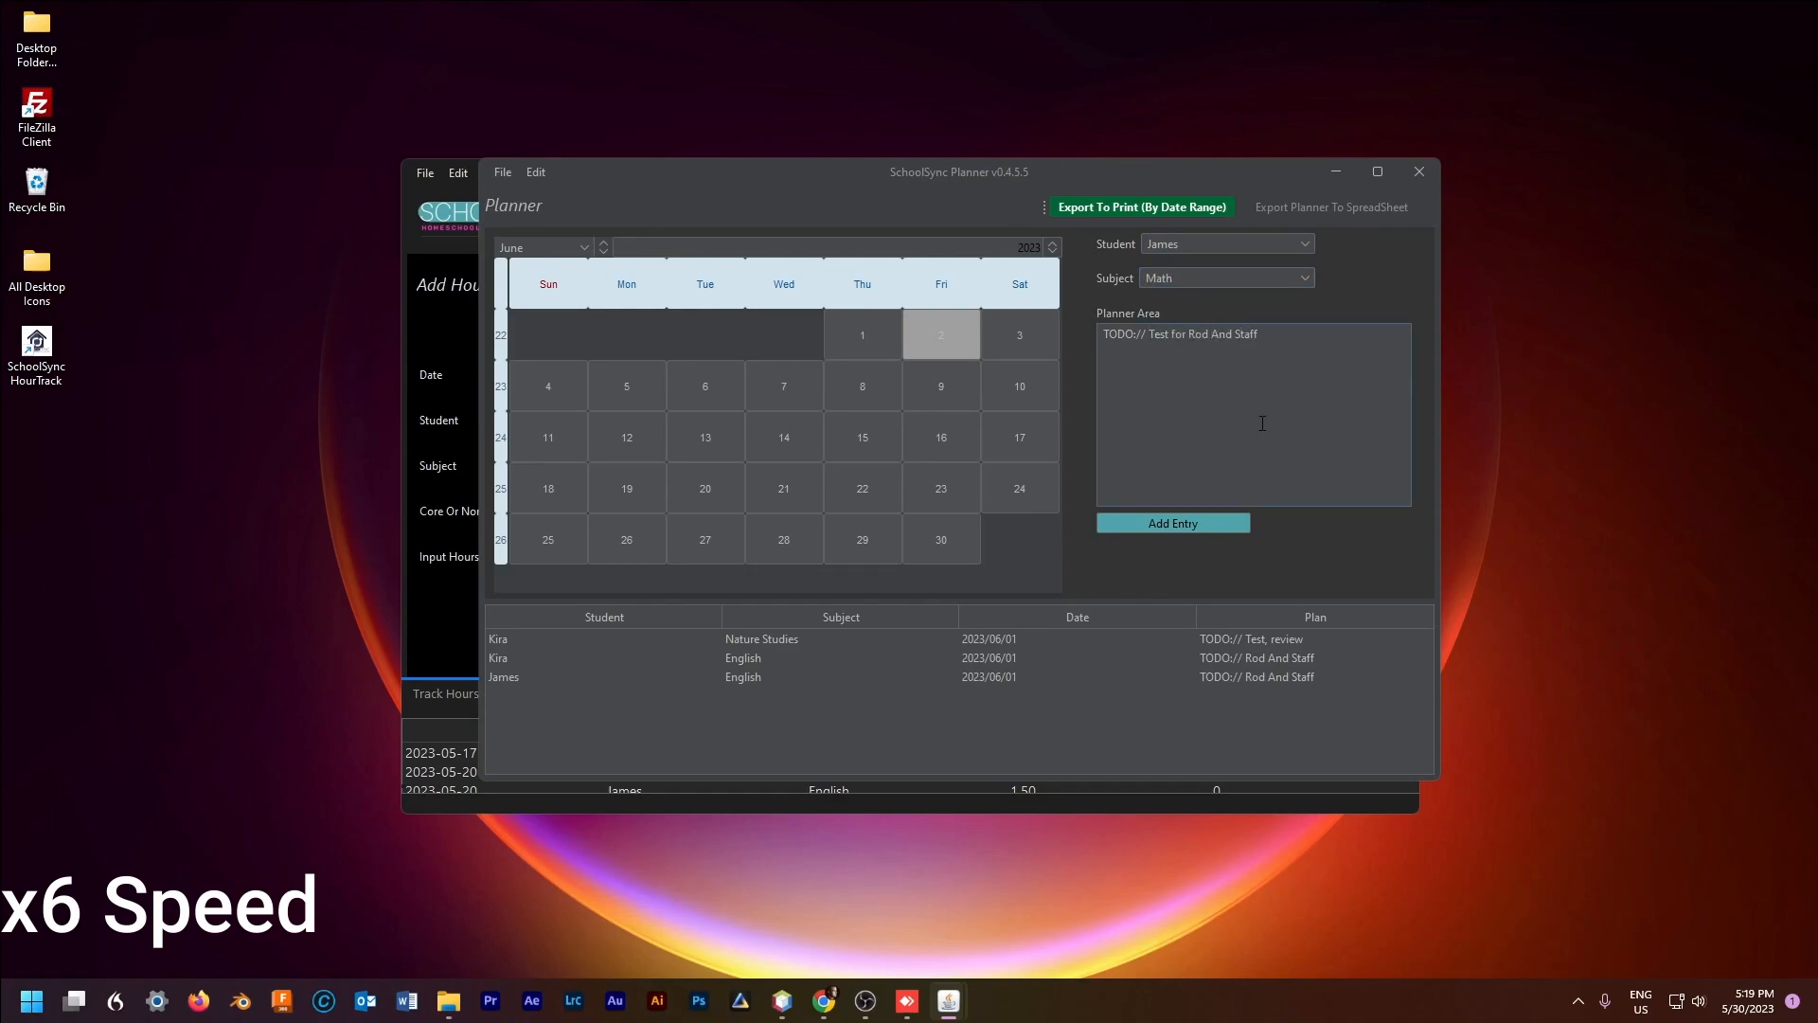
pyautogui.click(1173, 523)
# Step: Add a June 2 English plan 'Online test'
pyautogui.moveTo(1259, 336); pyautogui.dragTo(1150, 337)
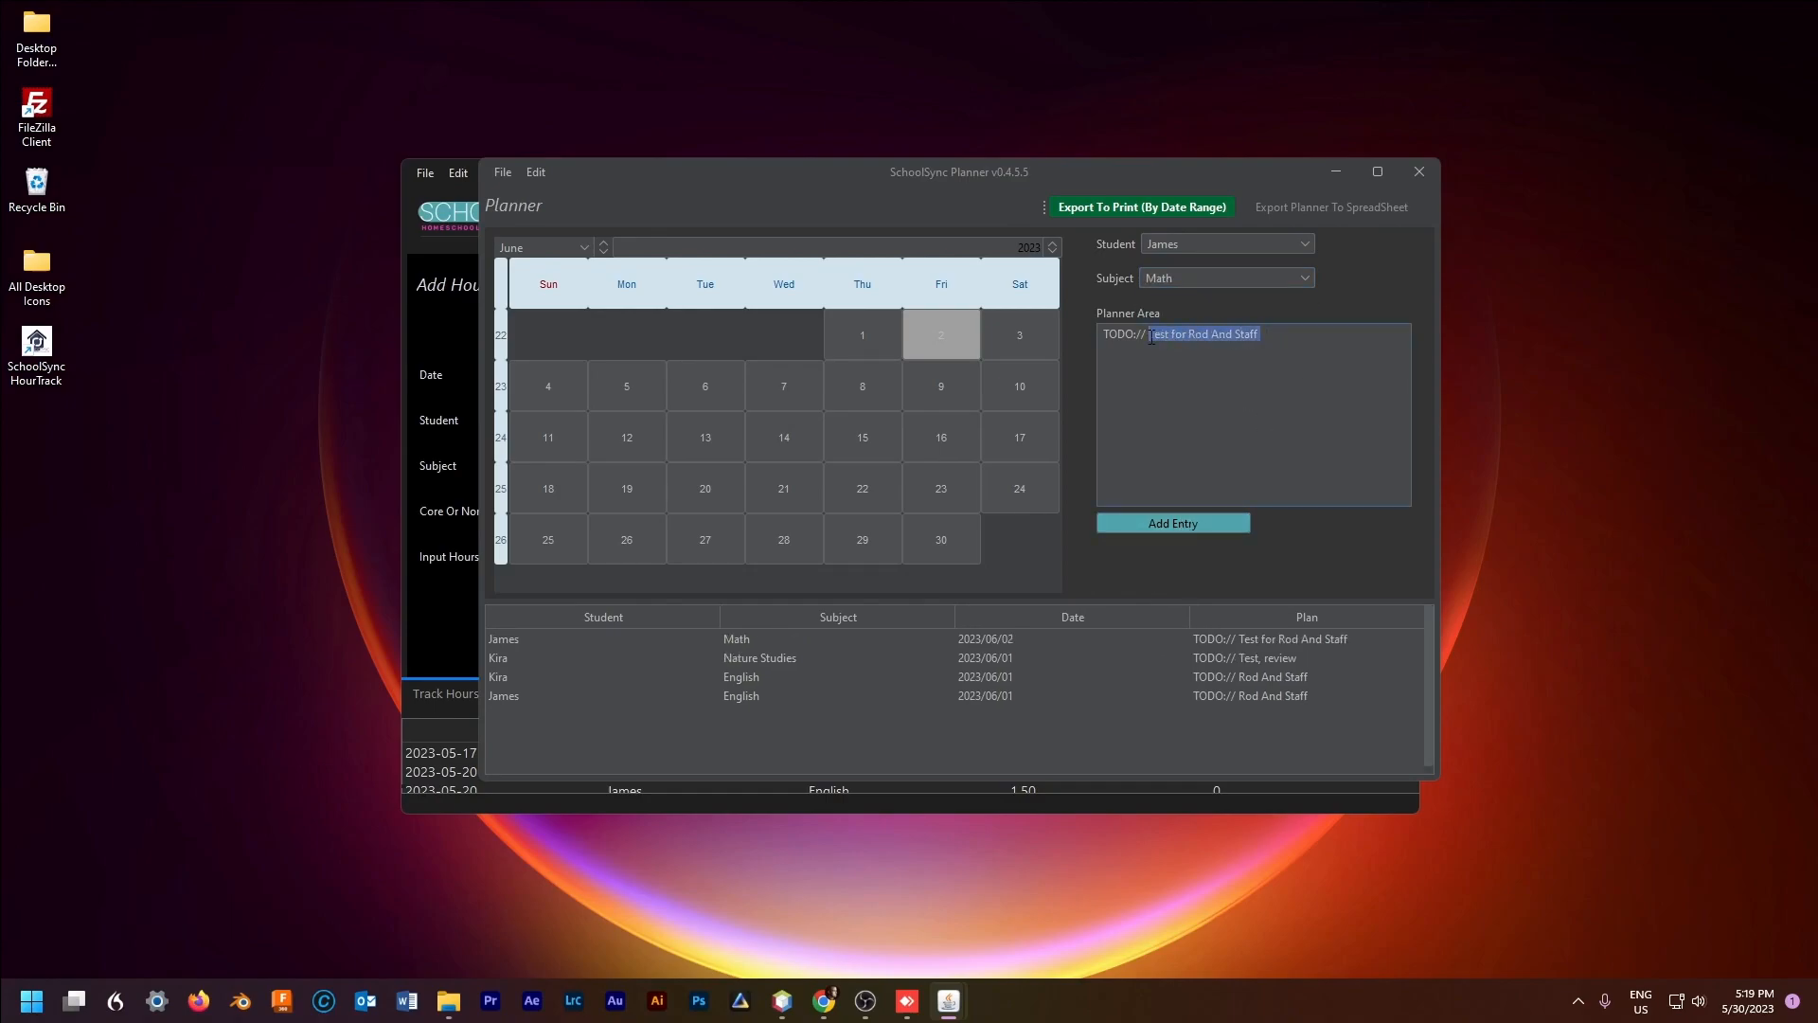
pyautogui.press('BackSpace')
pyautogui.write('Unline tes')
pyautogui.click(1205, 277)
pyautogui.click(1196, 316)
pyautogui.click(1199, 521)
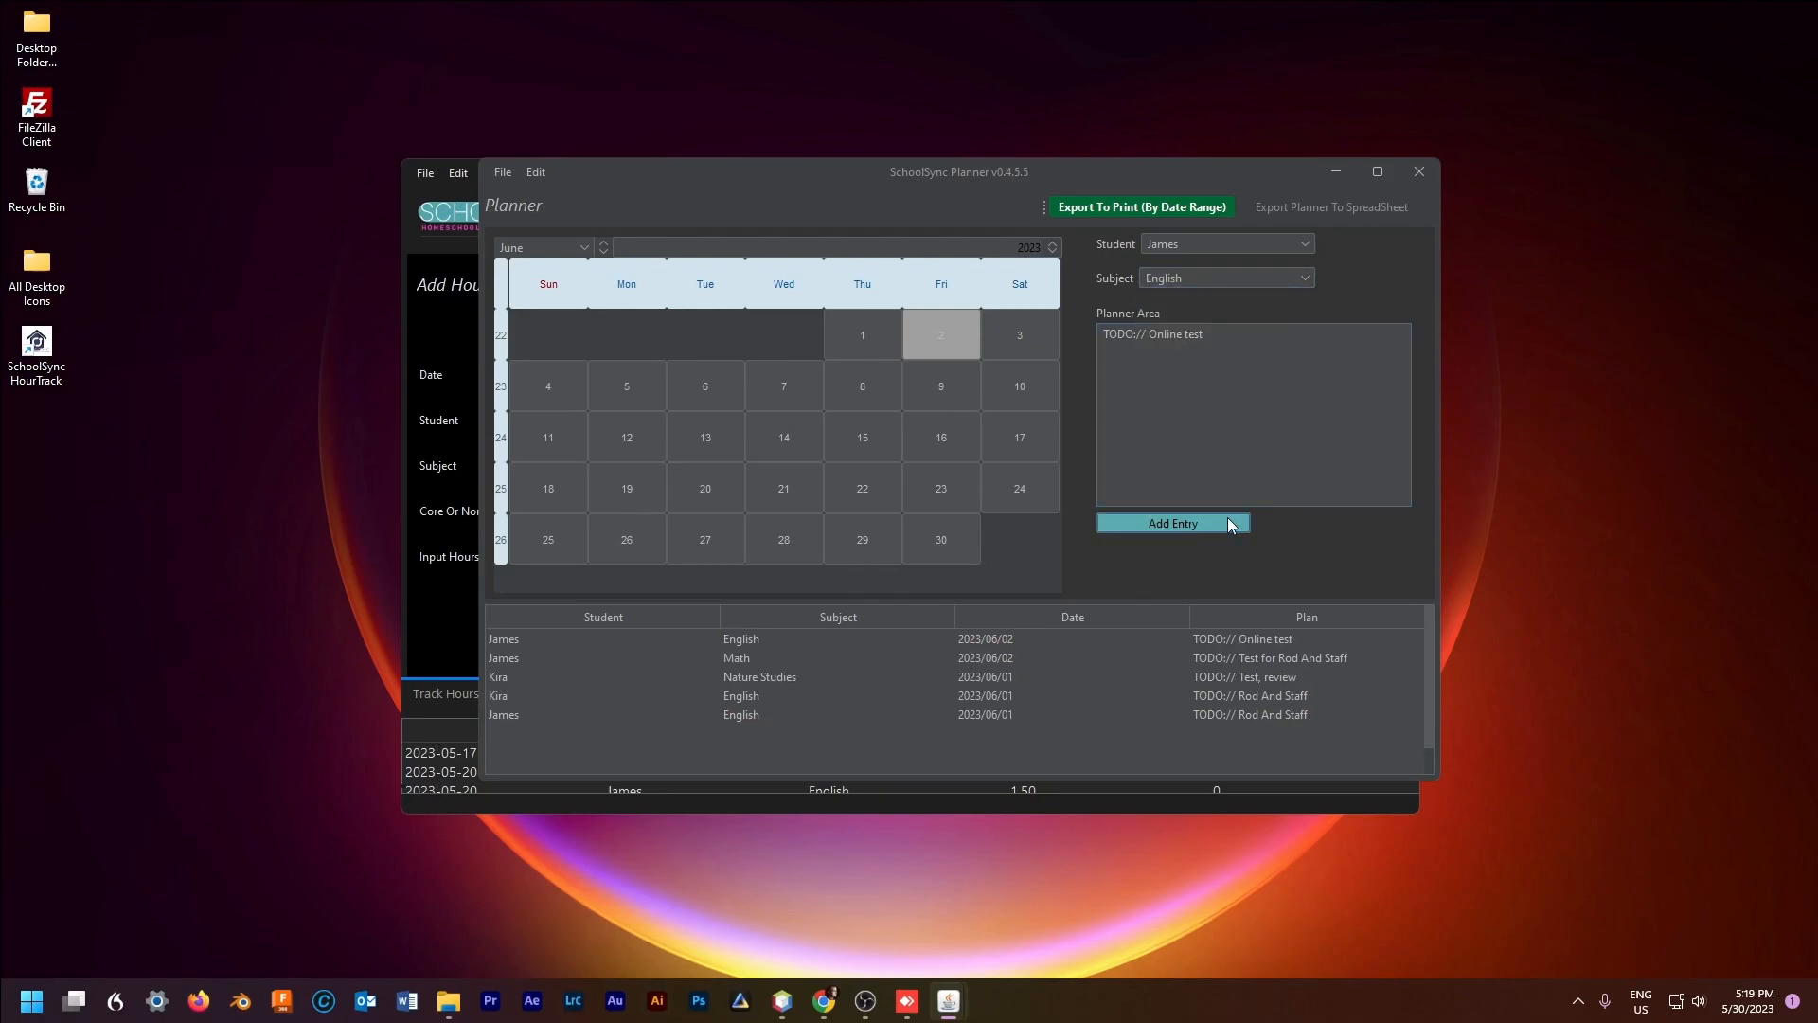
# Step: Set up a planner print export for the students covering May 29 to June 5, 2023
pyautogui.click(1148, 207)
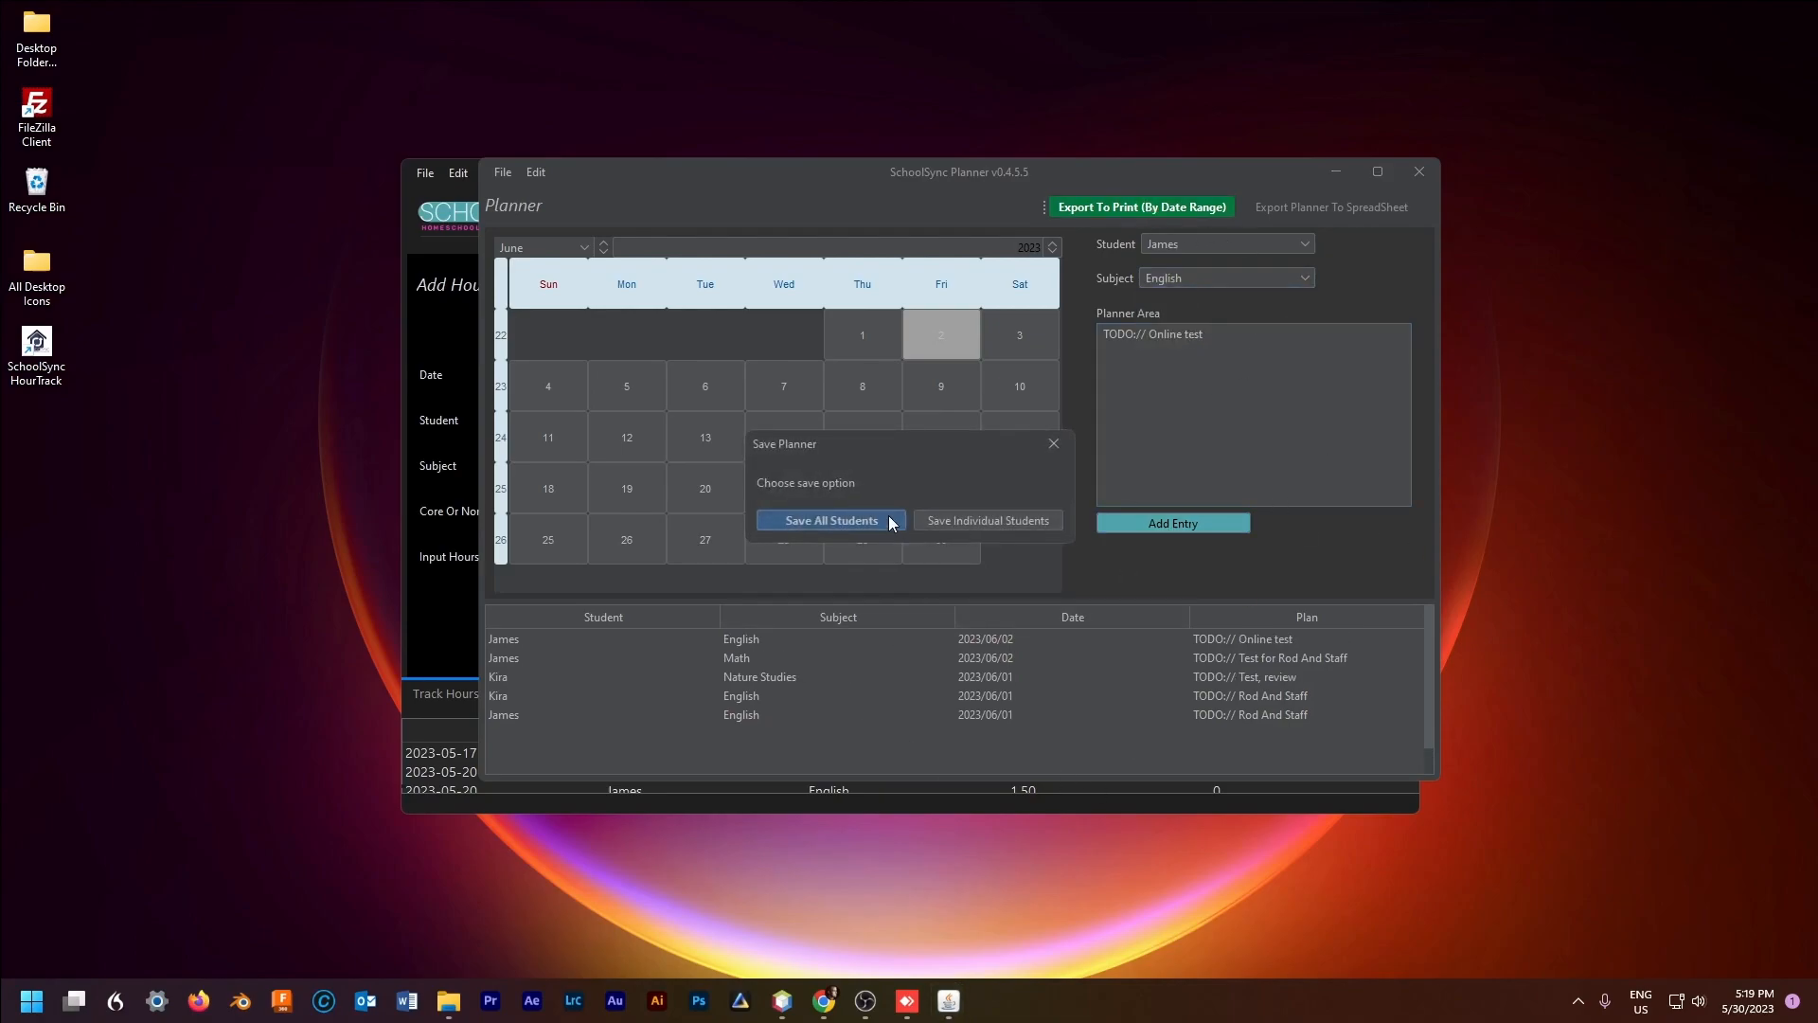
pyautogui.click(977, 522)
pyautogui.click(914, 527)
pyautogui.click(1013, 472)
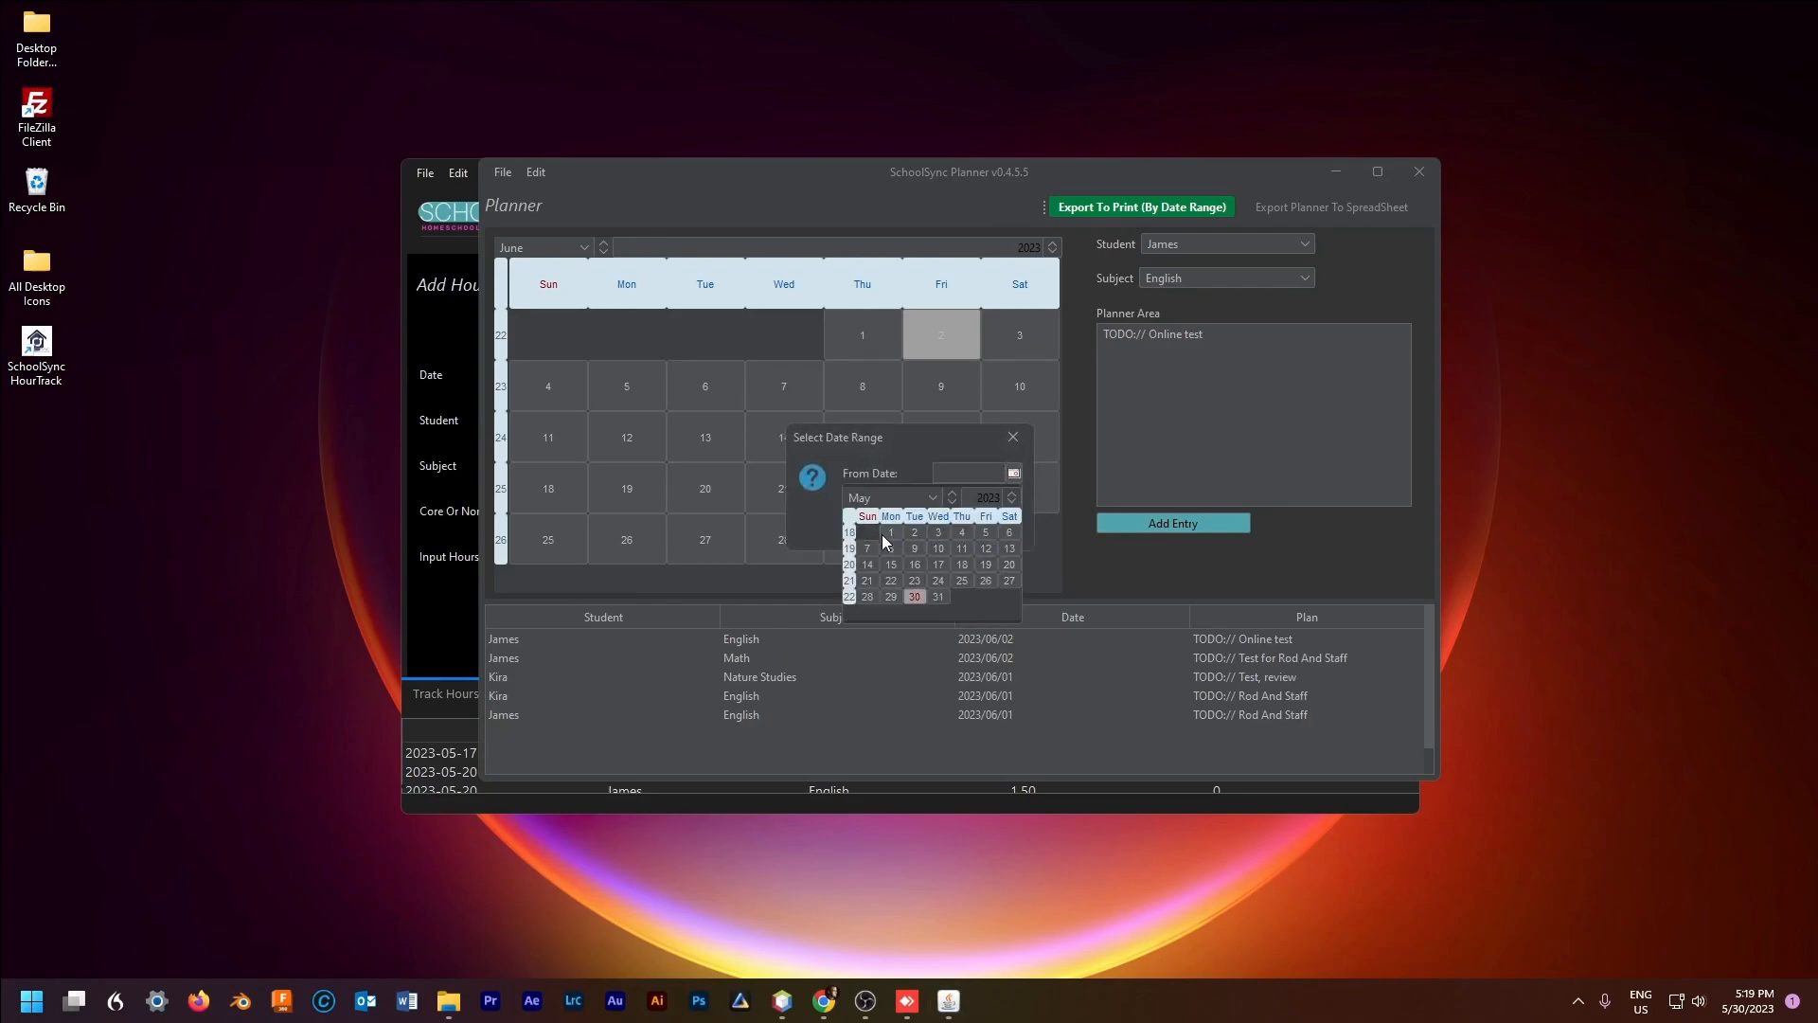
pyautogui.click(889, 599)
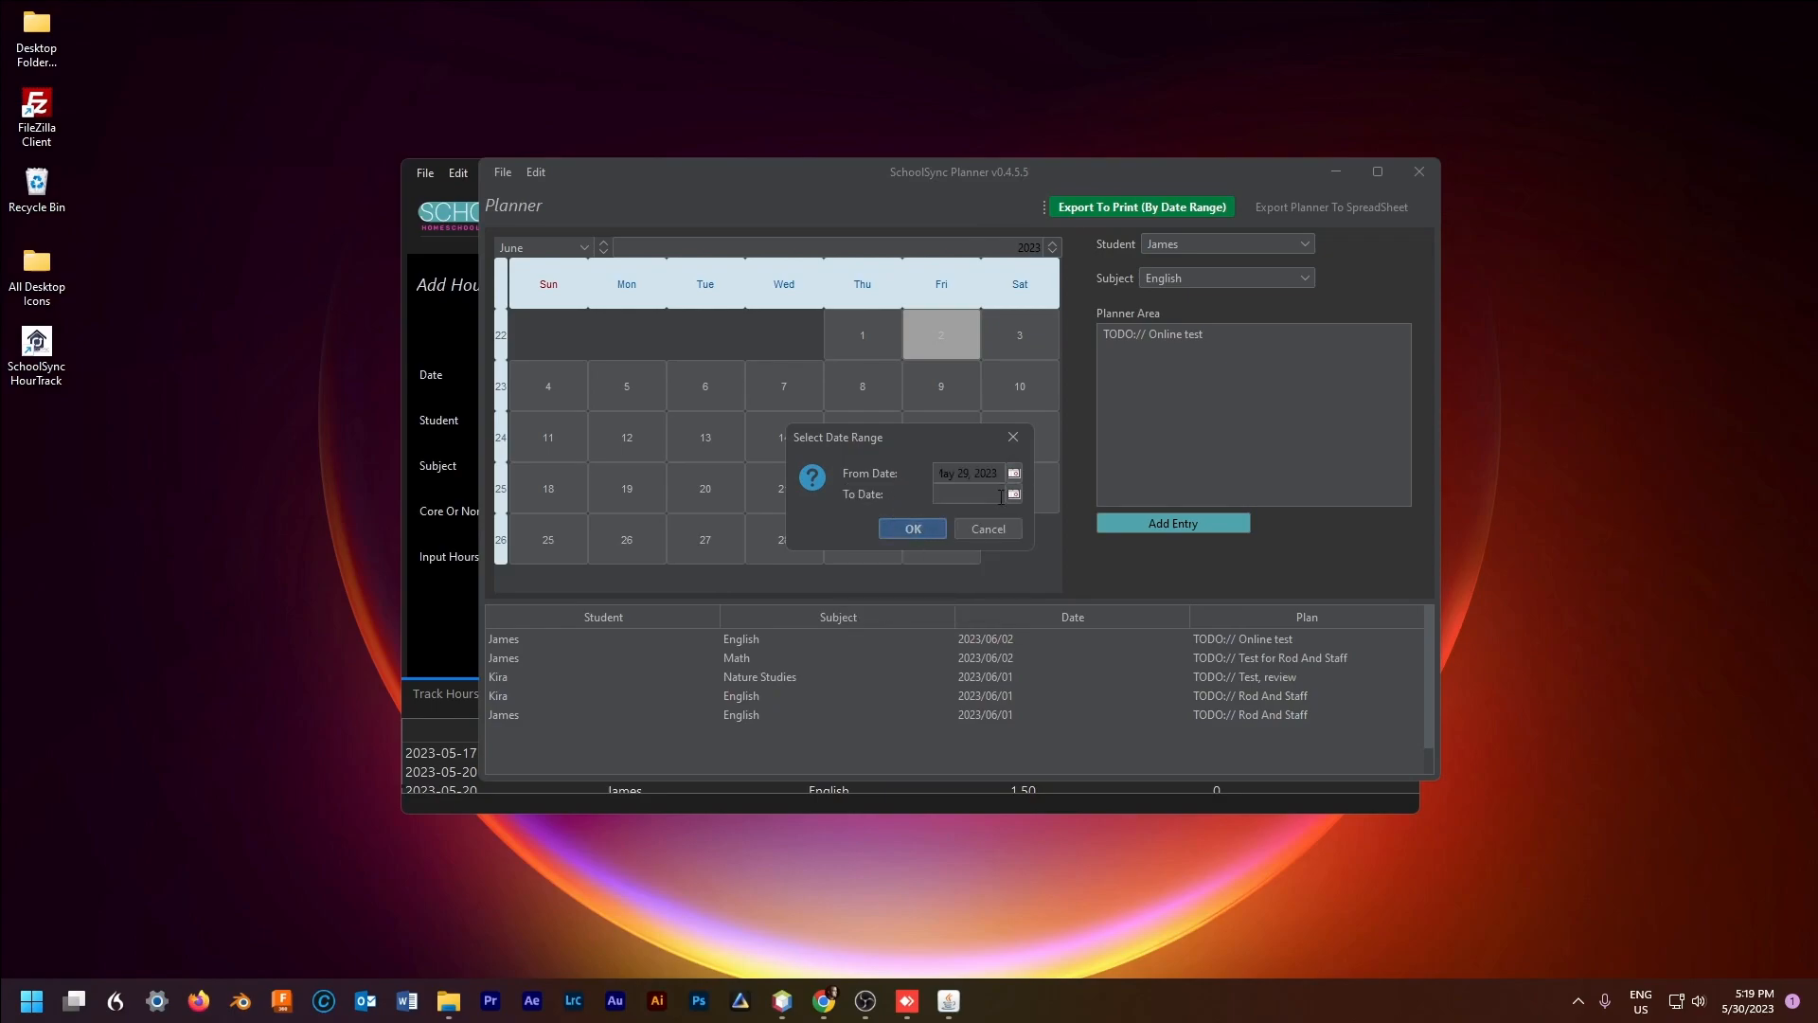
pyautogui.click(1013, 493)
pyautogui.click(933, 520)
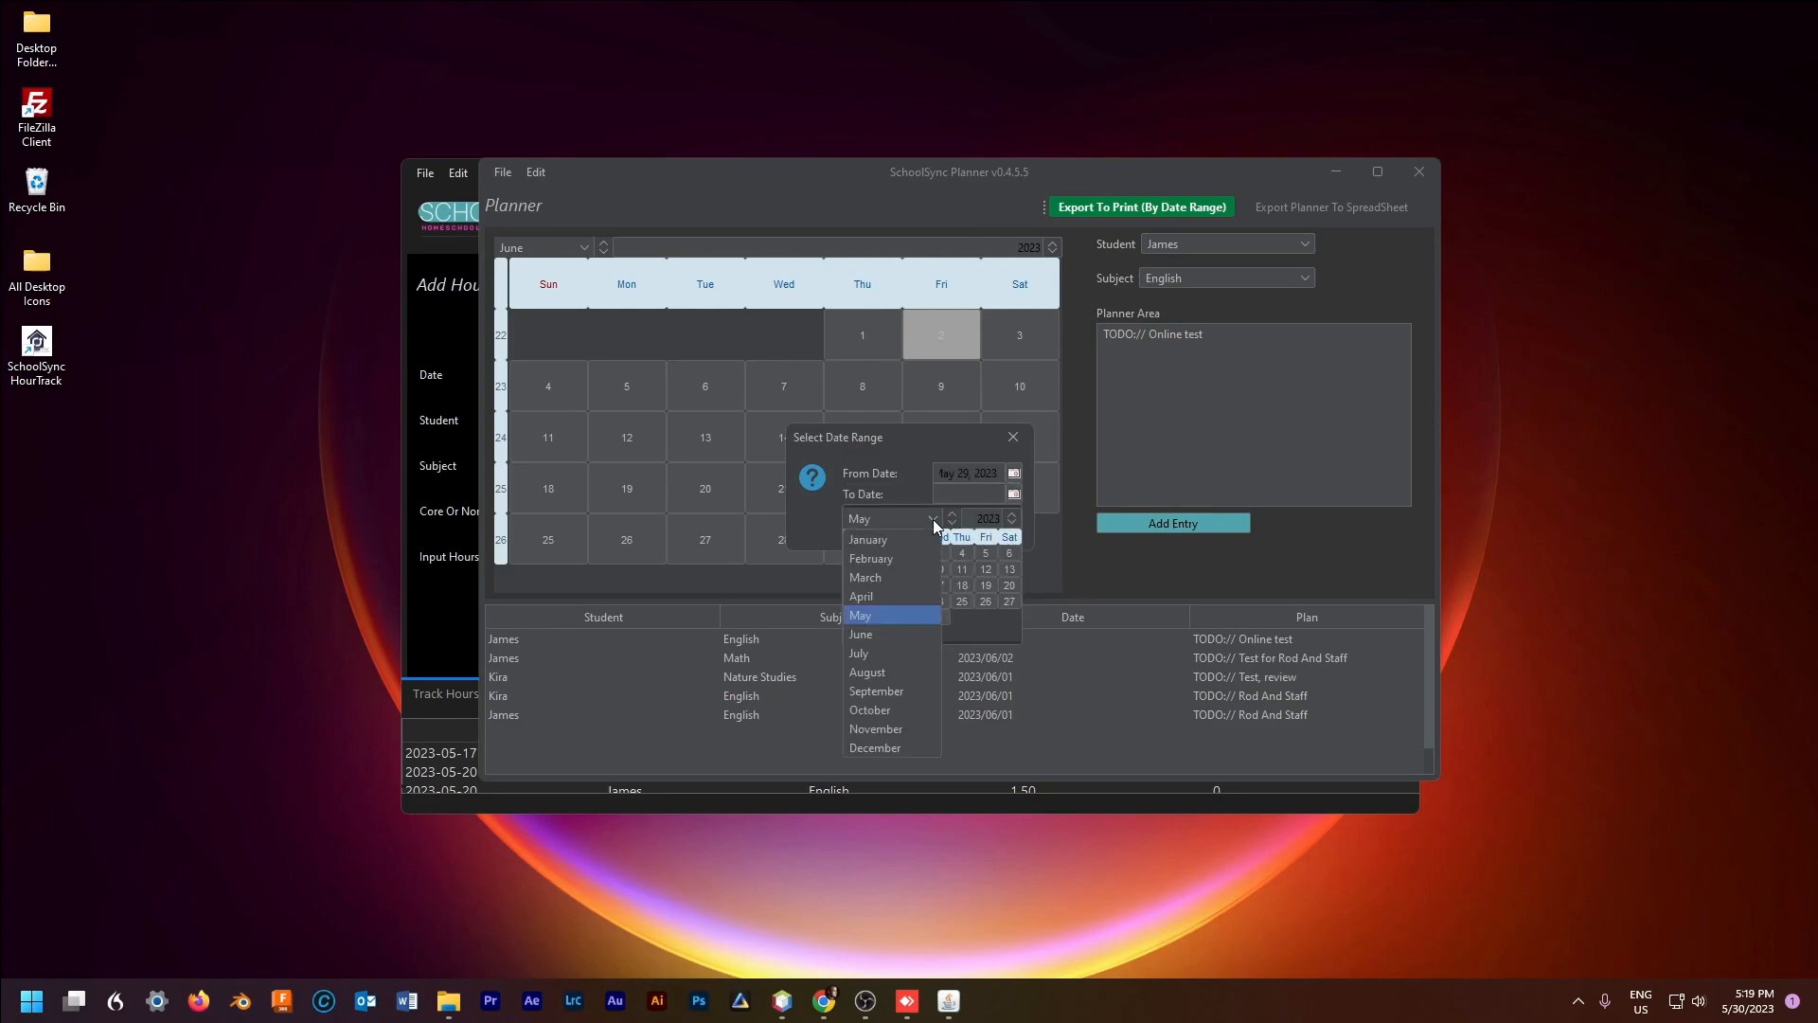
pyautogui.click(883, 635)
pyautogui.click(895, 571)
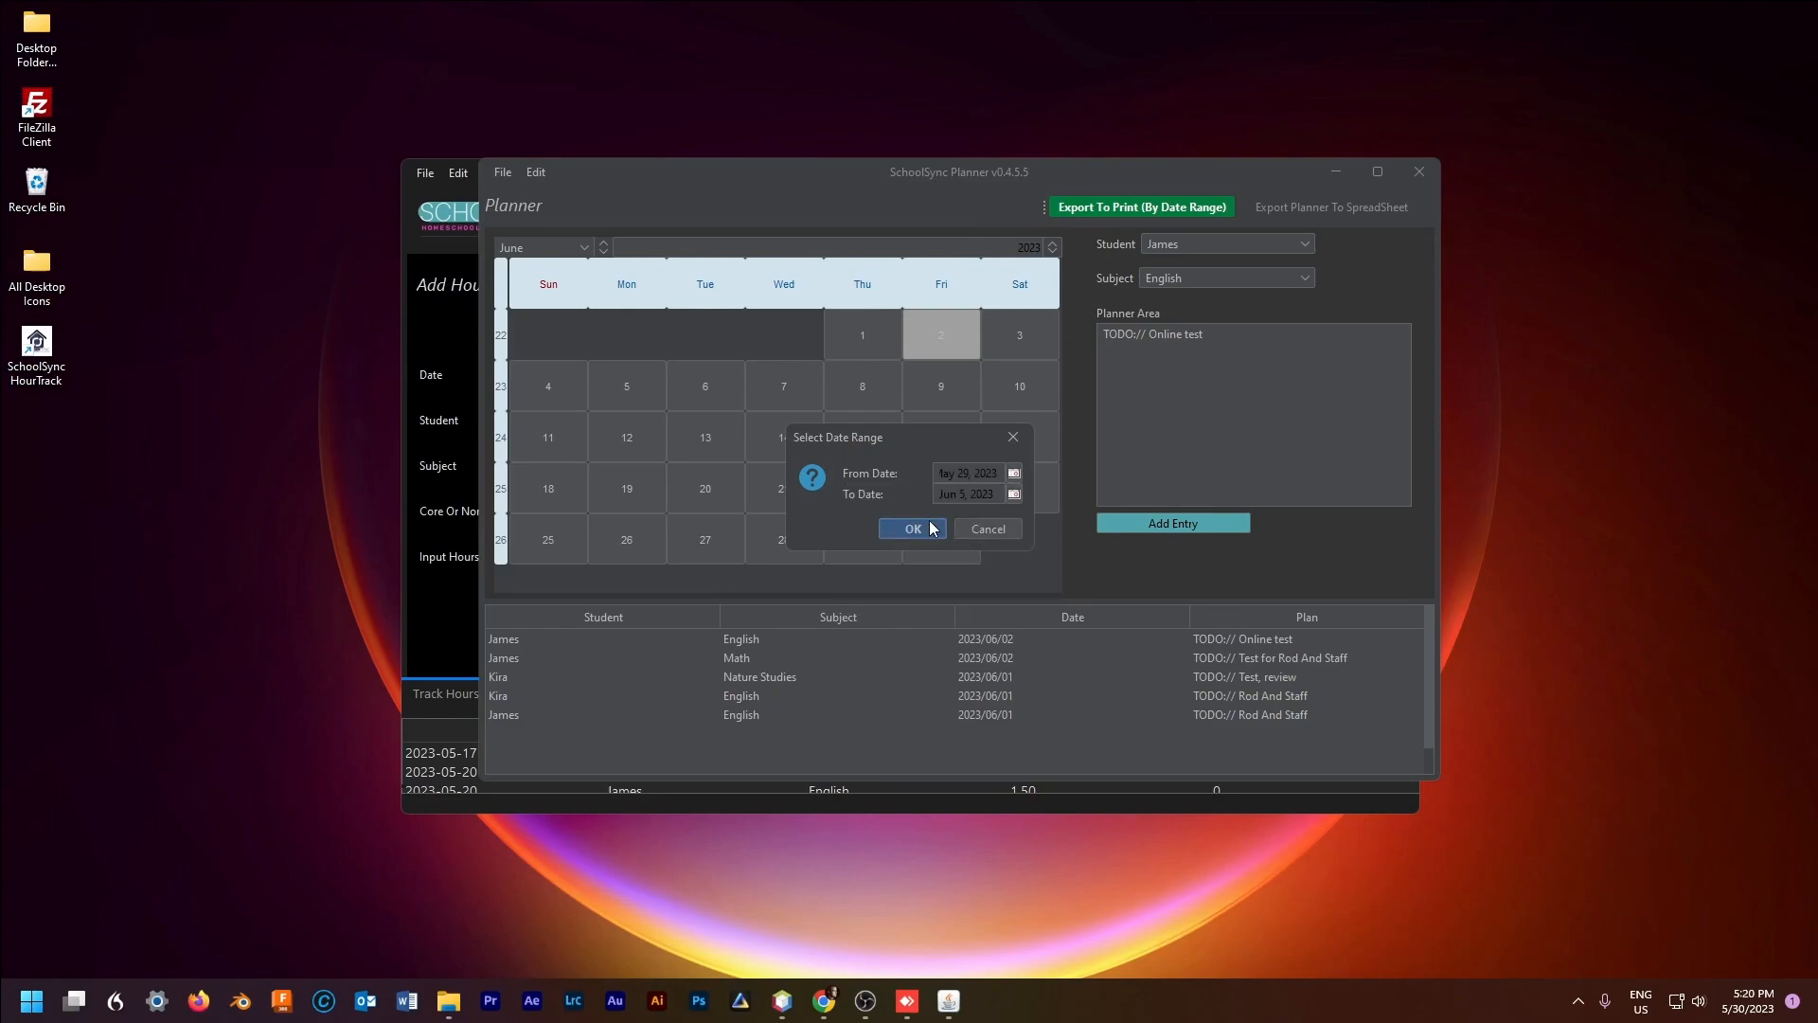
pyautogui.click(916, 523)
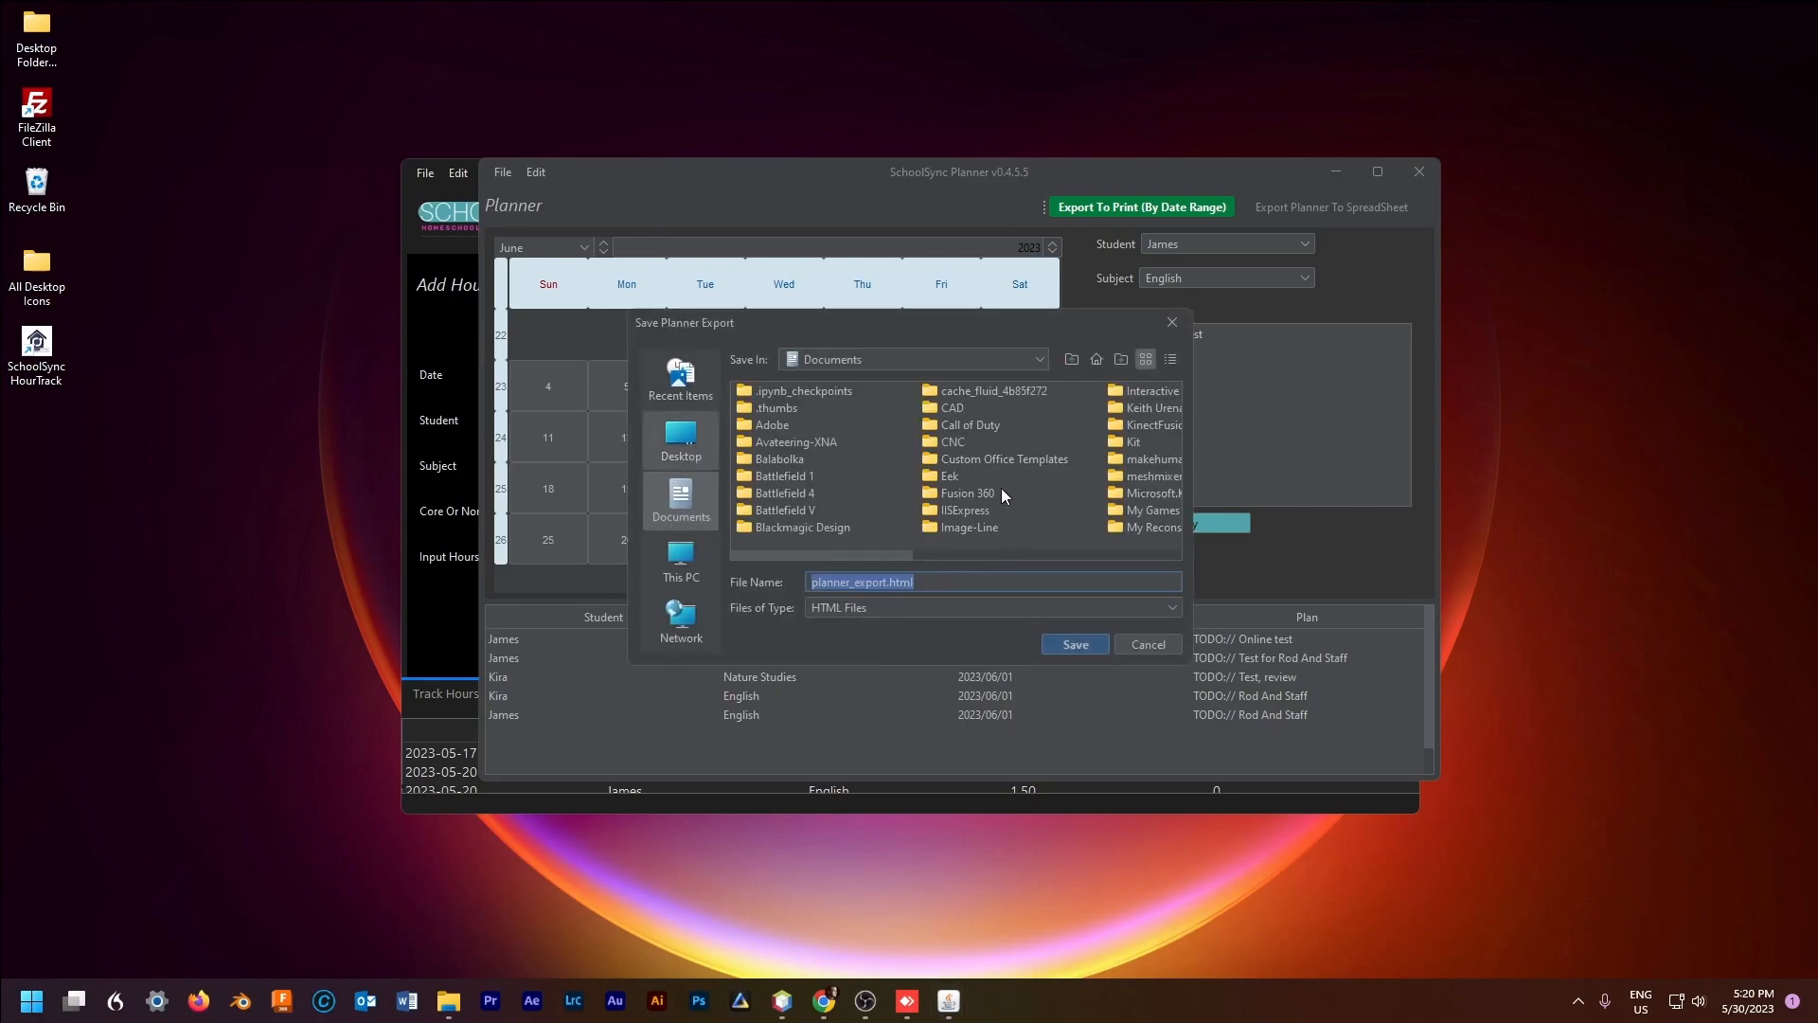
# Step: Save the export to the Desktop as planner_export.html
pyautogui.click(681, 437)
pyautogui.click(1076, 644)
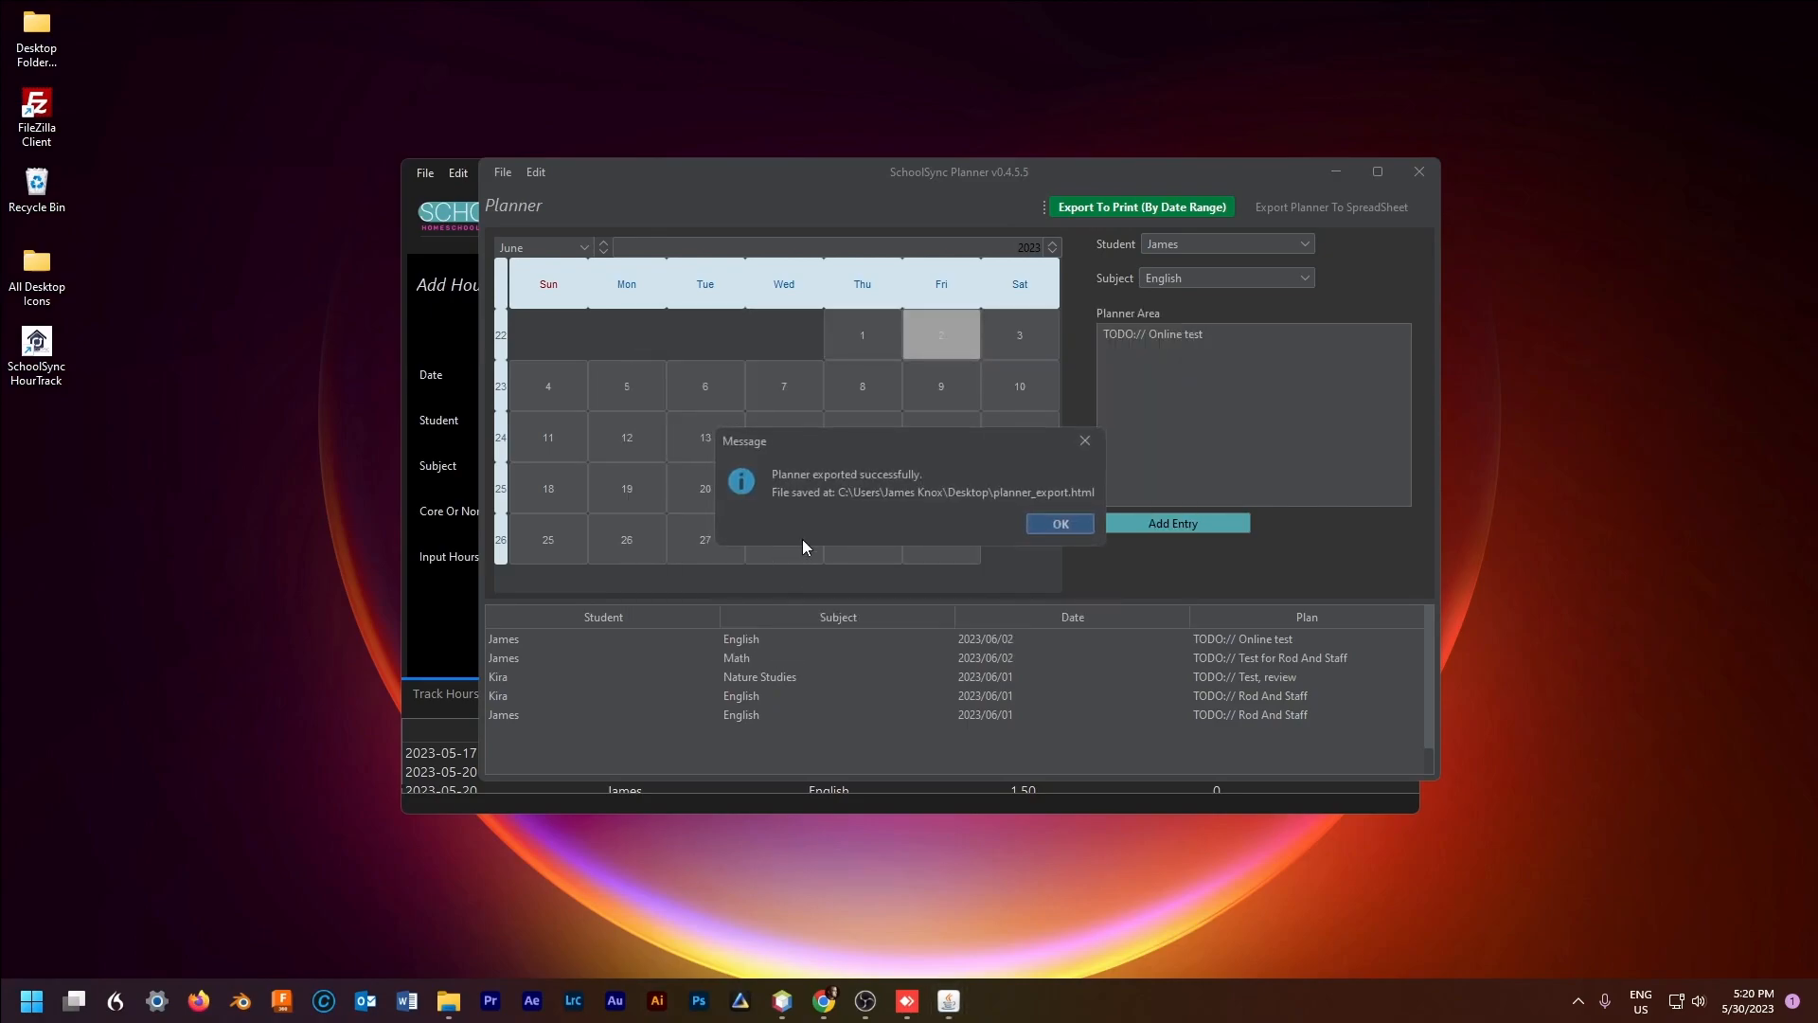
pyautogui.click(1048, 527)
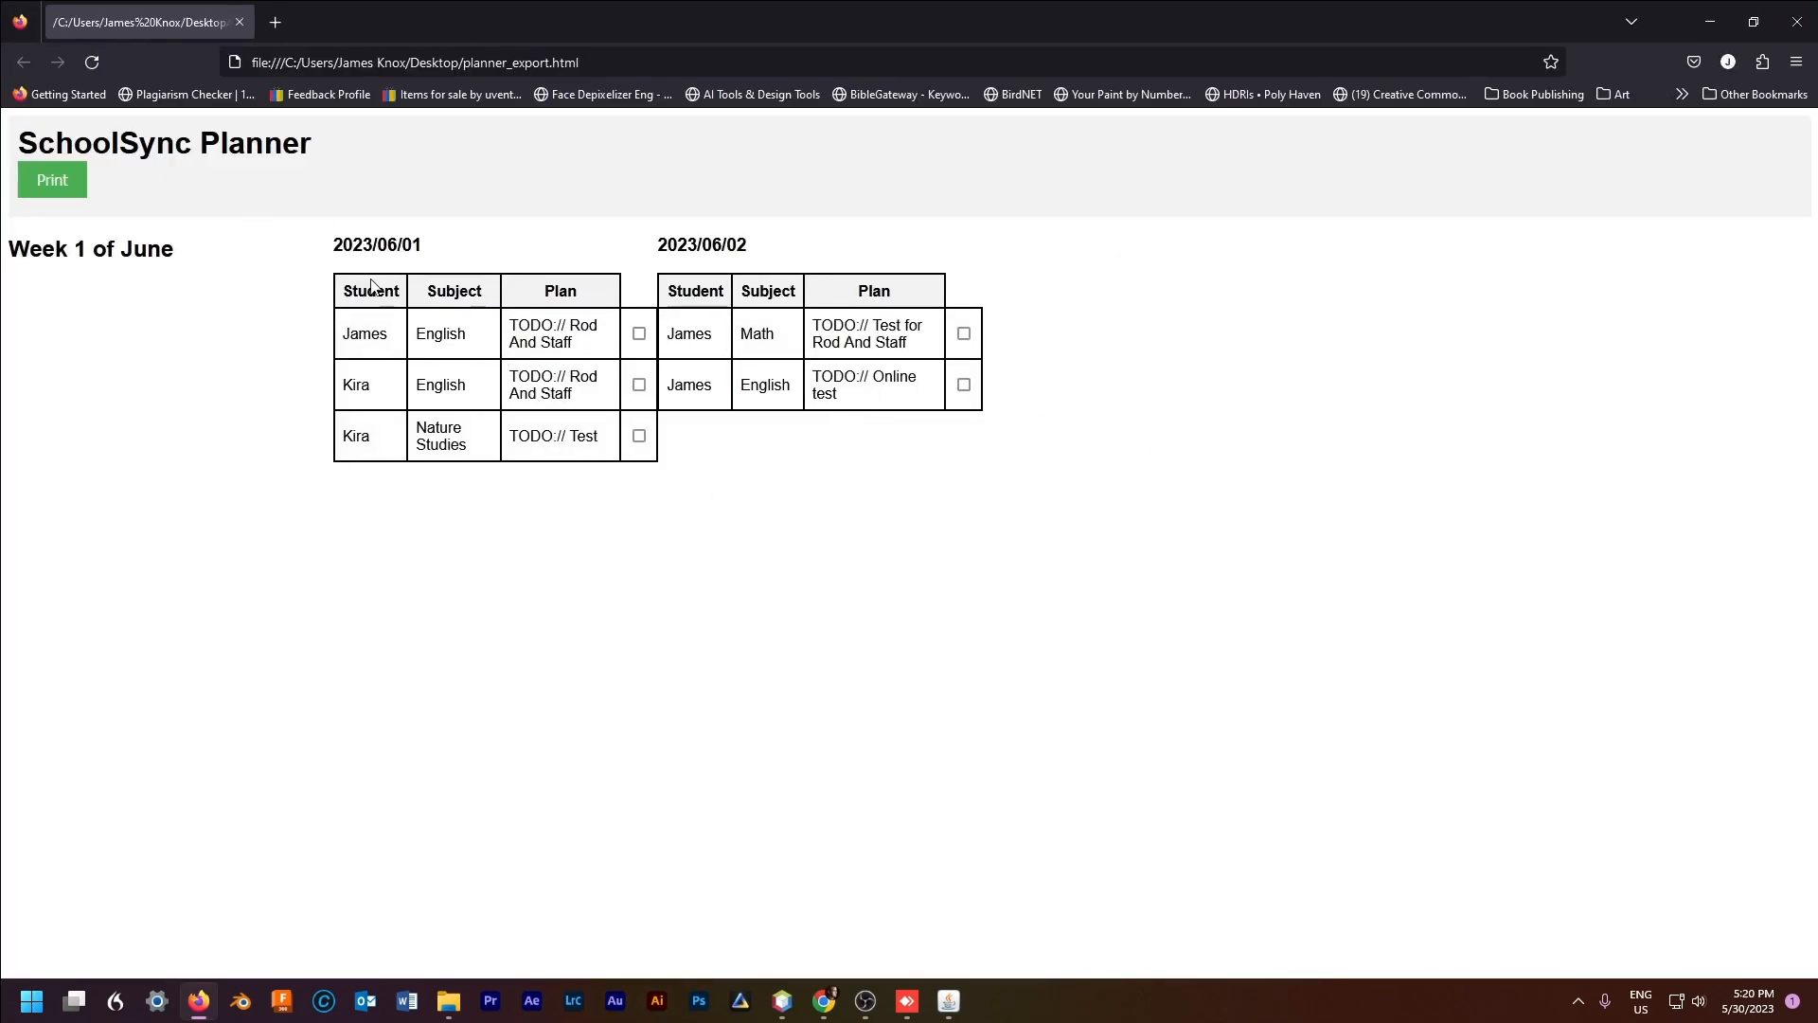
pyautogui.moveTo(378, 244); pyautogui.dragTo(962, 480)
pyautogui.click(640, 435)
pyautogui.click(639, 385)
pyautogui.click(640, 385)
pyautogui.click(639, 436)
pyautogui.click(38, 180)
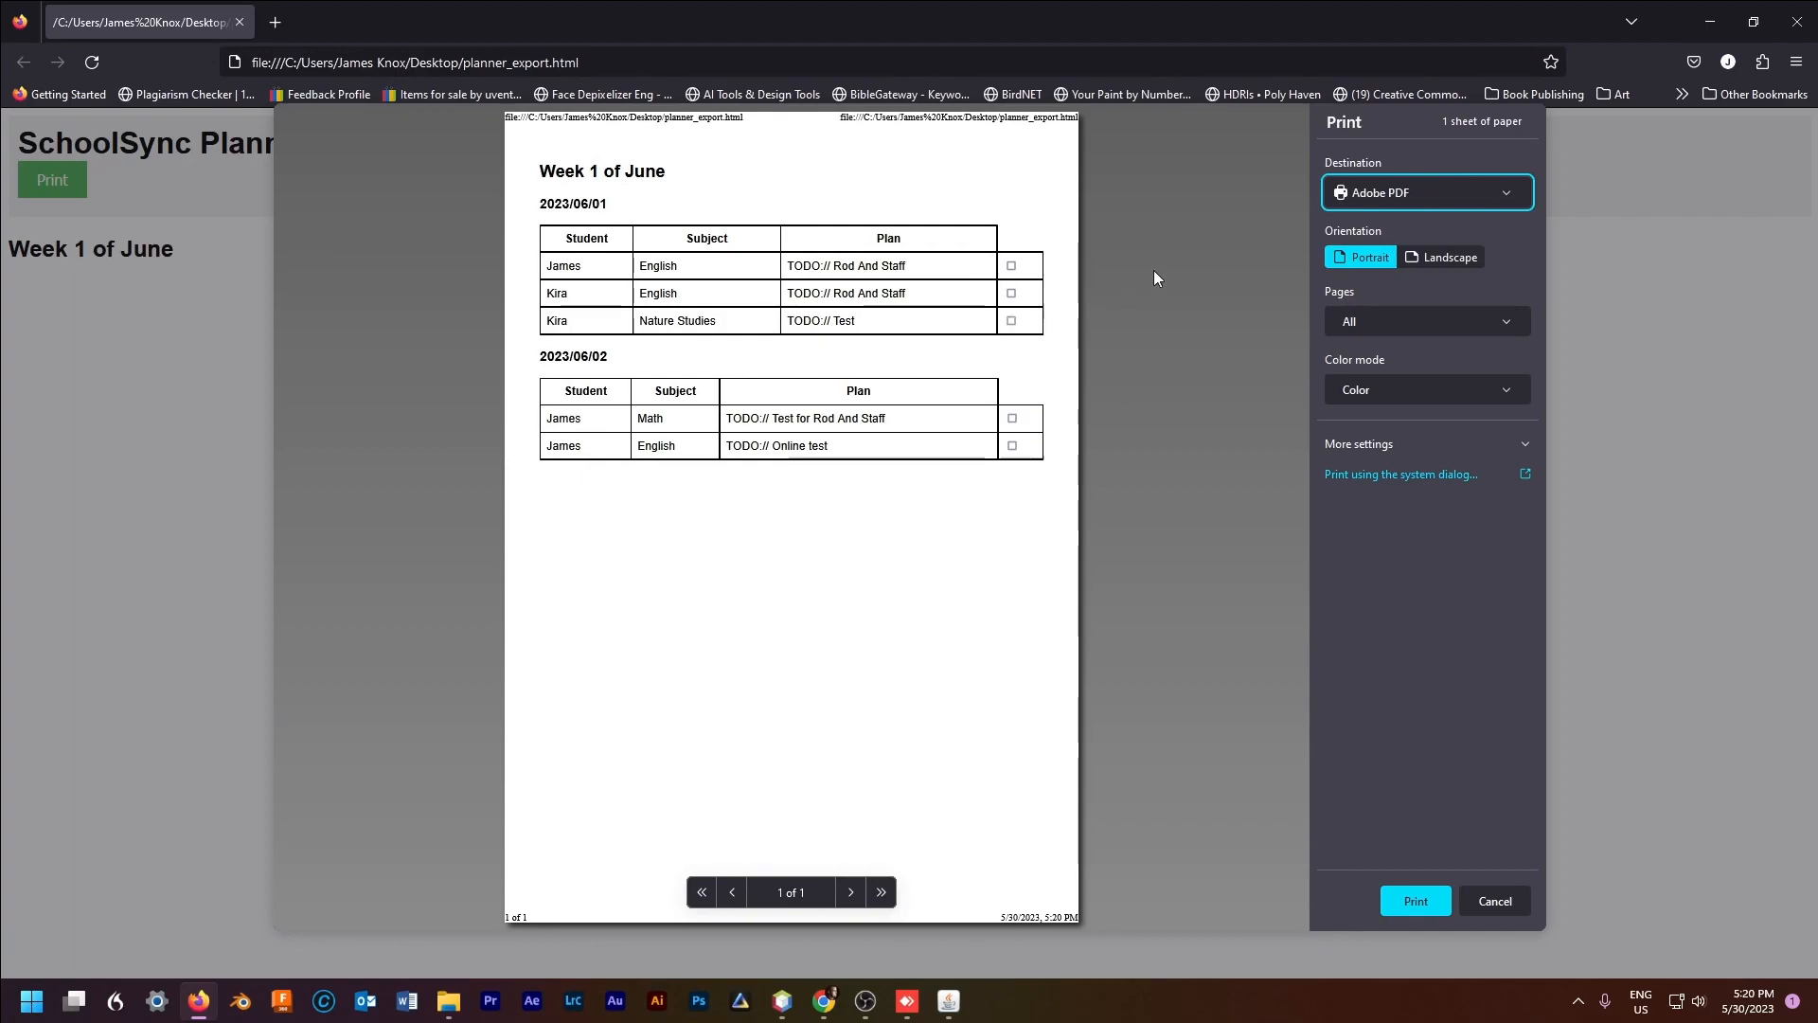
pyautogui.click(1492, 899)
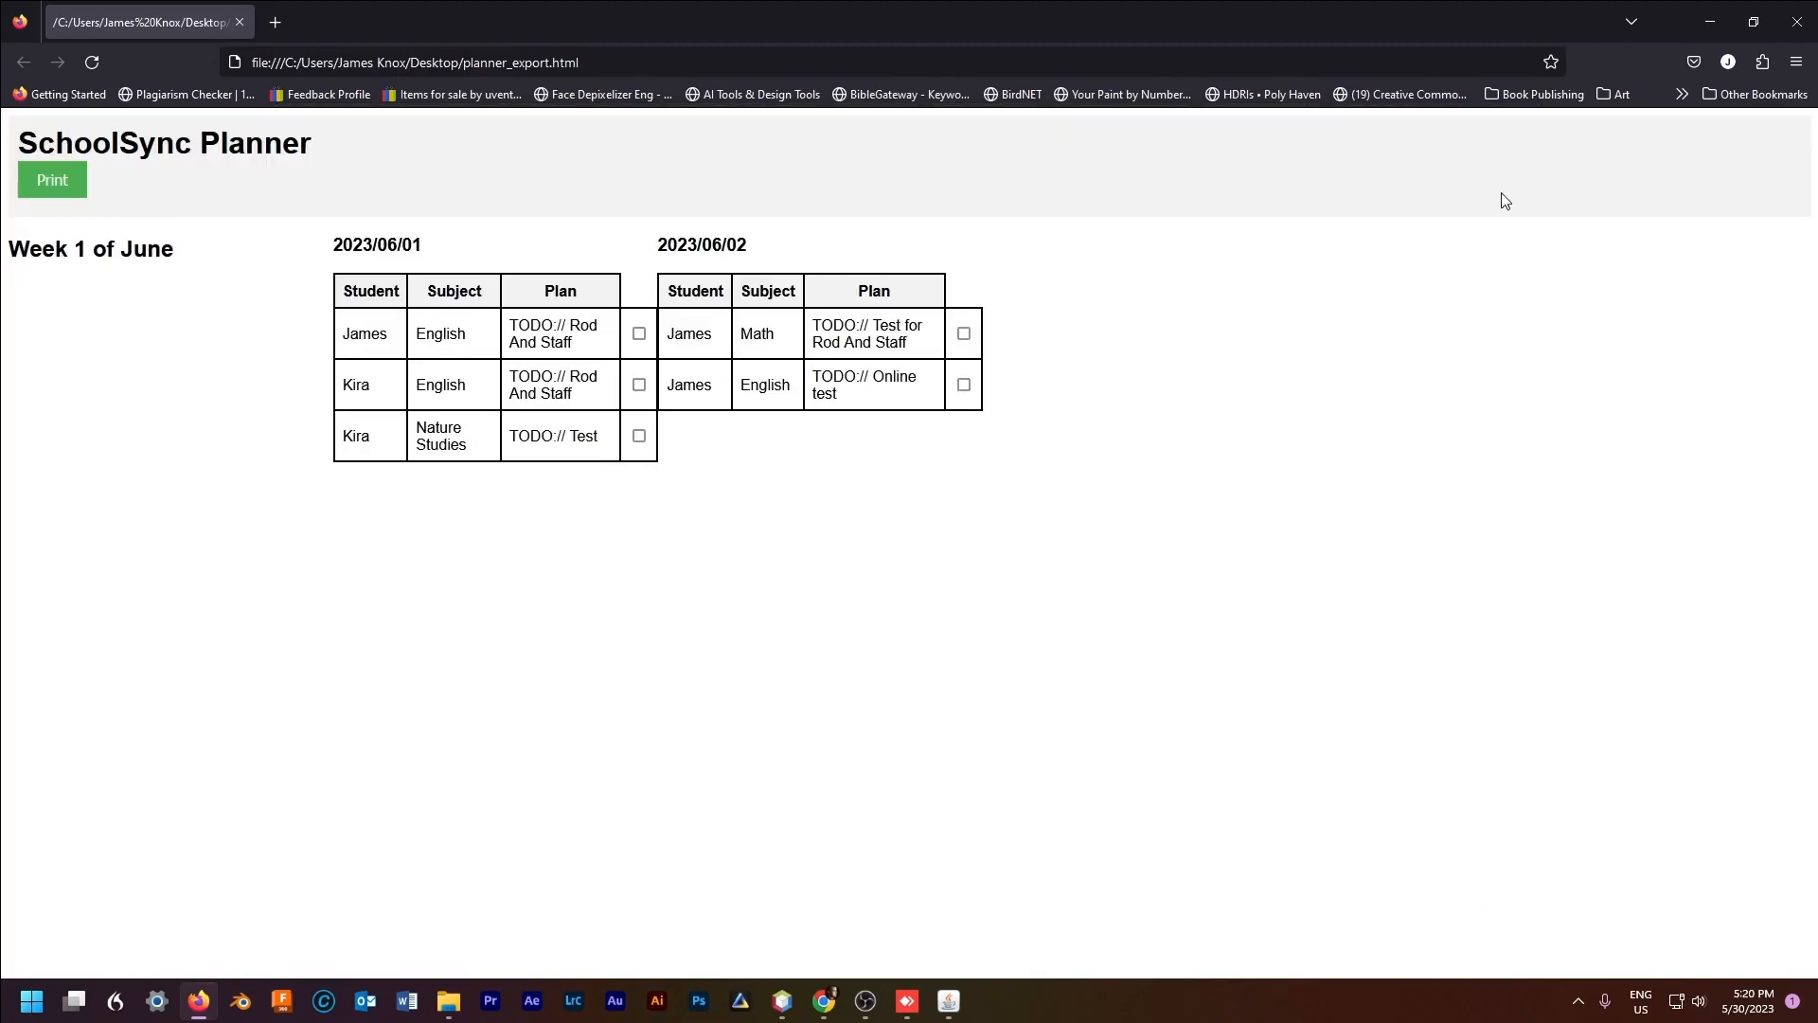
pyautogui.click(1710, 22)
# Step: Close the planner, glance at the full hour log, then quit SchoolSync
pyautogui.click(1424, 168)
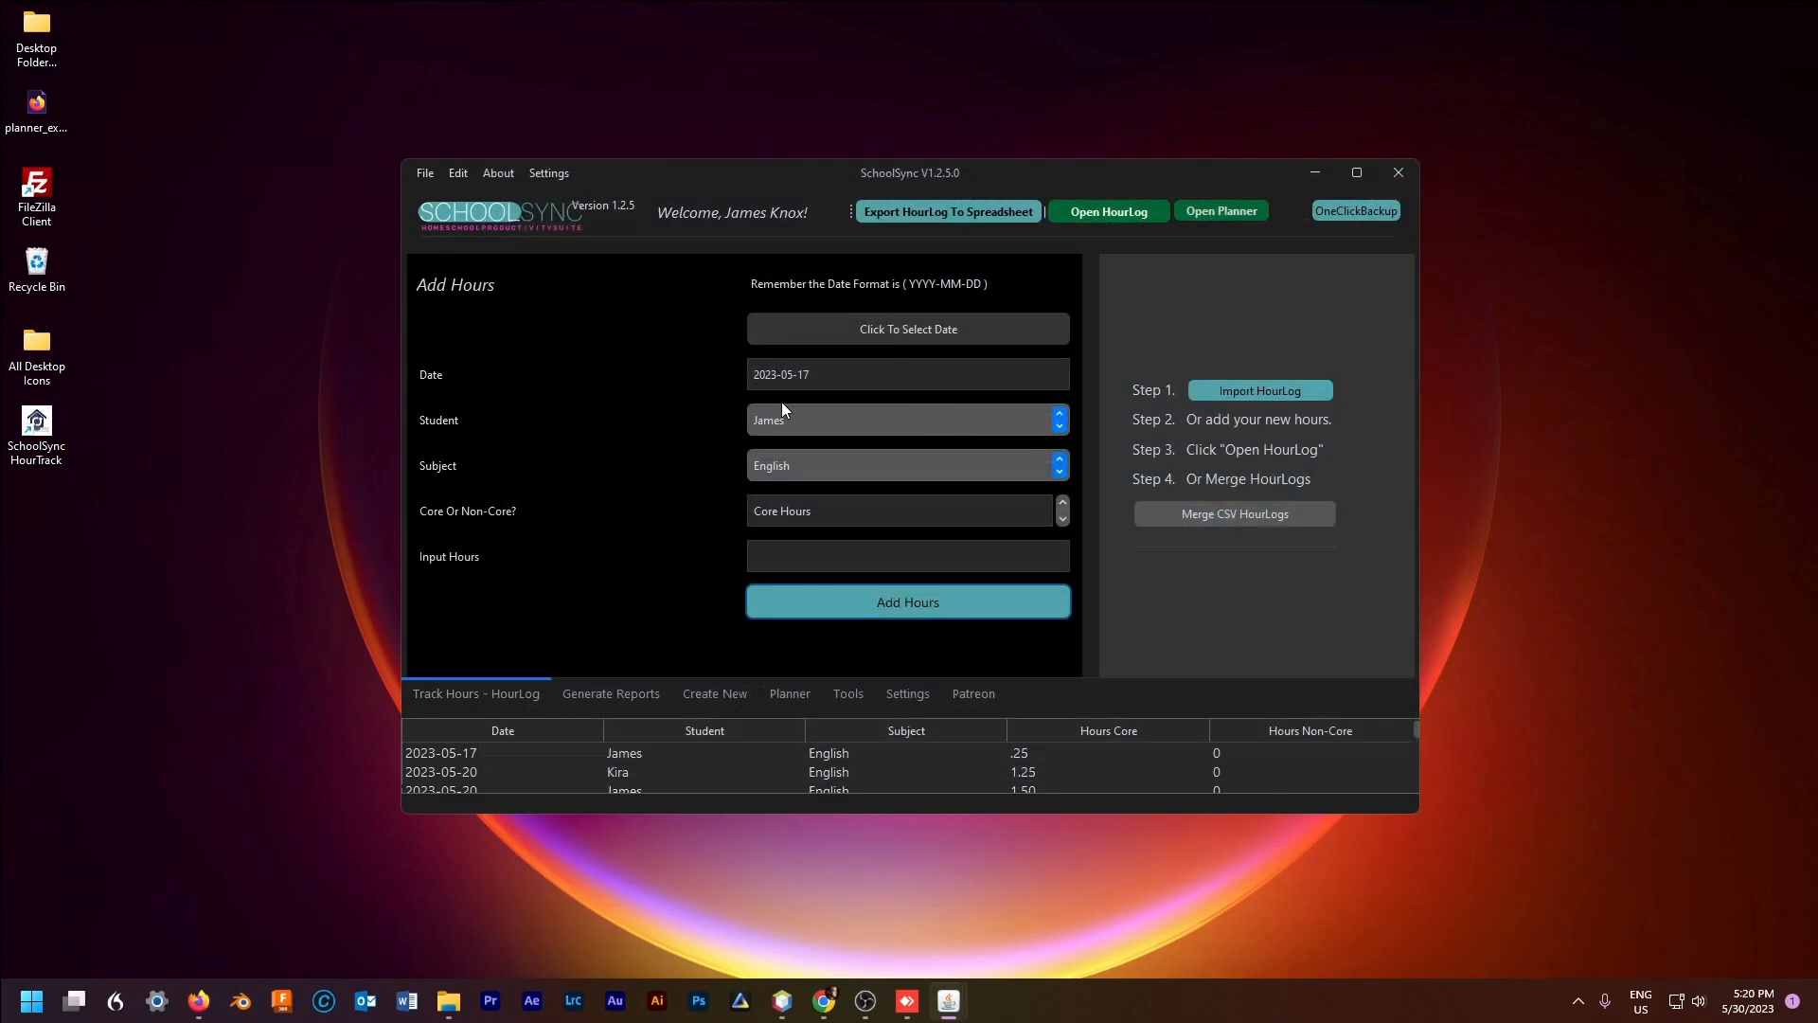
pyautogui.click(1089, 214)
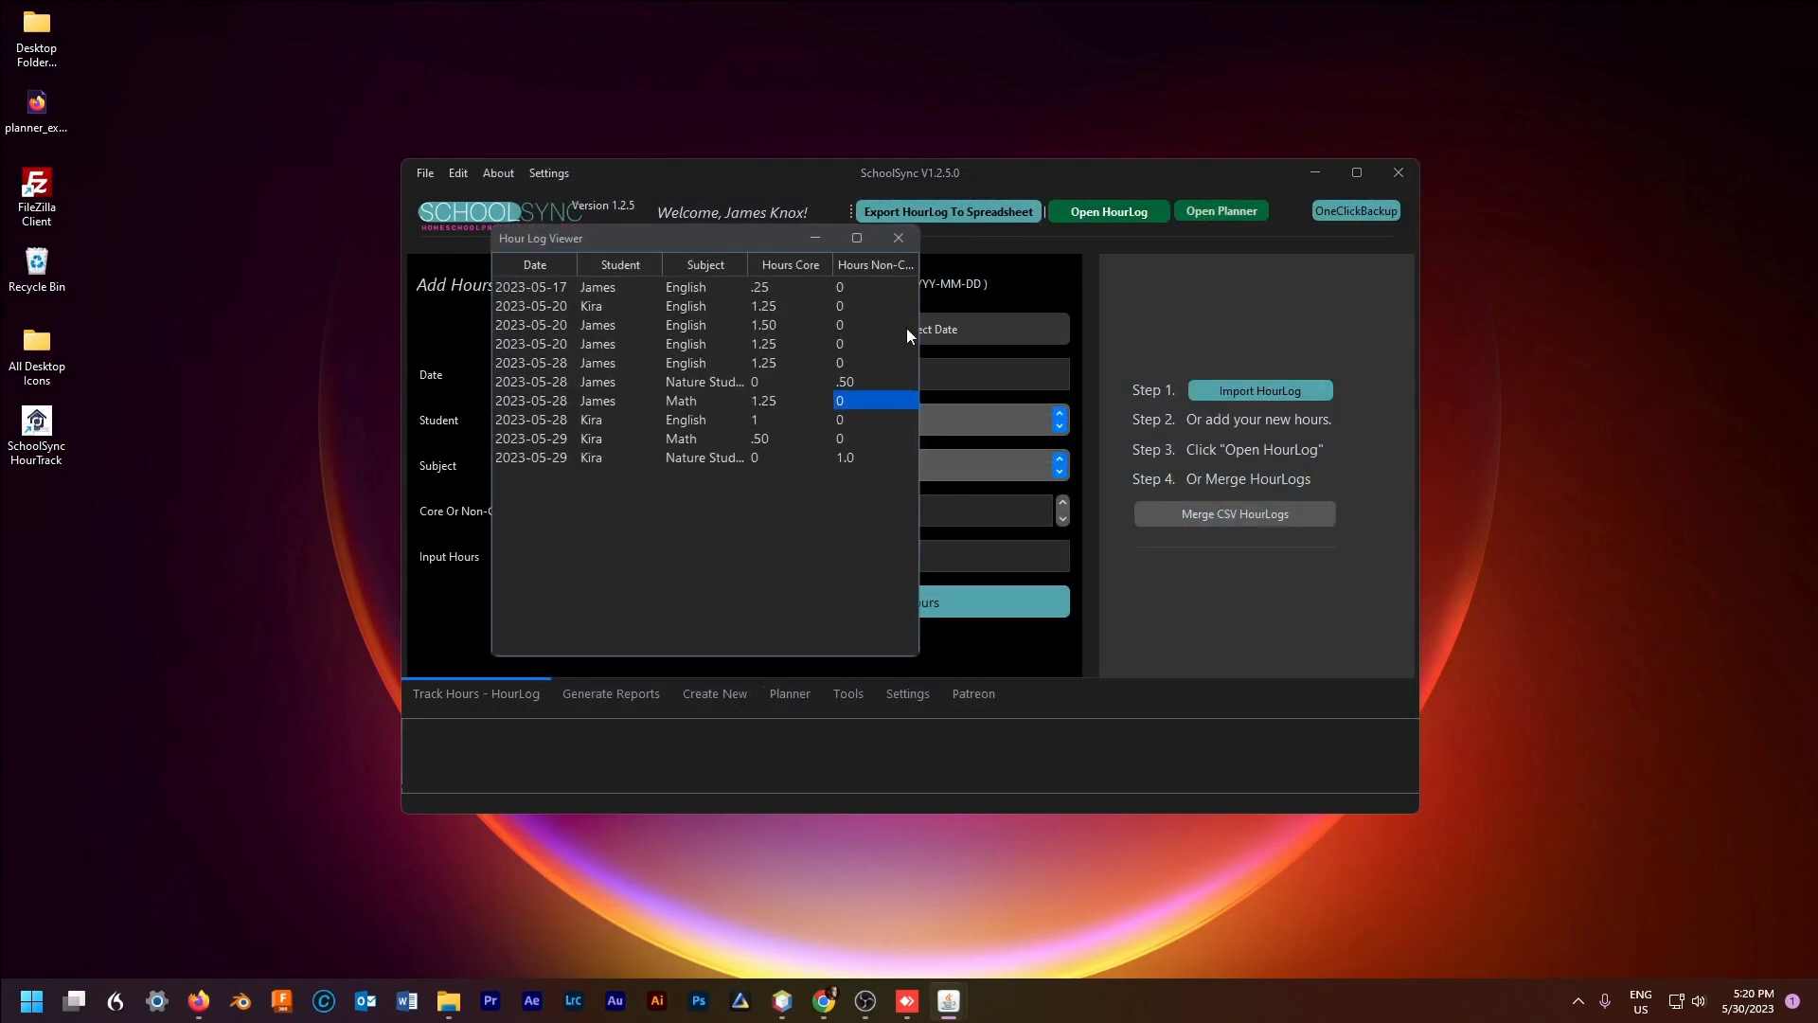
pyautogui.click(899, 237)
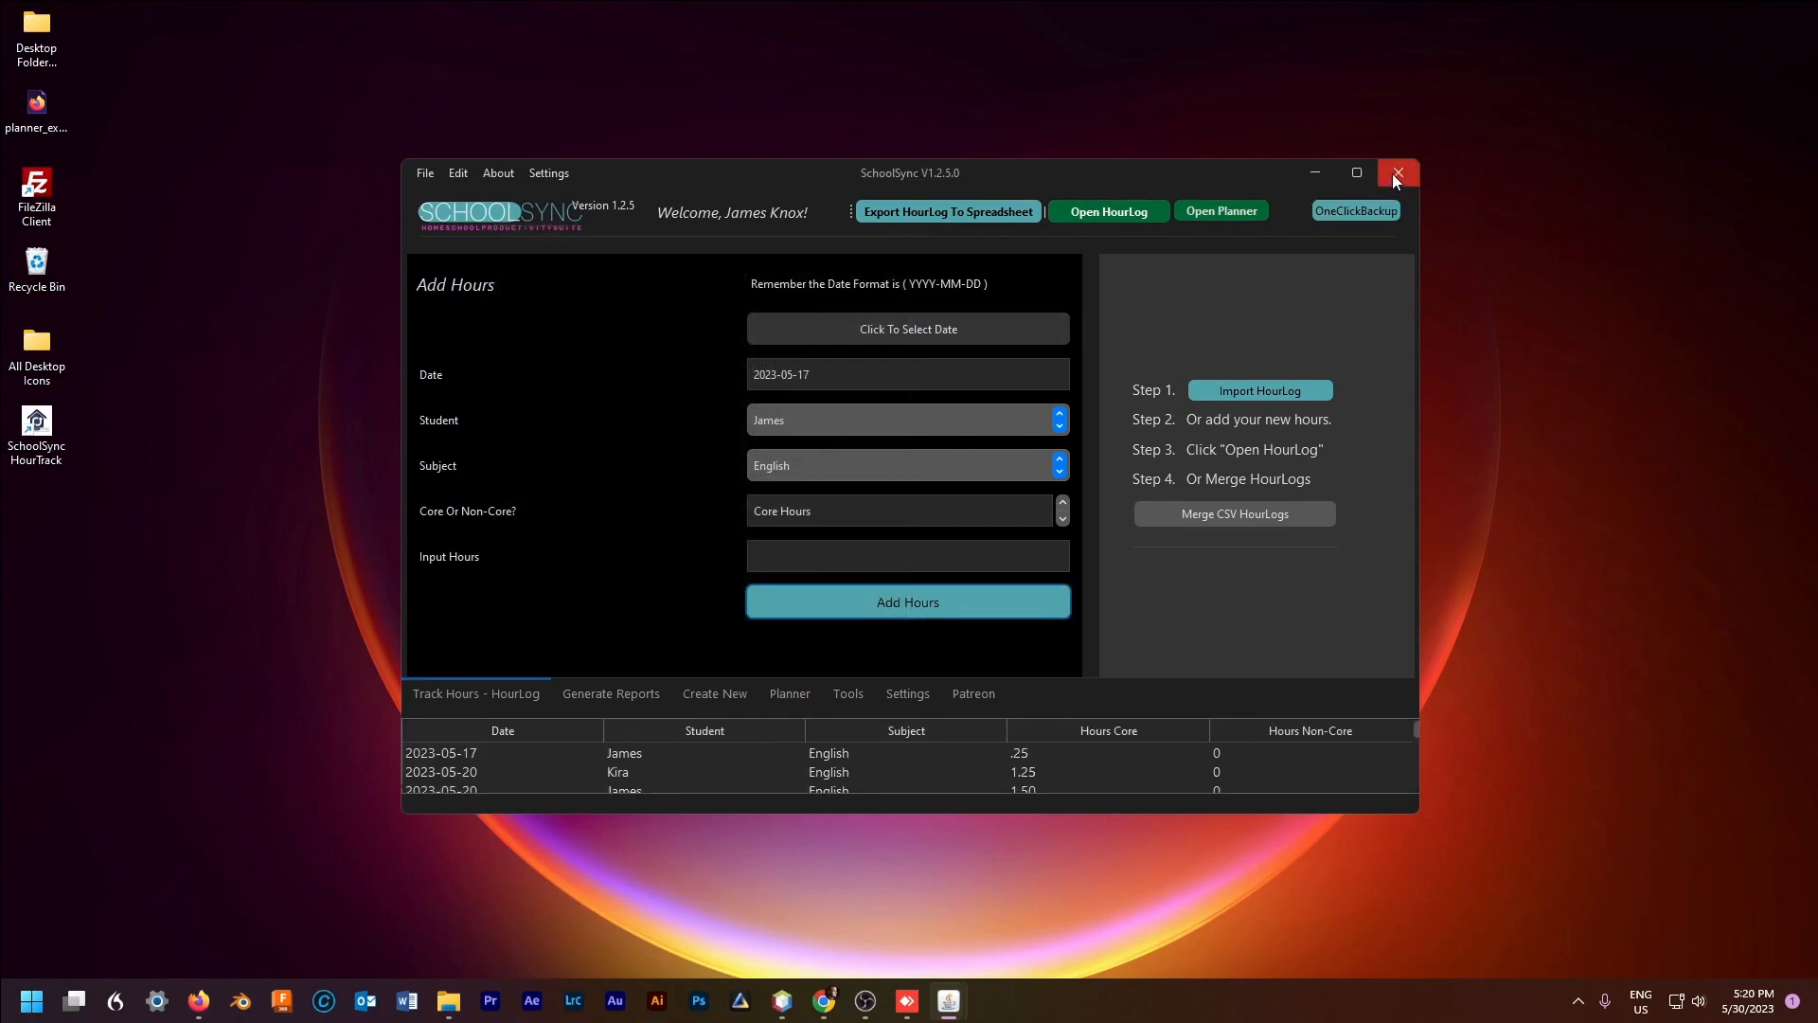
pyautogui.click(1394, 173)
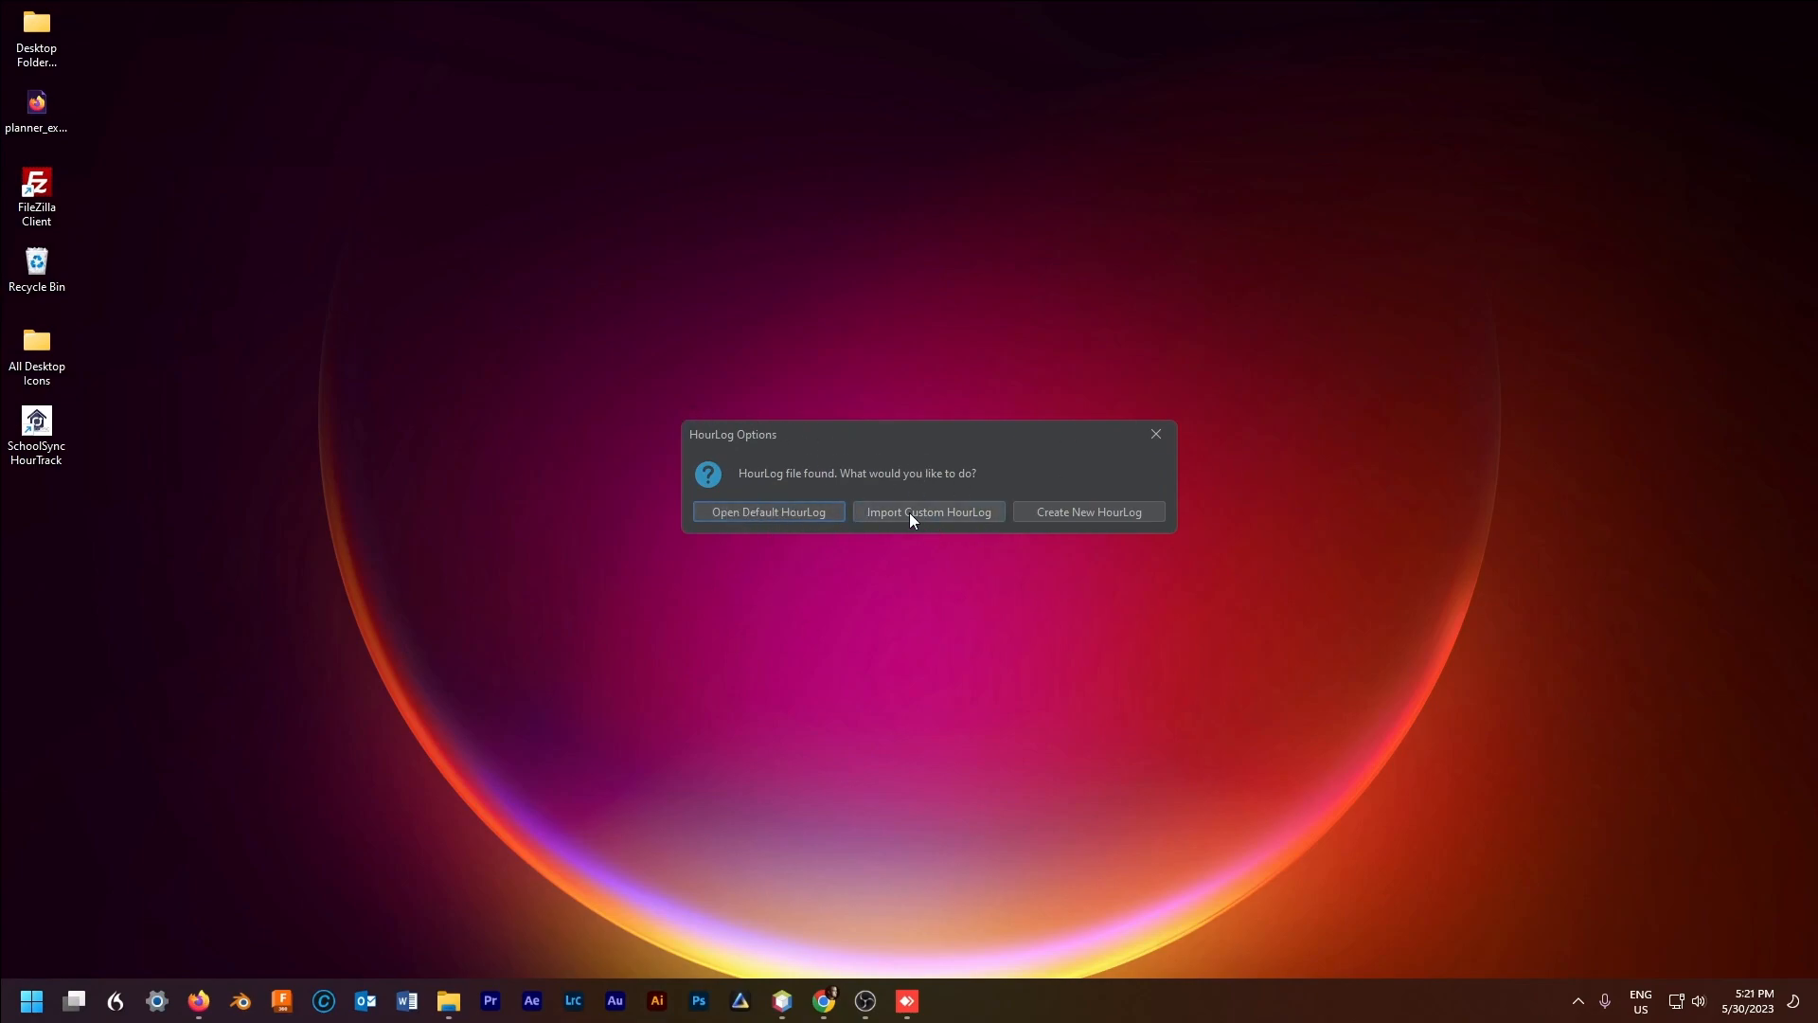
# Step: Relaunch SchoolSync with the default HourLog and check its listed entries
pyautogui.click(755, 512)
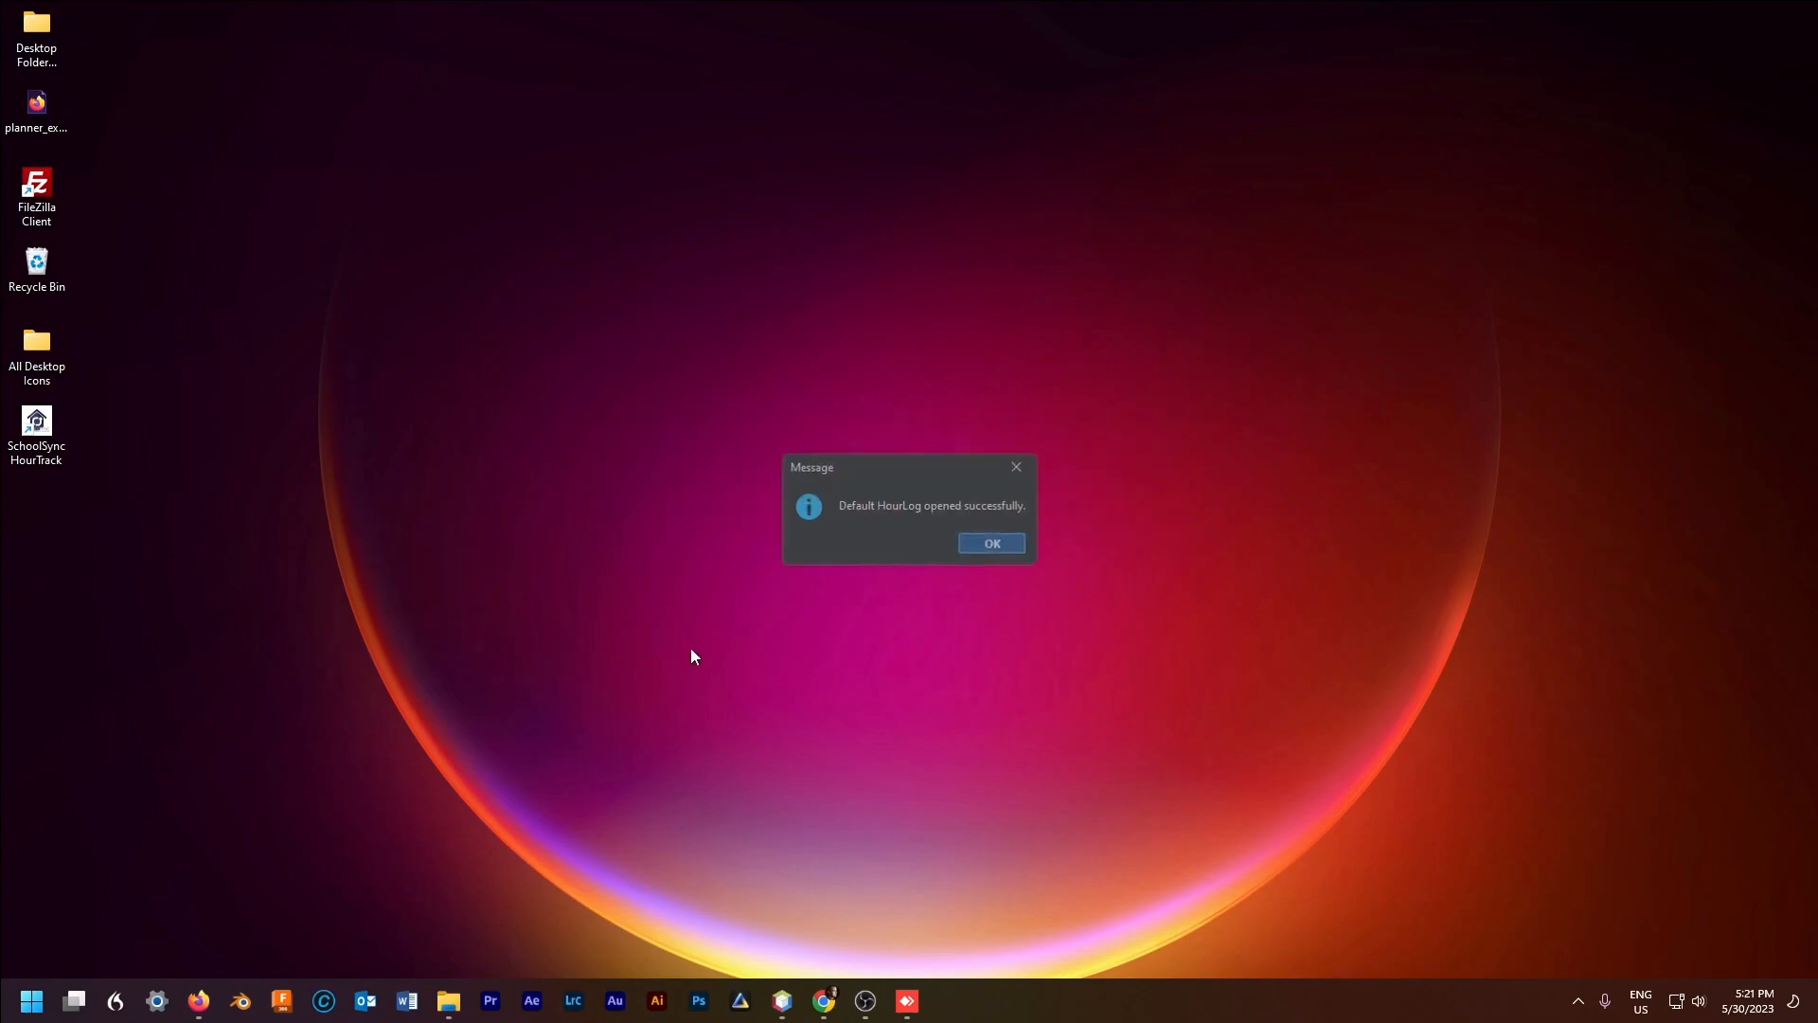
pyautogui.click(987, 542)
pyautogui.scroll(-5, 837, 771)
pyautogui.scroll(5, 837, 771)
pyautogui.scroll(-4, 838, 771)
pyautogui.scroll(5, 838, 771)
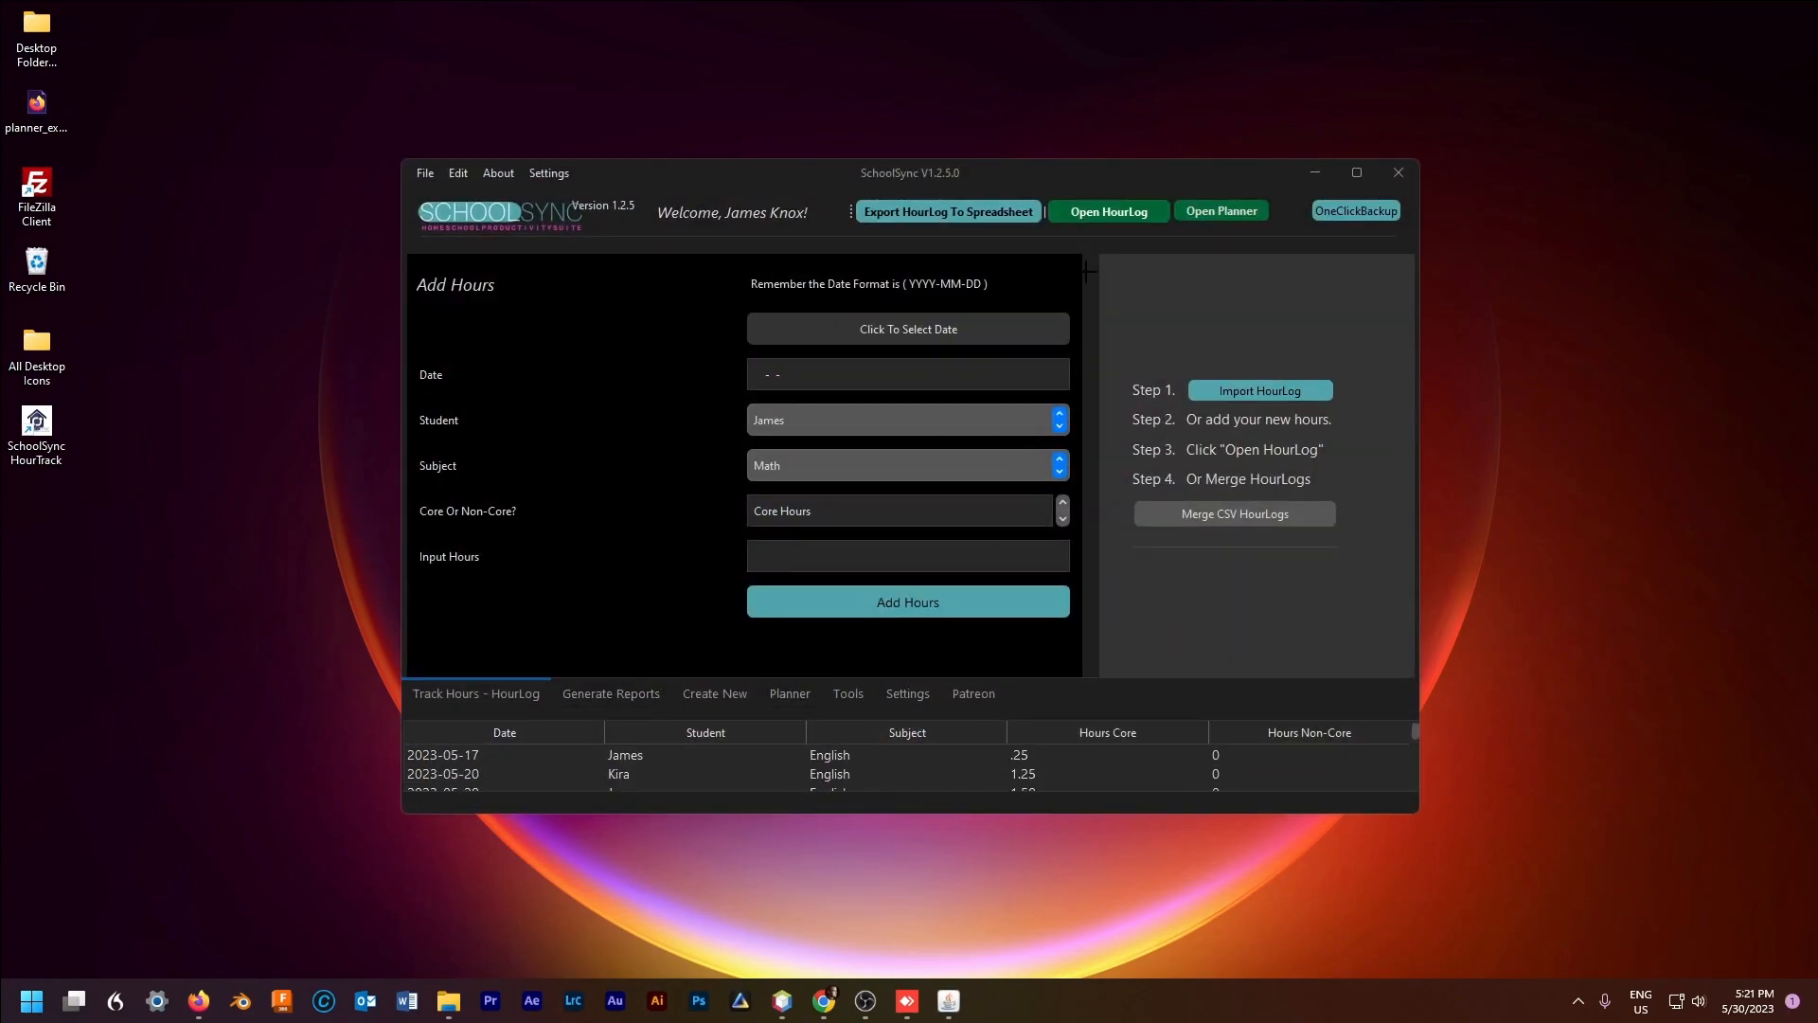
# Step: Verify the 2023-05-28 Nature Studies entry with .50 non-core hours in the Hour Log Viewer
pyautogui.click(1109, 212)
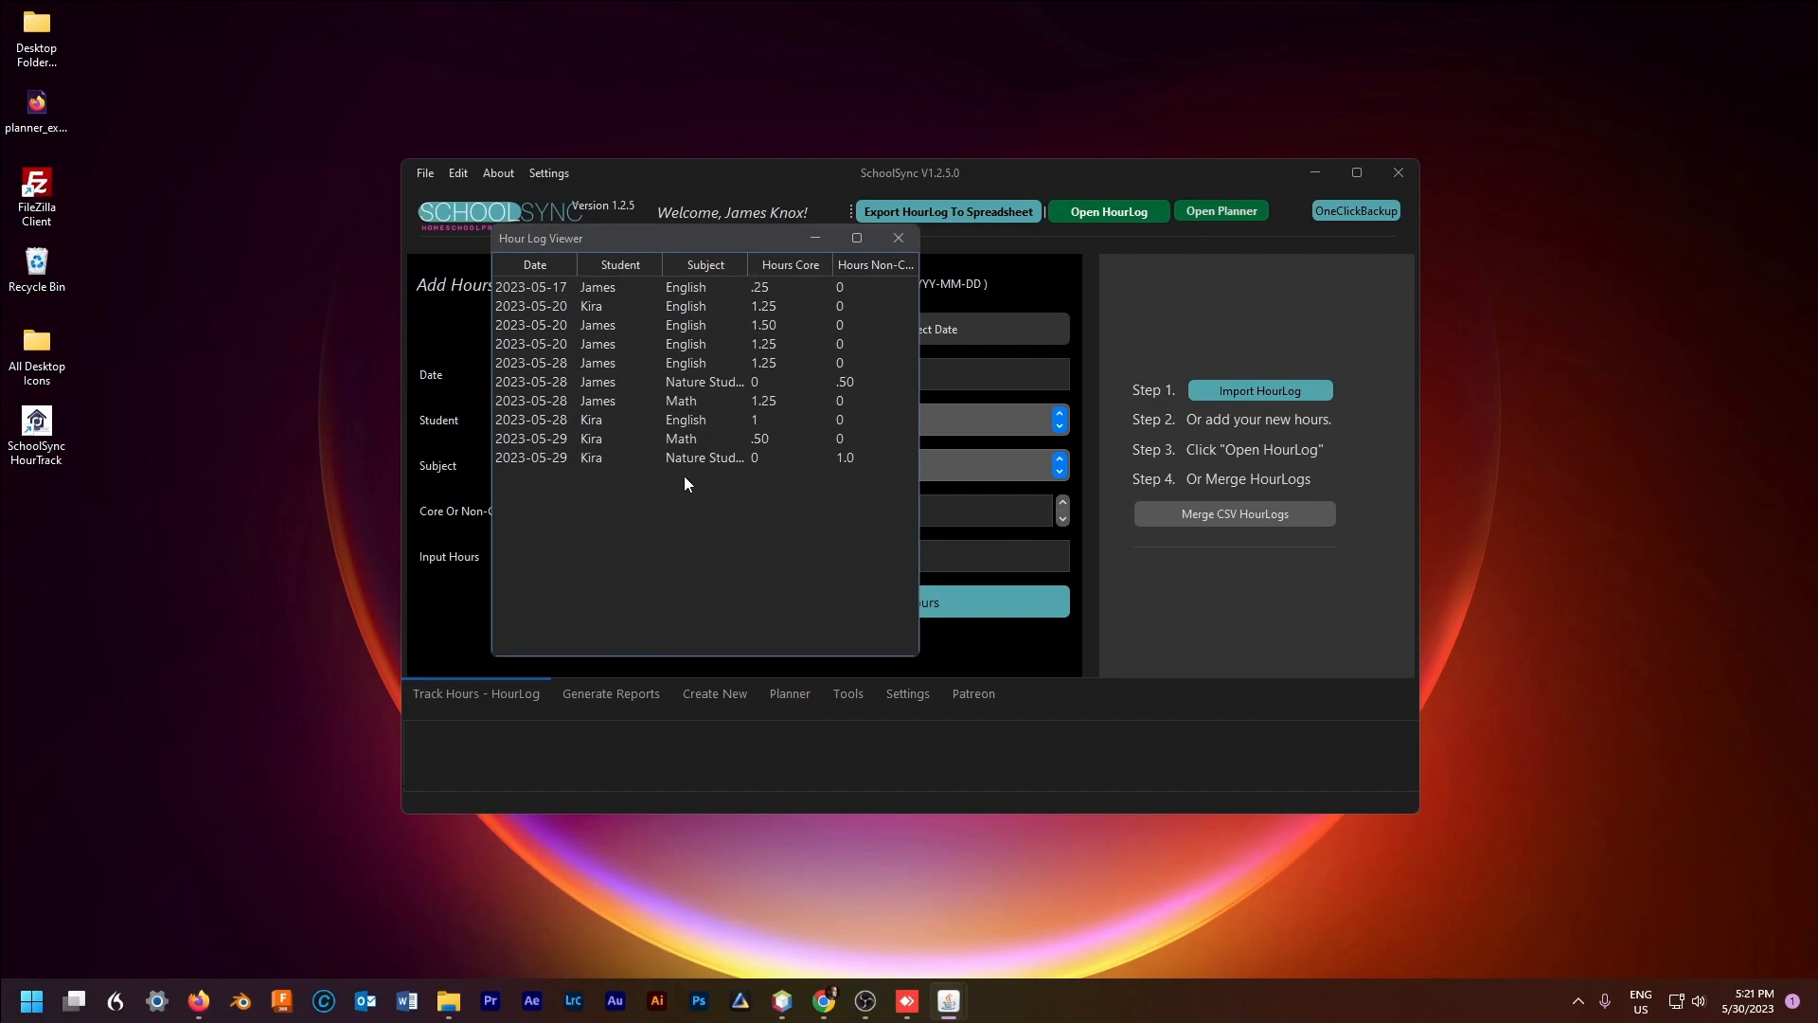
pyautogui.click(765, 383)
pyautogui.click(853, 390)
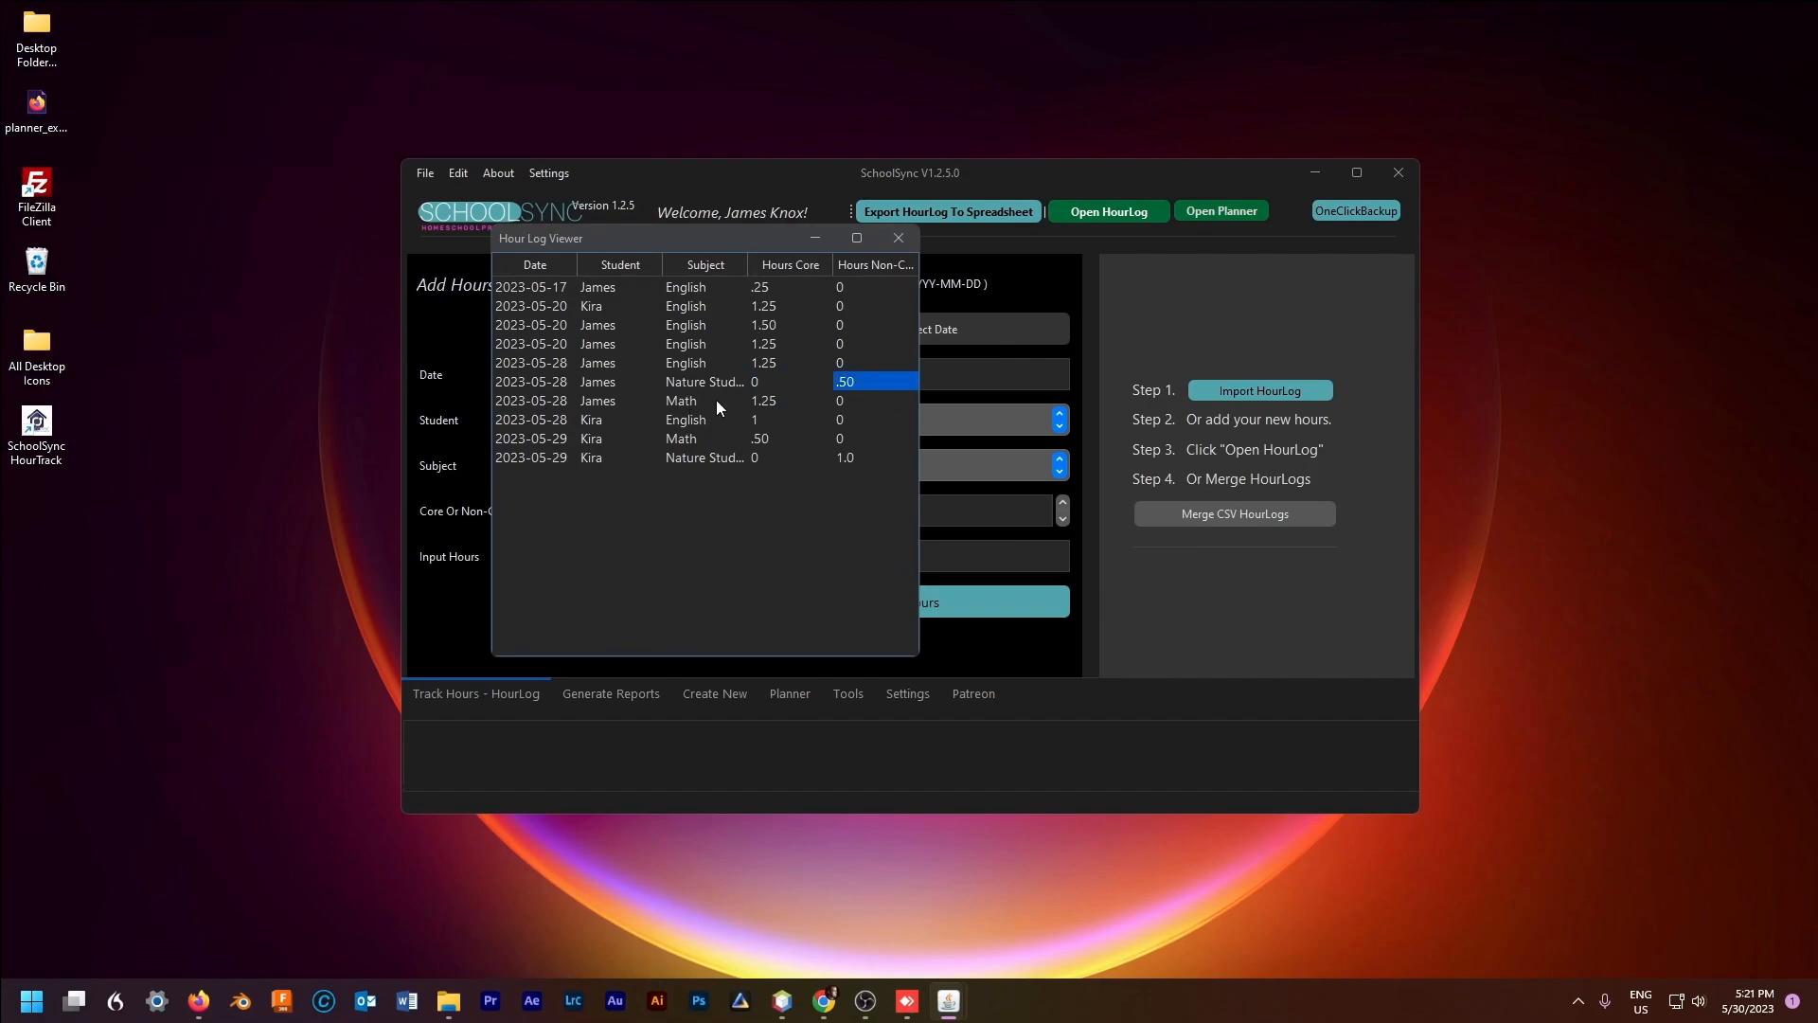
pyautogui.click(898, 238)
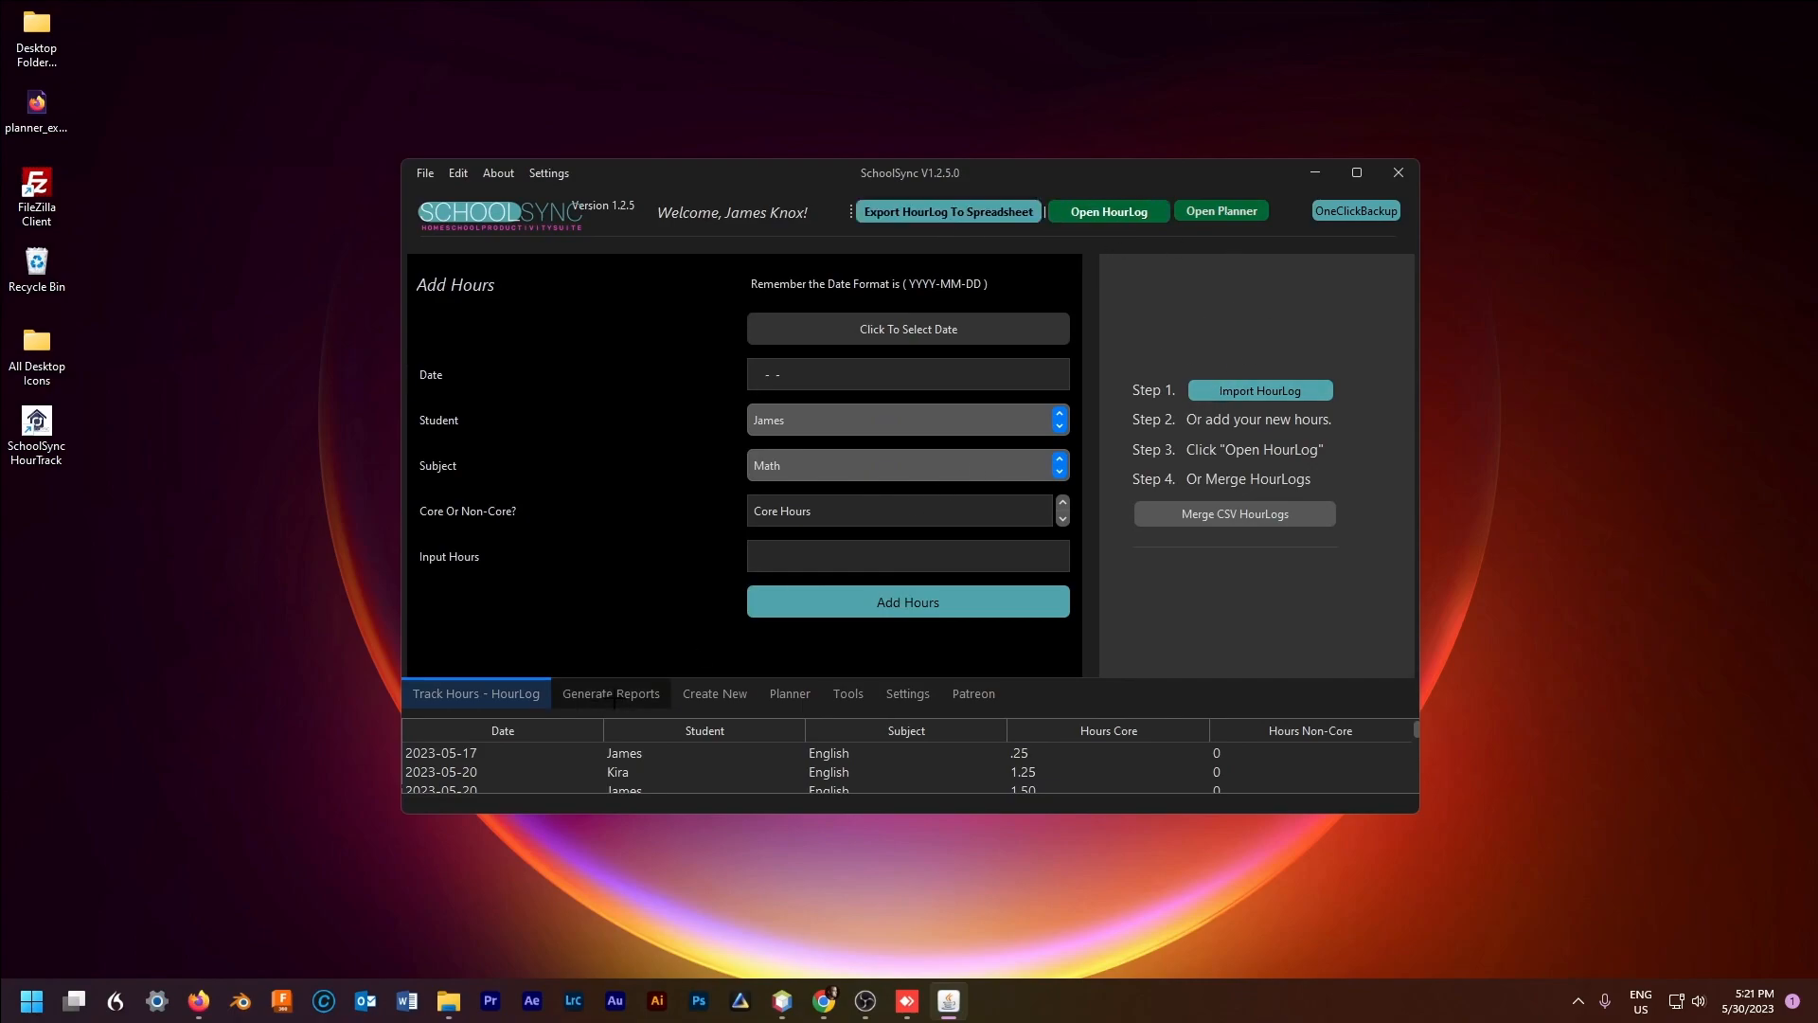
# Step: Create an Hour Total report for both students, May 1 to June 2023, saved as 'HourLog May June'
pyautogui.click(611, 693)
pyautogui.click(509, 318)
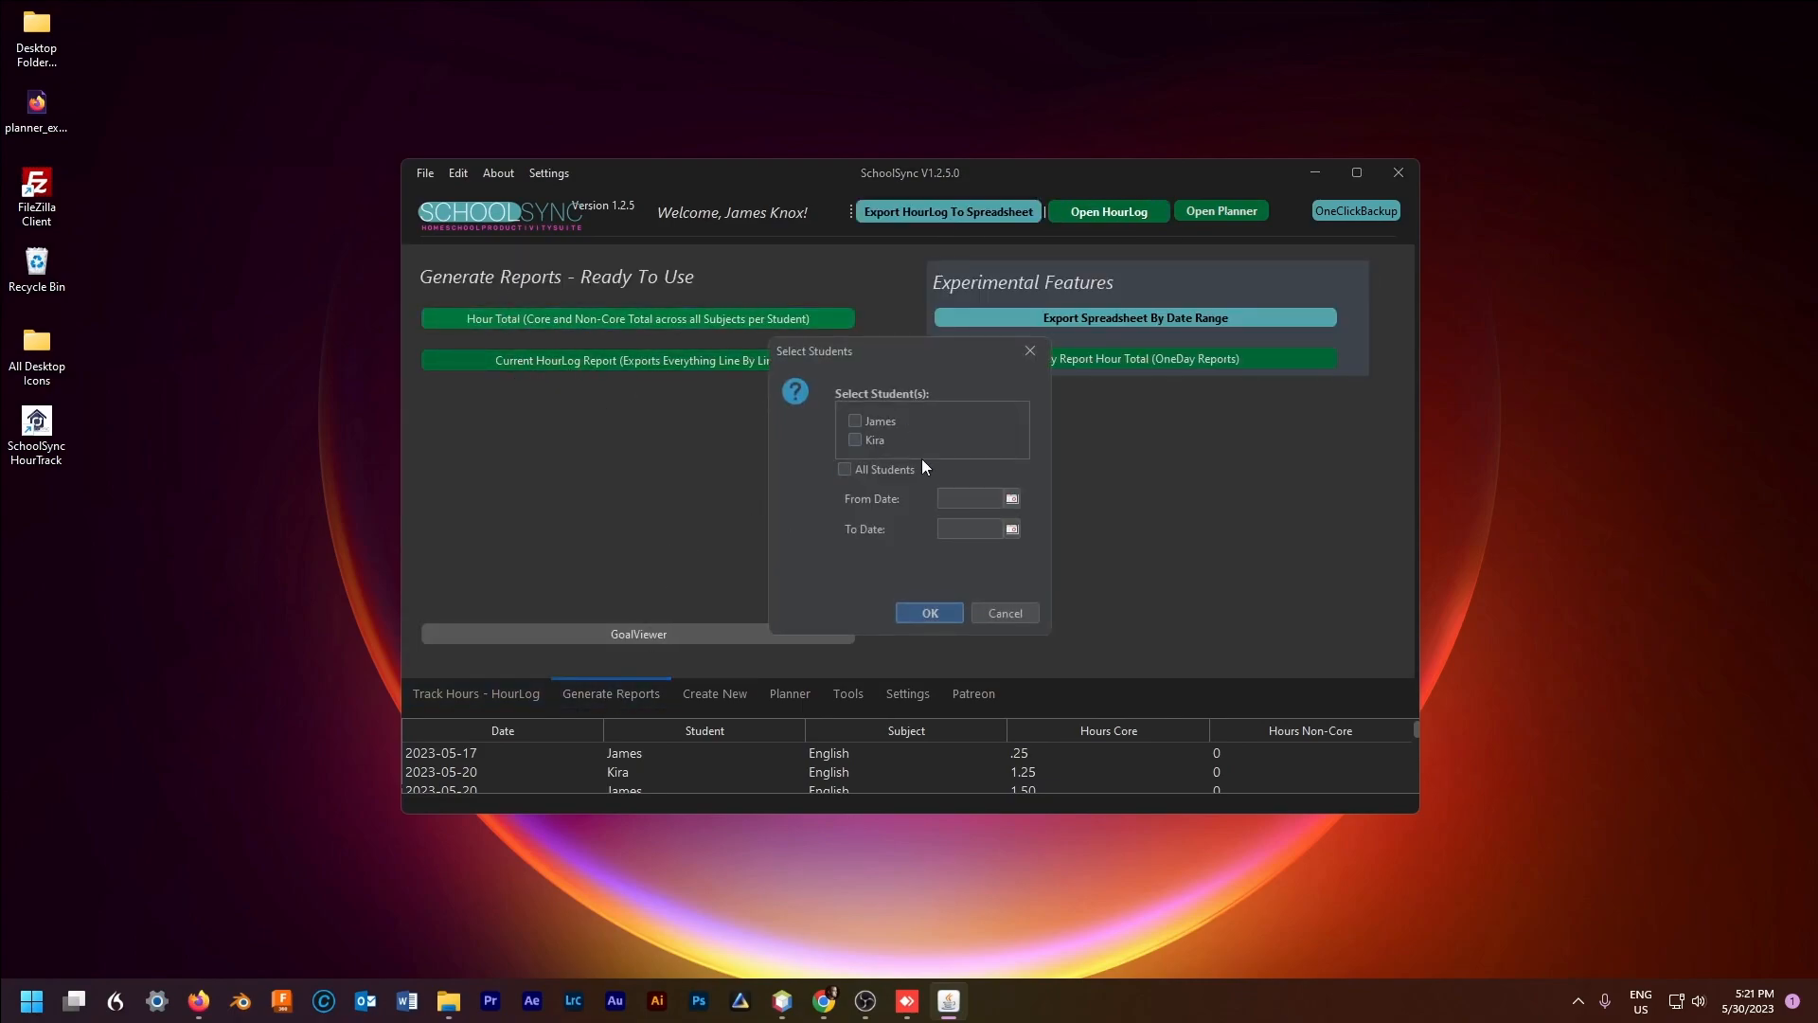
pyautogui.click(854, 441)
pyautogui.click(1012, 498)
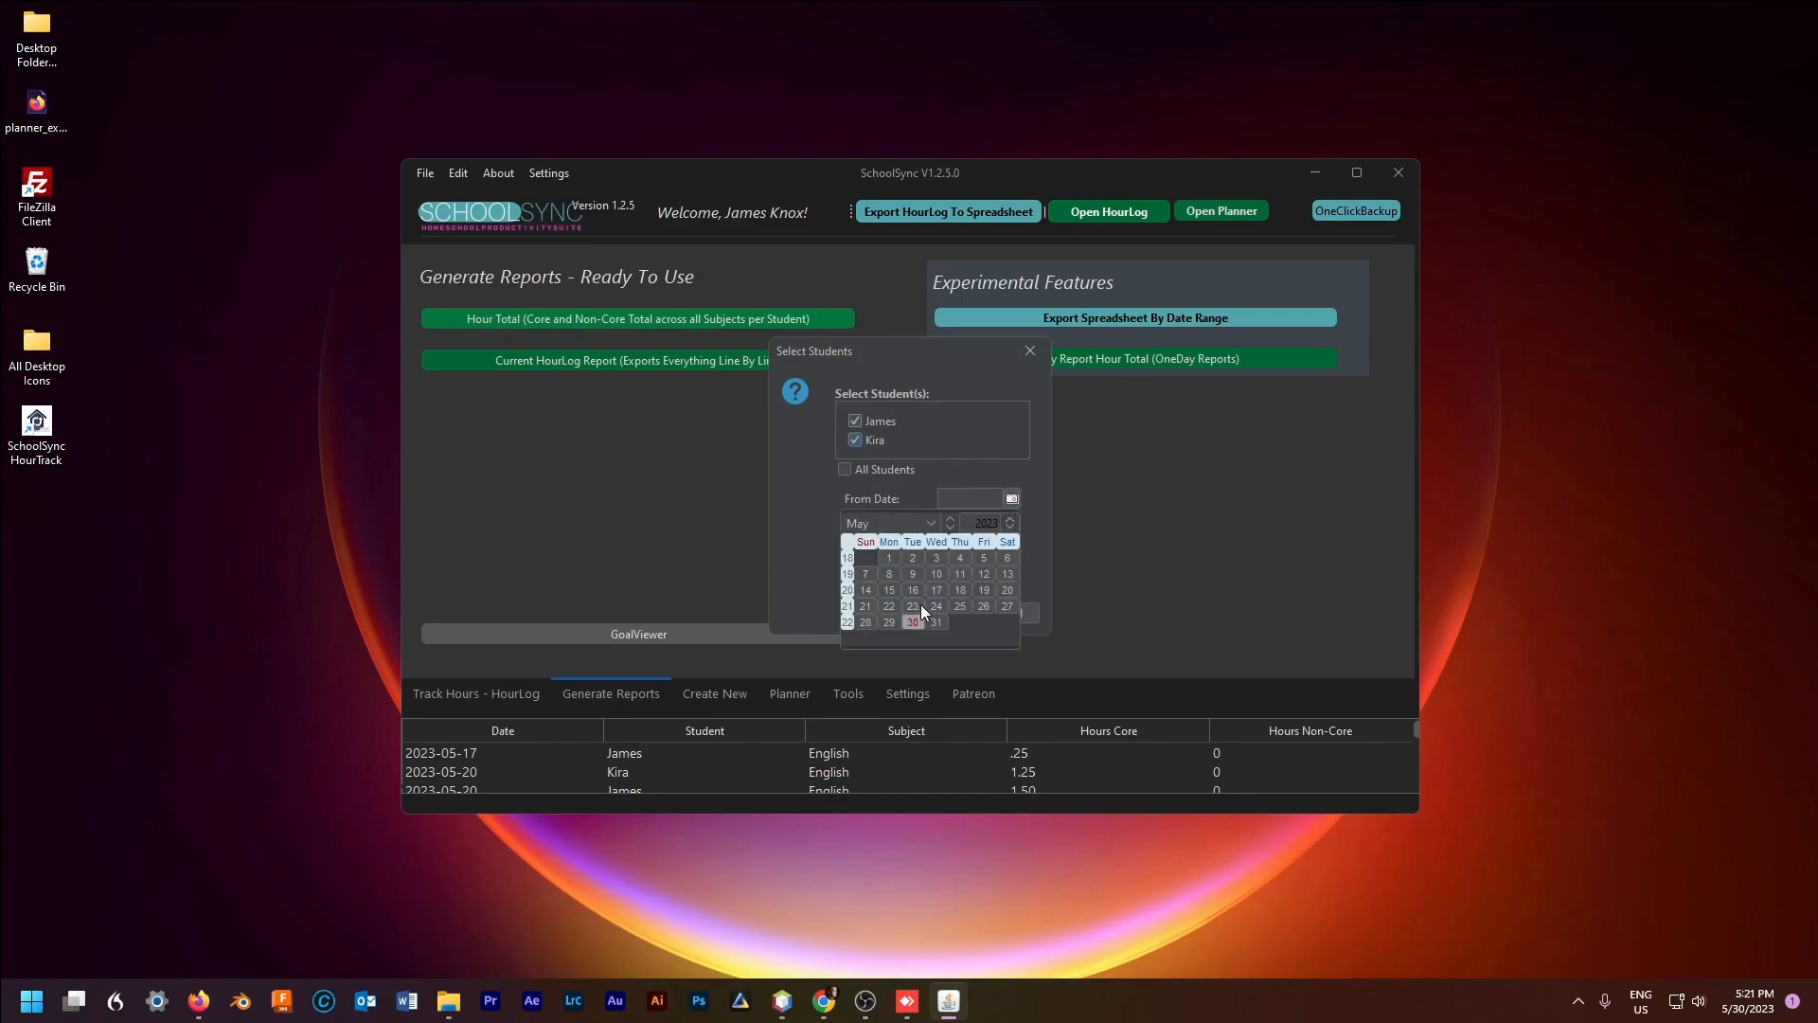
pyautogui.click(890, 559)
pyautogui.click(1011, 529)
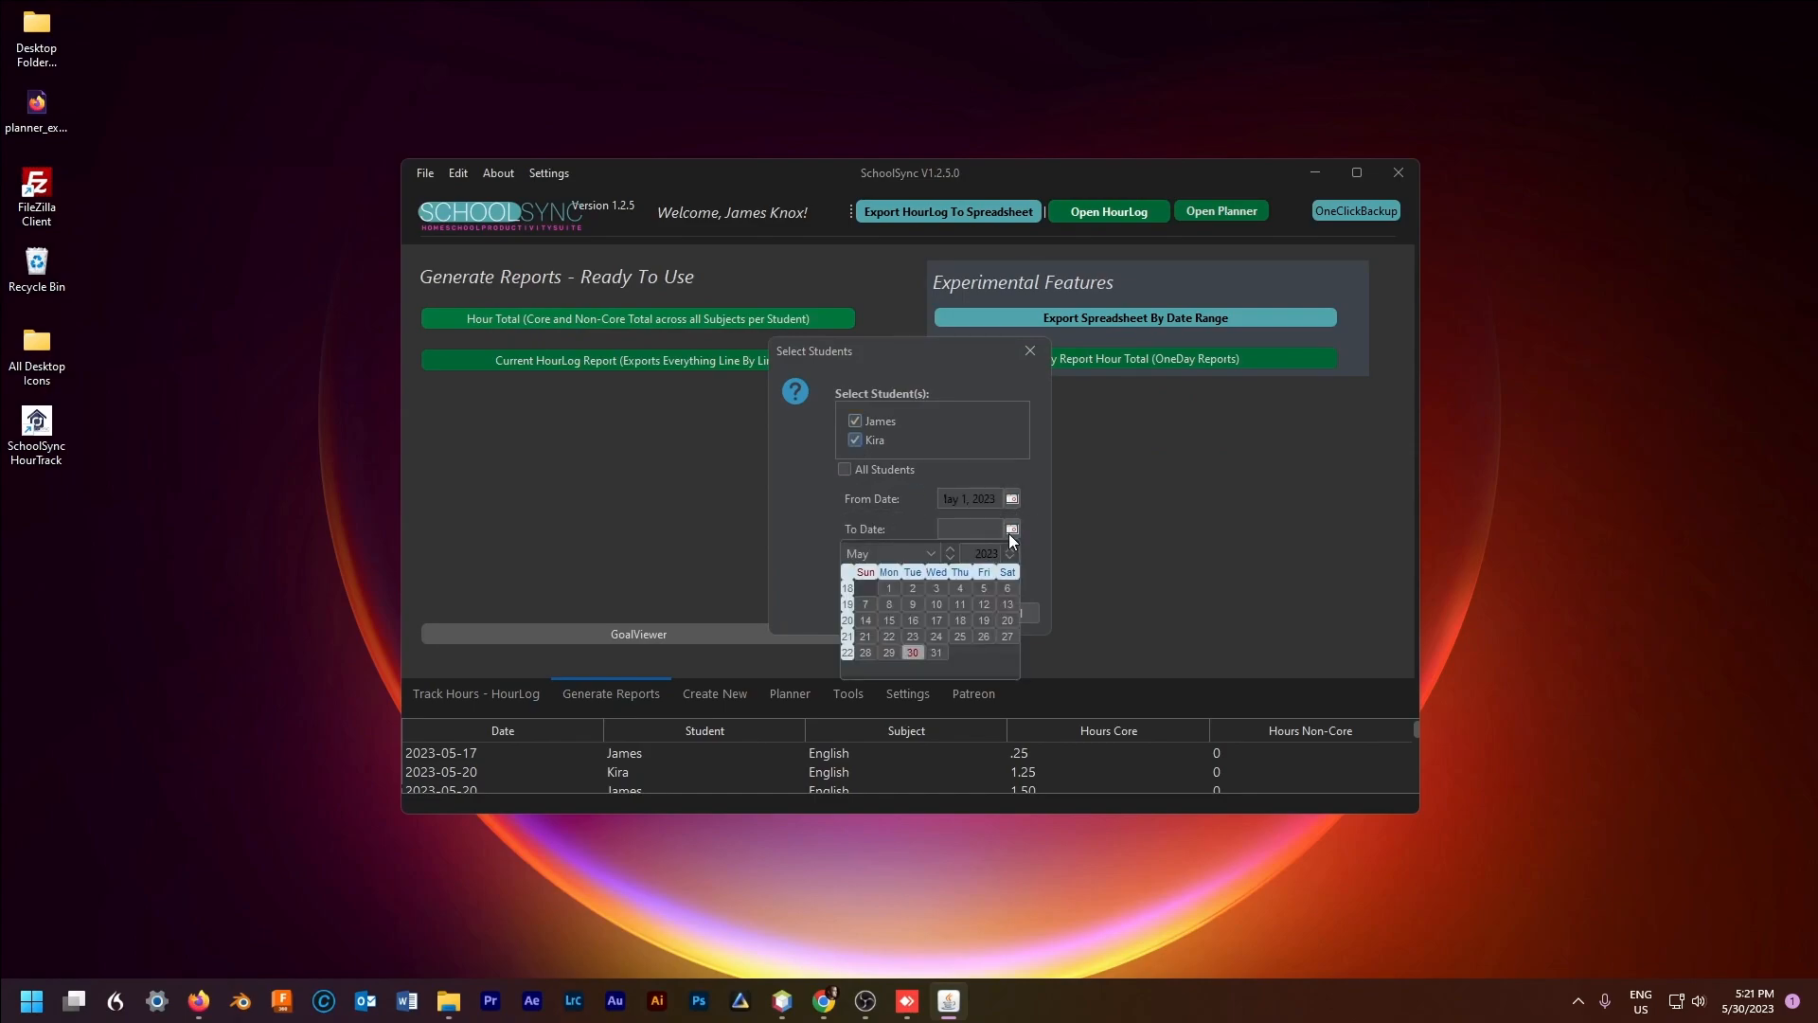
pyautogui.click(899, 551)
pyautogui.click(874, 662)
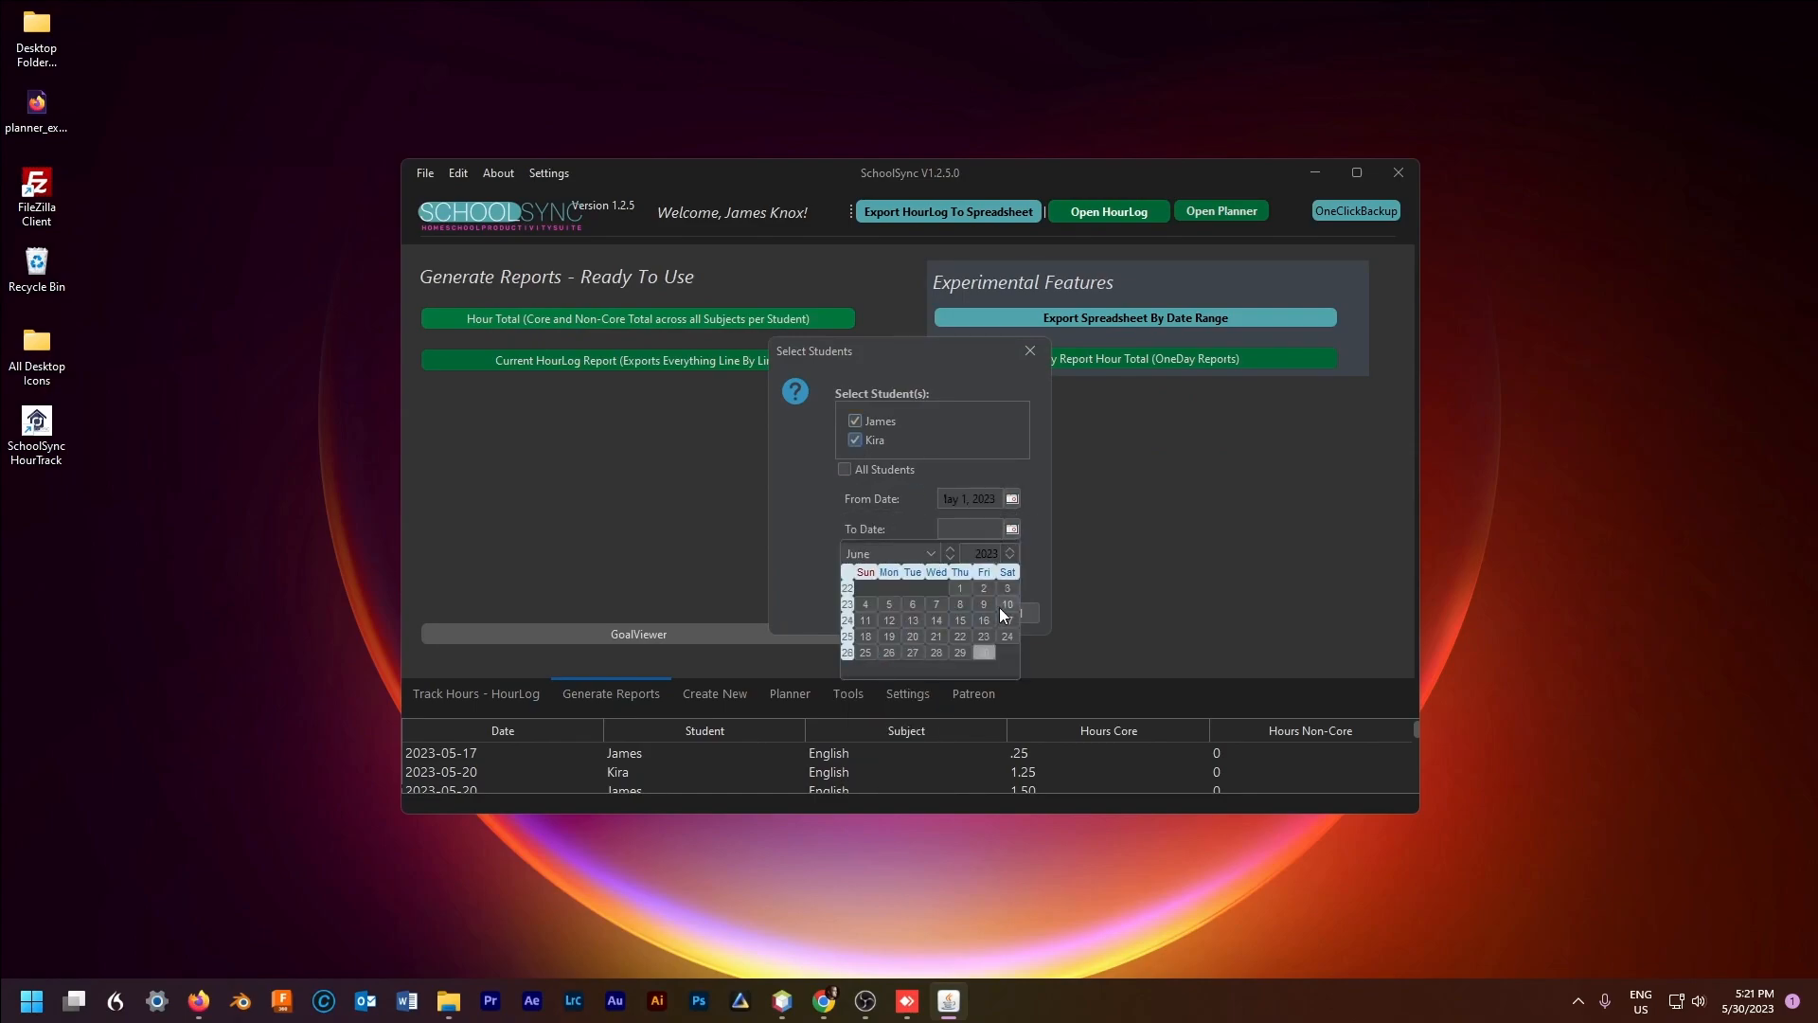
pyautogui.click(998, 607)
pyautogui.click(963, 612)
pyautogui.click(953, 572)
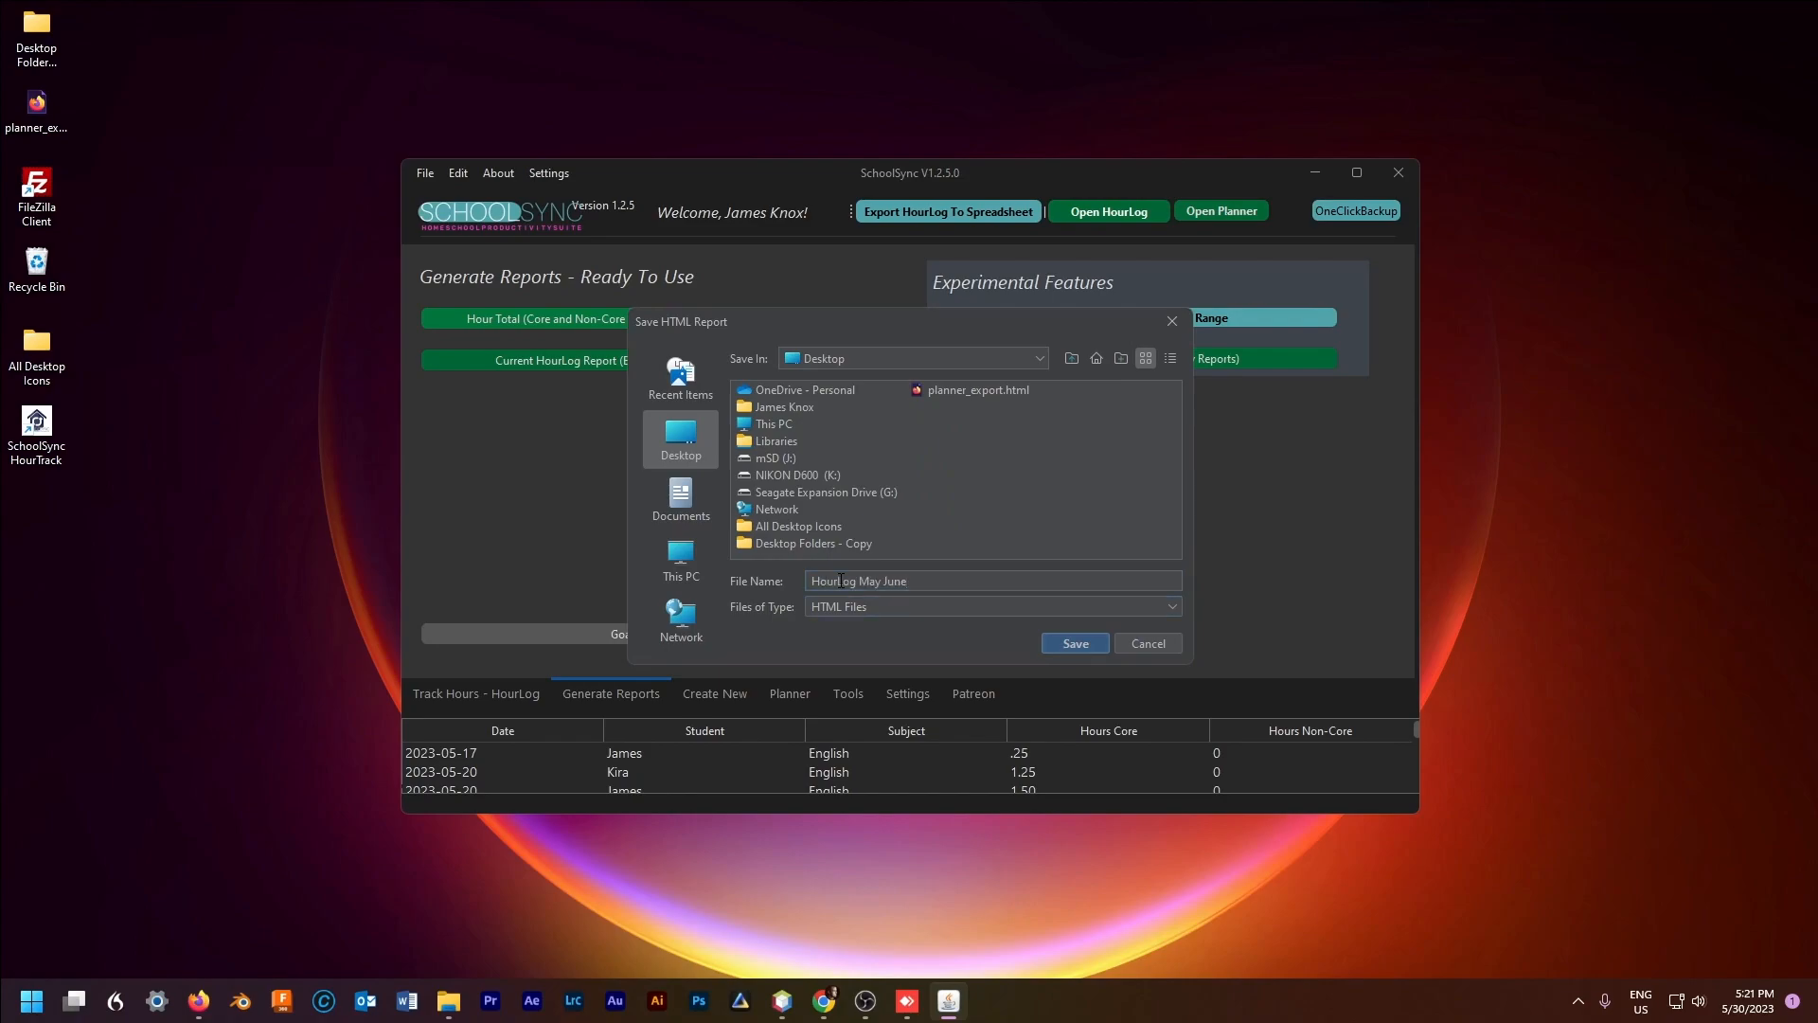
pyautogui.click(1076, 644)
pyautogui.click(989, 521)
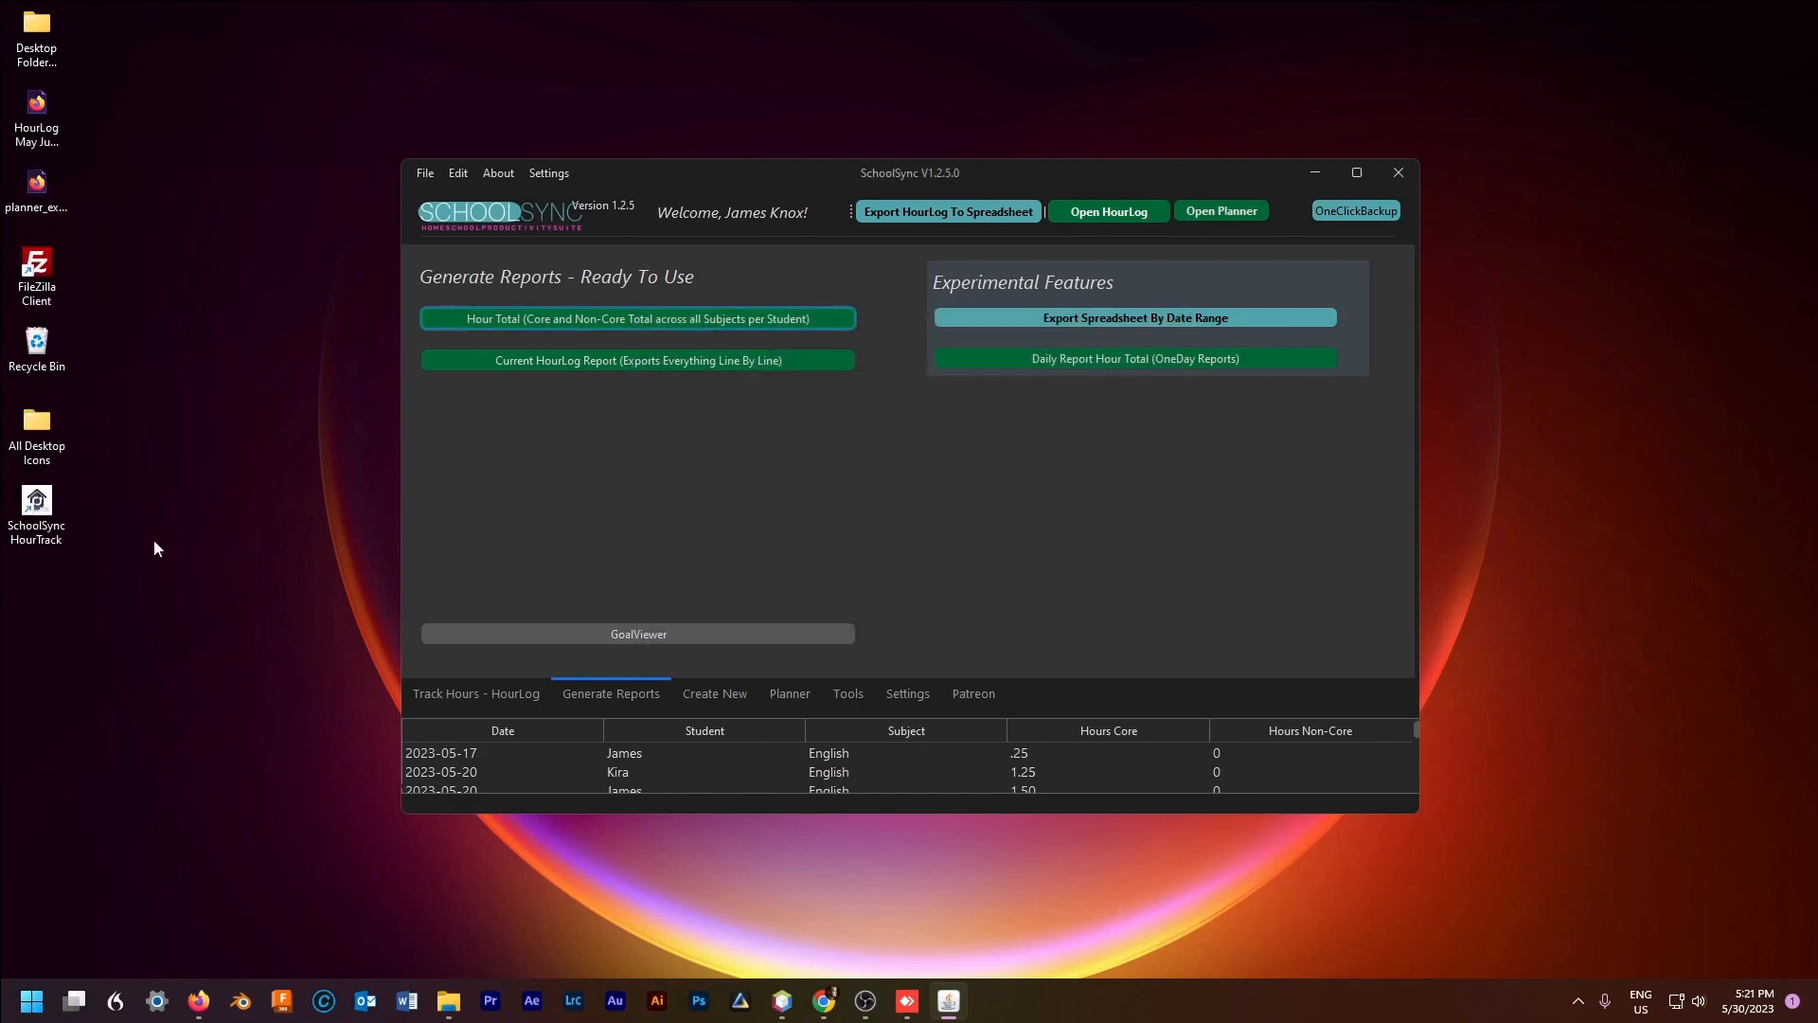
# Step: Open HourLog May June in Firefox and look over the first student's Date and Subject table
pyautogui.doubleClick(38, 118)
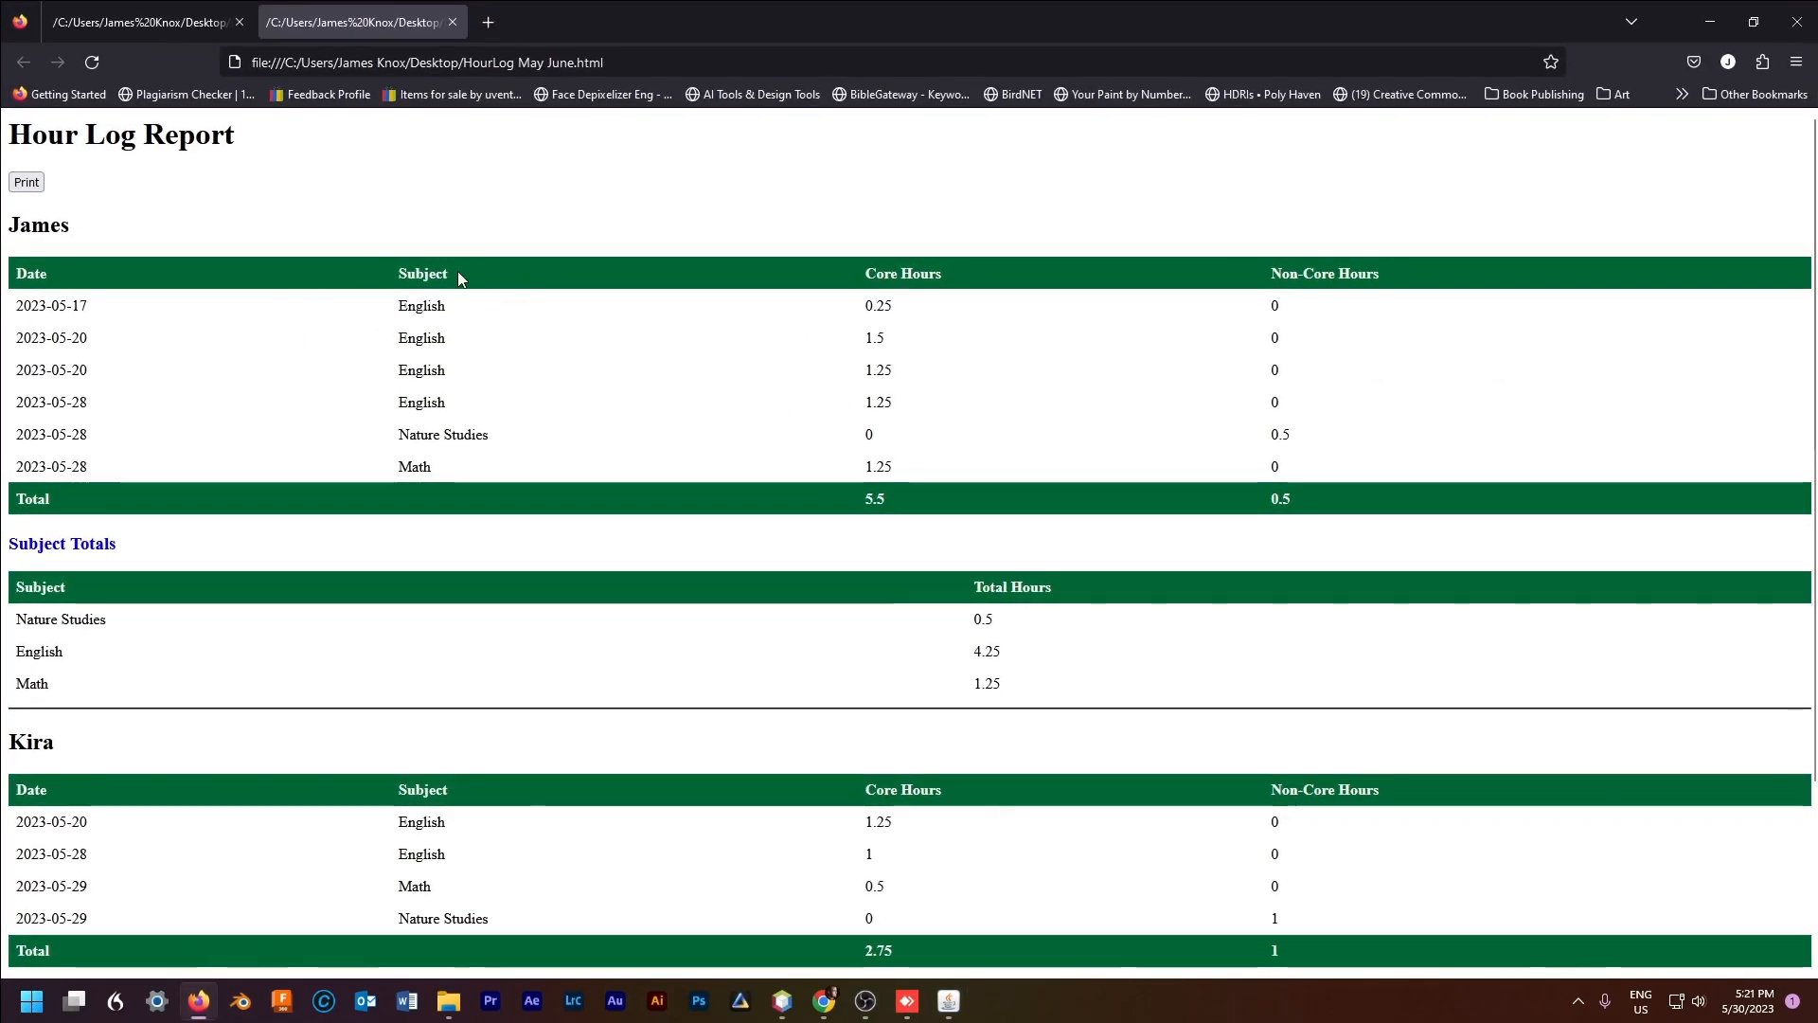
pyautogui.scroll(-2, 562, 398)
pyautogui.scroll(1, 563, 398)
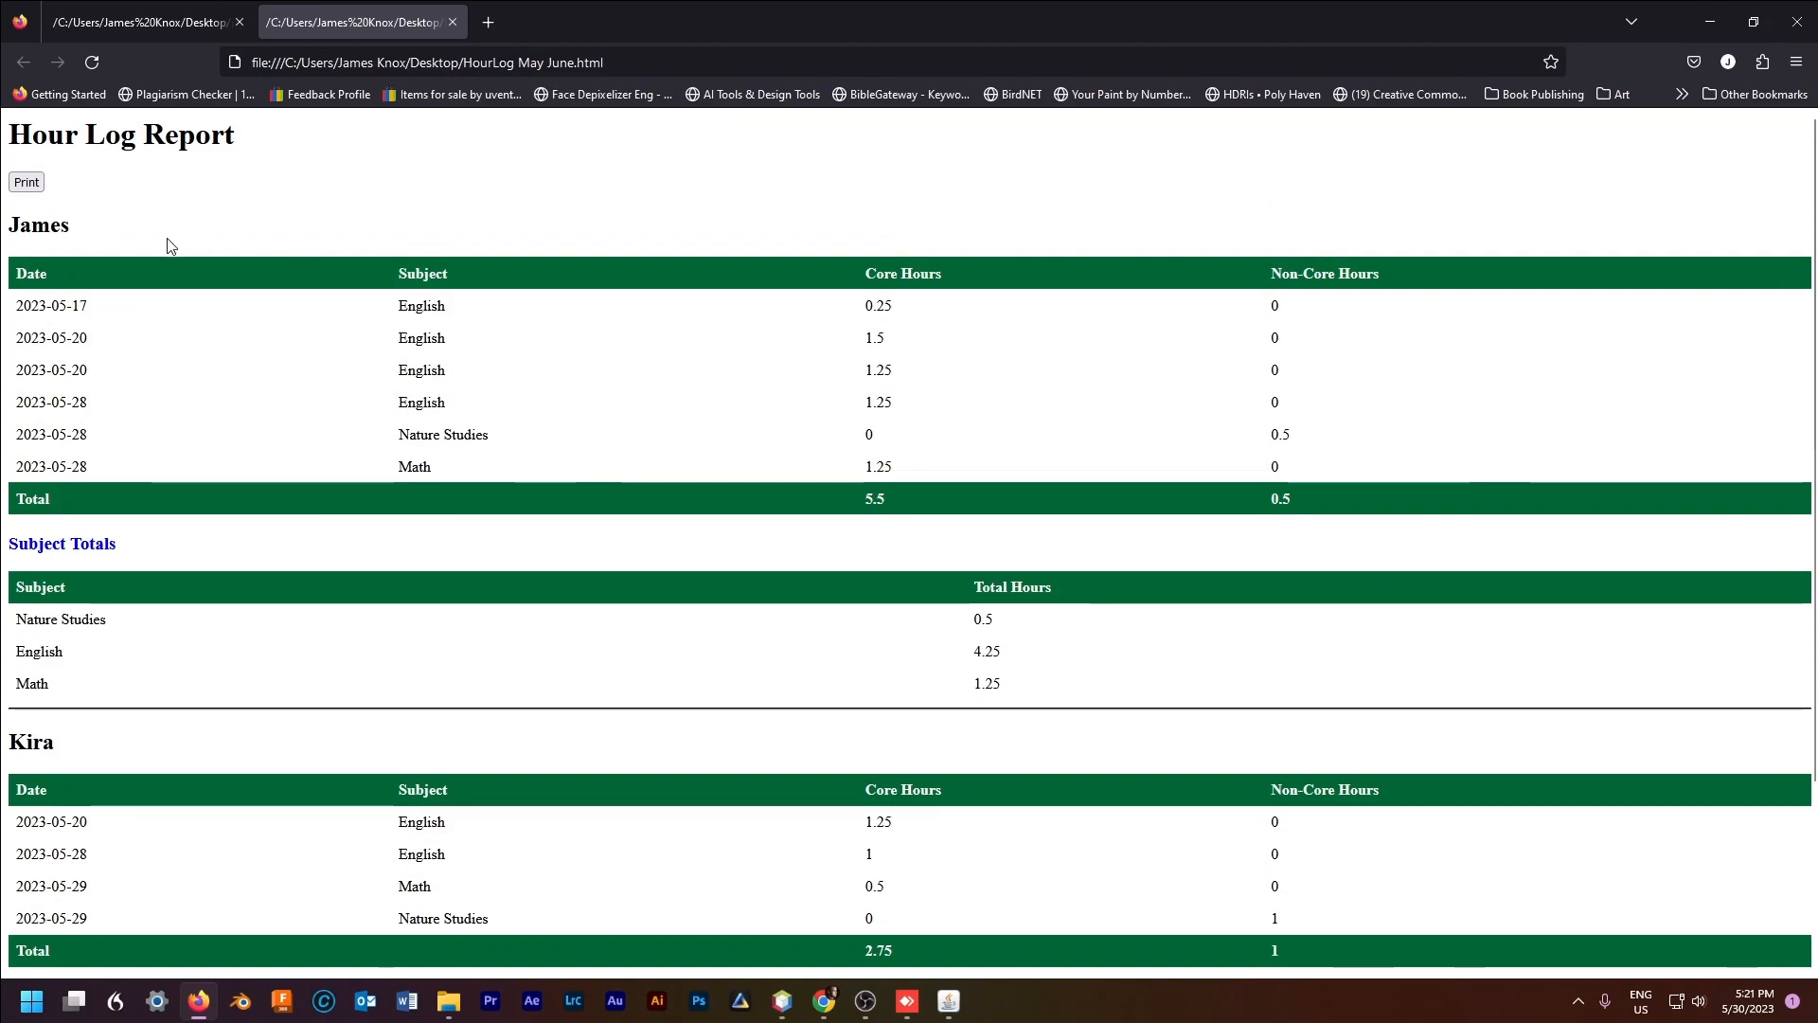
pyautogui.doubleClick(10, 224)
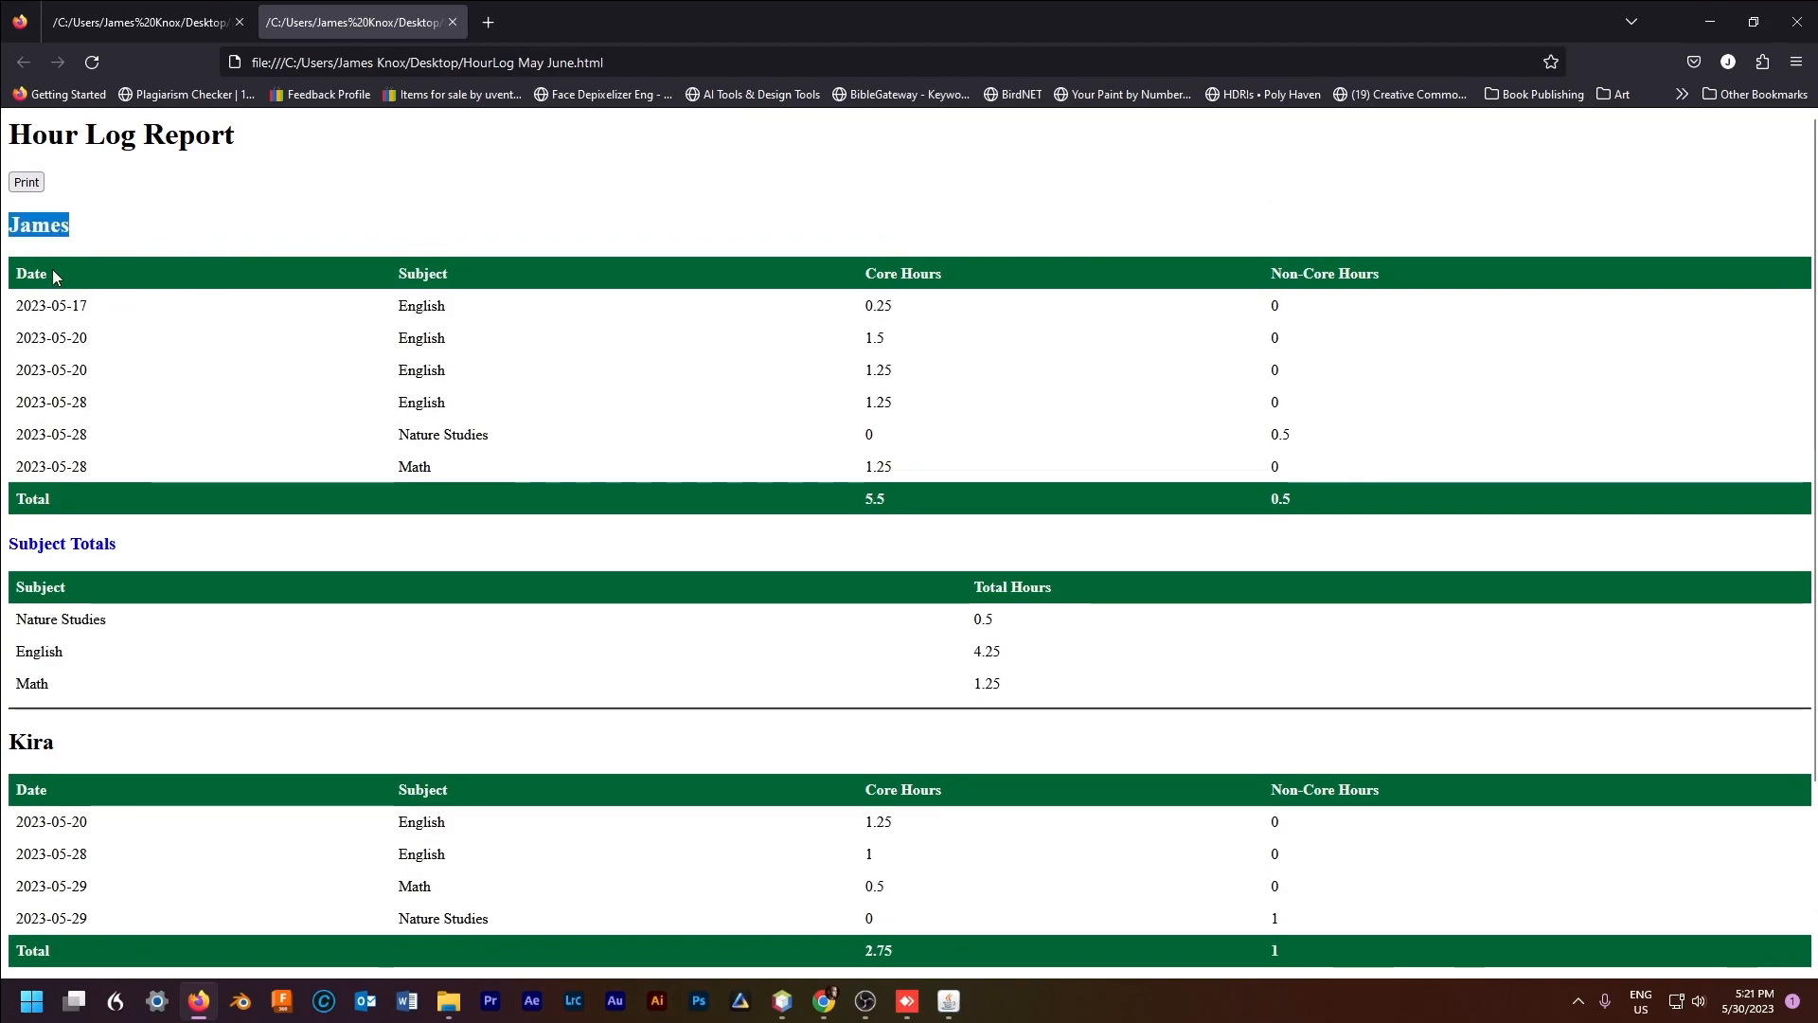
pyautogui.moveTo(15, 274); pyautogui.dragTo(914, 288)
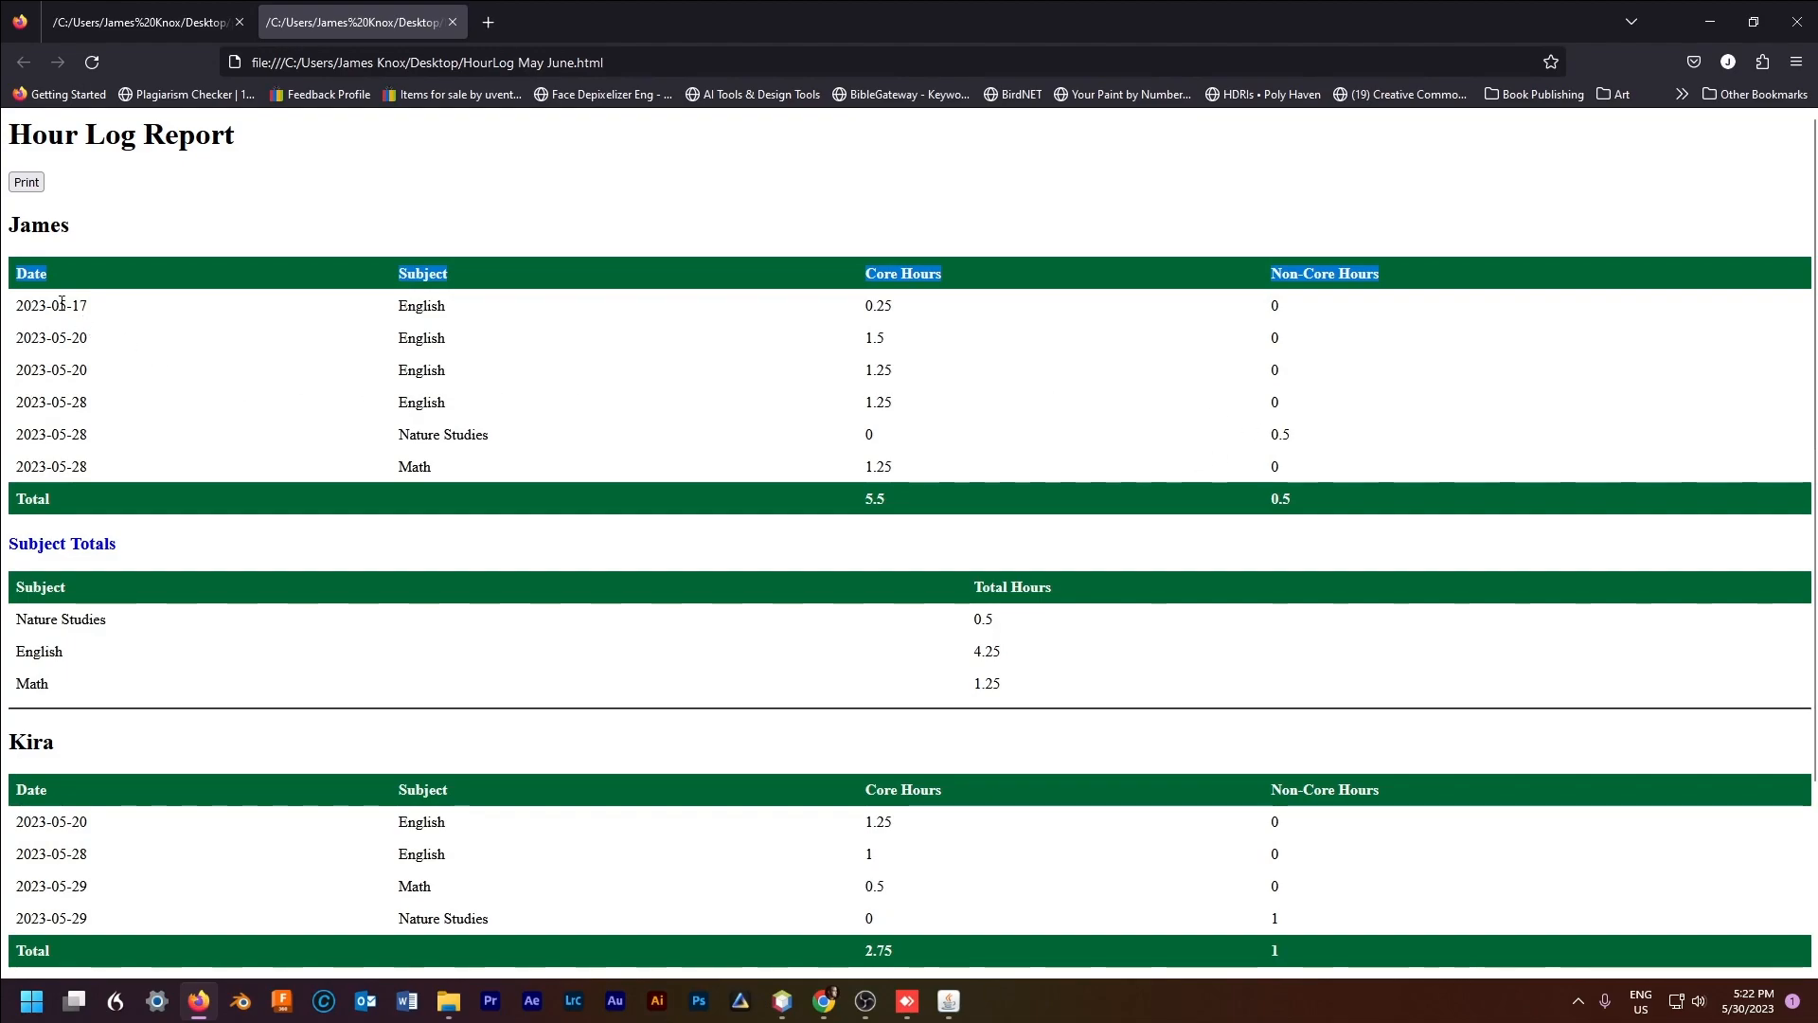
# Step: Check the subject totals: Nature Studies 0.5, English 4.25, Math 1.25
pyautogui.tripleClick(47, 540)
pyautogui.click(34, 611)
pyautogui.doubleClick(983, 619)
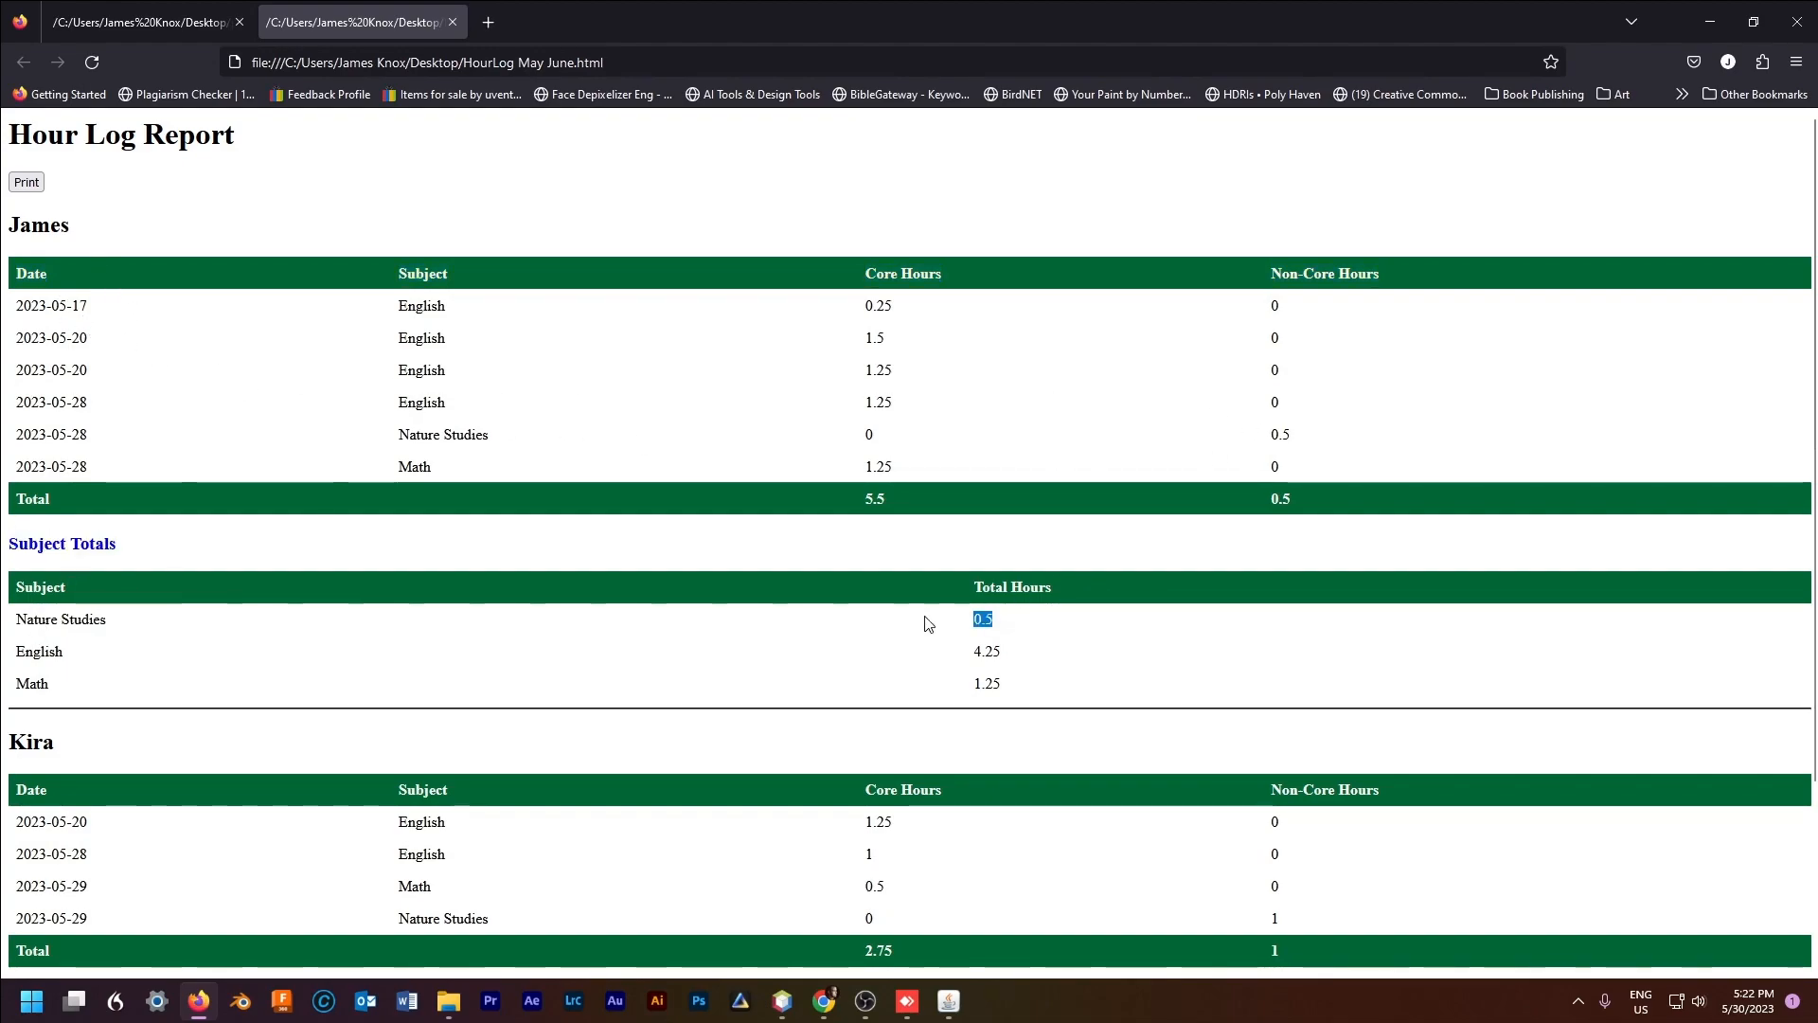
pyautogui.doubleClick(987, 651)
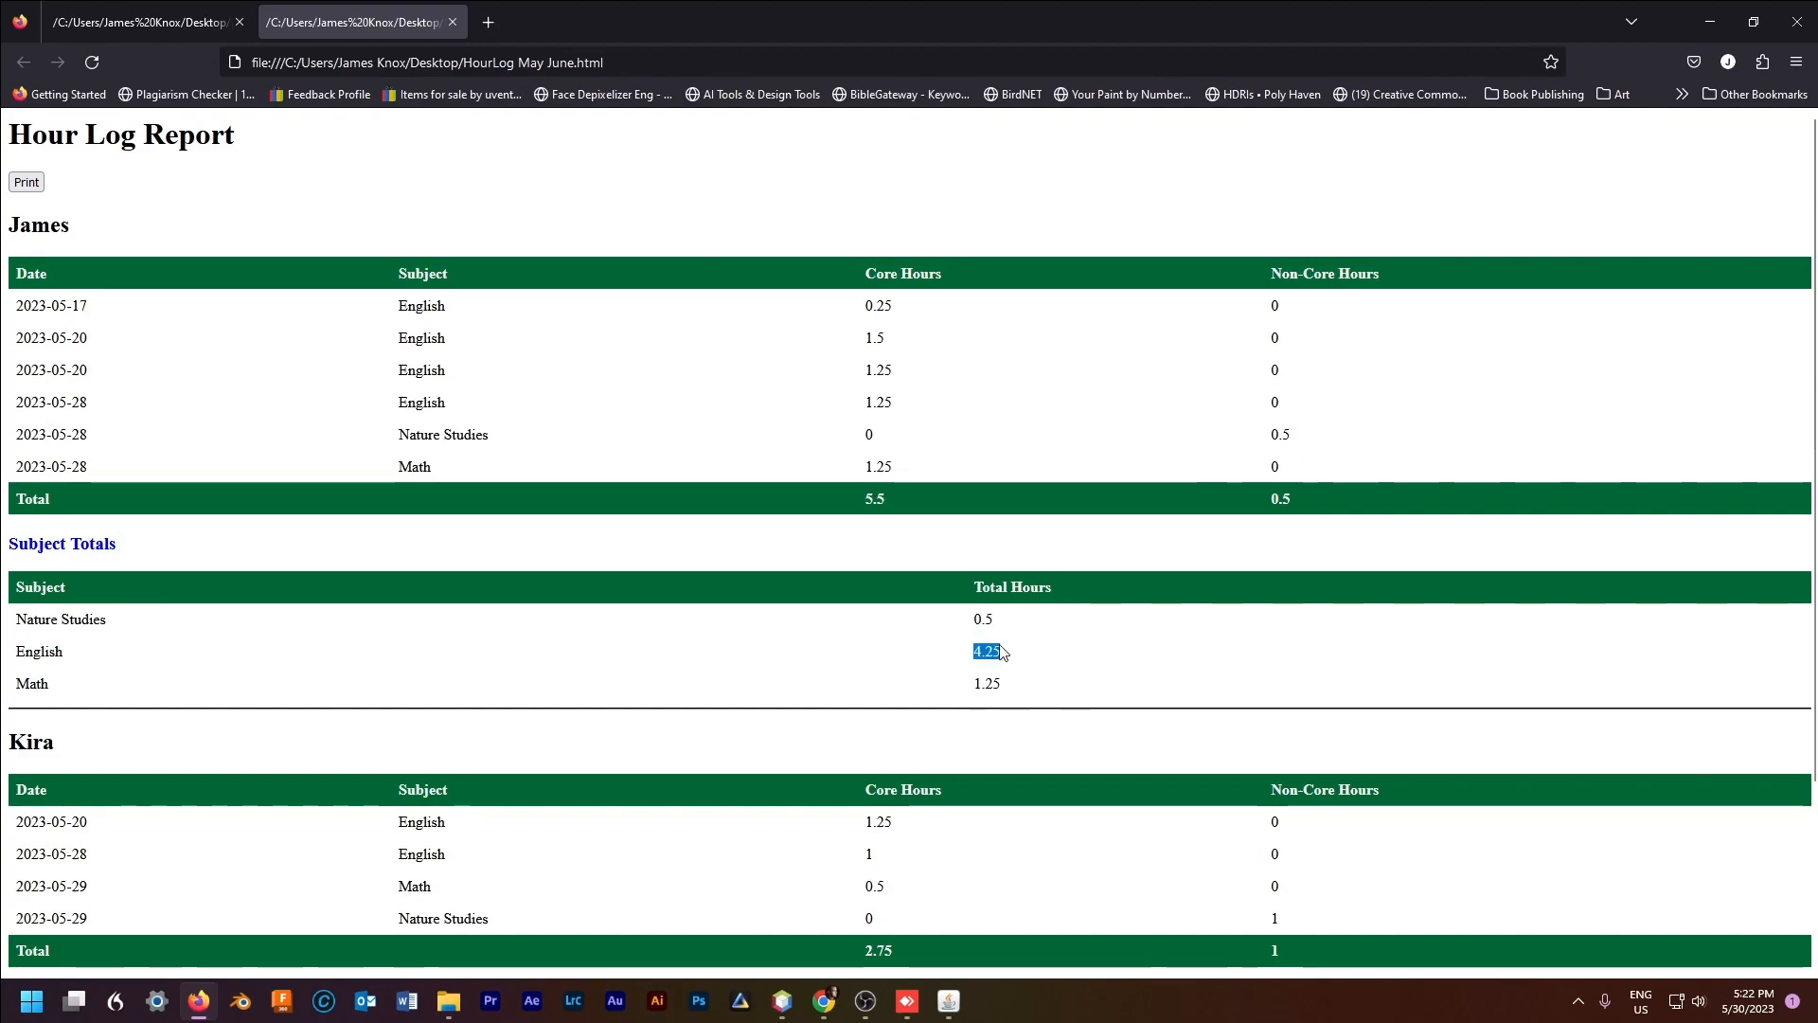
pyautogui.doubleClick(987, 684)
pyautogui.scroll(-3, 1103, 694)
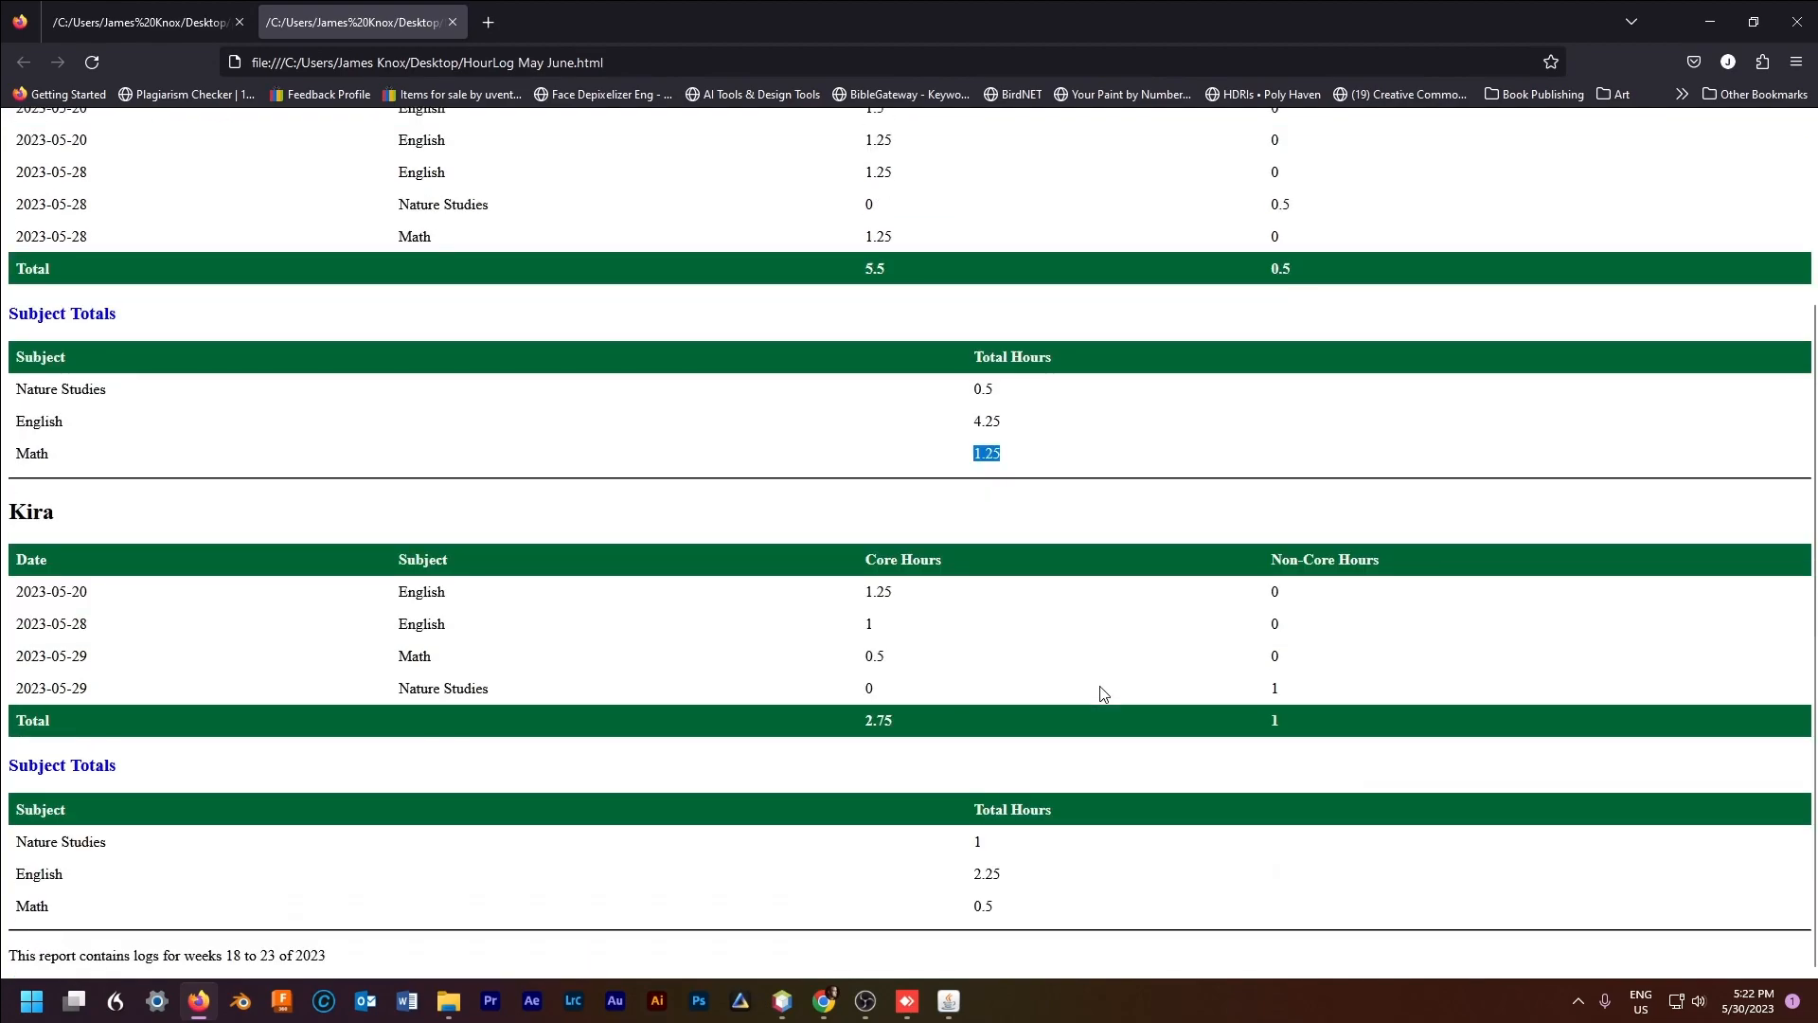
pyautogui.scroll(3, 674, 712)
# Step: Review the report's print preview pages, cancel without printing, and minimize Firefox
pyautogui.click(27, 182)
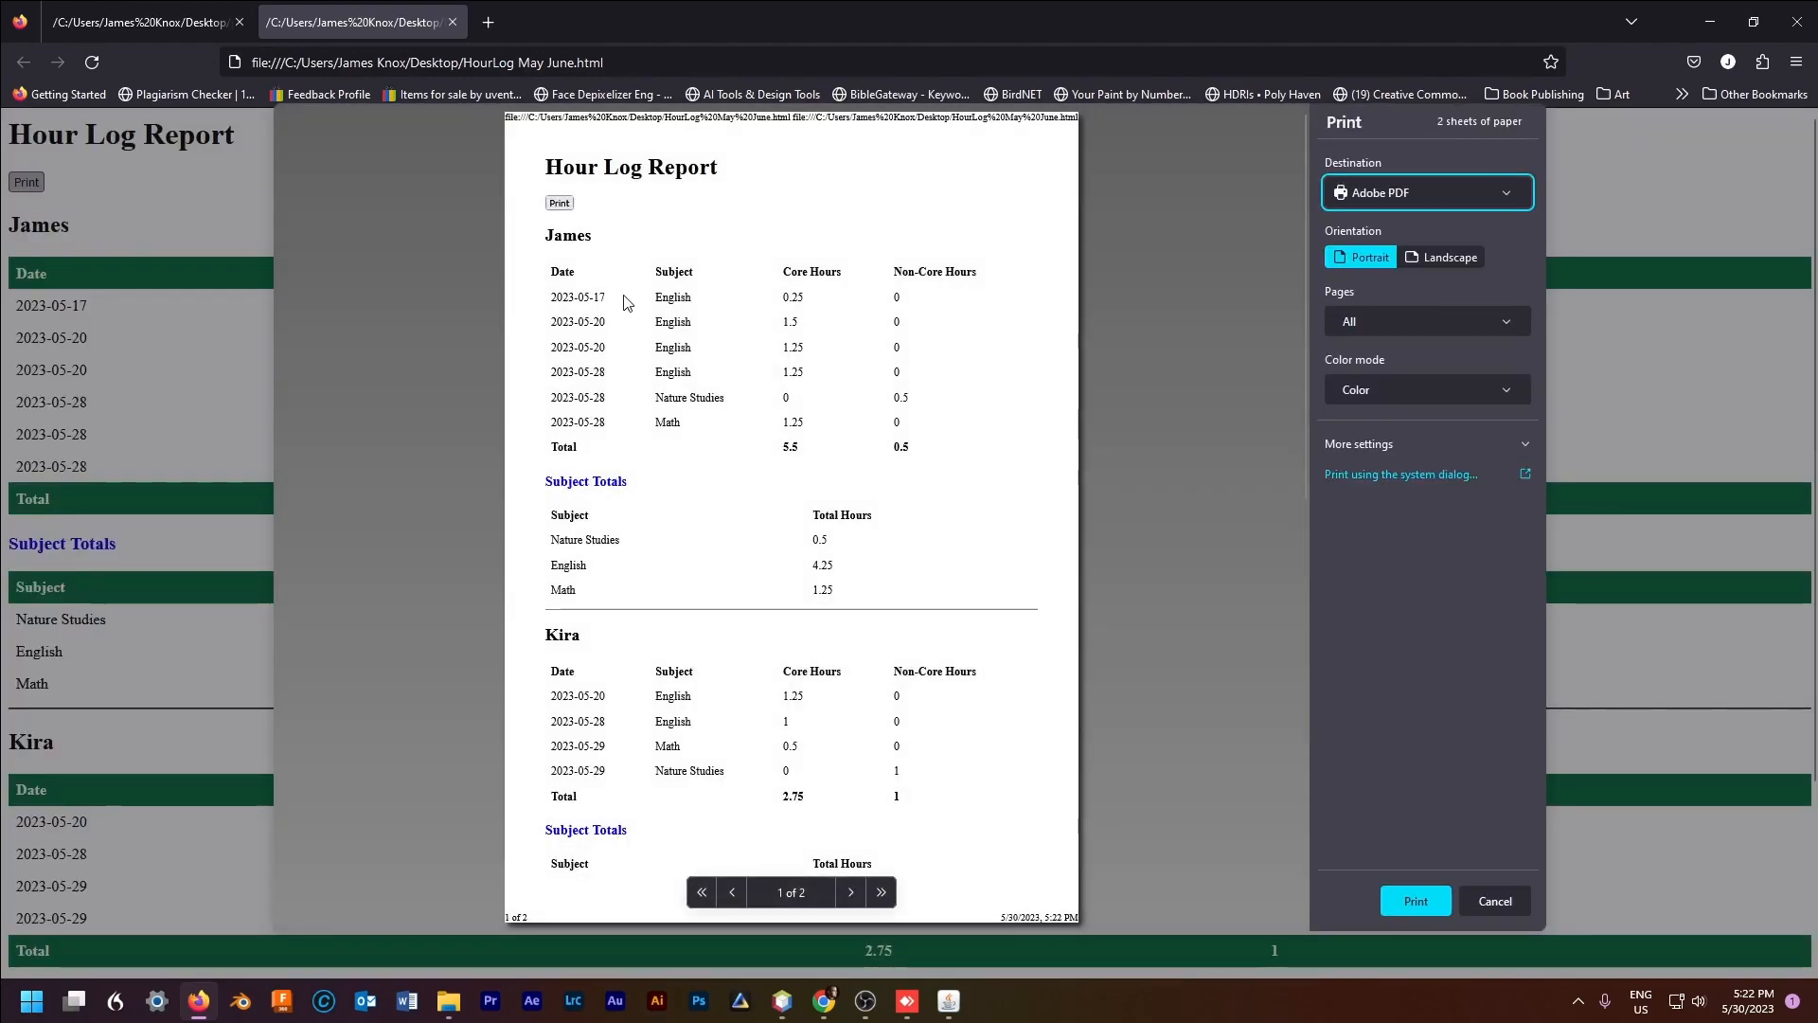
pyautogui.scroll(-5, 1014, 763)
pyautogui.scroll(5, 947, 689)
pyautogui.scroll(-6, 994, 735)
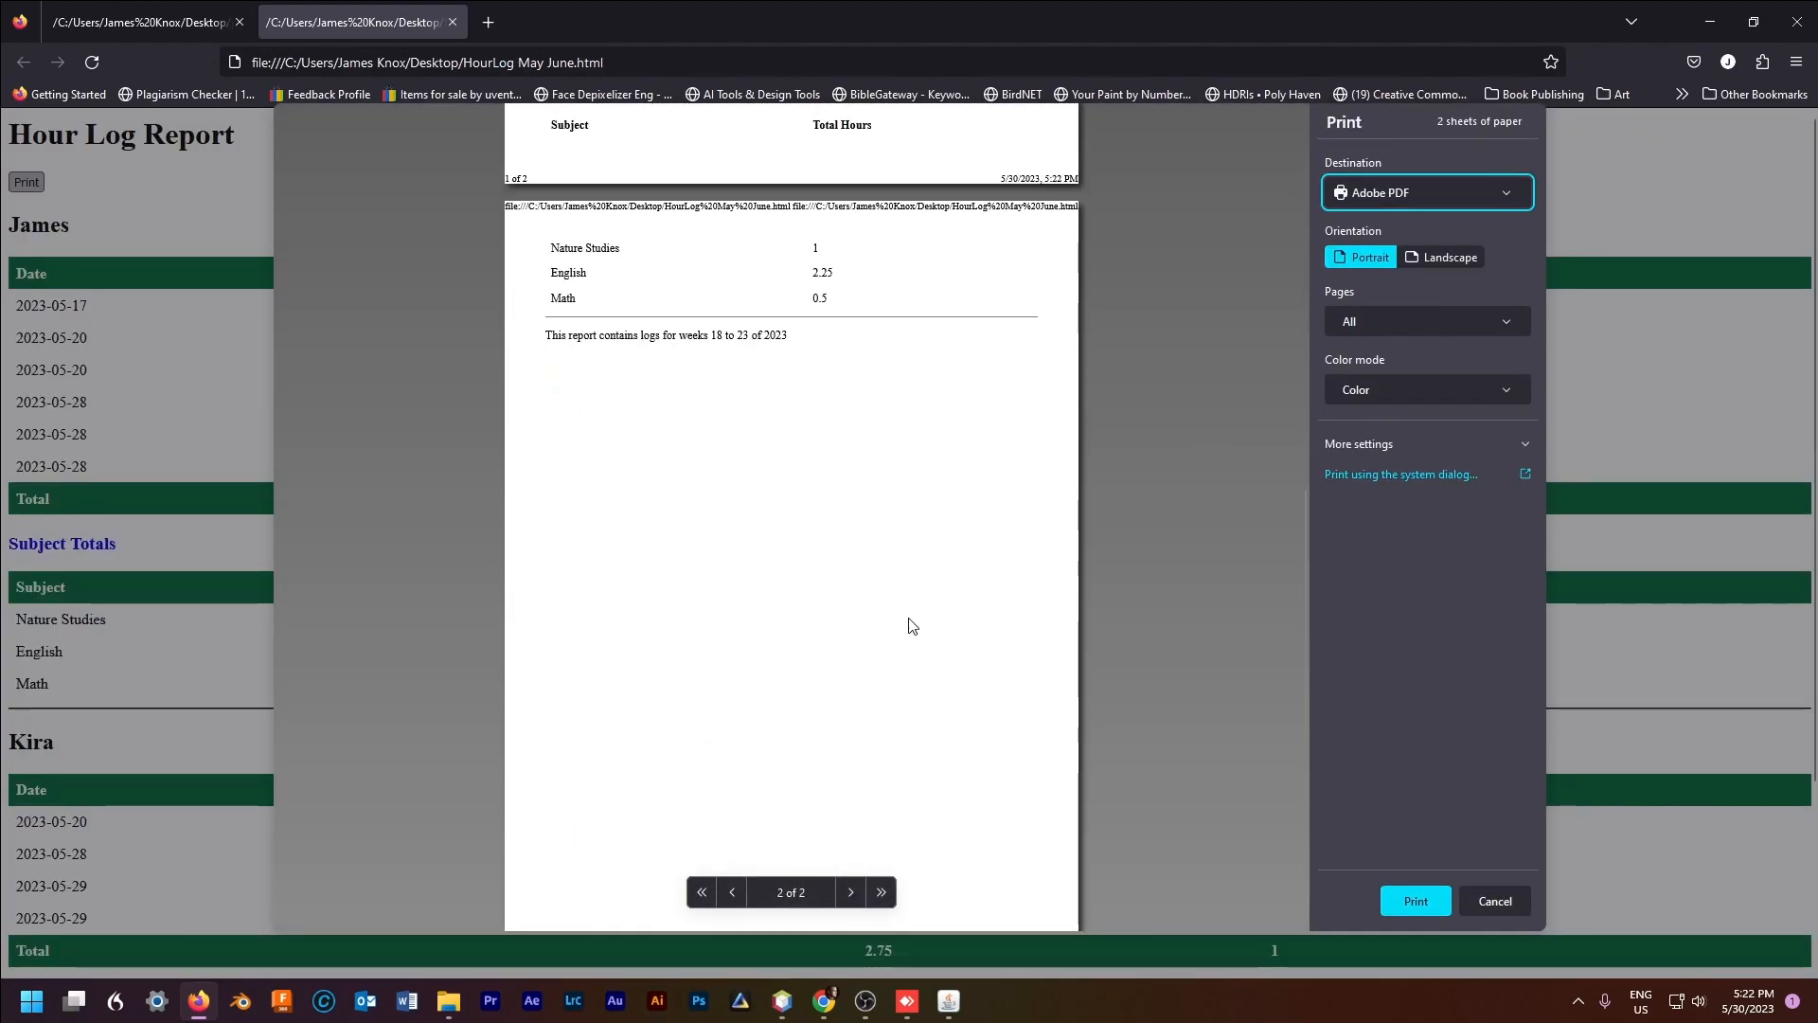
pyautogui.scroll(2, 753, 594)
pyautogui.click(544, 582)
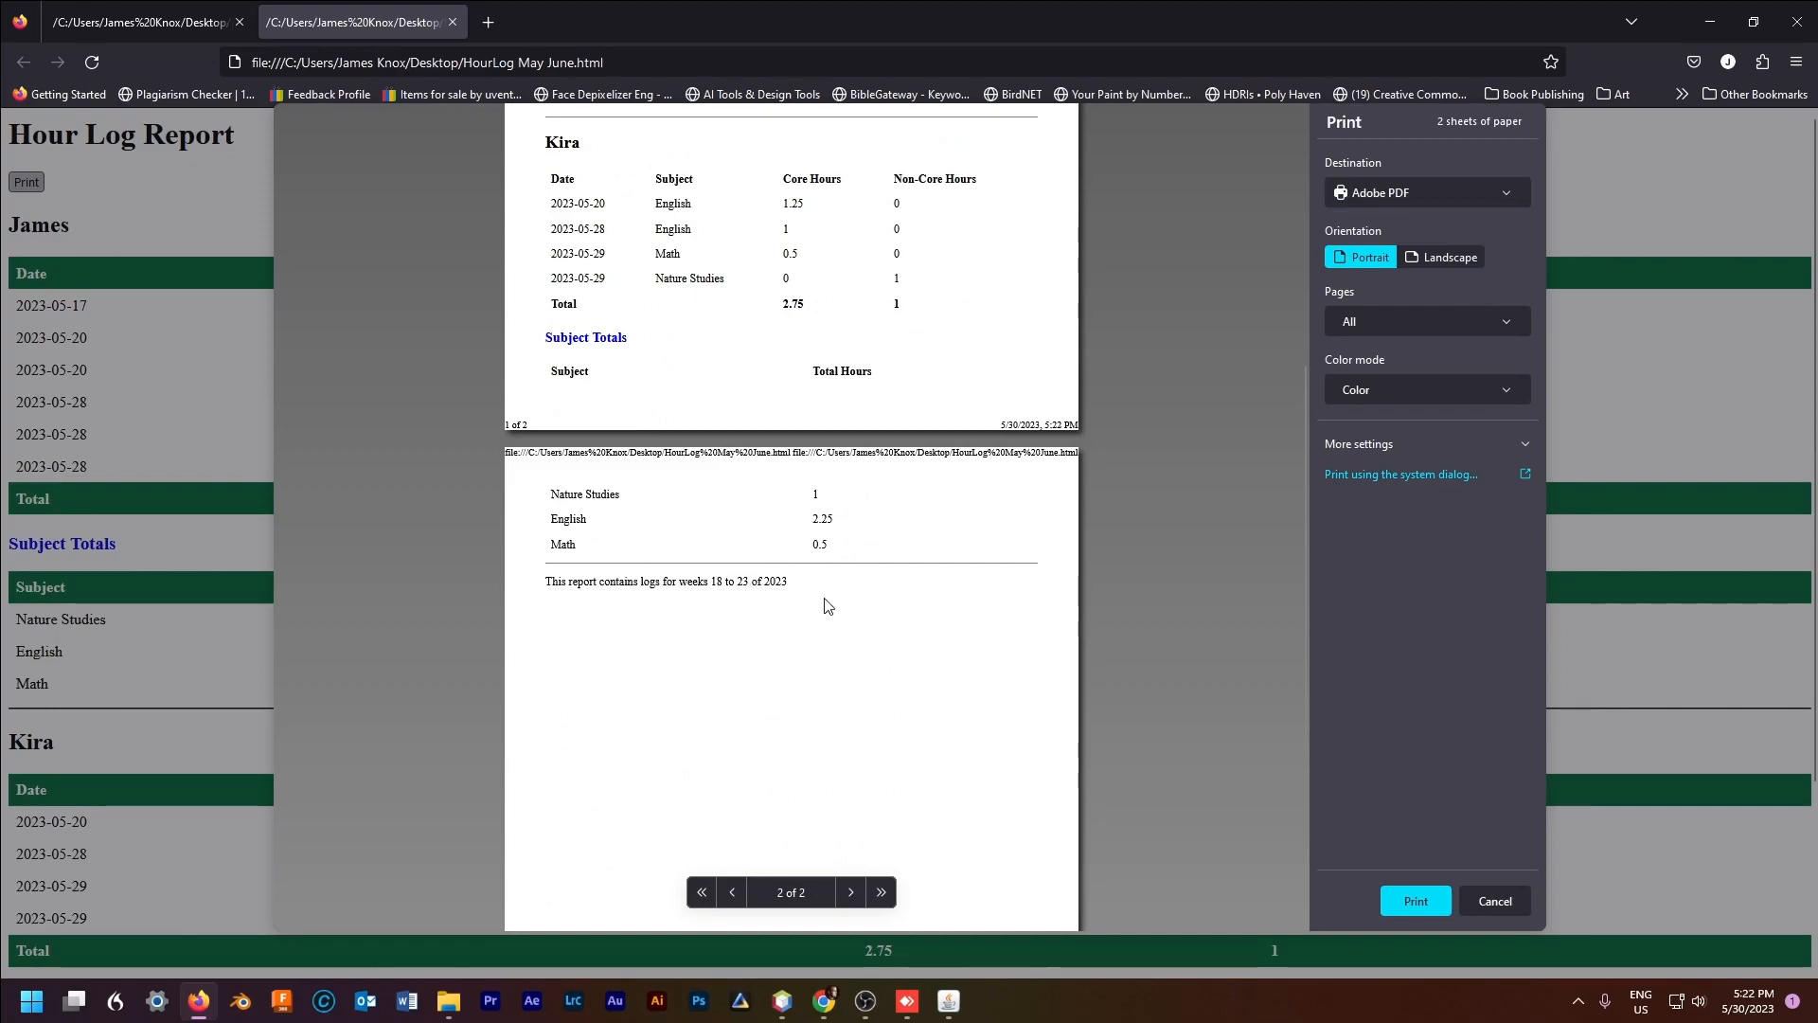
pyautogui.click(1496, 901)
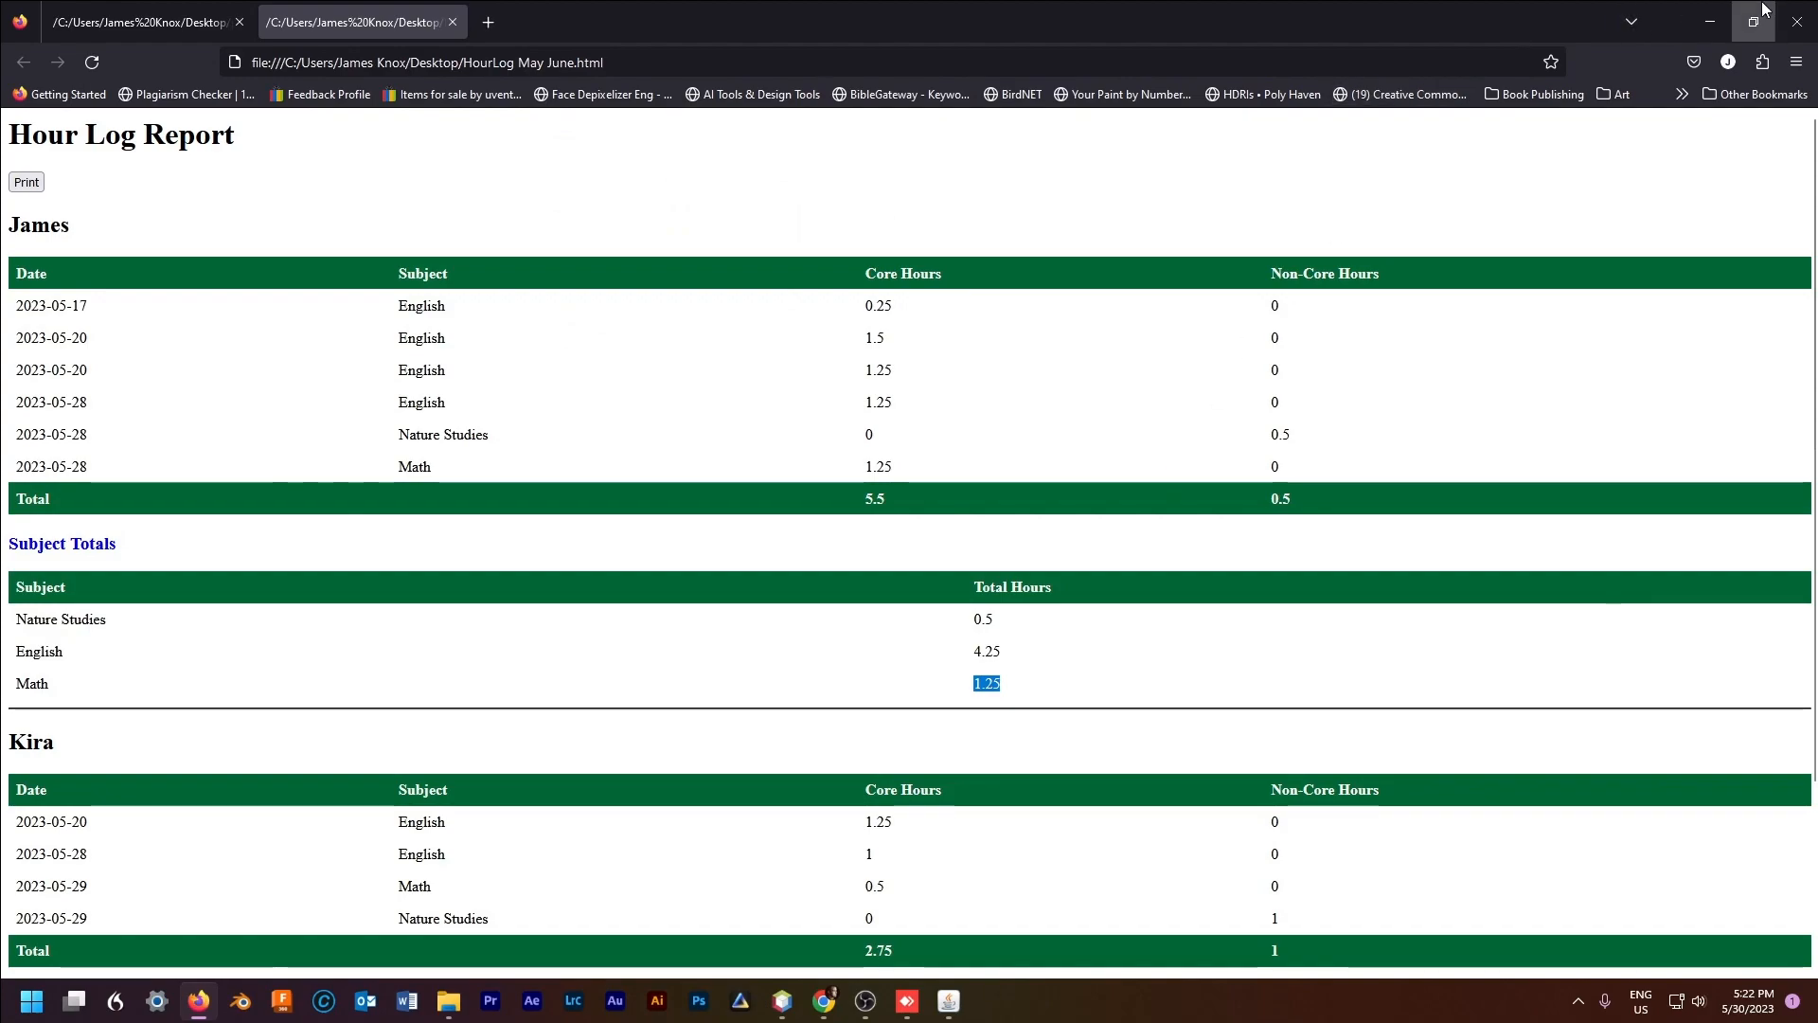
pyautogui.click(1709, 21)
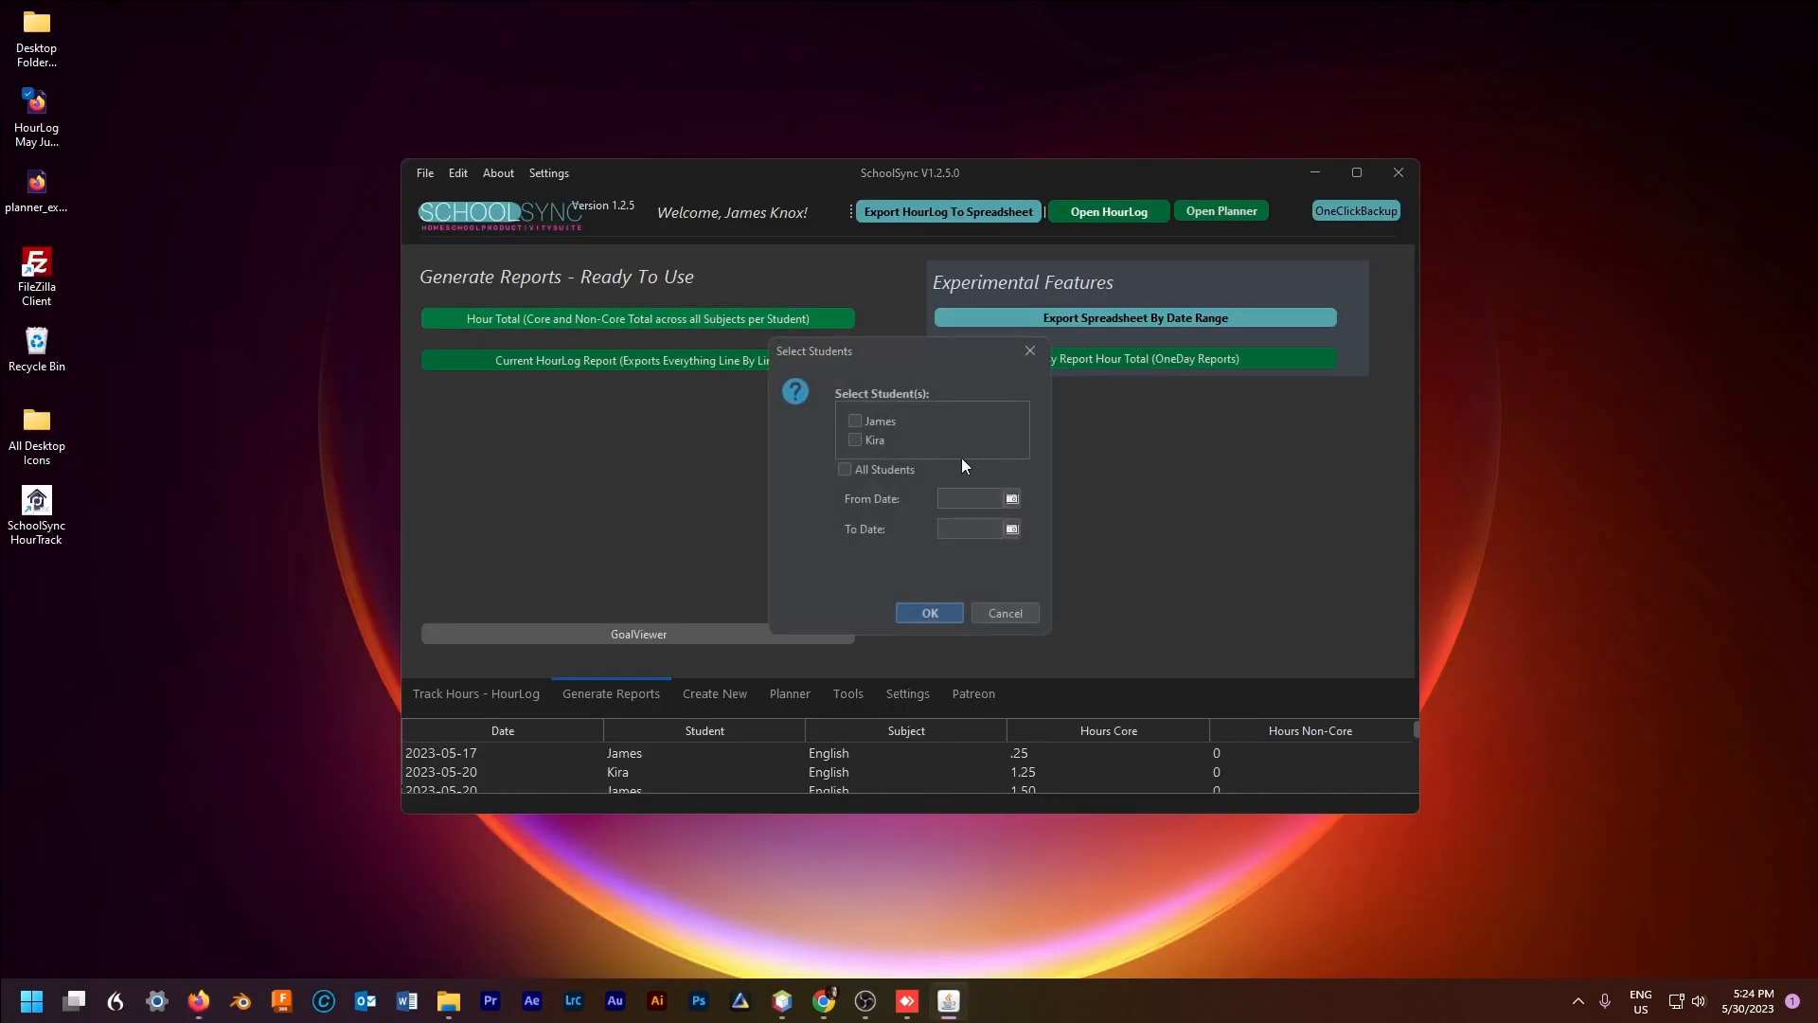
# Step: Set up an Hour Total report for the second student only, May 1 to May 31, 2023
pyautogui.click(1011, 498)
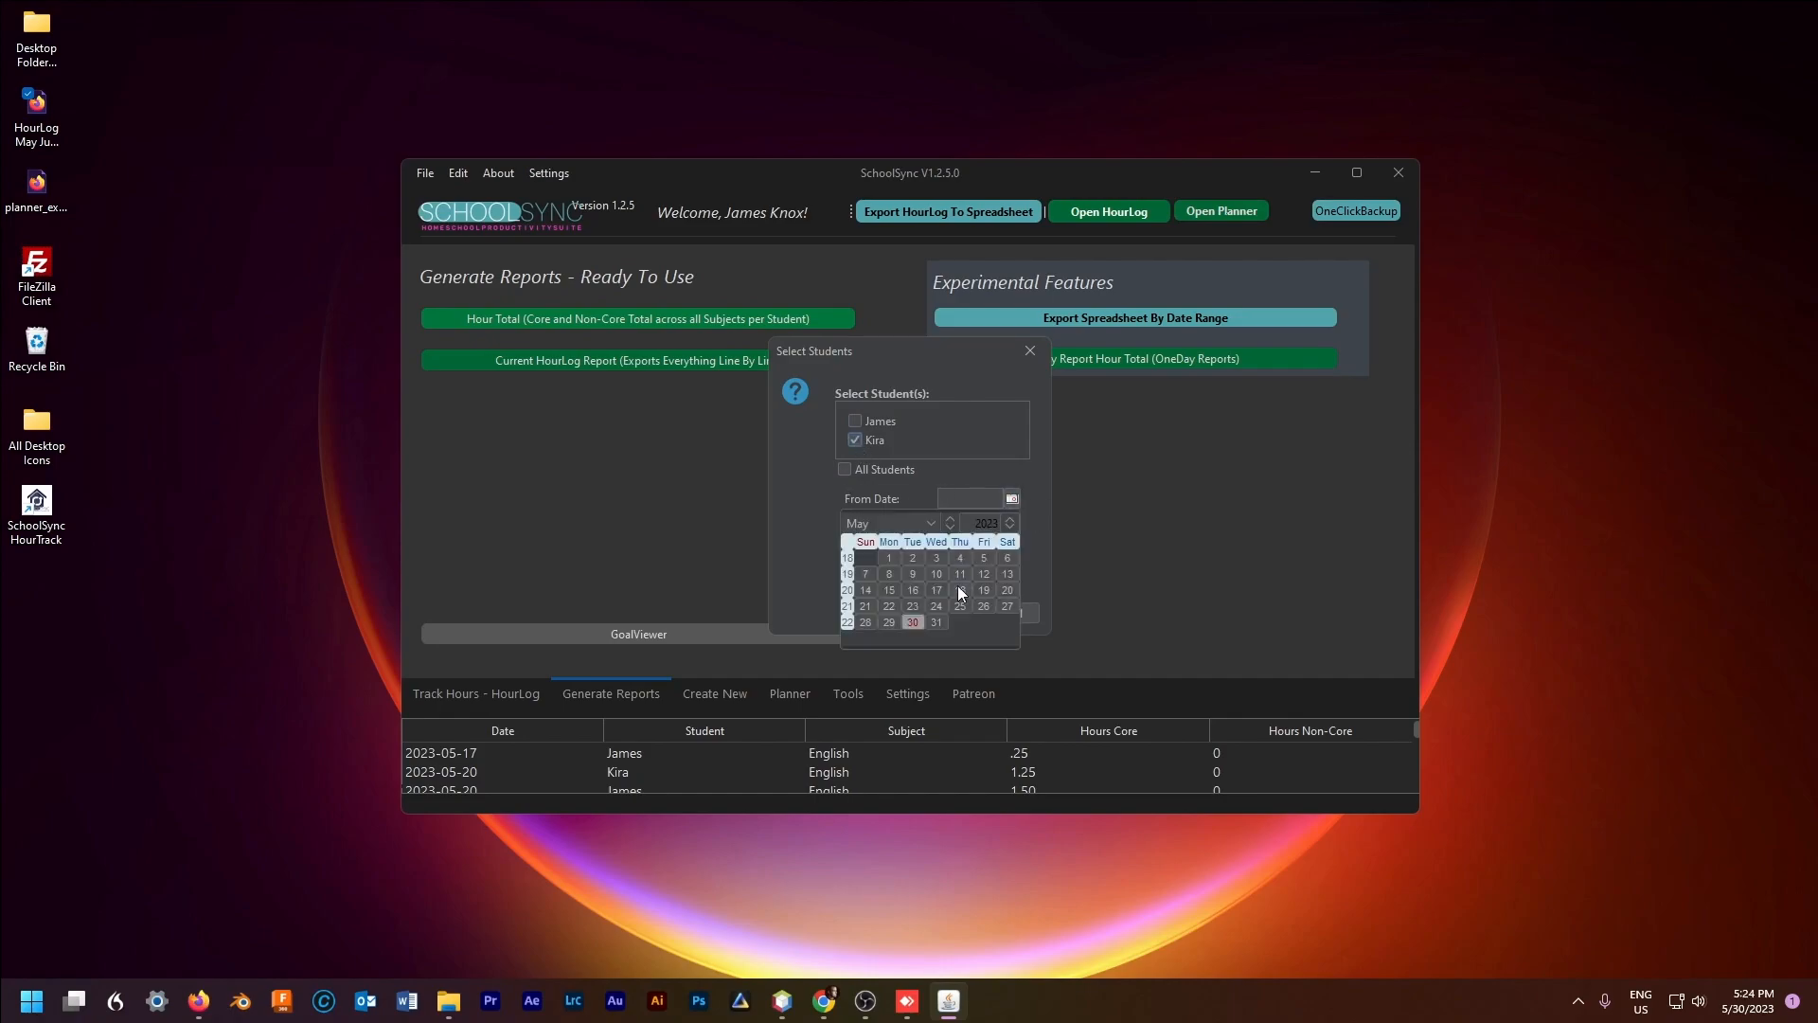
pyautogui.click(892, 558)
pyautogui.click(1012, 528)
pyautogui.click(932, 651)
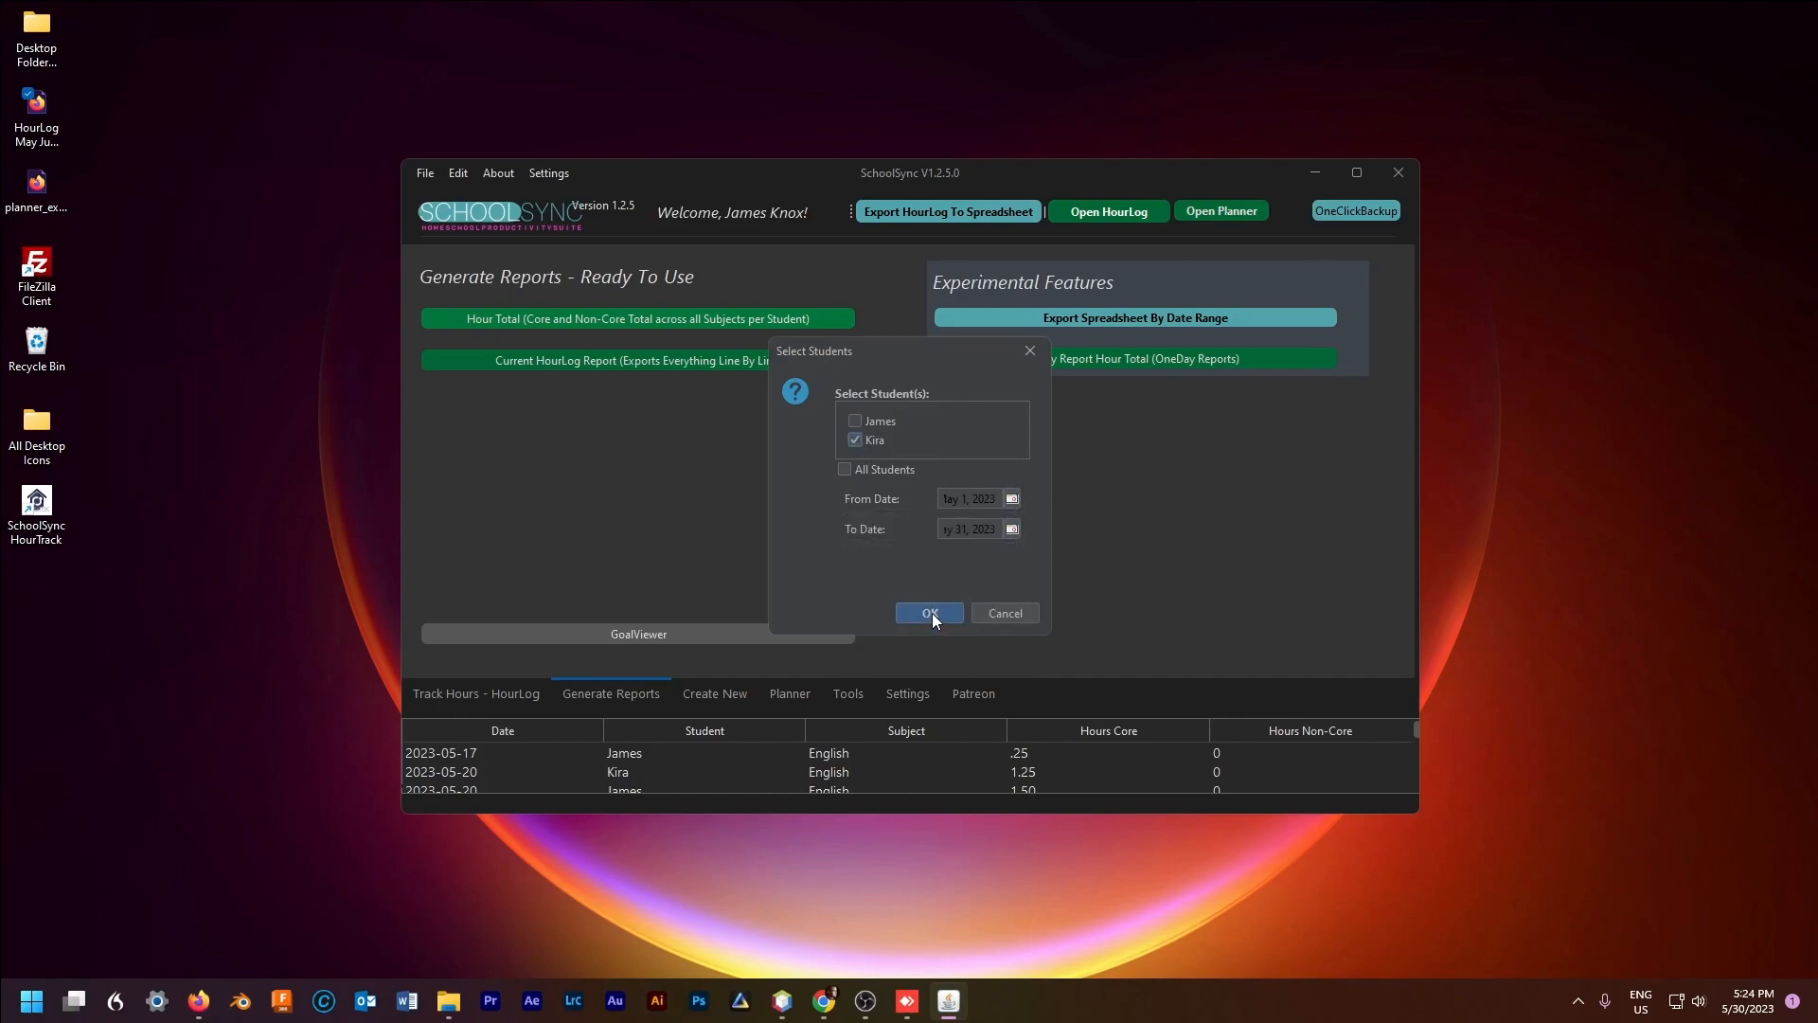
pyautogui.click(932, 614)
pyautogui.click(930, 556)
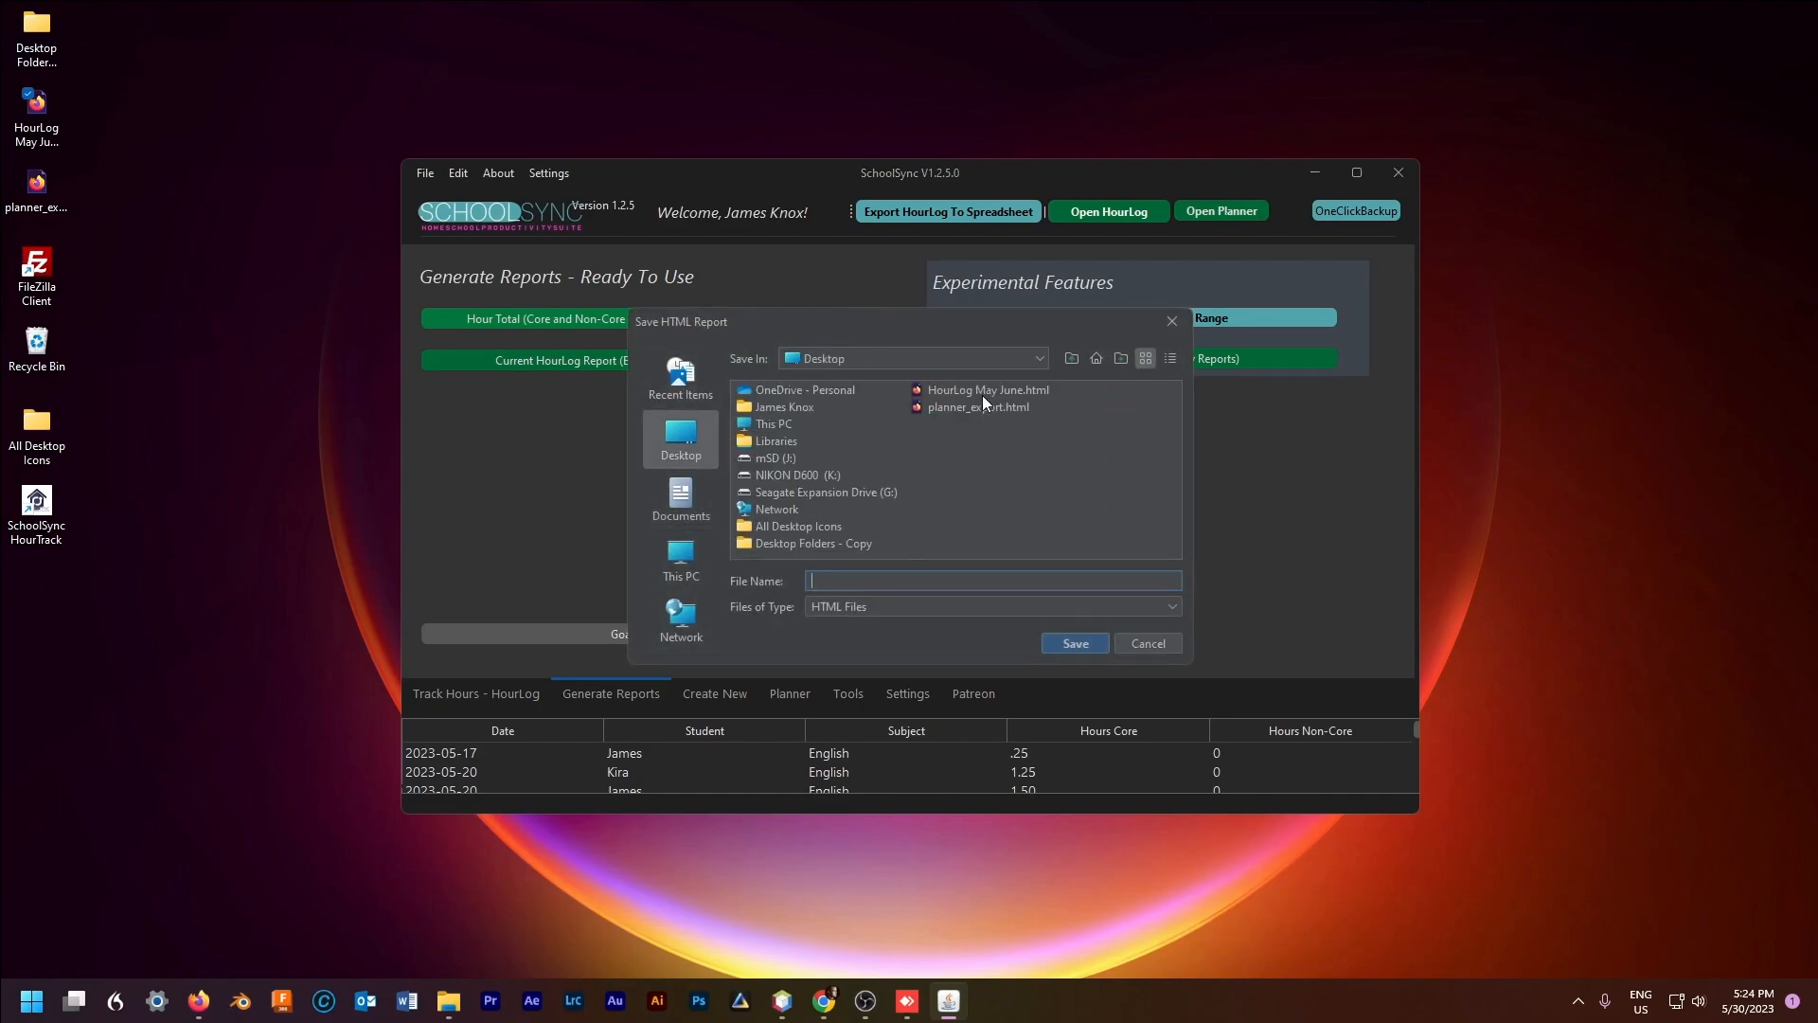
# Step: Save the report as 'HourLog May', view it in Firefox, then minimize the browser
pyautogui.write('HourLog May')
pyautogui.press('BackSpace')
pyautogui.press('Return')
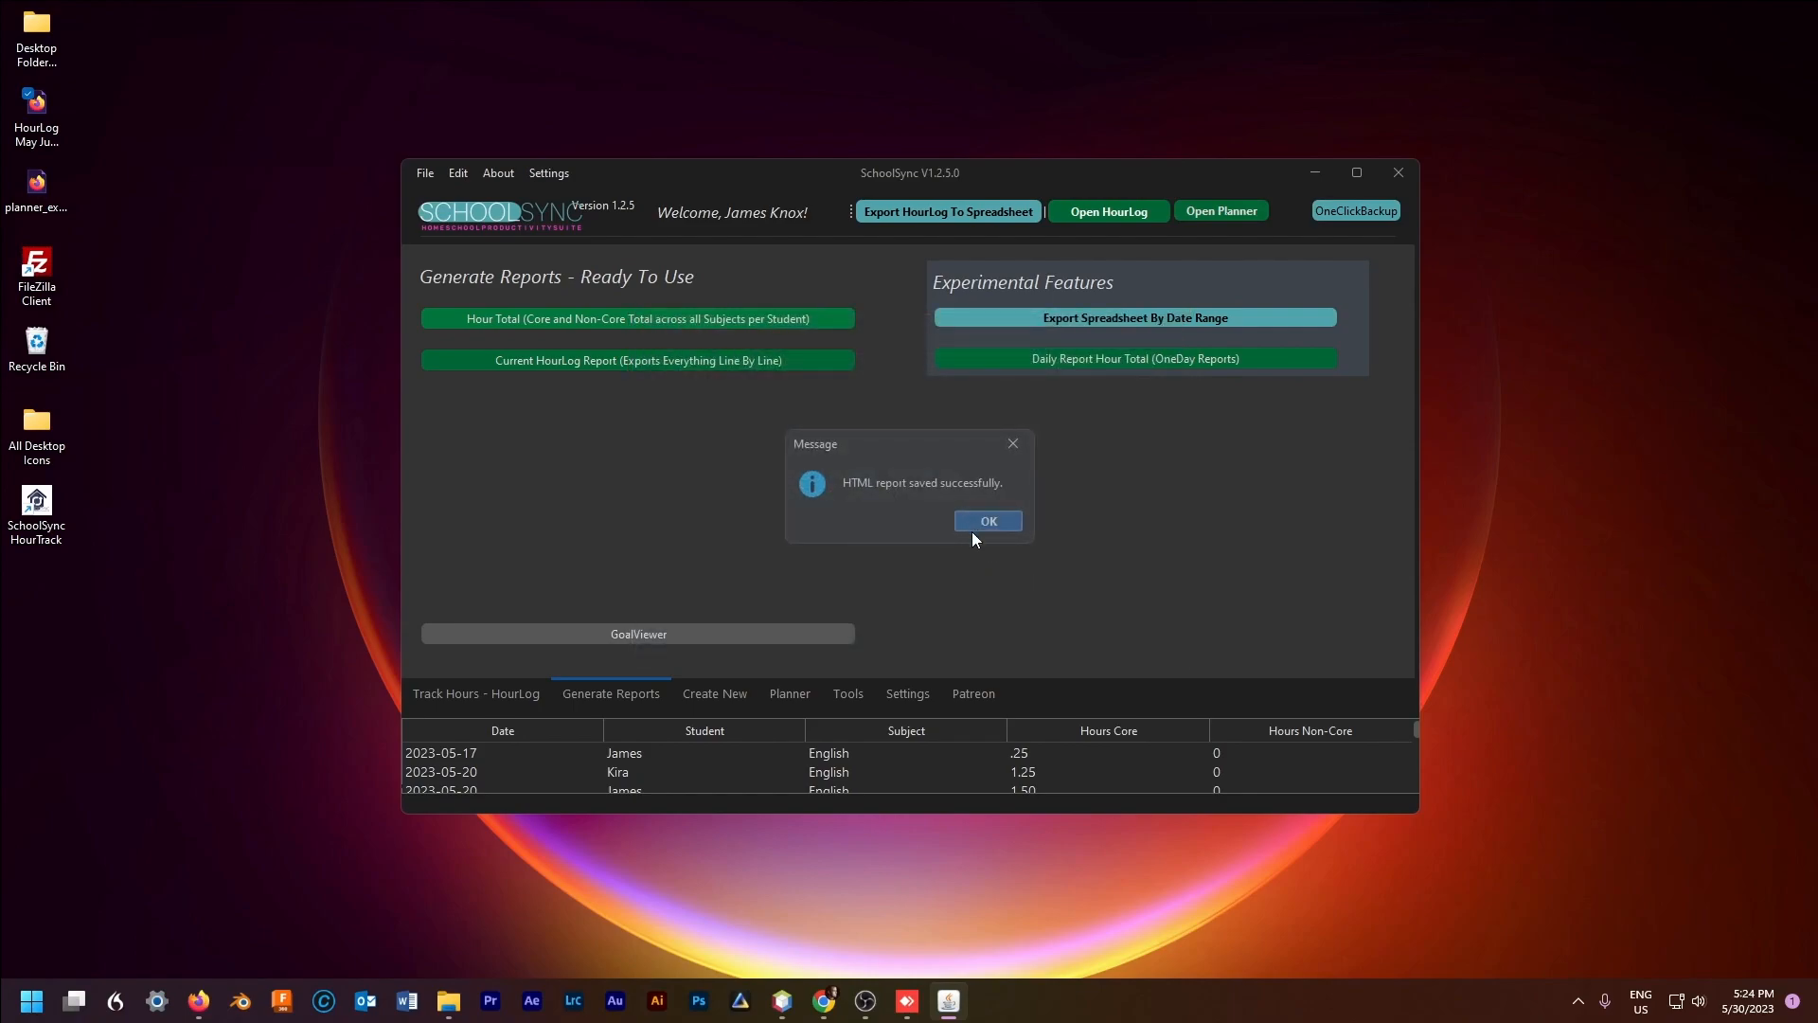
pyautogui.click(985, 518)
pyautogui.doubleClick(36, 582)
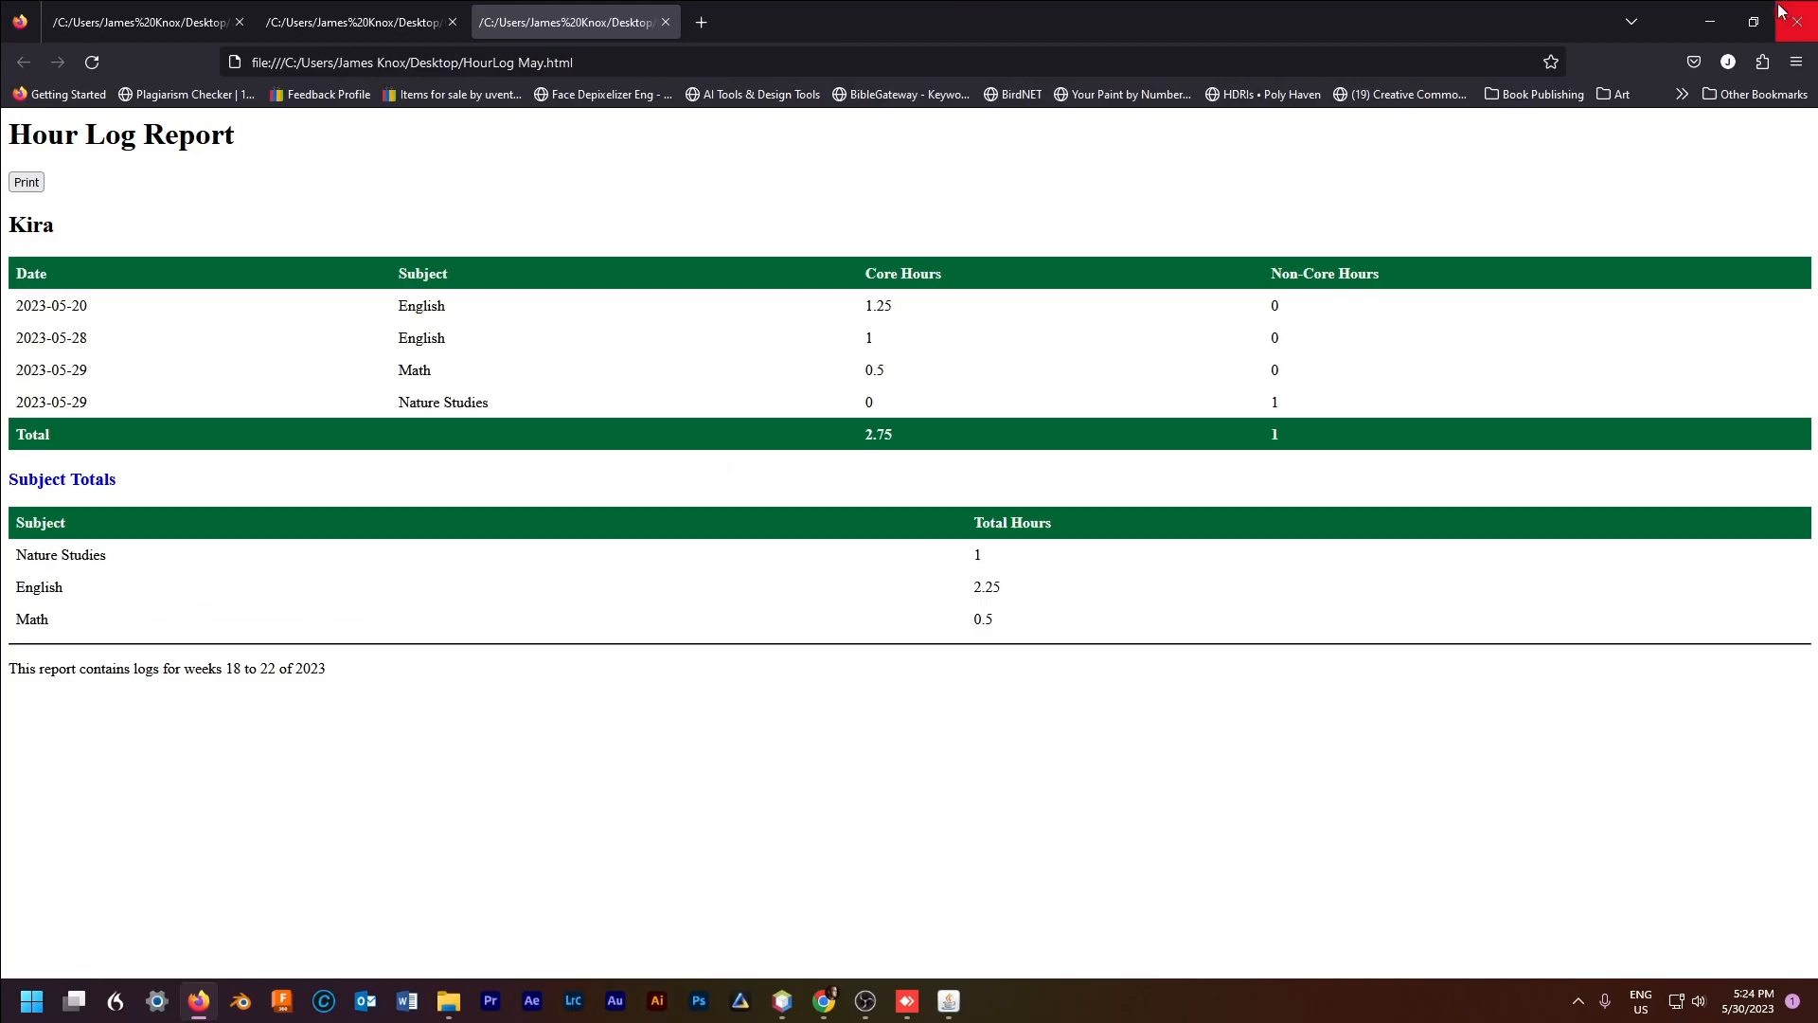
pyautogui.click(1710, 21)
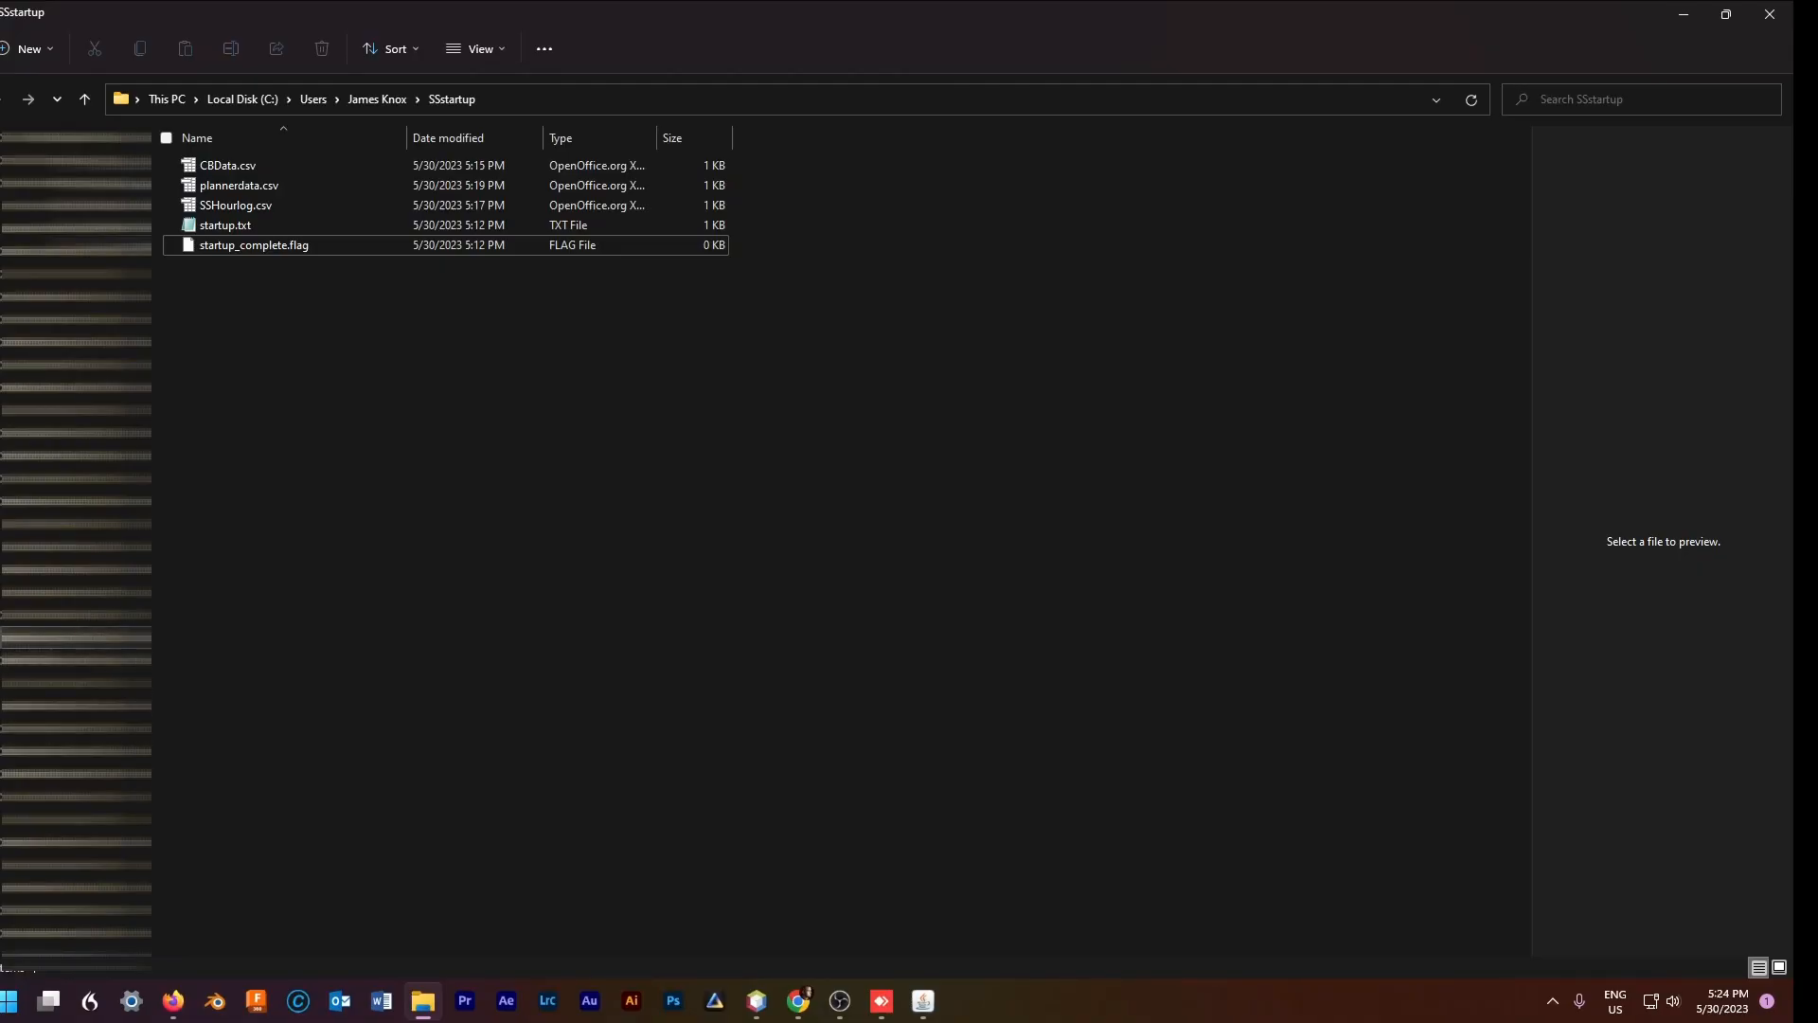
# Step: Show the Documents > SanitysavingSoftware folder beside SchoolSync and run OneClickBackup
pyautogui.click(76, 636)
pyautogui.doubleClick(929, 19)
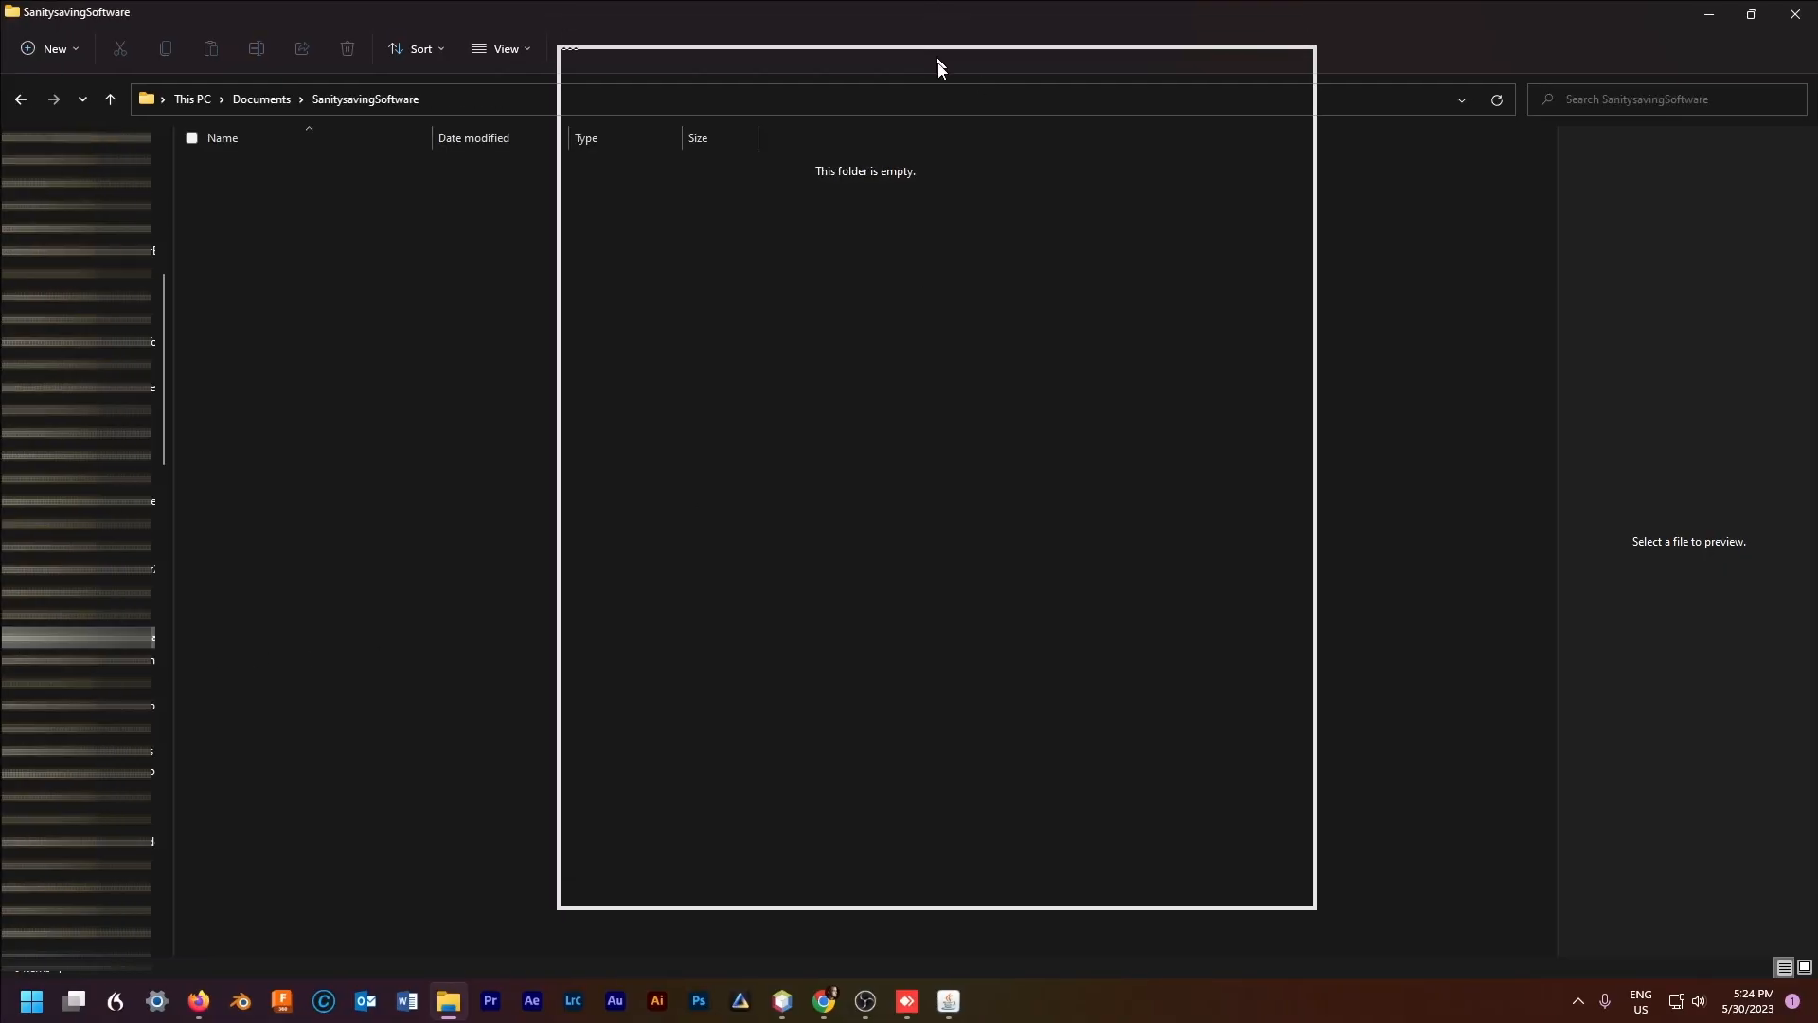
pyautogui.moveTo(985, 159); pyautogui.dragTo(304, 71)
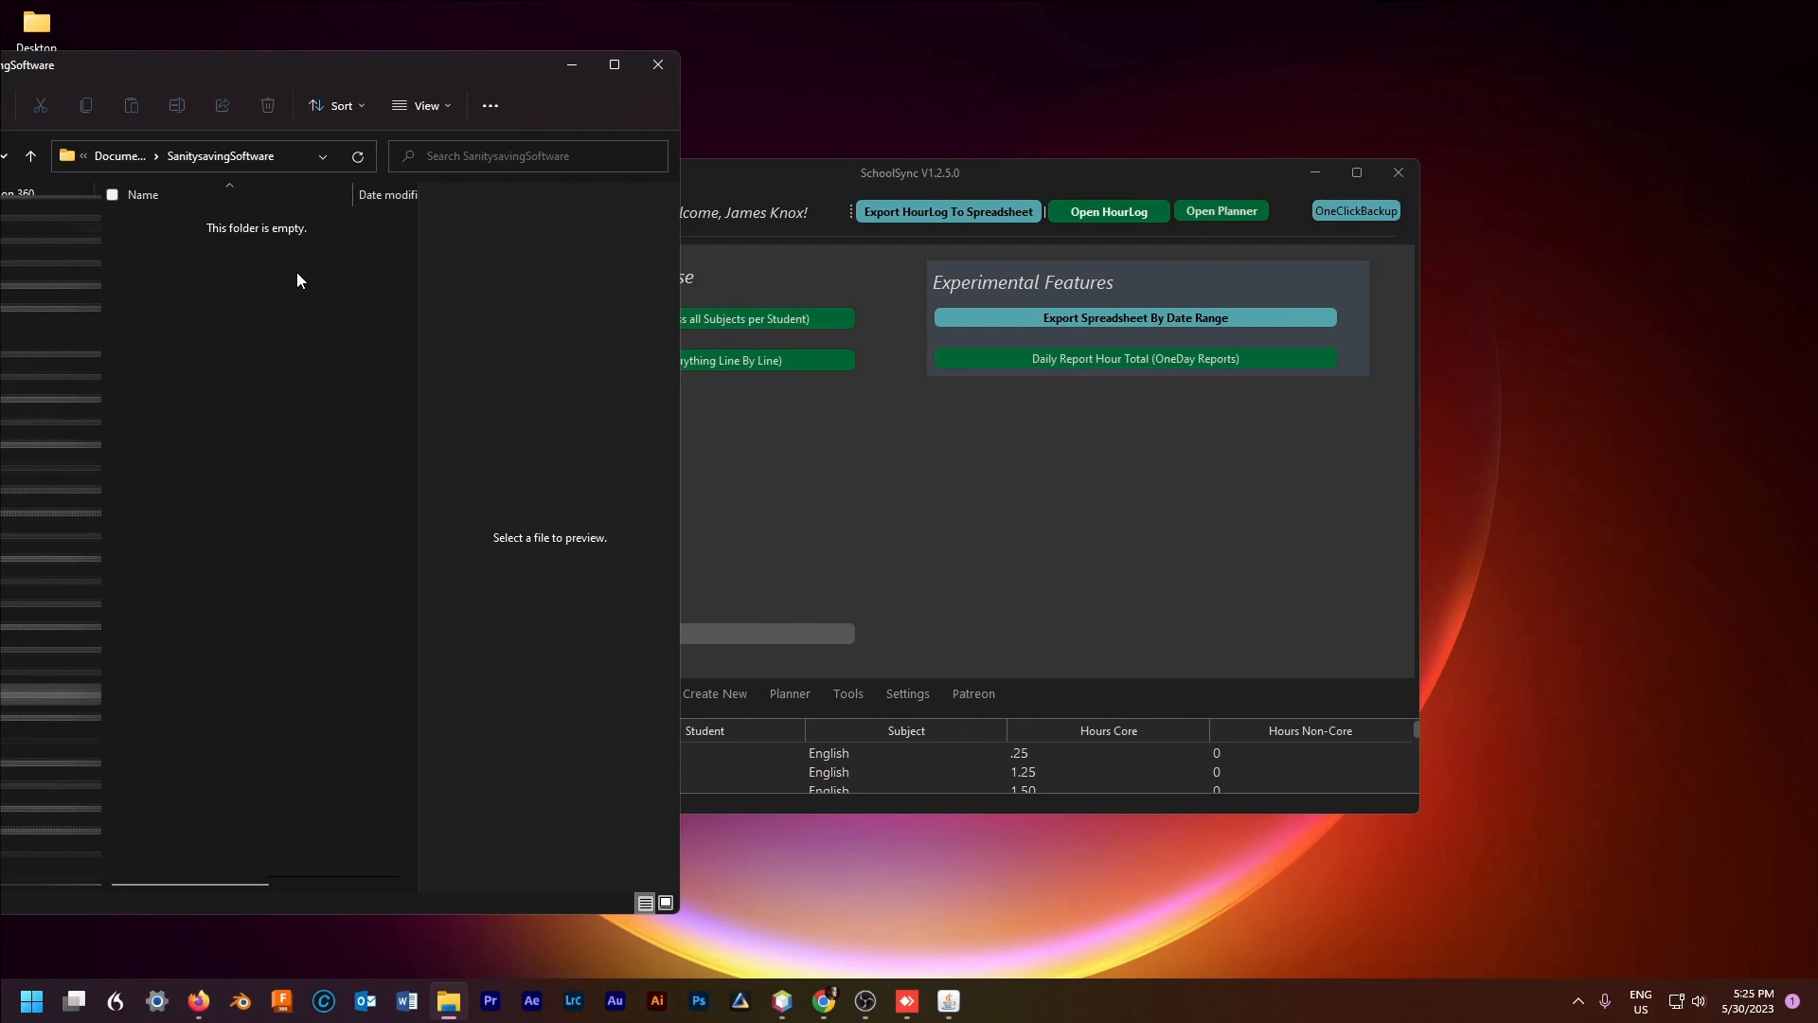
pyautogui.click(1357, 212)
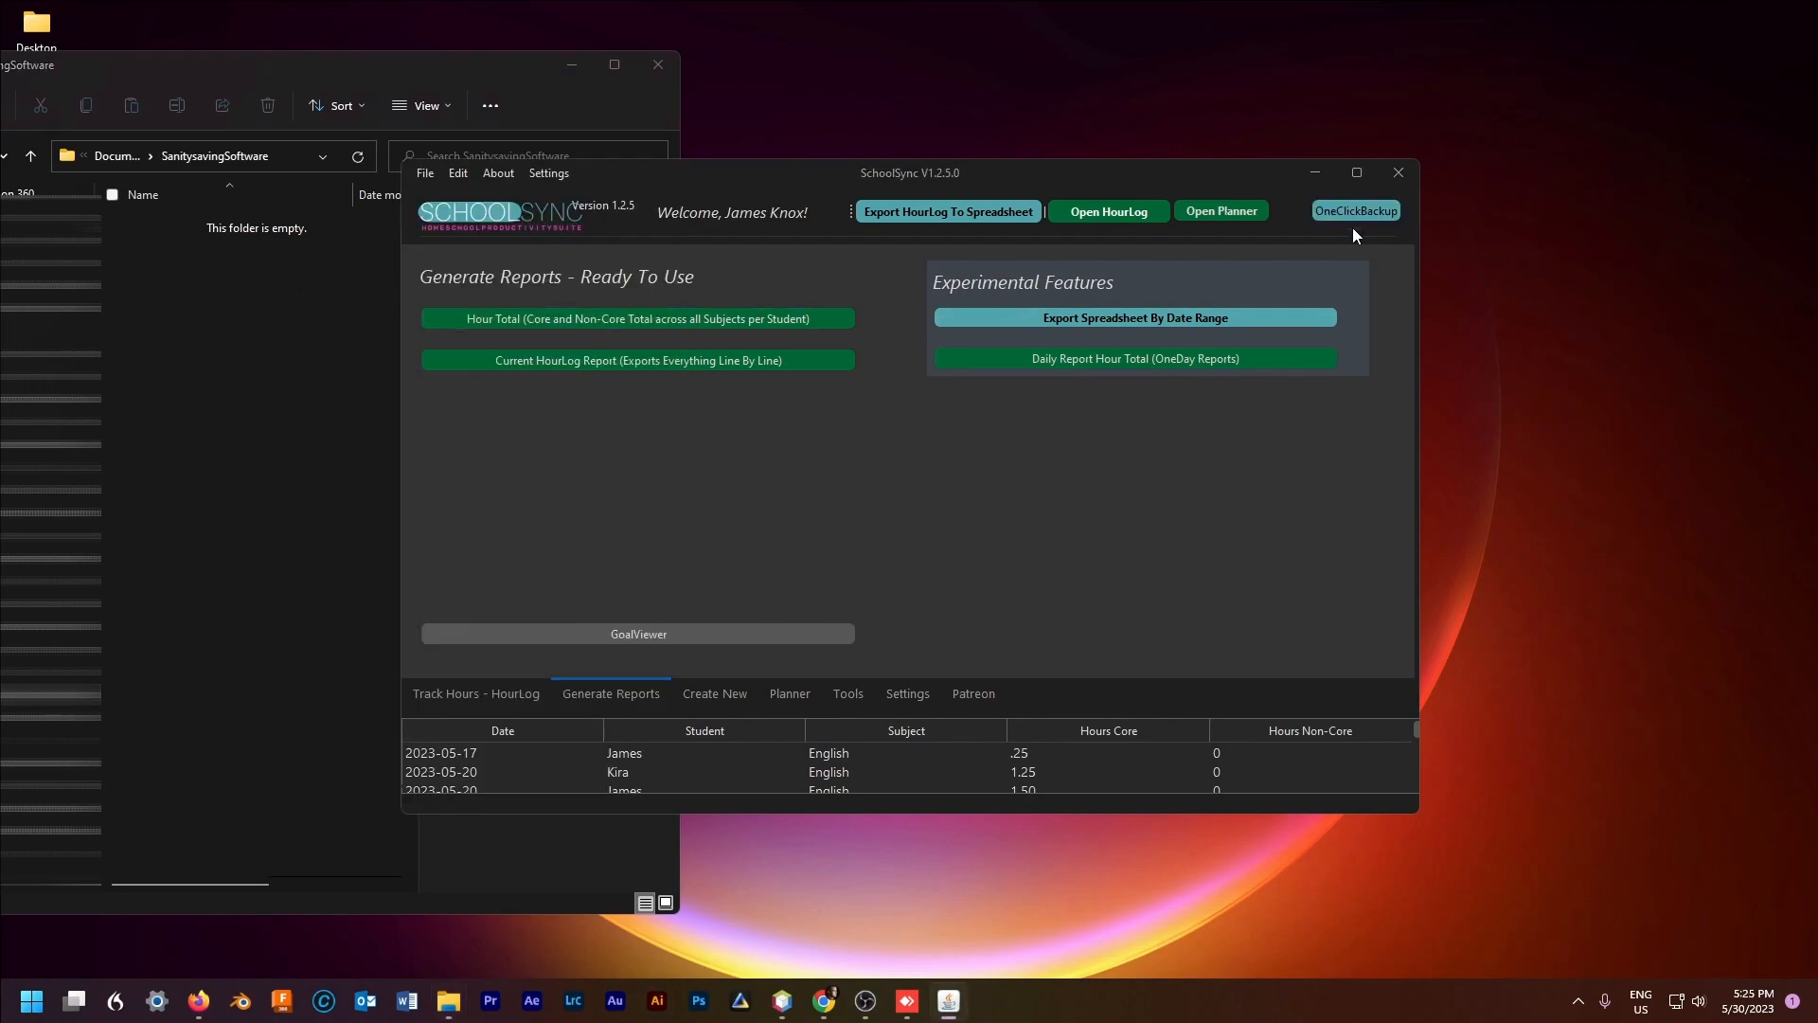
# Step: Inspect CBdata.csv, plannerdata.csv and SShourlog.csv in backup_data, then open SShourlog.csv in Calc
pyautogui.moveTo(361, 13); pyautogui.dragTo(468, 60)
pyautogui.moveTo(424, 310); pyautogui.dragTo(361, 218)
pyautogui.click(366, 224)
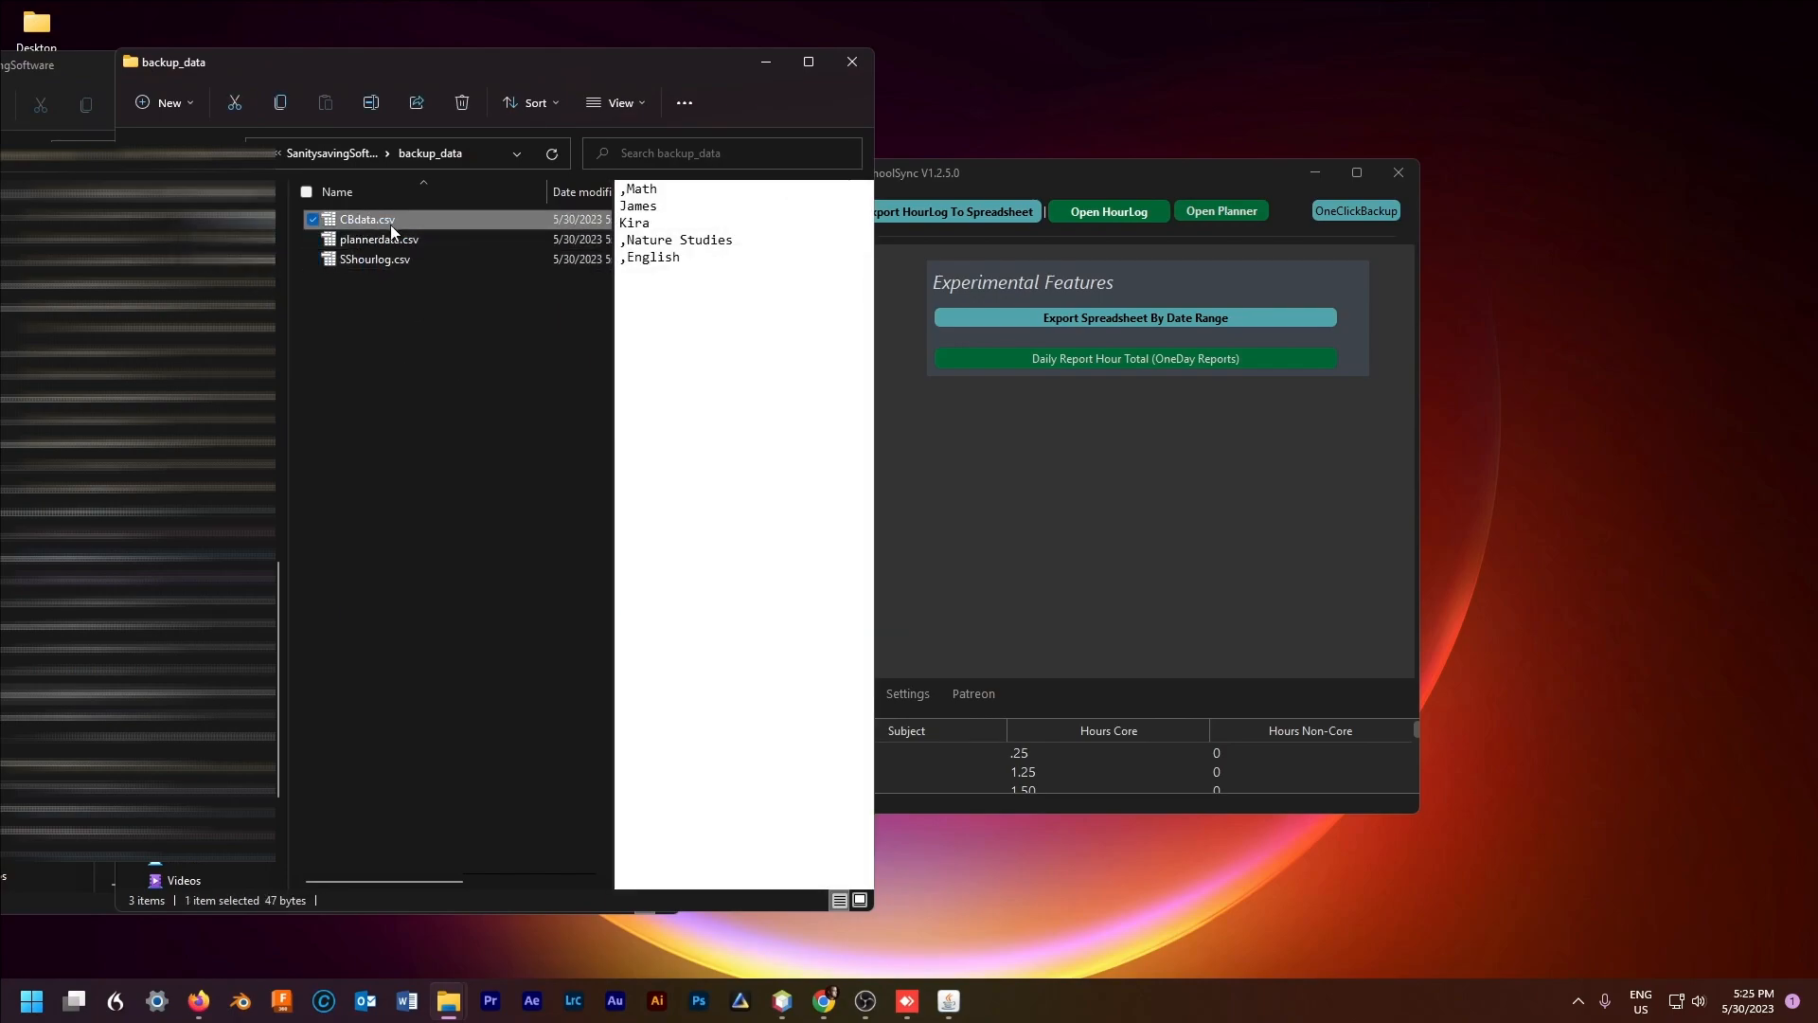
pyautogui.click(377, 240)
pyautogui.doubleClick(379, 263)
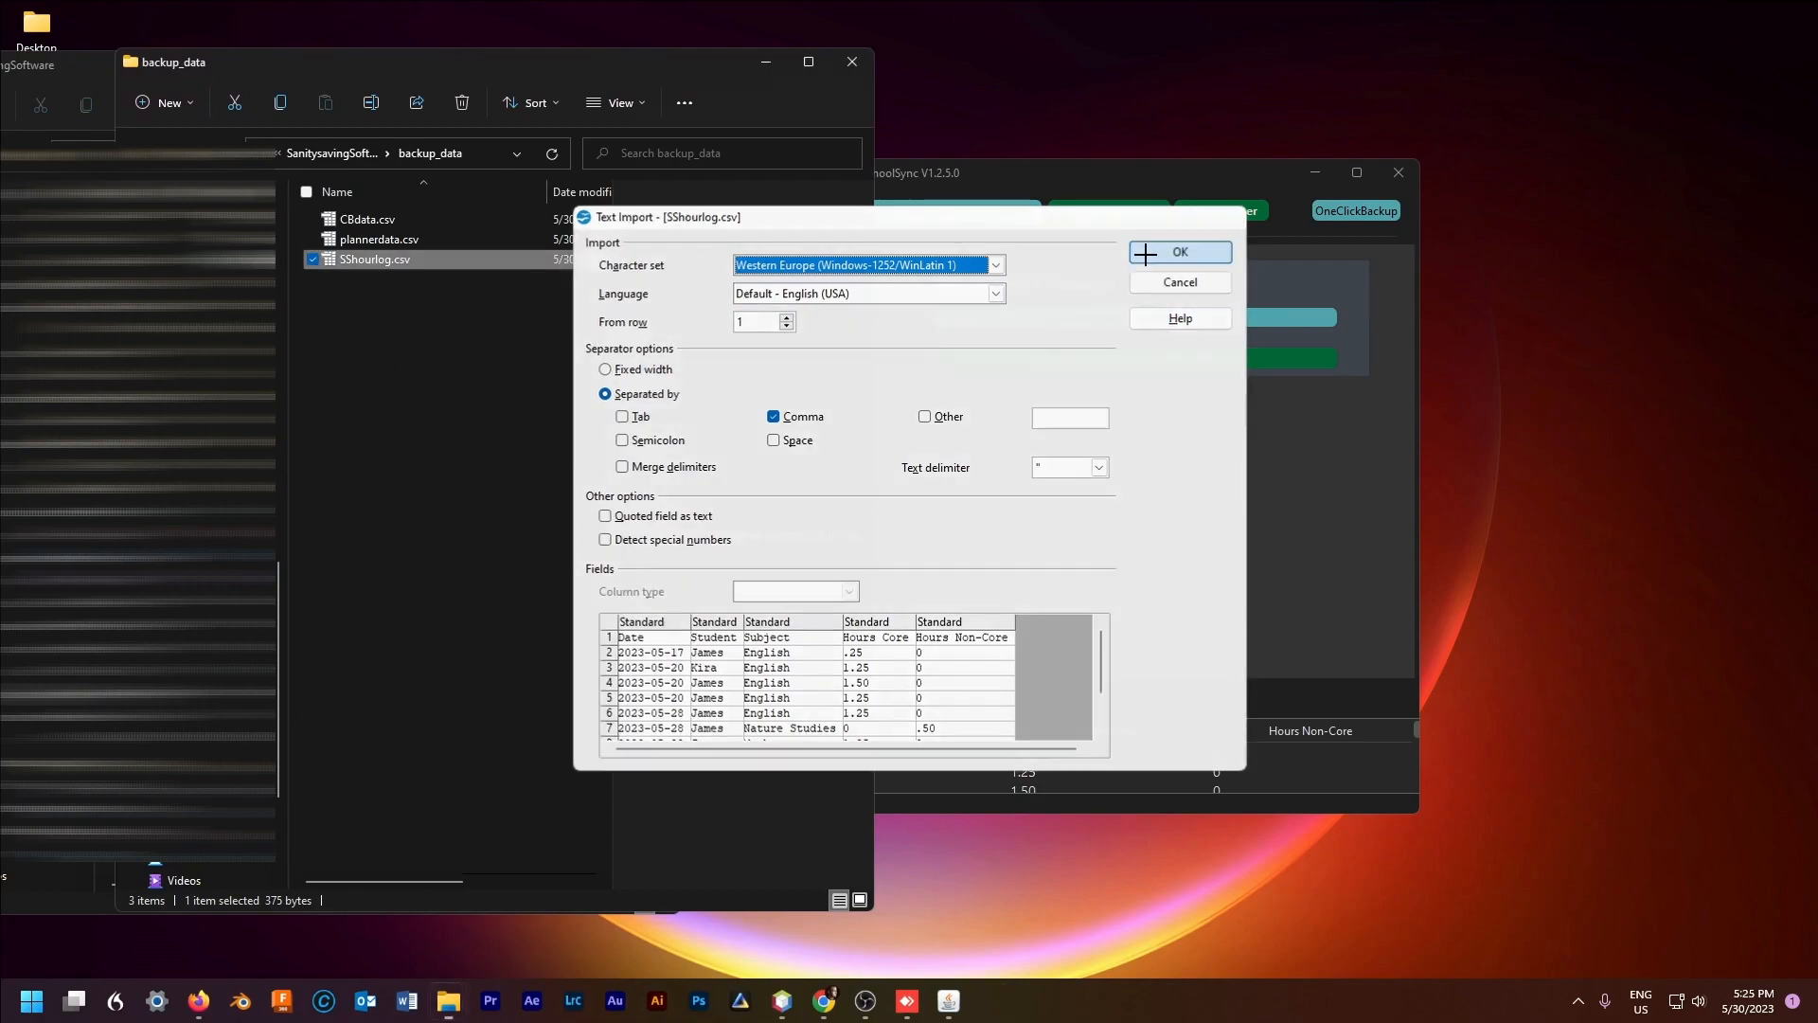
# Step: Import SShourlog.csv comma-separated, inspect cells E11, D2, C2 and B6, then minimize Calc
pyautogui.click(1181, 251)
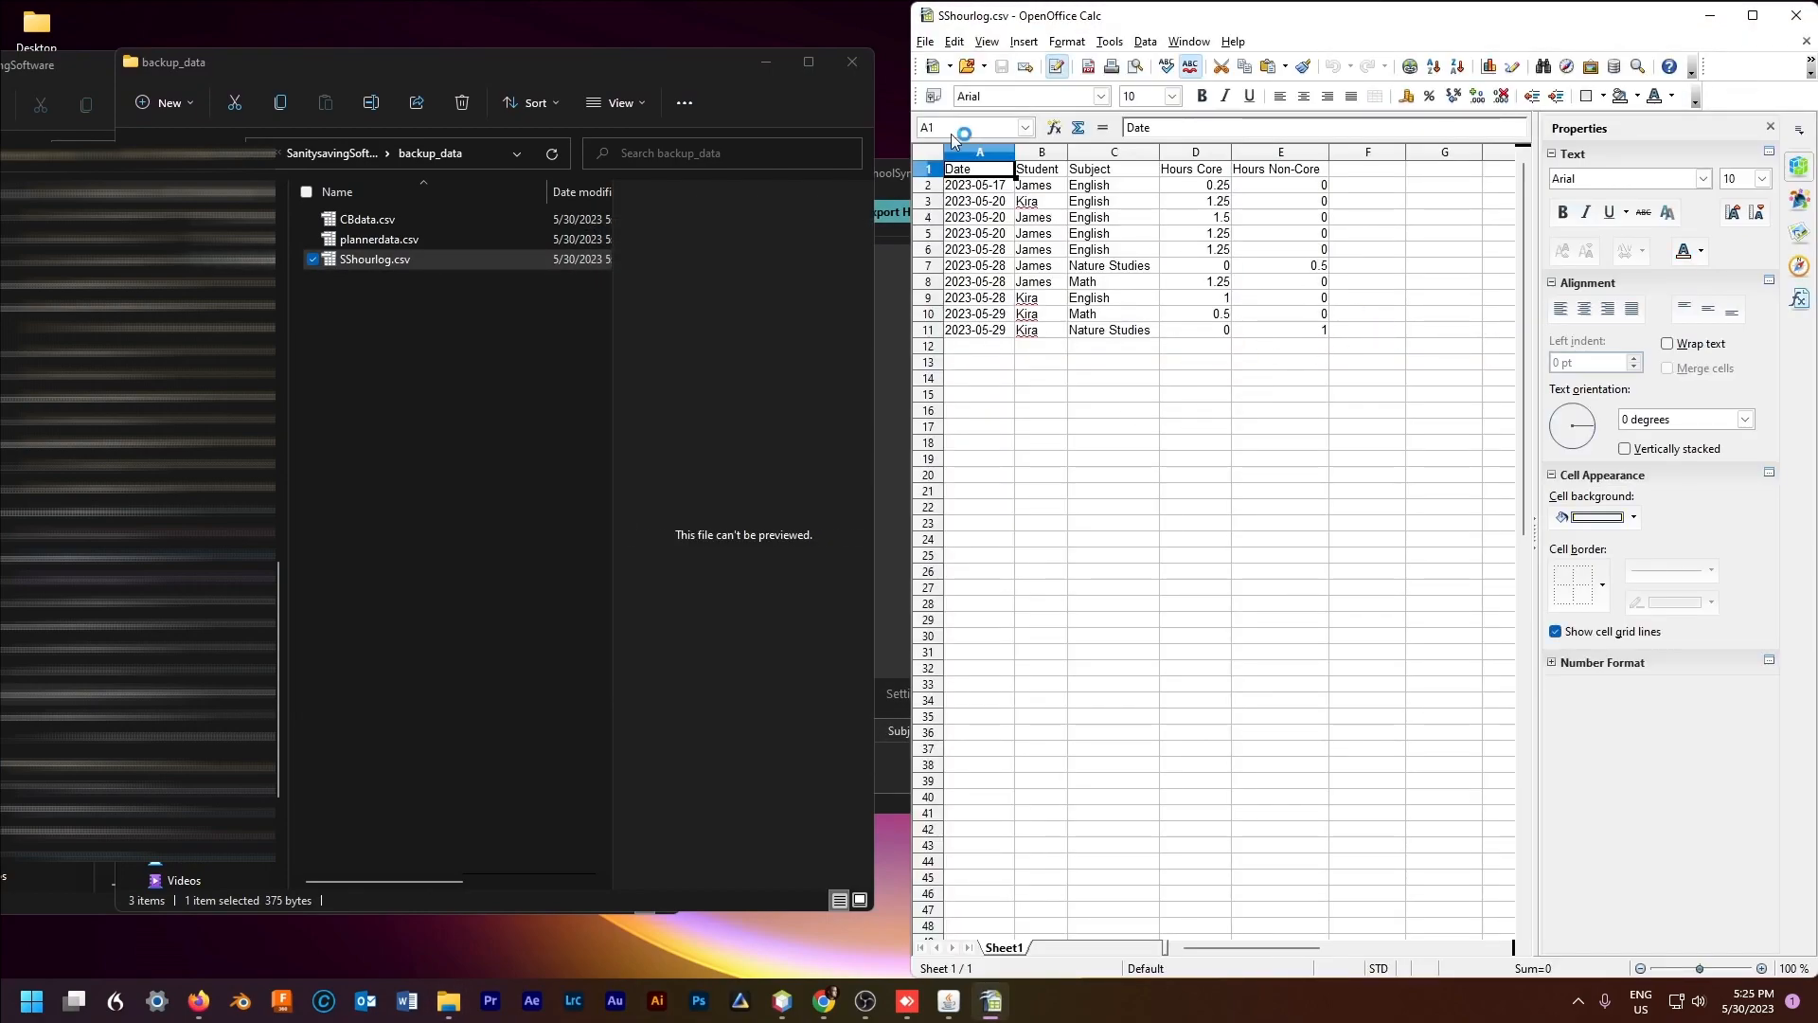
pyautogui.click(1324, 328)
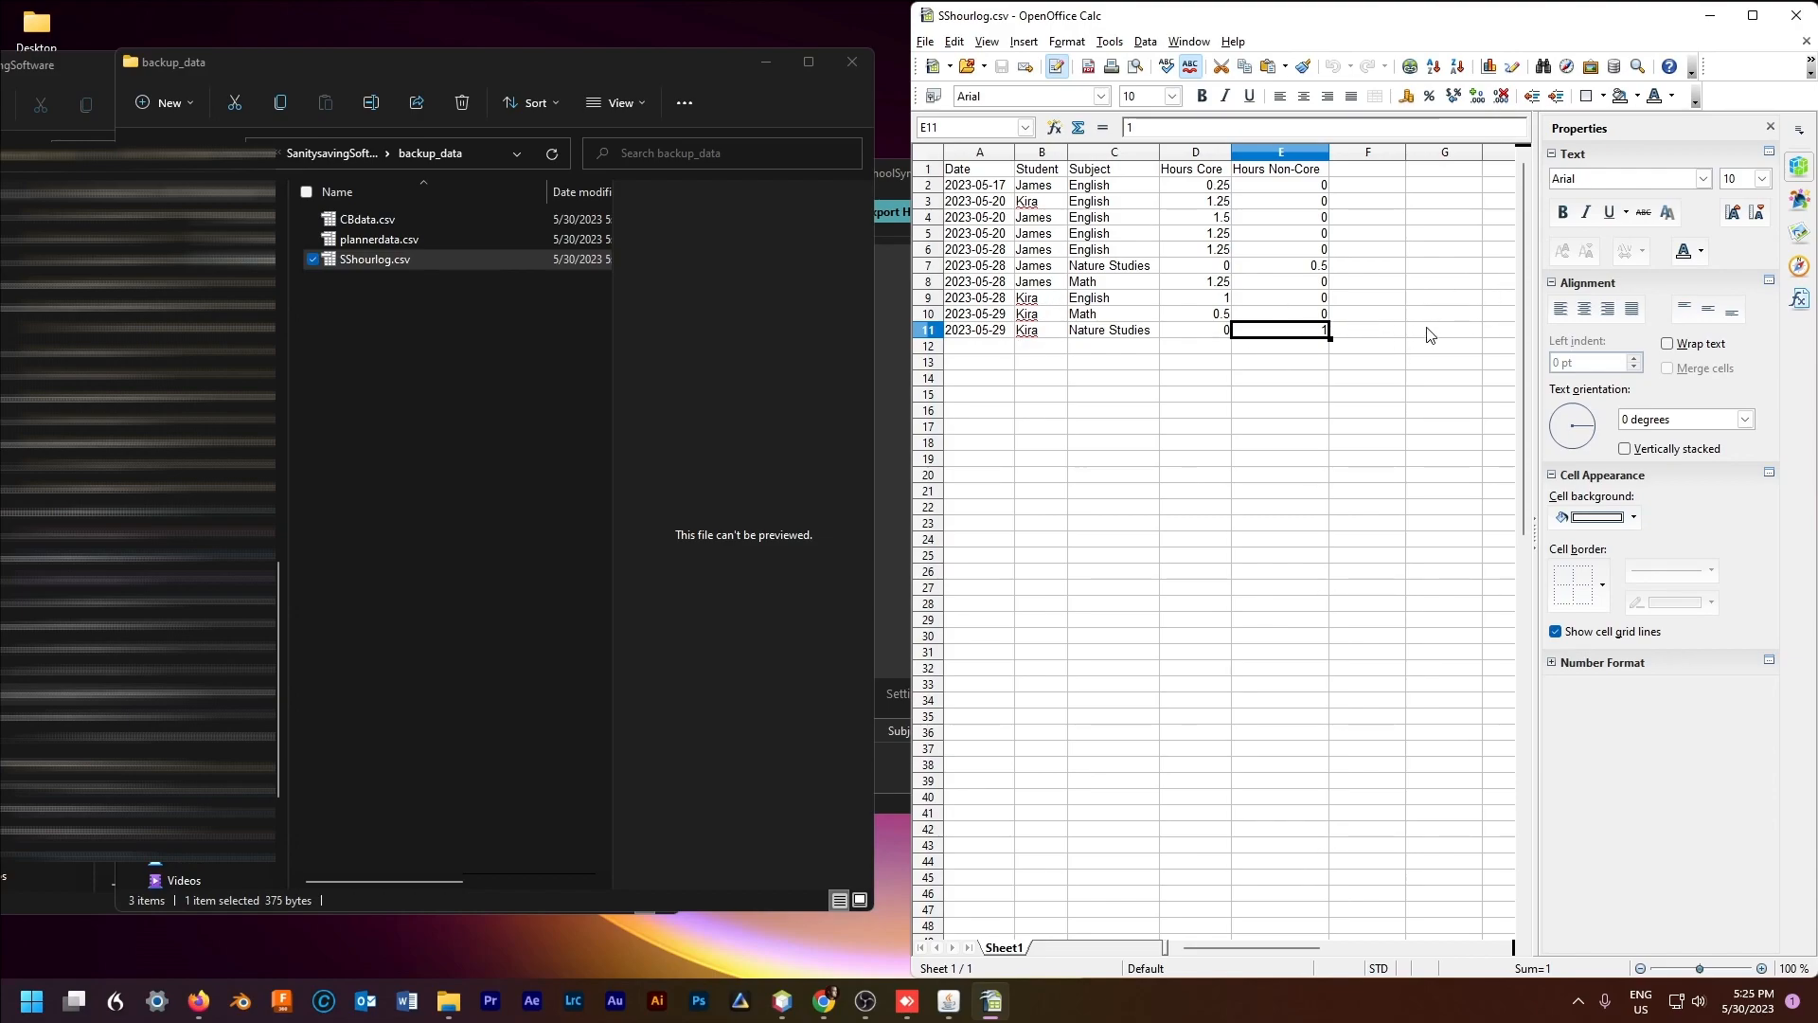
pyautogui.click(1219, 193)
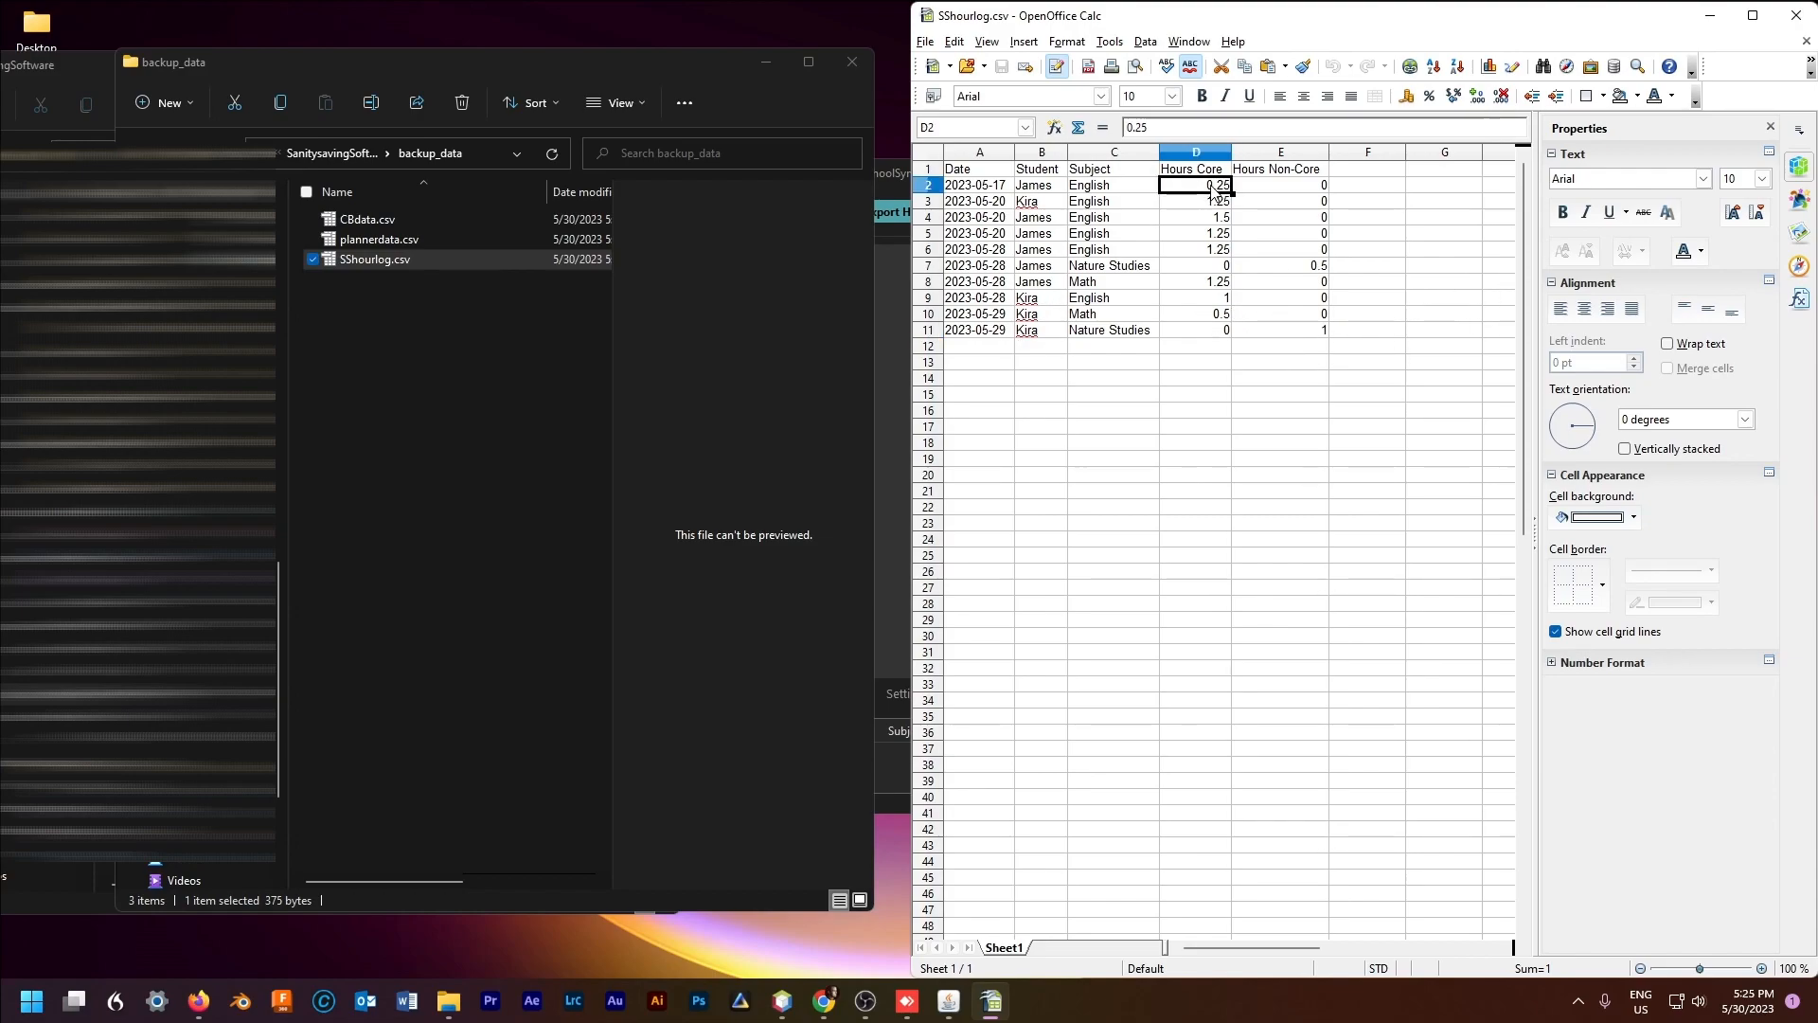
pyautogui.doubleClick(1087, 186)
pyautogui.doubleClick(1086, 186)
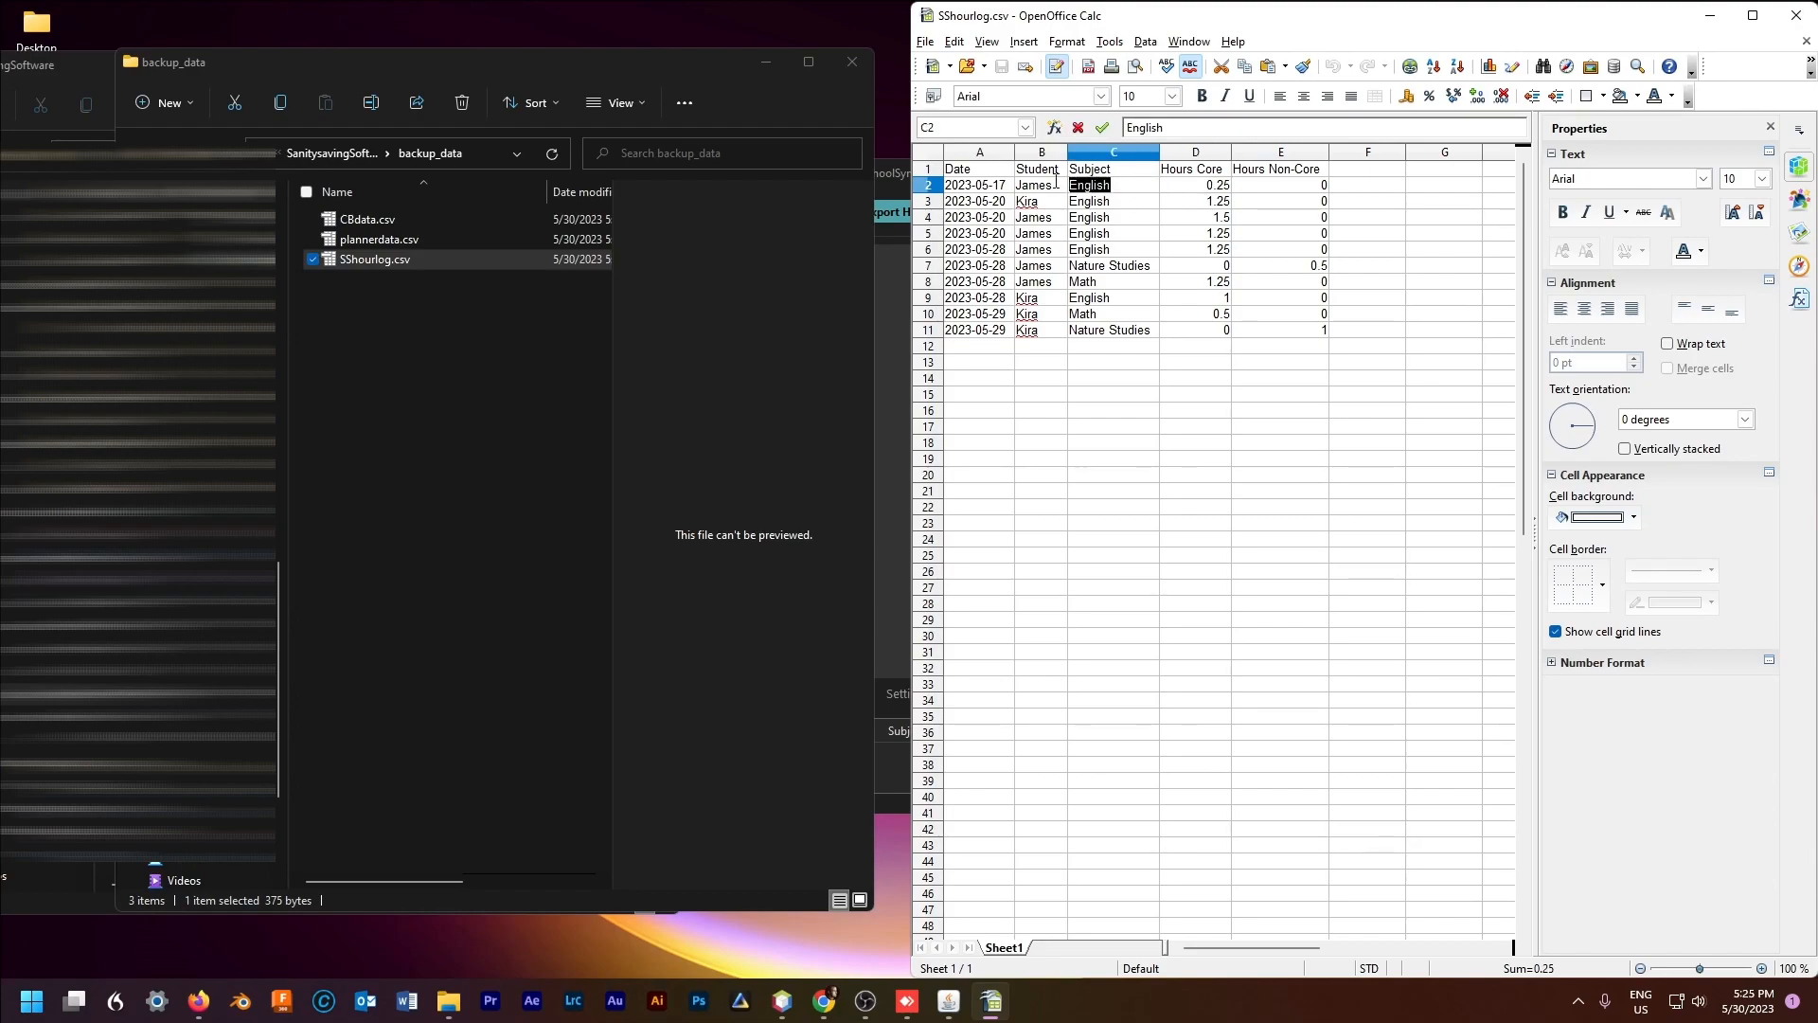
pyautogui.click(1042, 249)
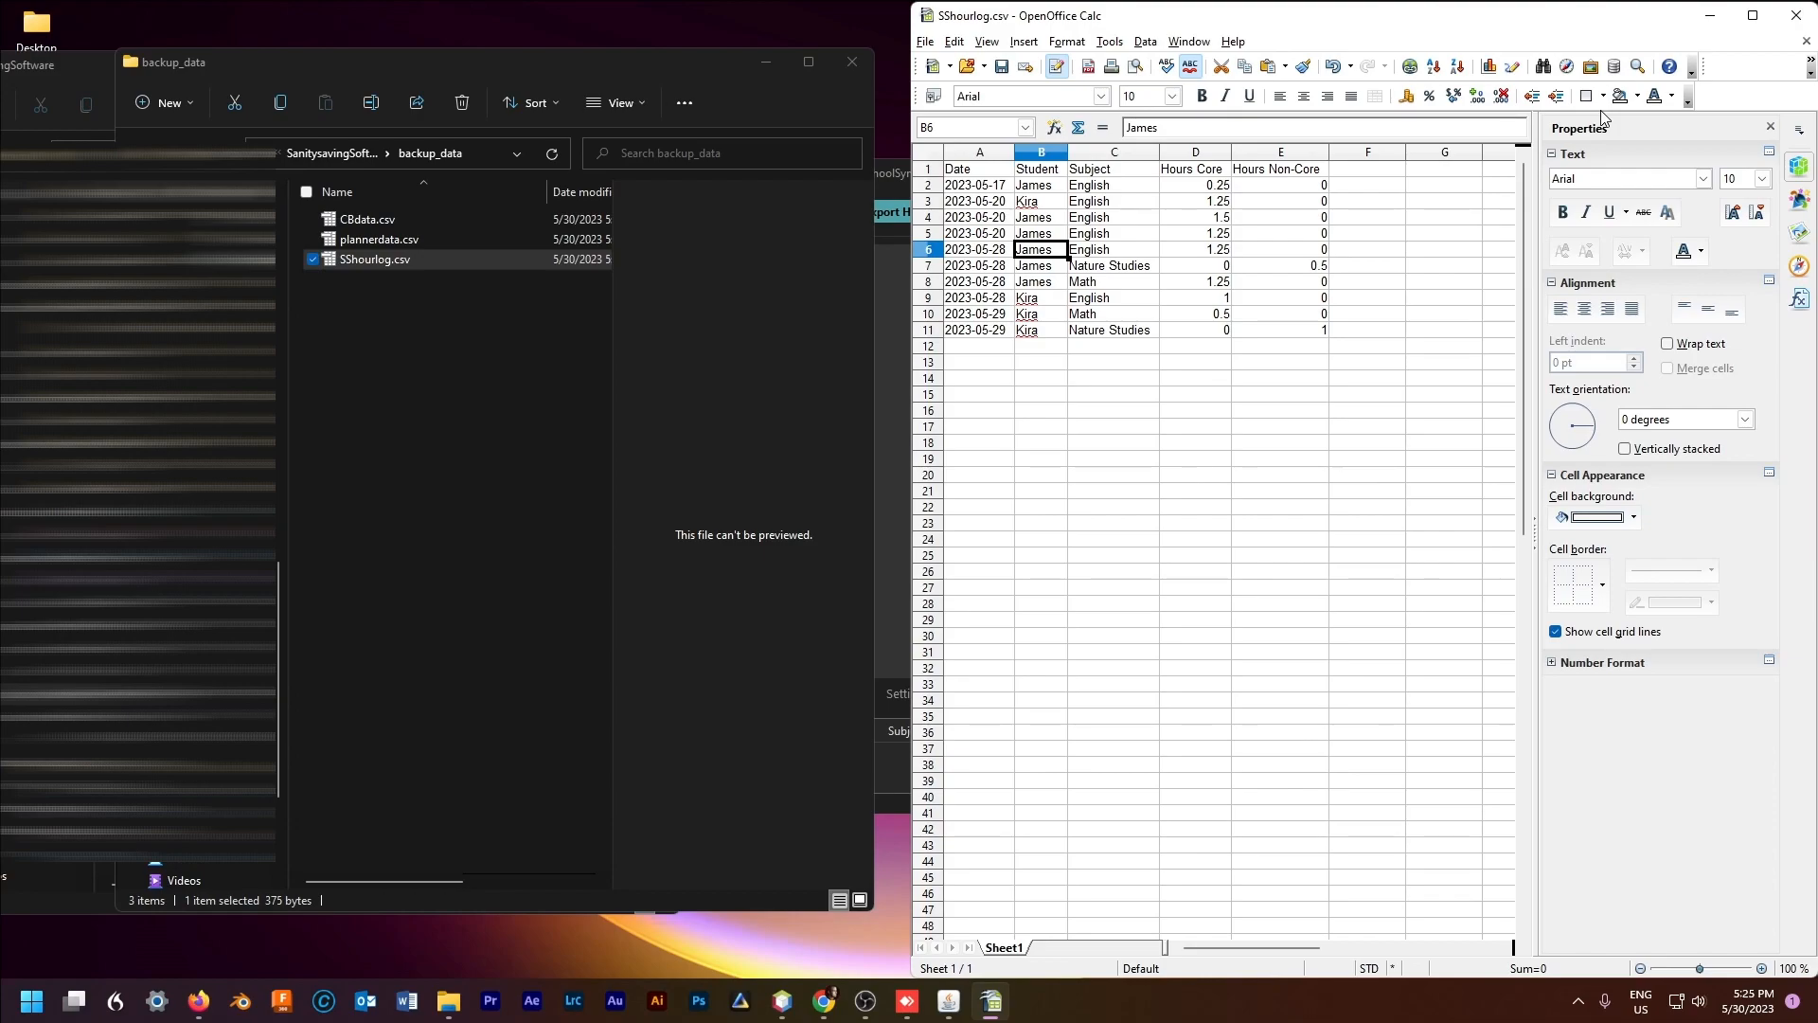
pyautogui.click(1709, 19)
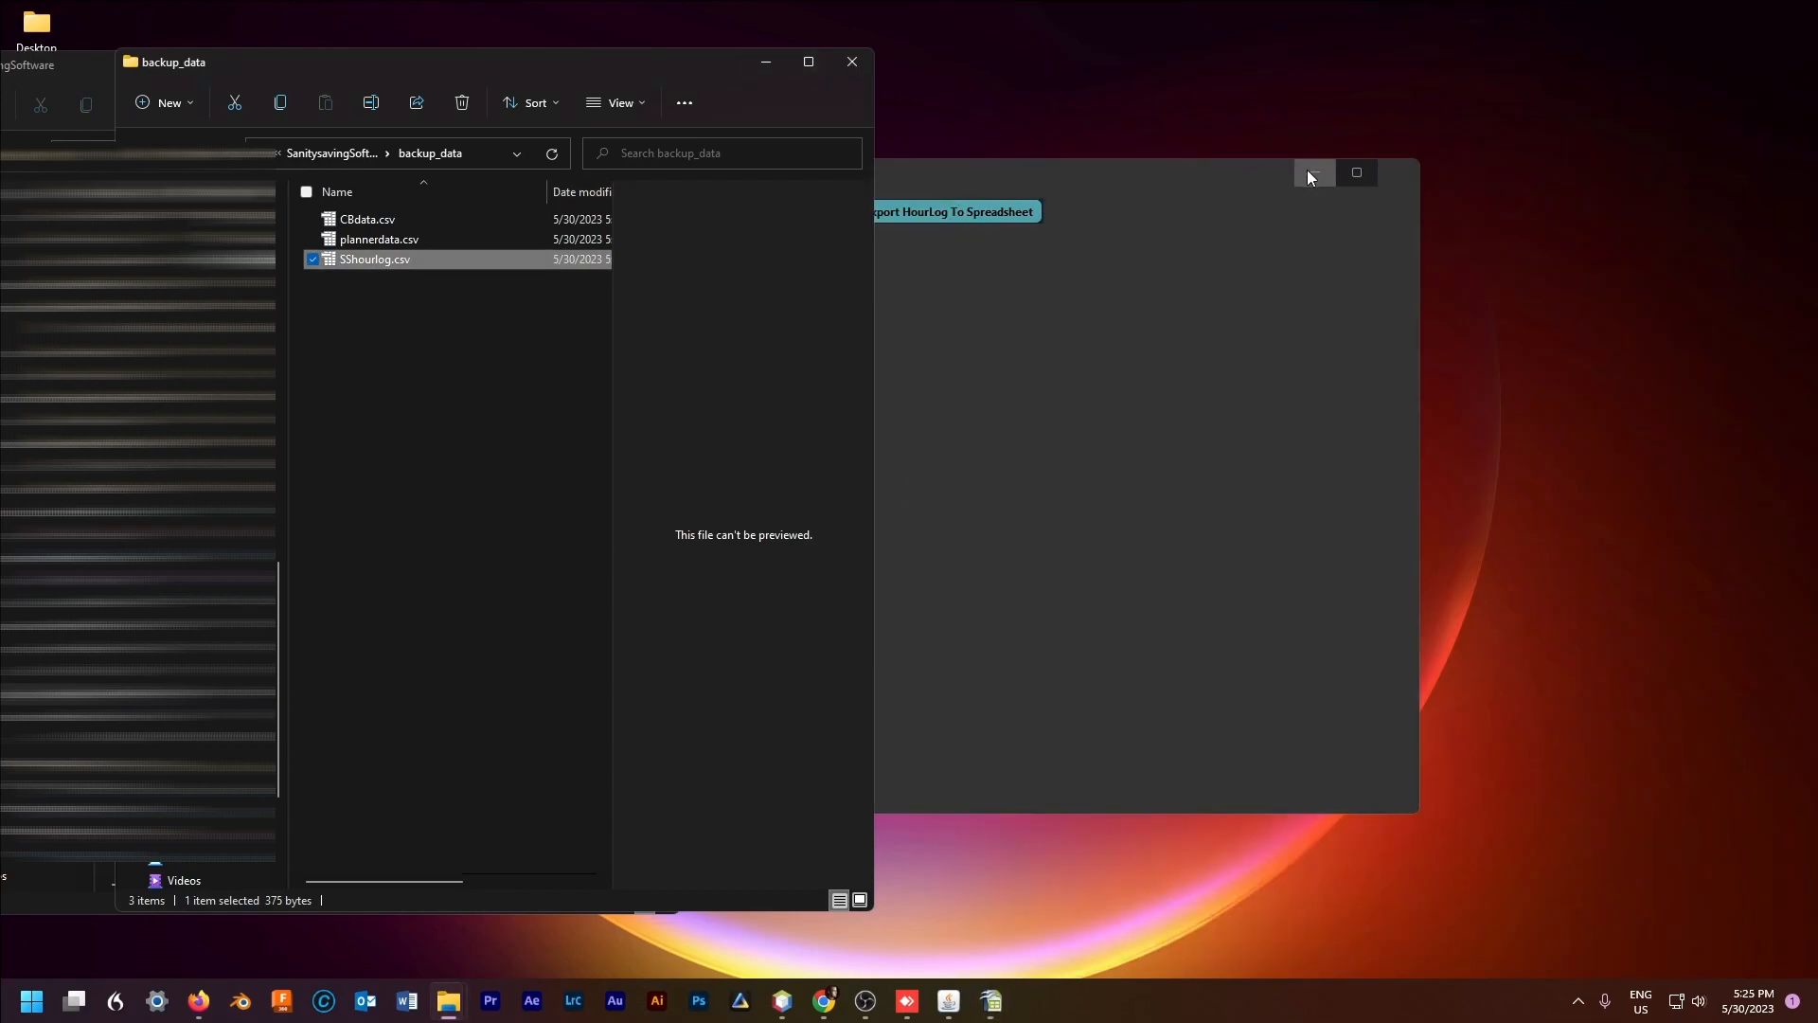
# Step: Bring SchoolSync to the front, minimize both Explorer windows, and centre the SchoolSync window
pyautogui.click(1312, 173)
pyautogui.click(949, 1002)
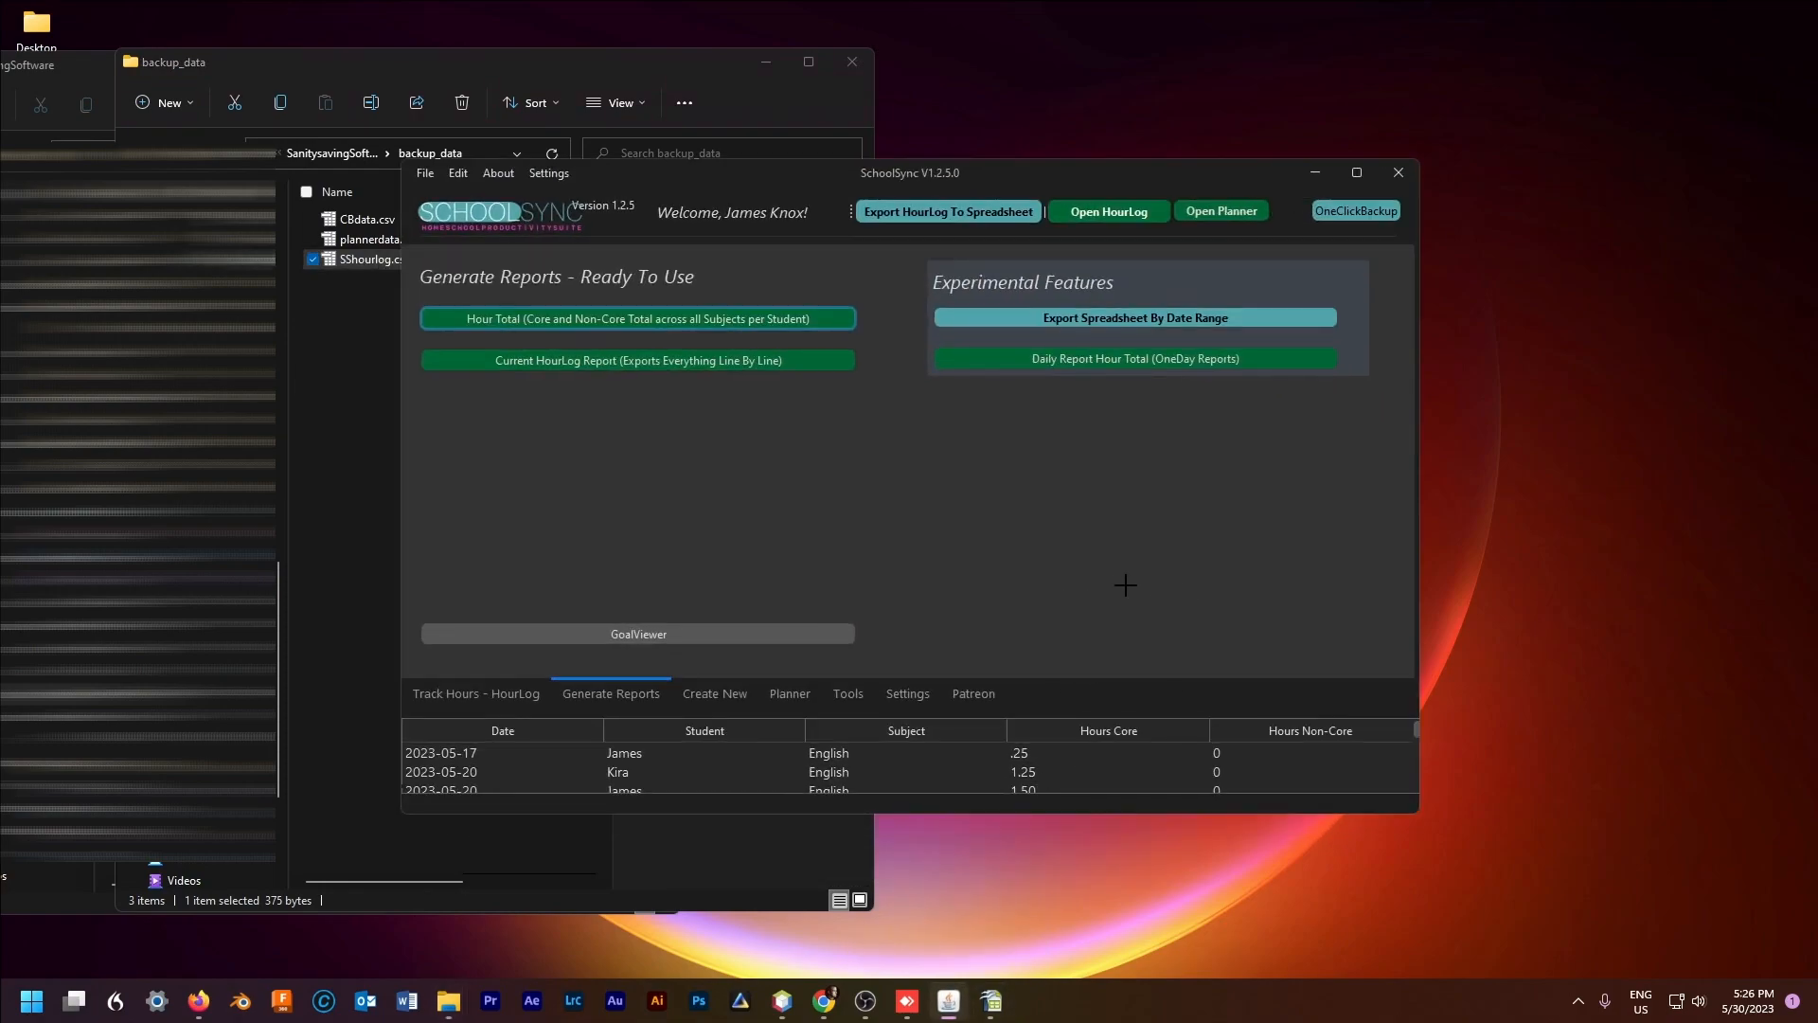
pyautogui.click(766, 63)
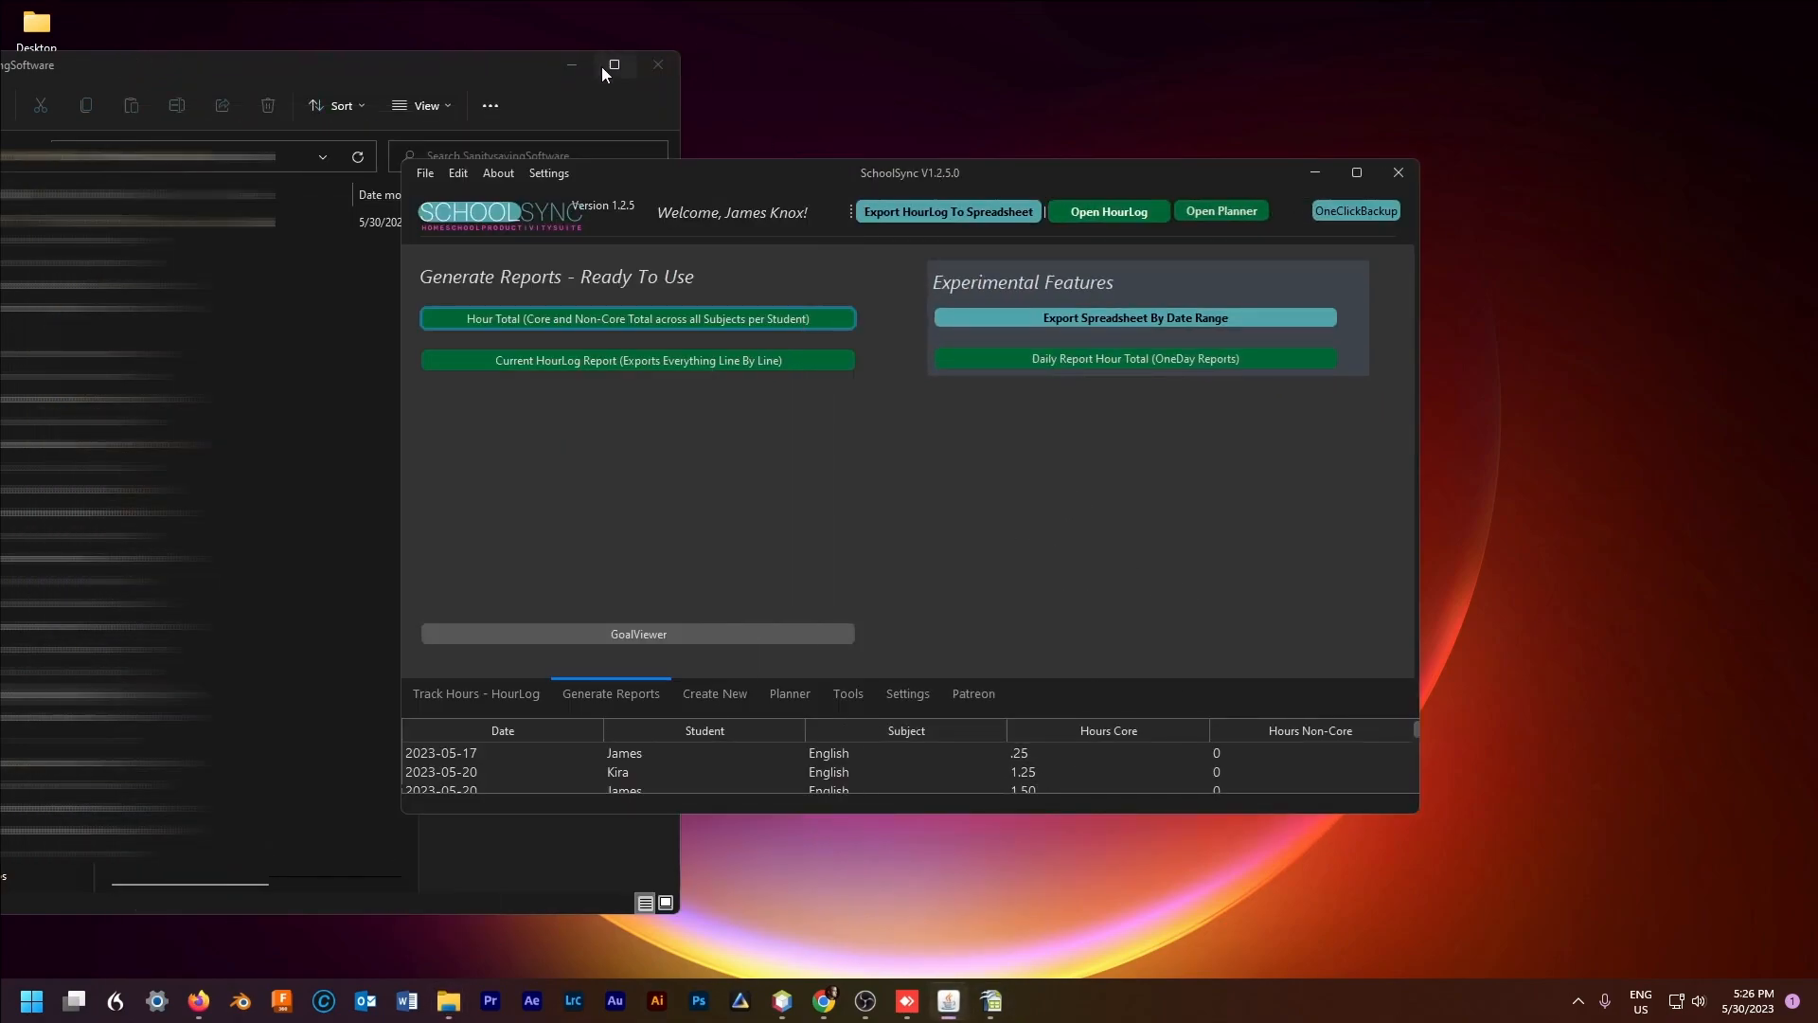
pyautogui.click(572, 66)
pyautogui.moveTo(920, 168); pyautogui.dragTo(945, 142)
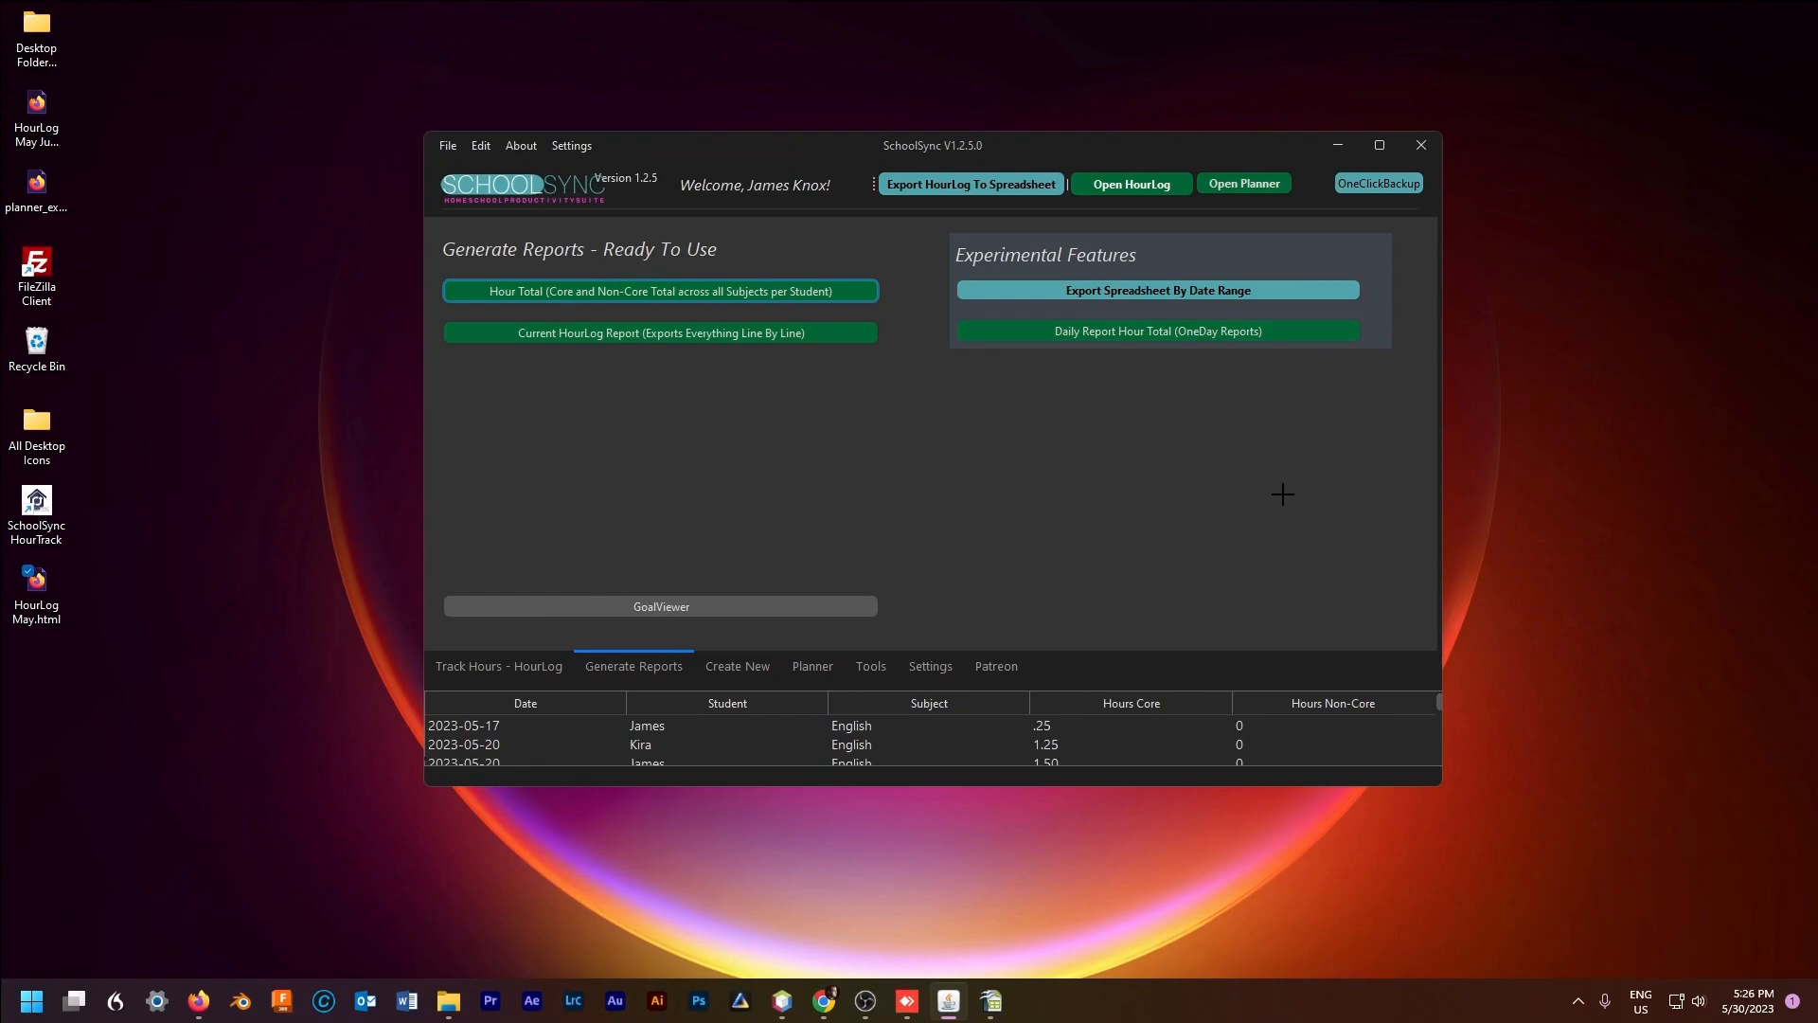
# Step: Tour the Settings, Tools and Create New pages, ending on Generate Reports
pyautogui.click(928, 668)
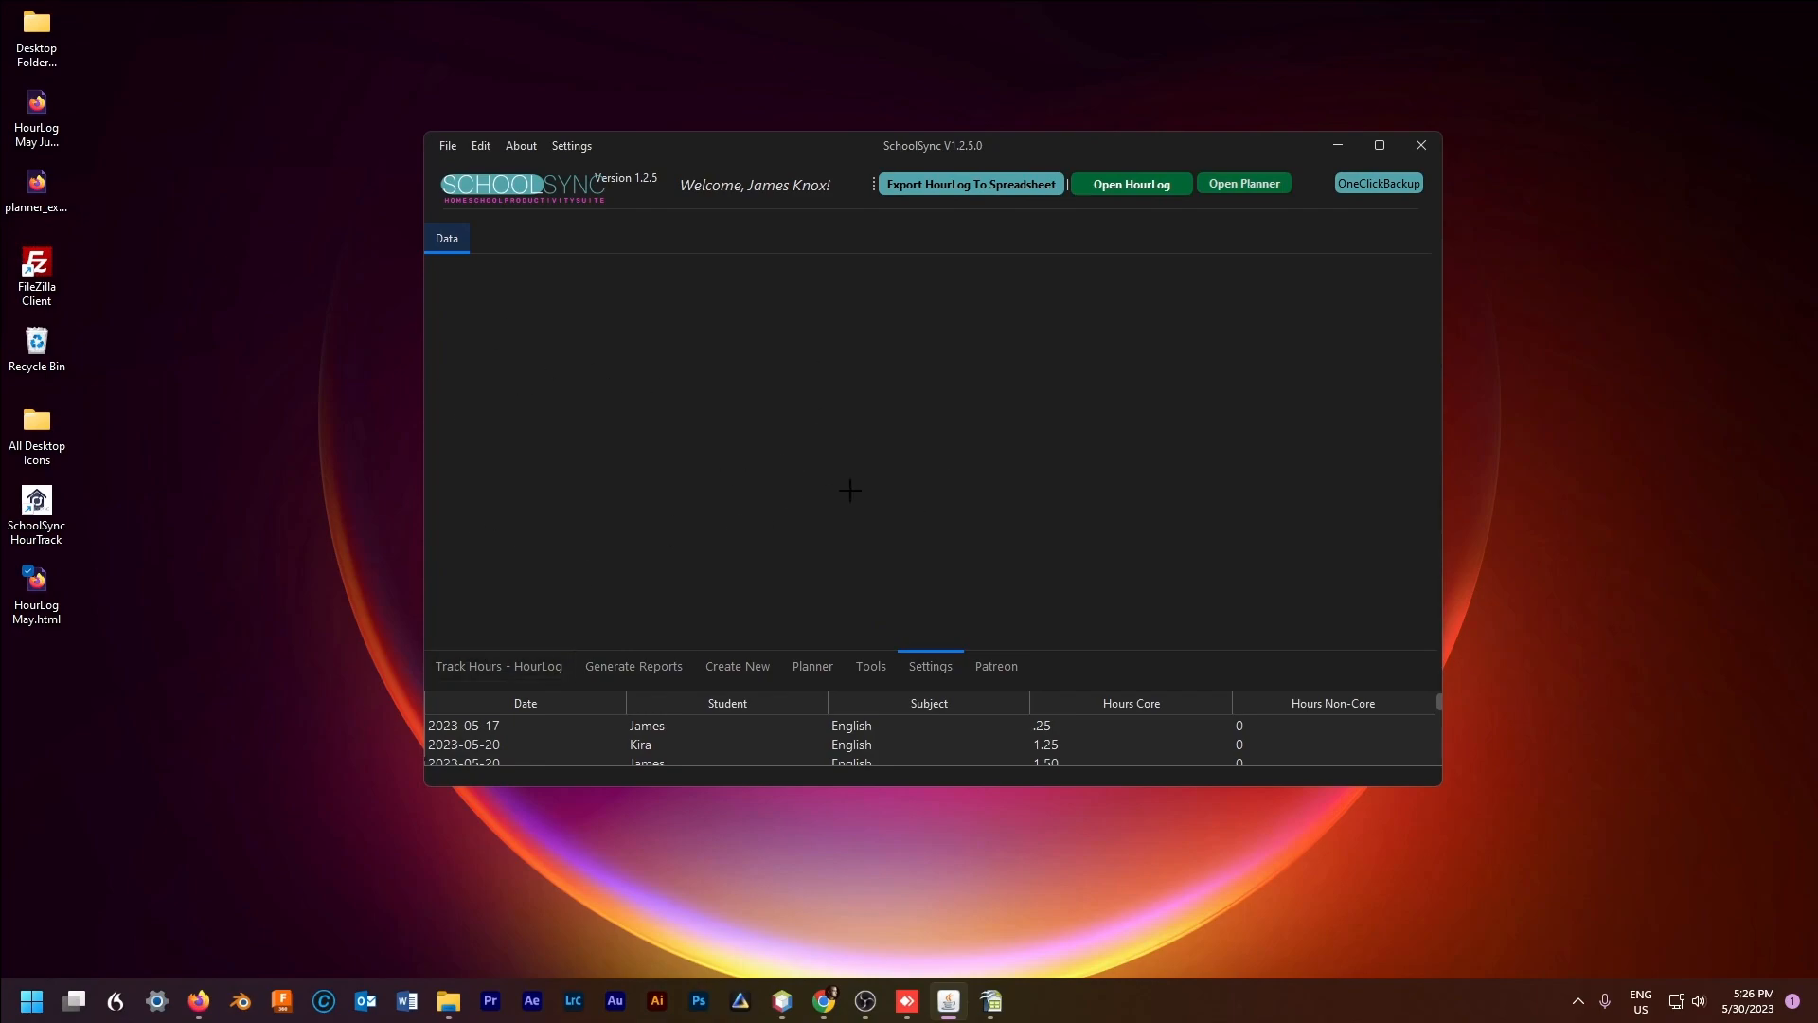
pyautogui.click(871, 667)
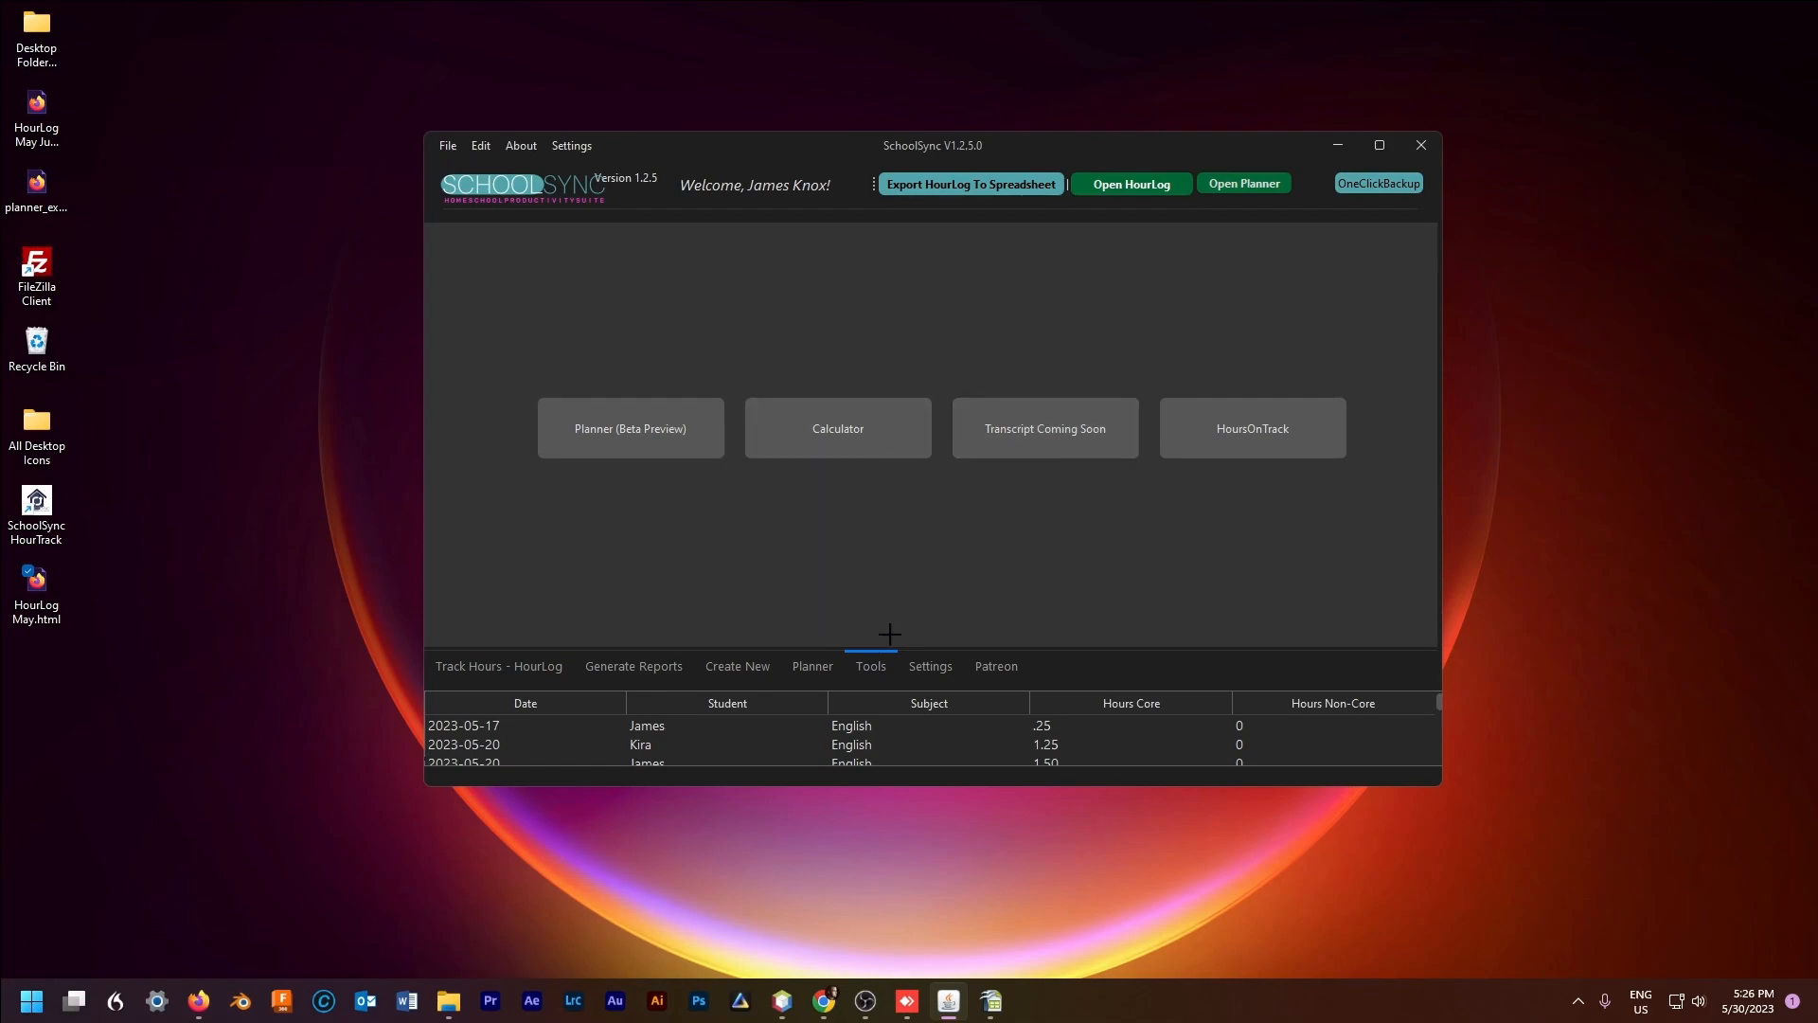
pyautogui.click(737, 666)
pyautogui.click(634, 666)
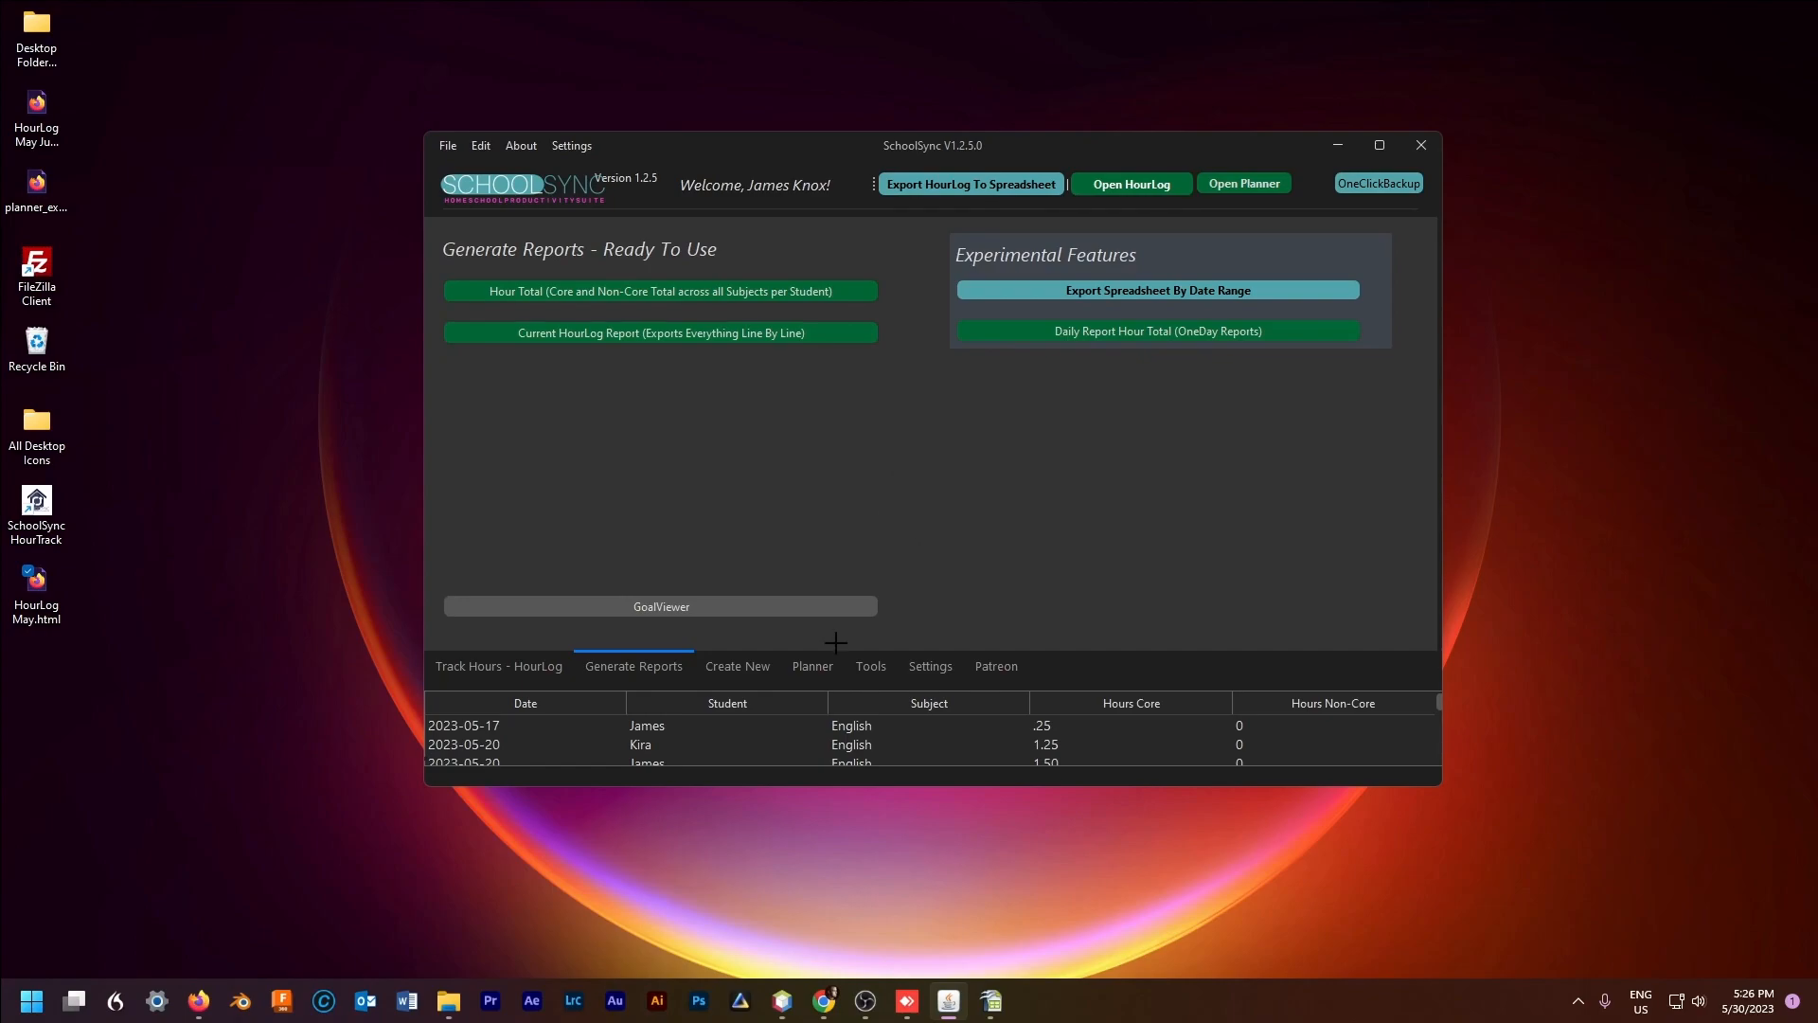
pyautogui.moveTo(781, 1012)
# Step: Launch the planner window from the Planner page, close it, and return to Generate Reports
pyautogui.click(830, 666)
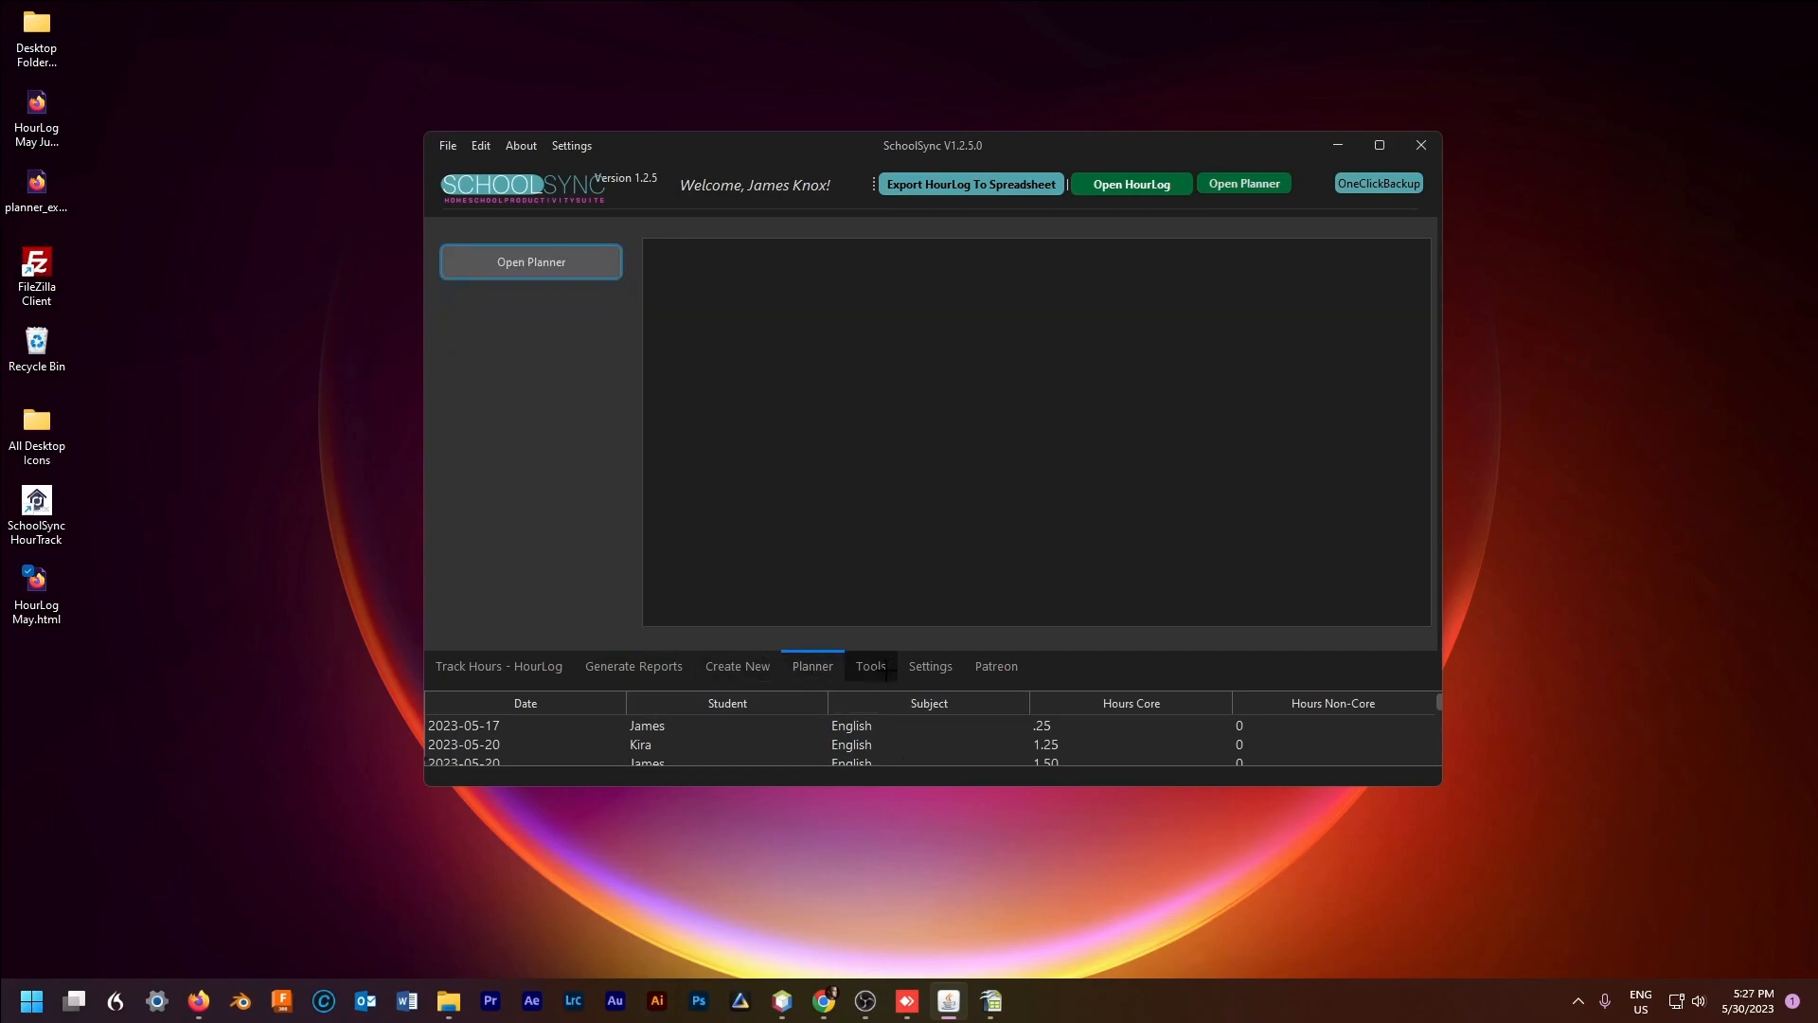
pyautogui.click(531, 261)
pyautogui.click(957, 13)
pyautogui.click(636, 665)
# Step: Export the Current HourLog Report as HTML to the Desktop as export.html
pyautogui.click(608, 334)
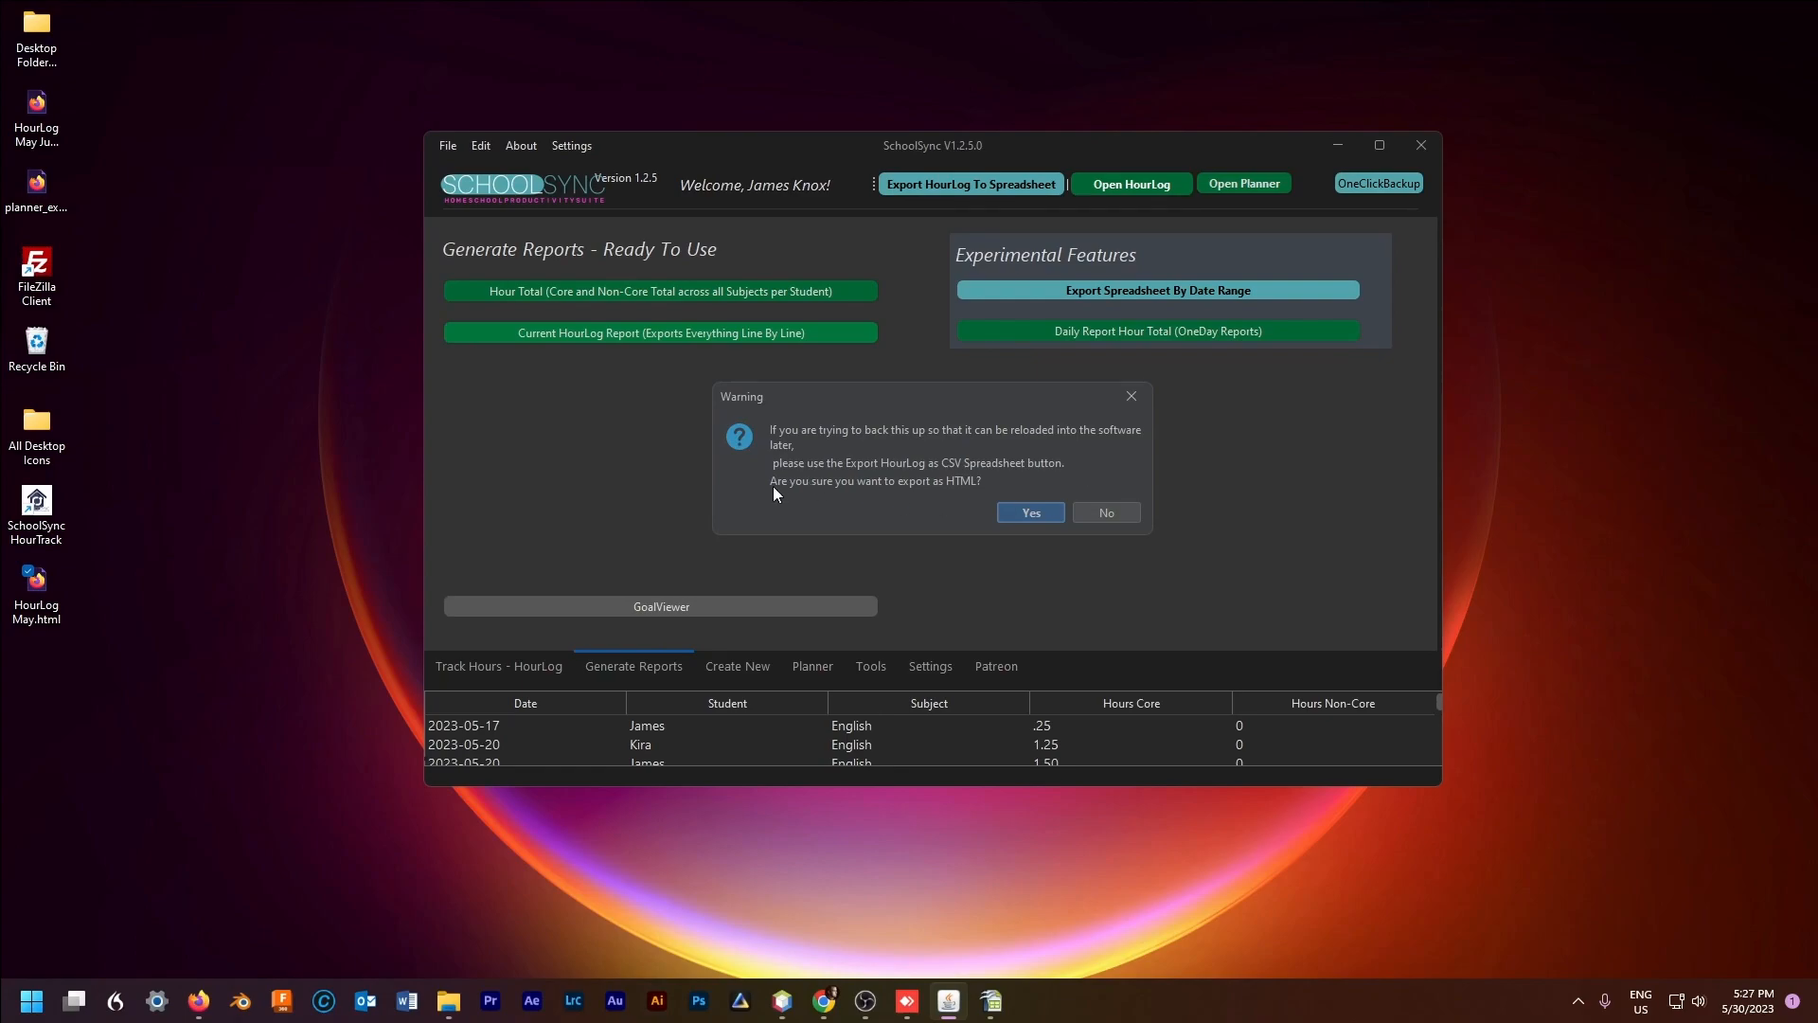
pyautogui.click(1029, 512)
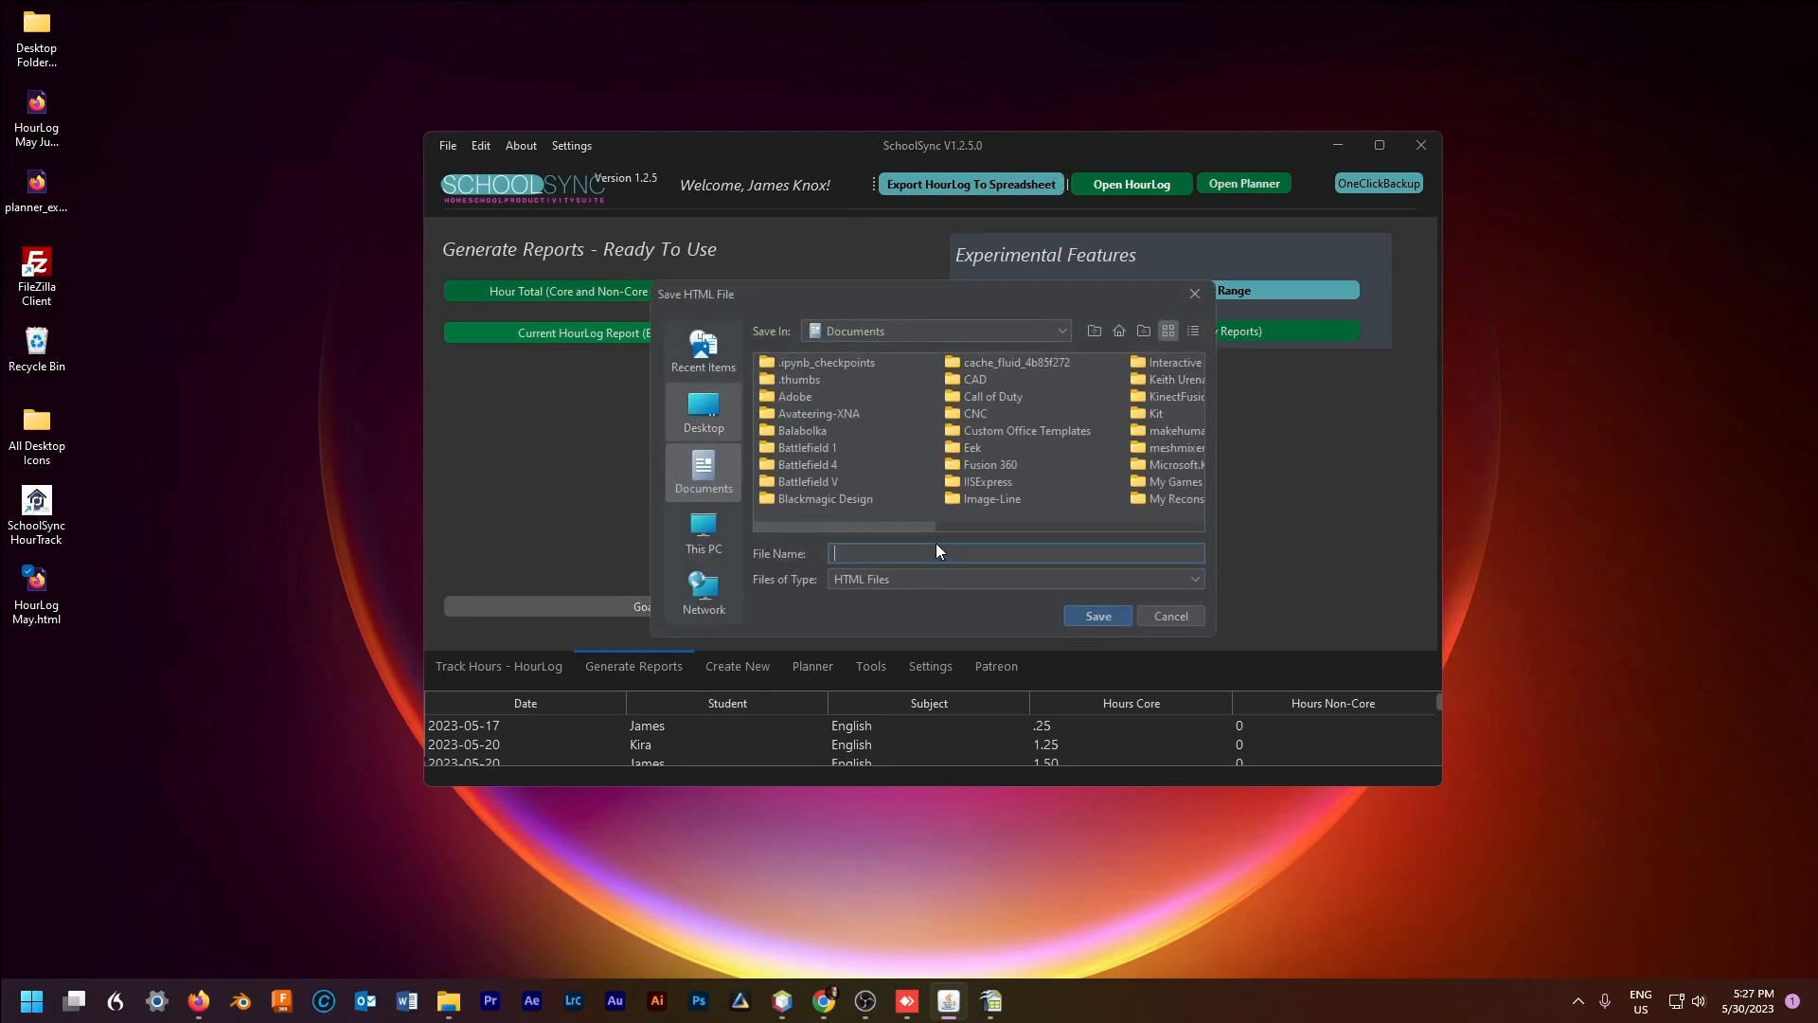
pyautogui.click(704, 409)
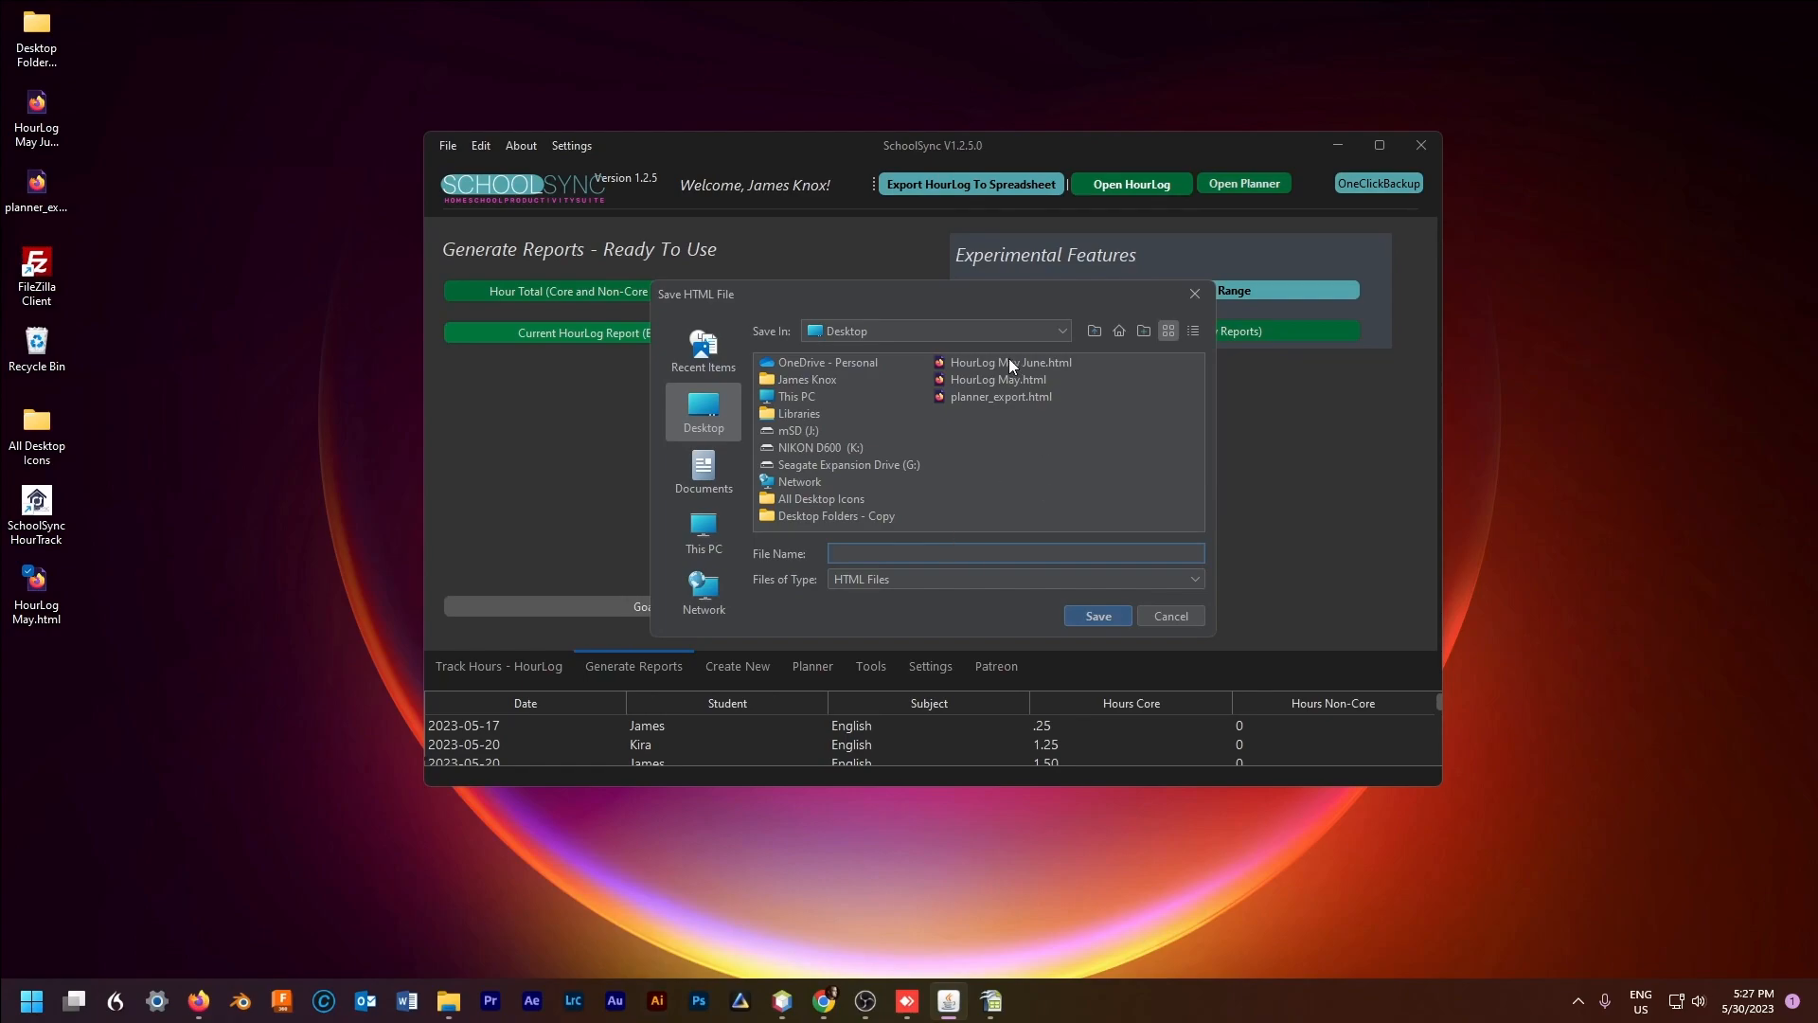
pyautogui.click(955, 552)
pyautogui.write('export')
pyautogui.press('Return')
pyautogui.click(1010, 493)
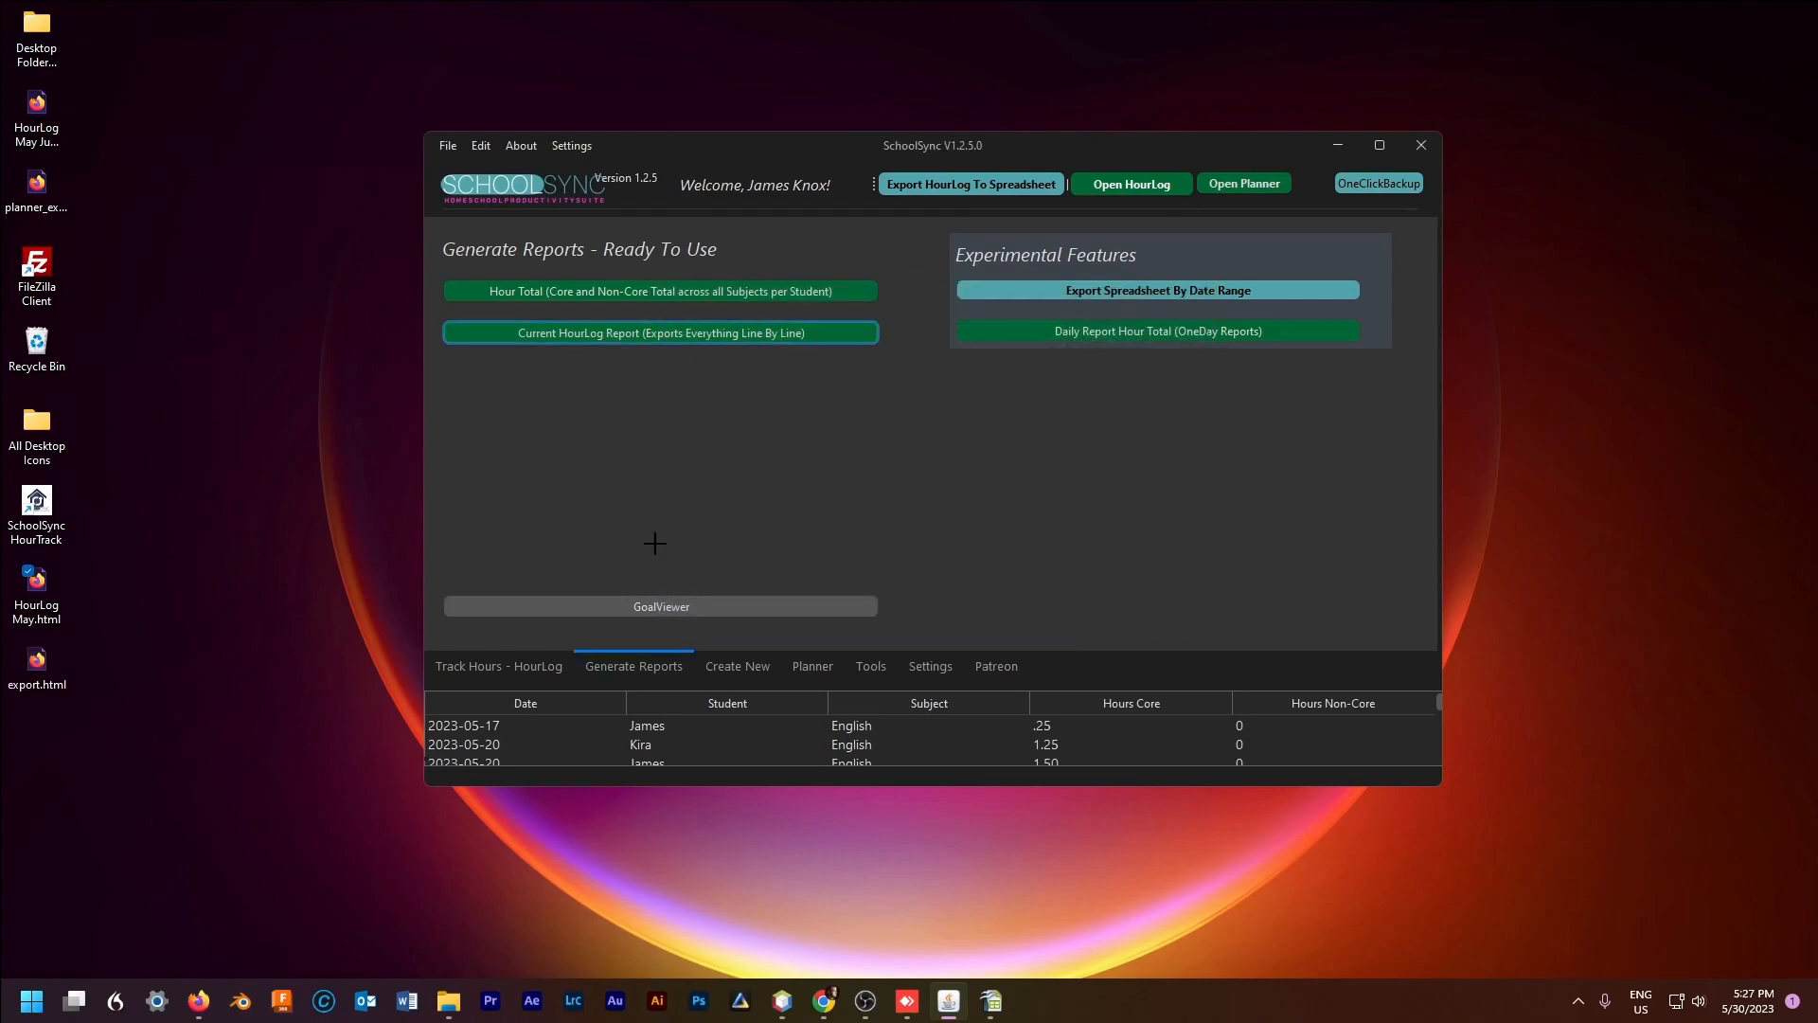
# Step: Open export.html in Firefox, try and cancel printing the Hour Log table, then minimize Firefox
pyautogui.doubleClick(66, 670)
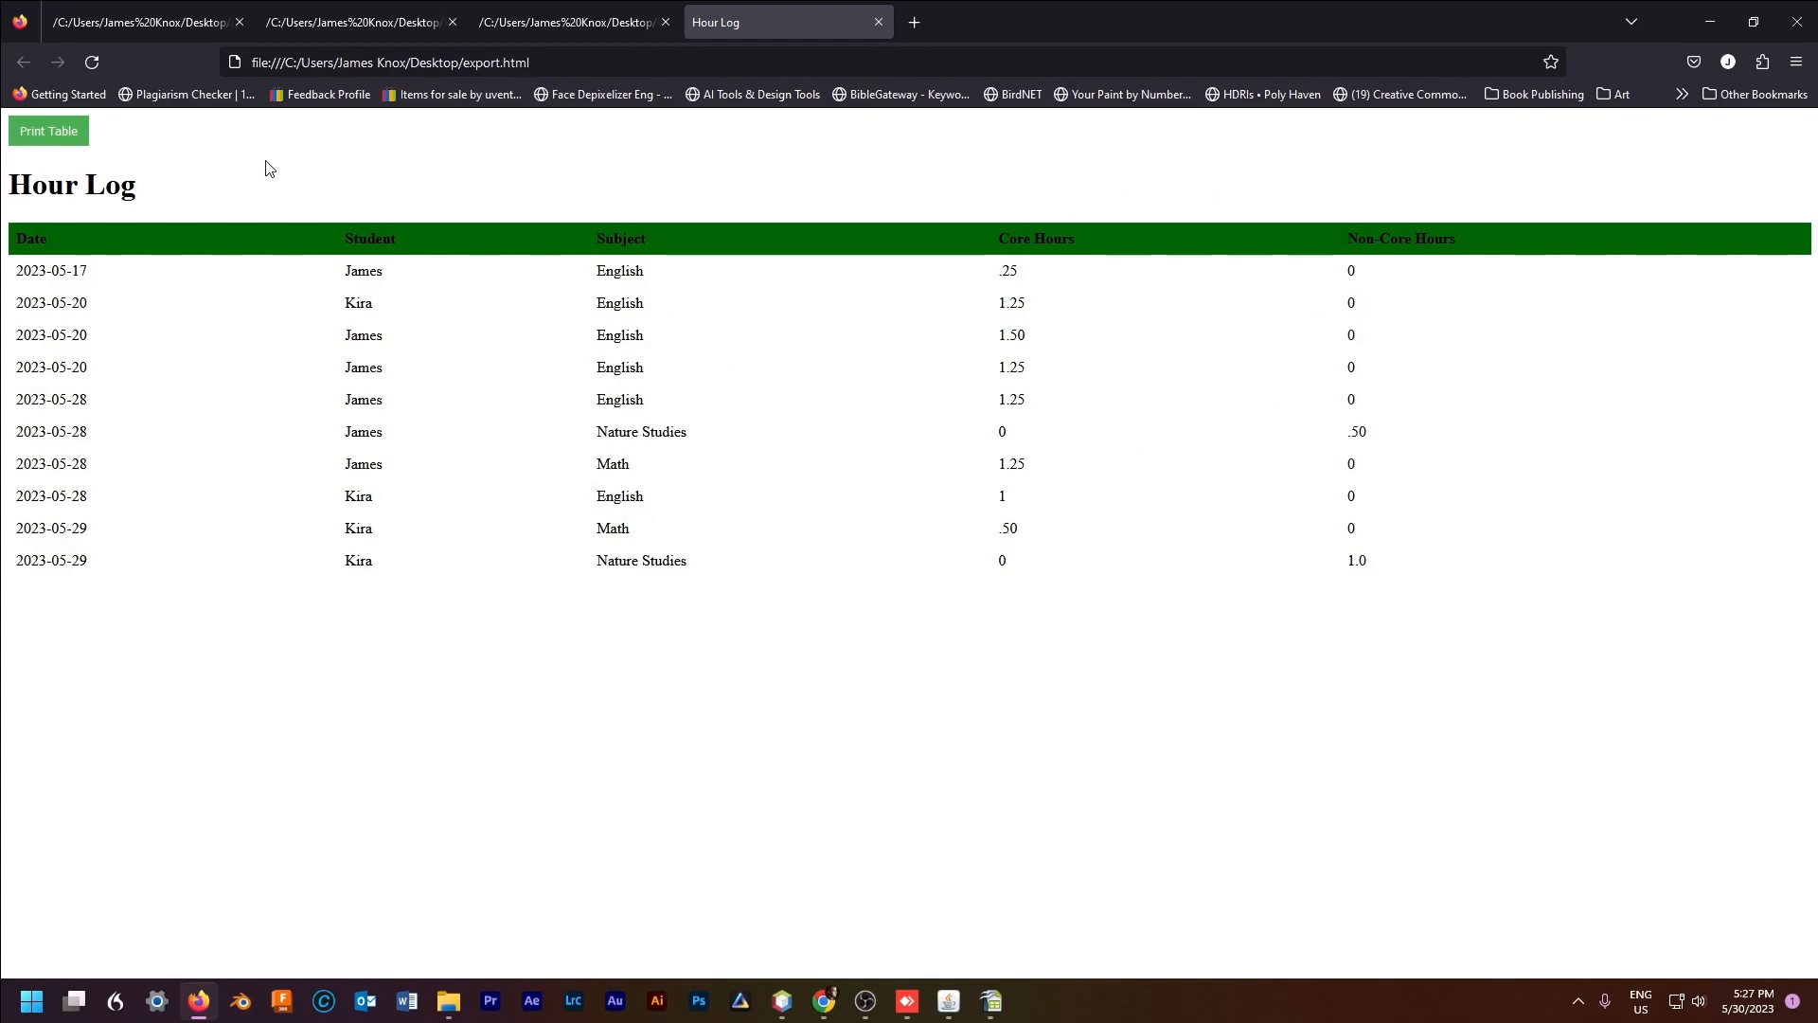
pyautogui.click(54, 138)
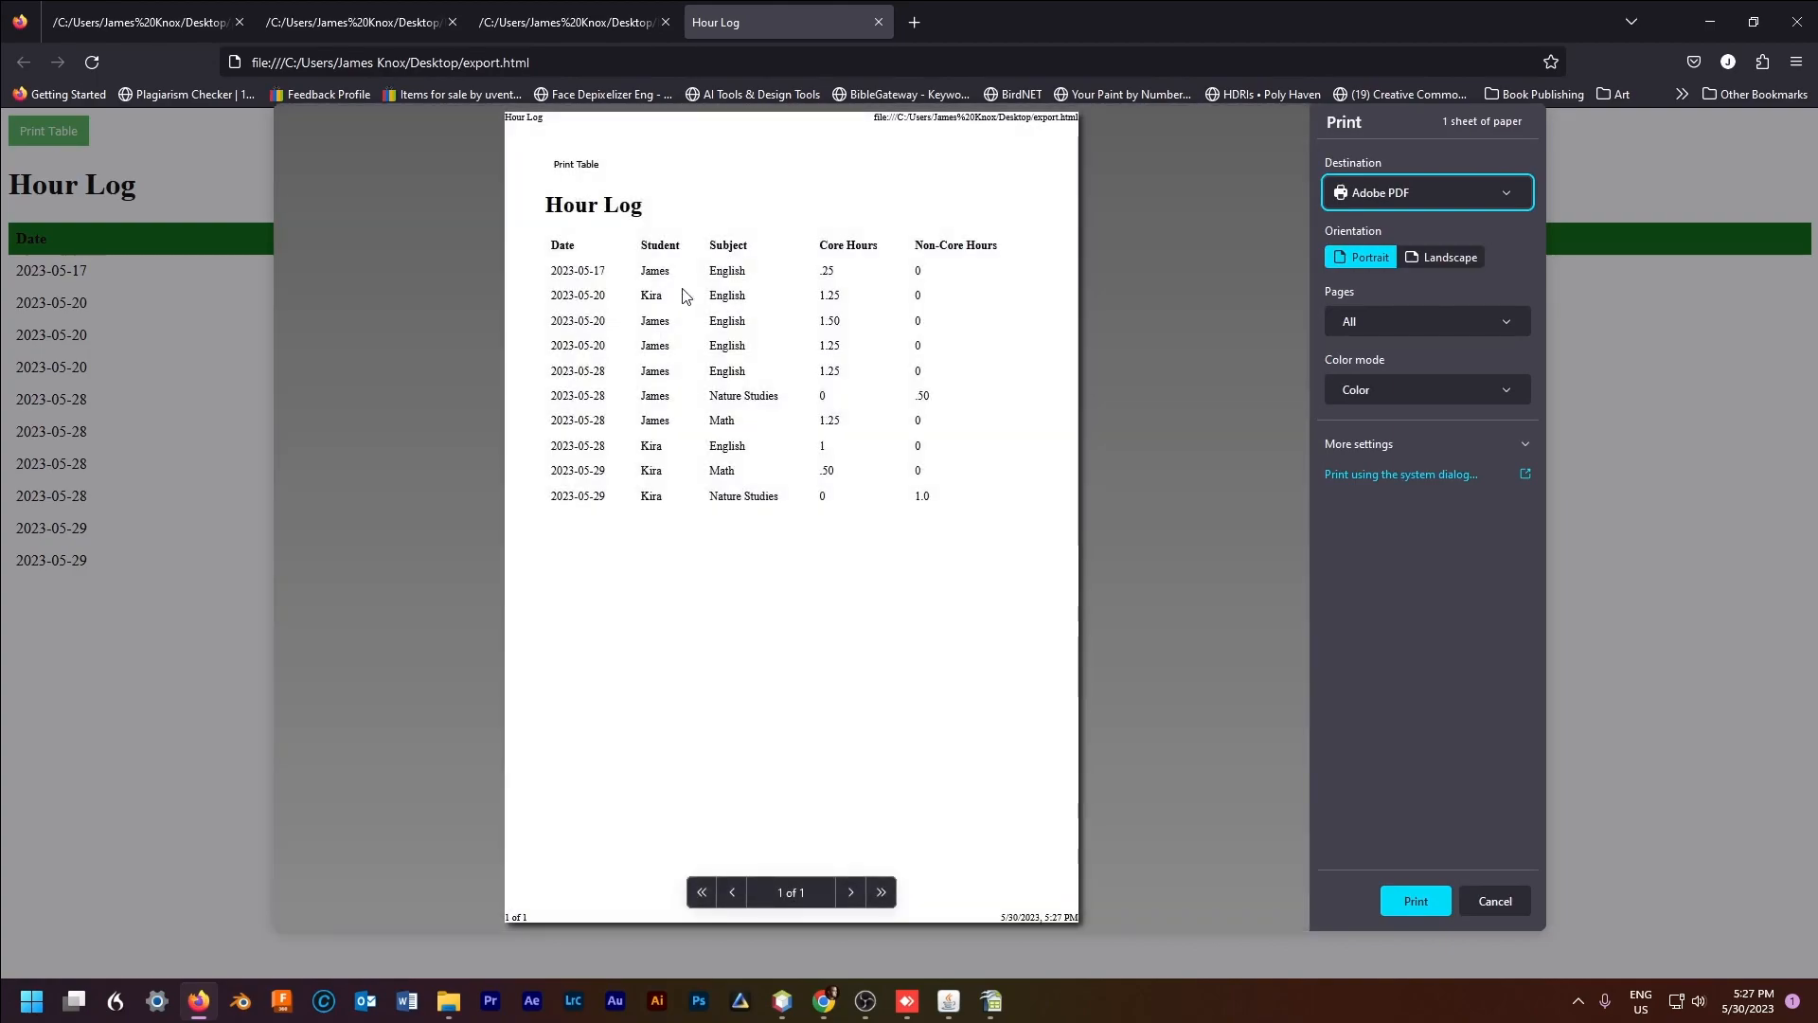
pyautogui.click(1496, 900)
pyautogui.click(1705, 17)
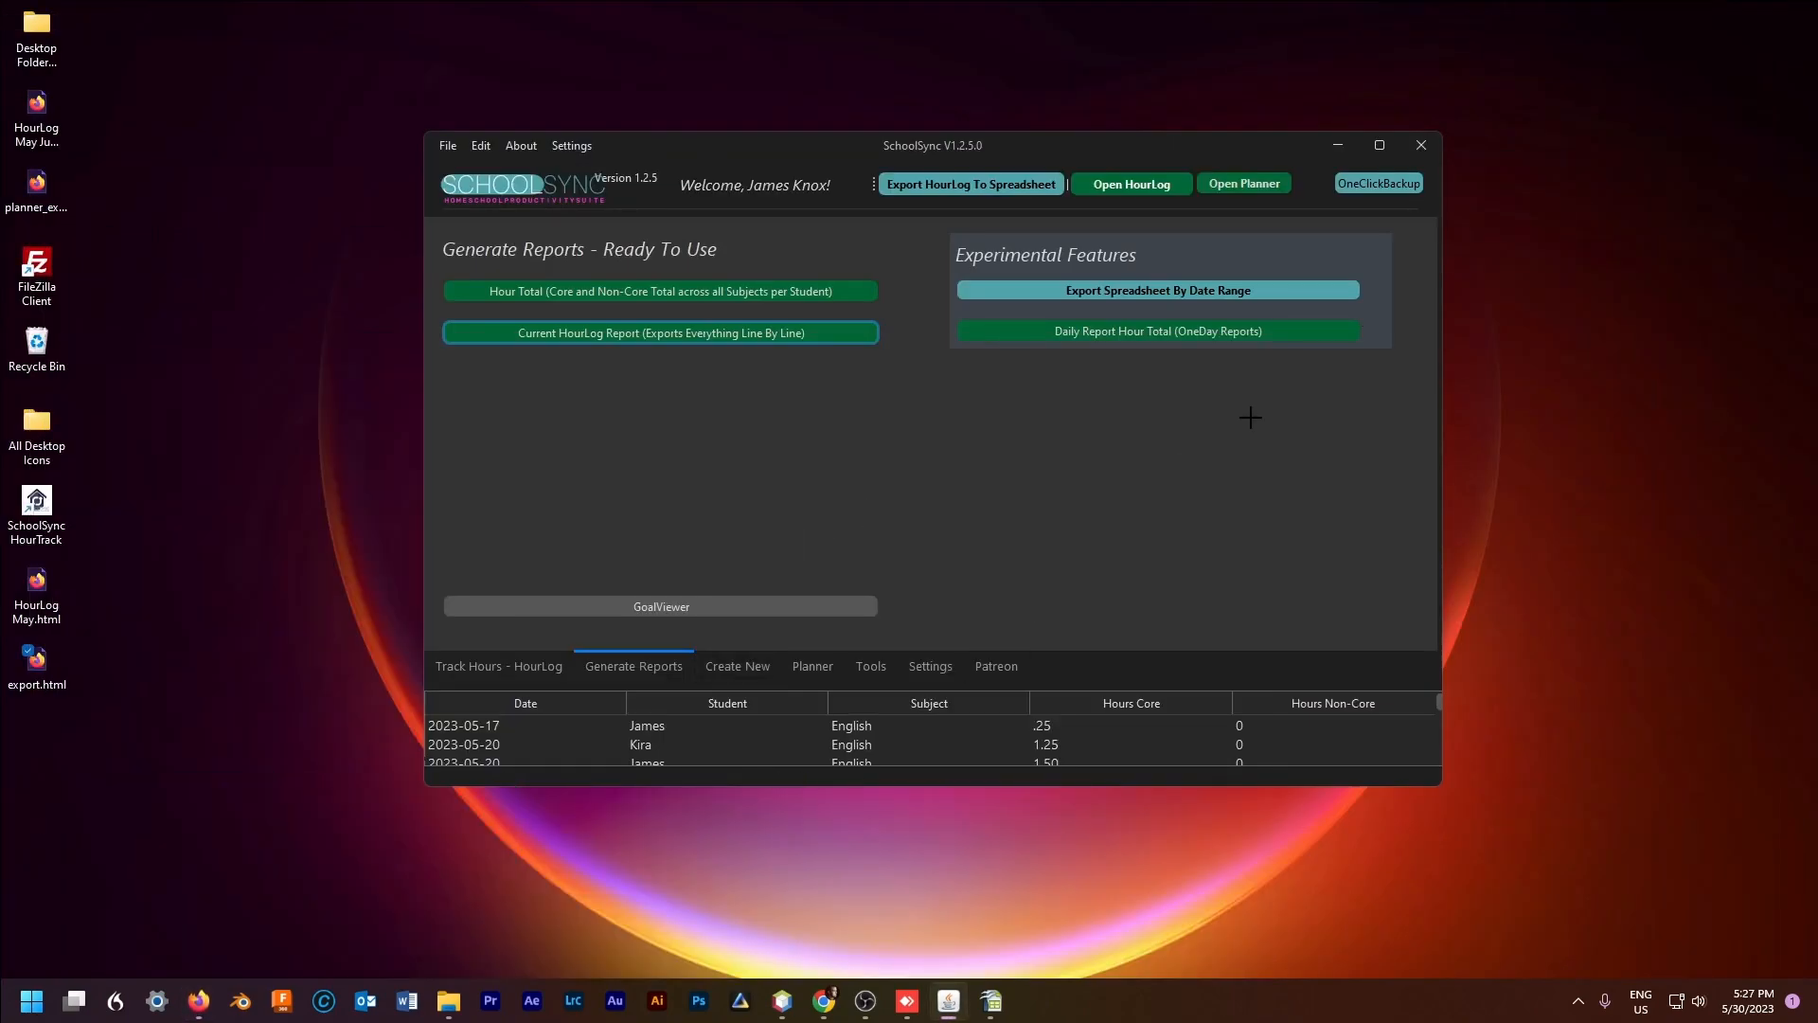
# Step: Open the separate planner window, switch the main window to Tools, and close the planner
pyautogui.click(1252, 184)
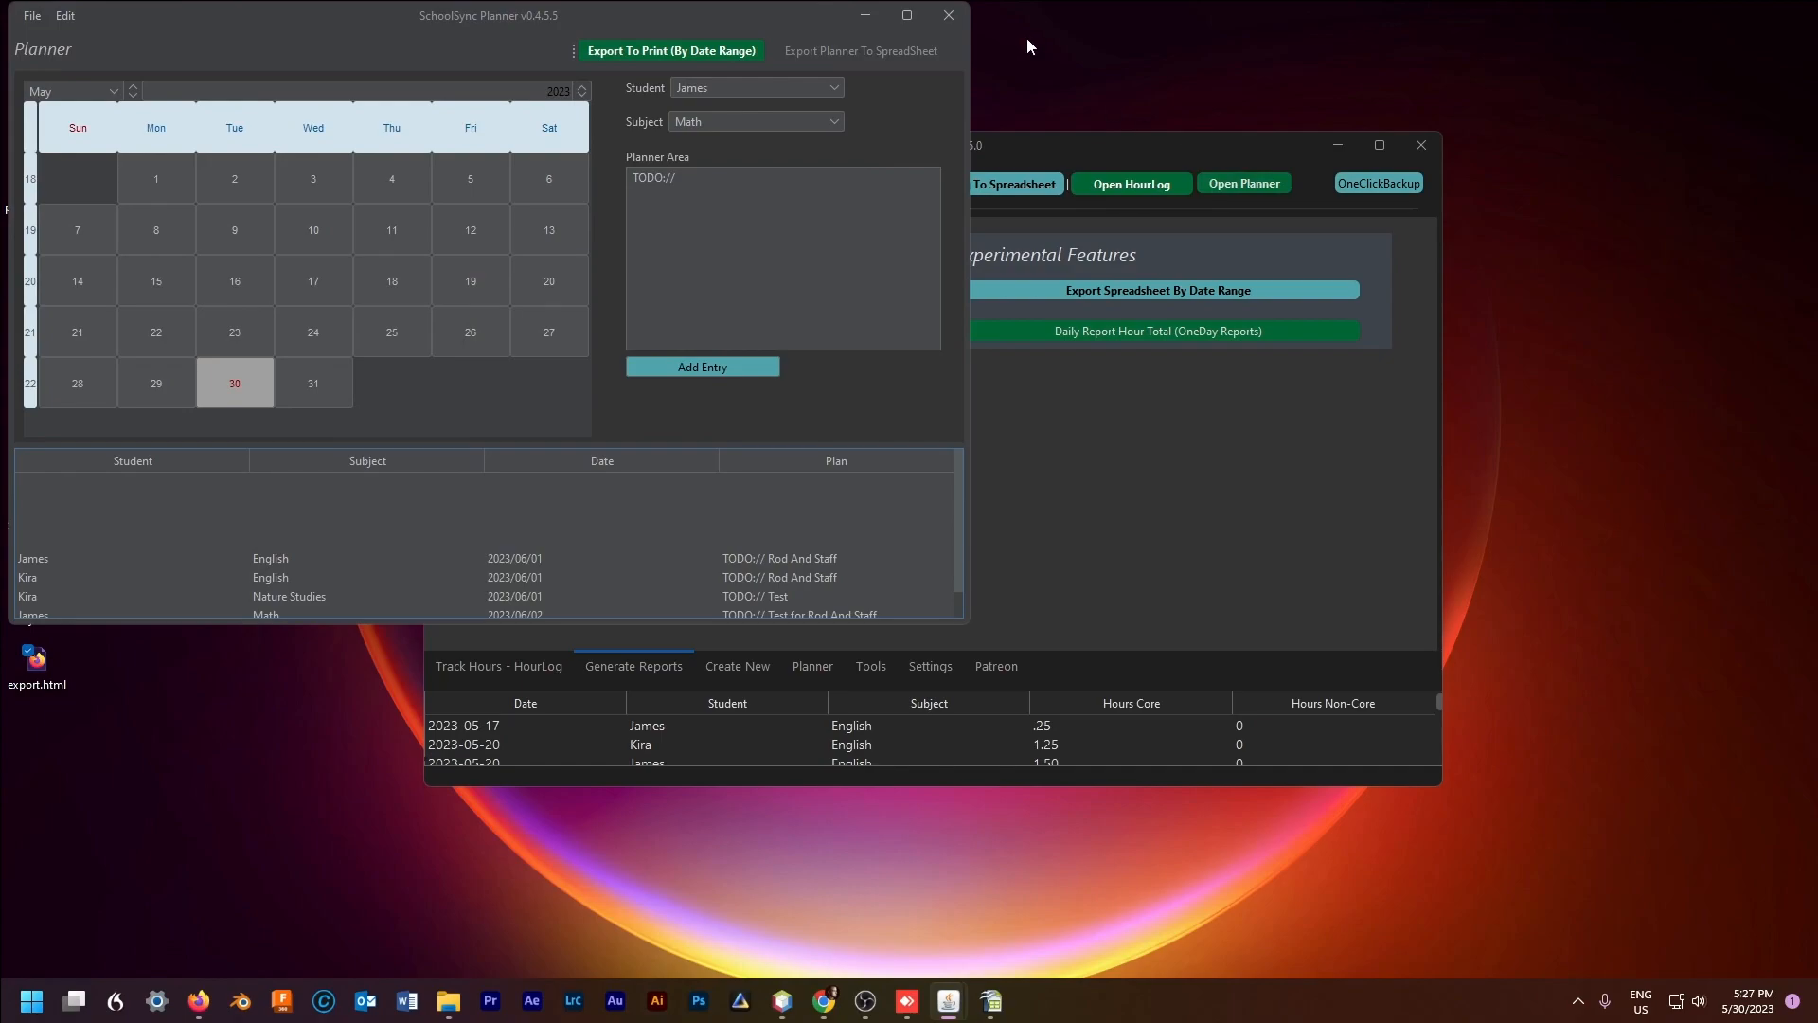
pyautogui.click(870, 666)
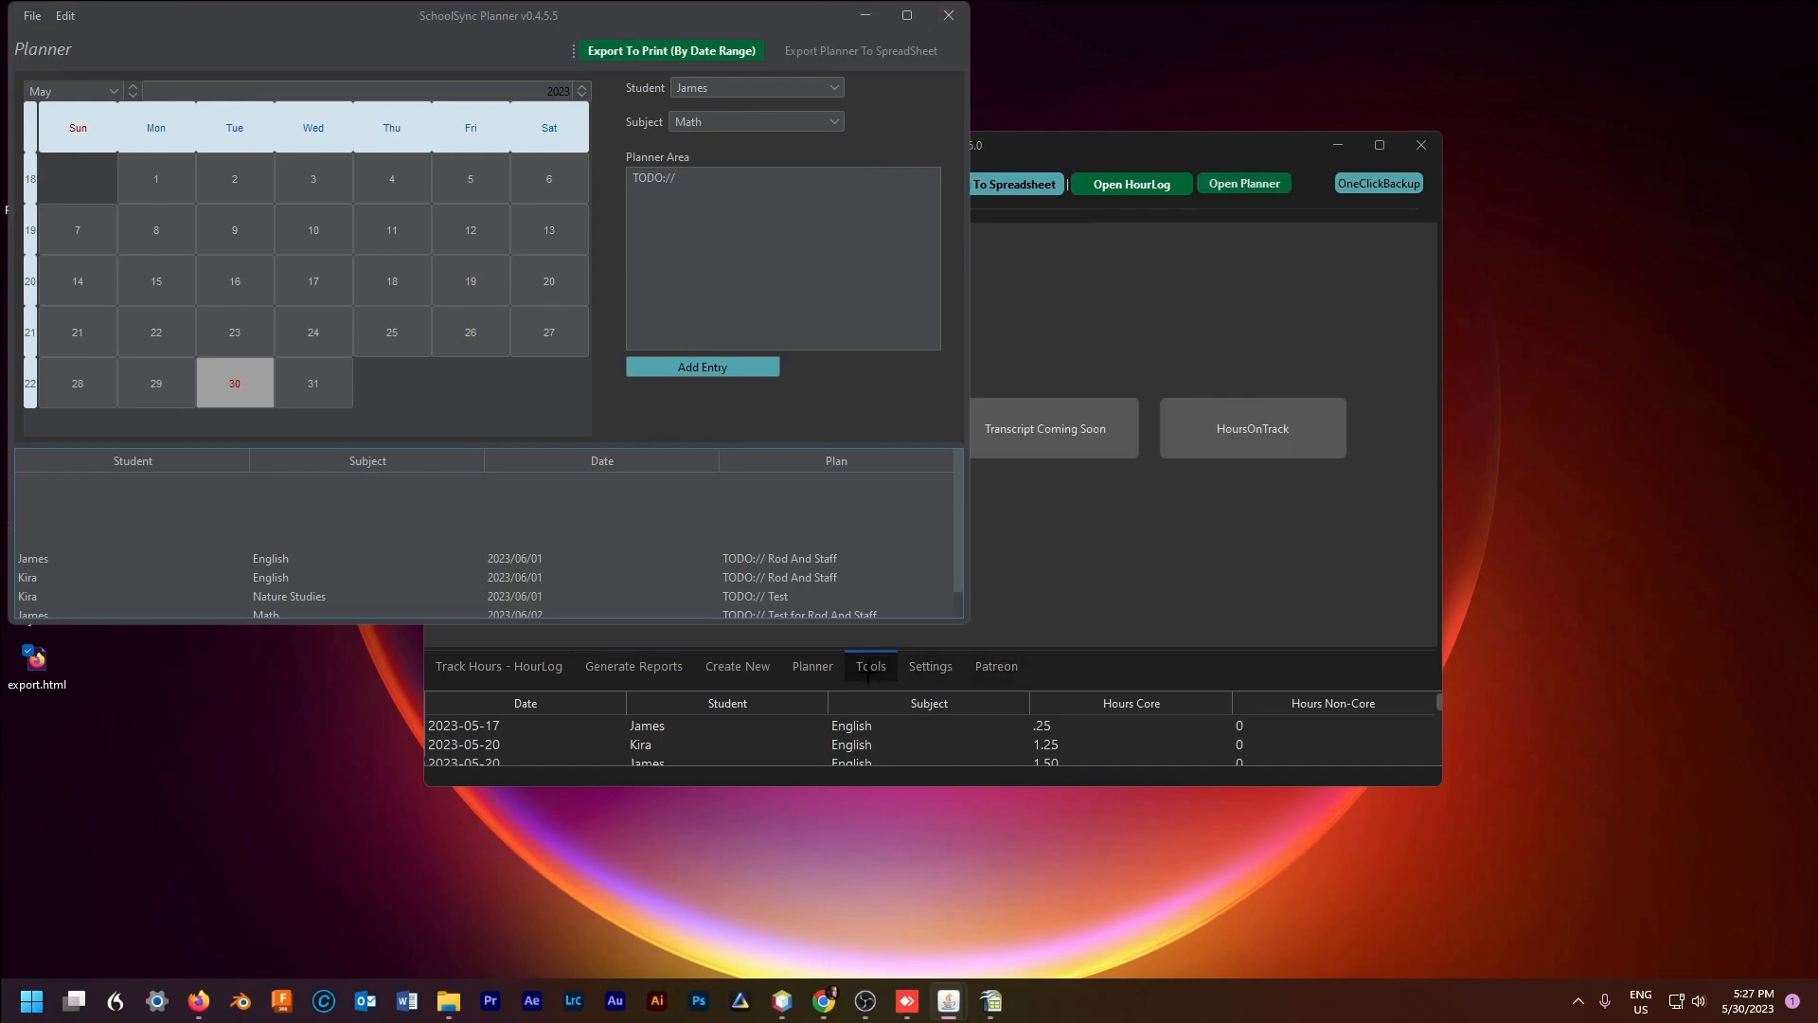
pyautogui.click(948, 15)
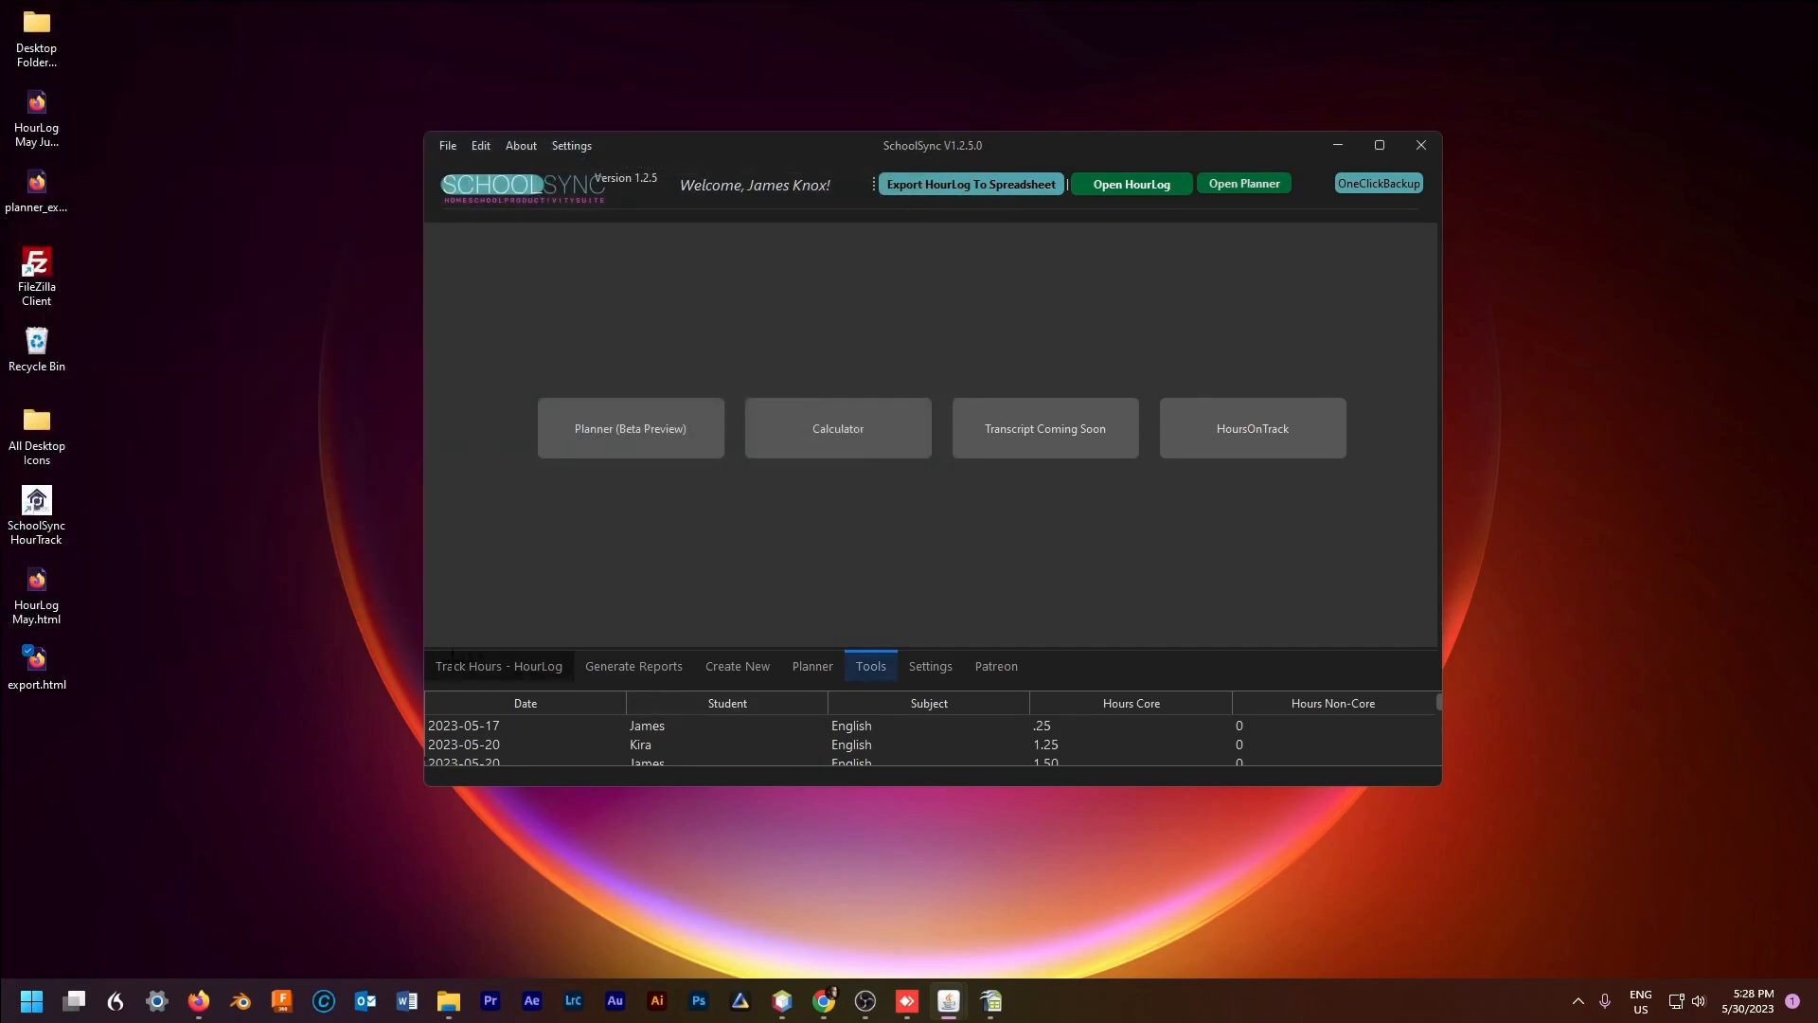
# Step: Open the Hour Log Viewer from Track Hours - HourLog, widen it to show full columns, then close it
pyautogui.click(499, 665)
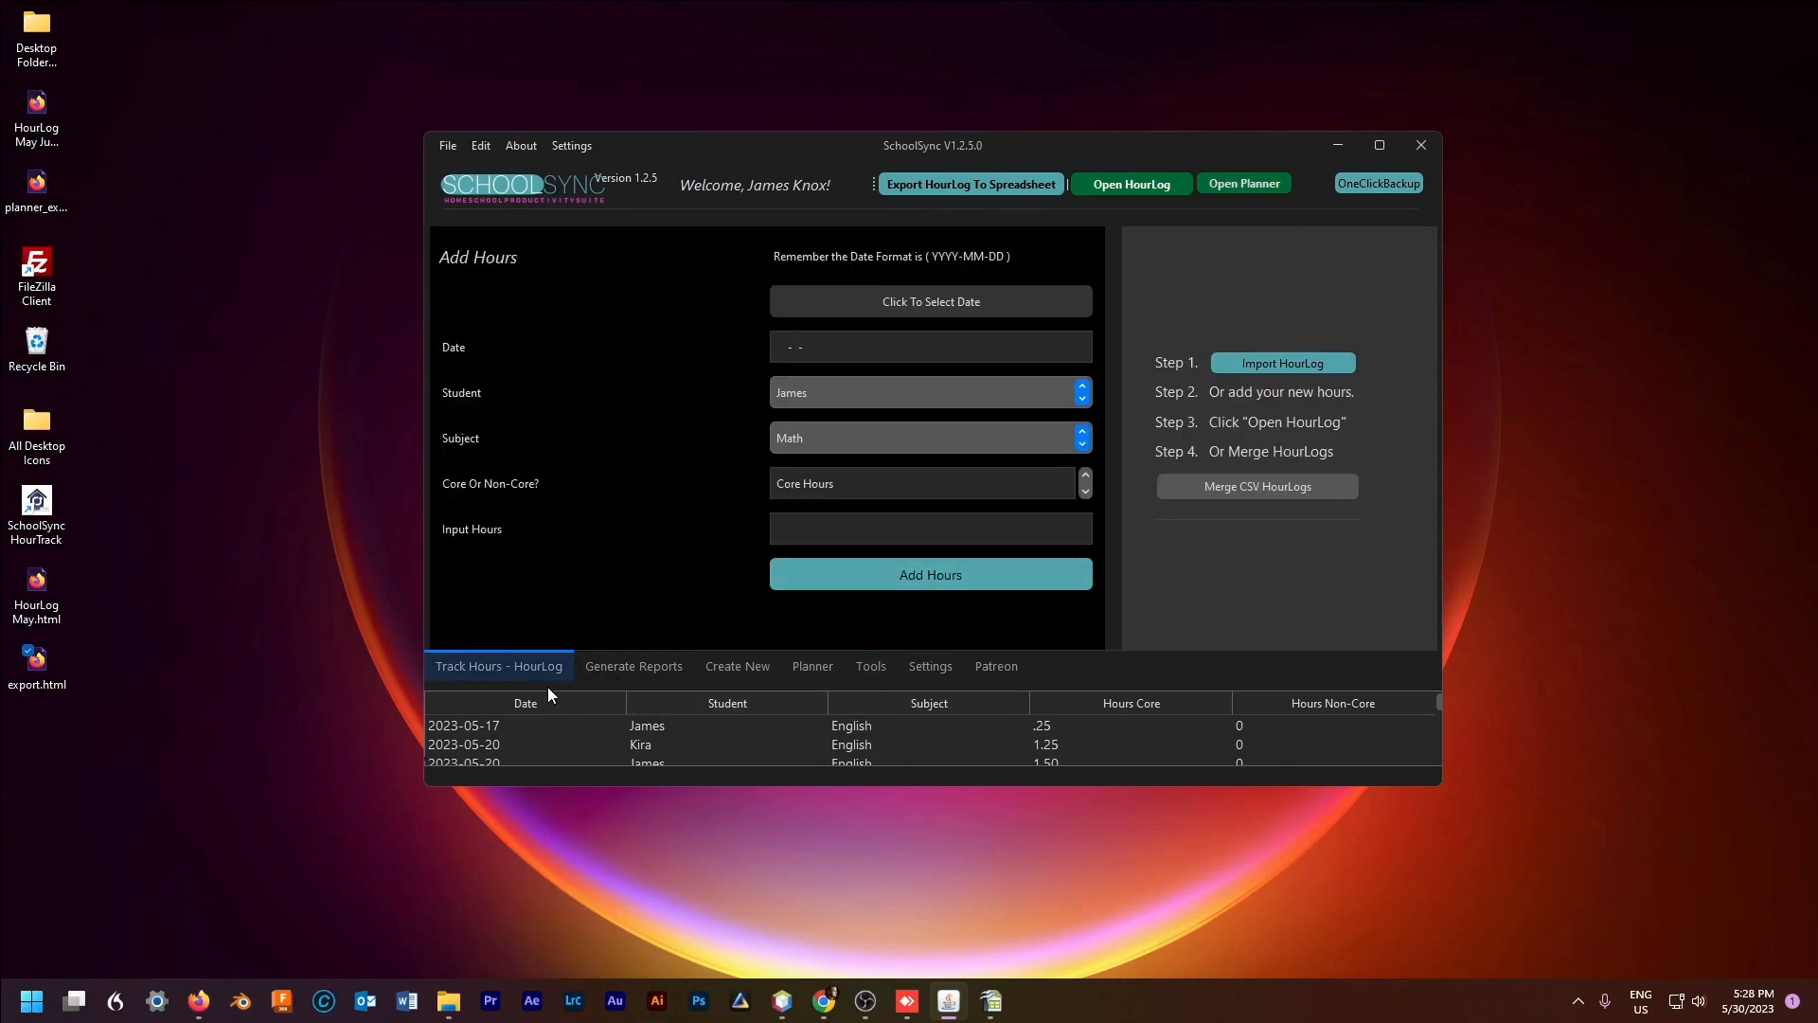
pyautogui.click(1133, 184)
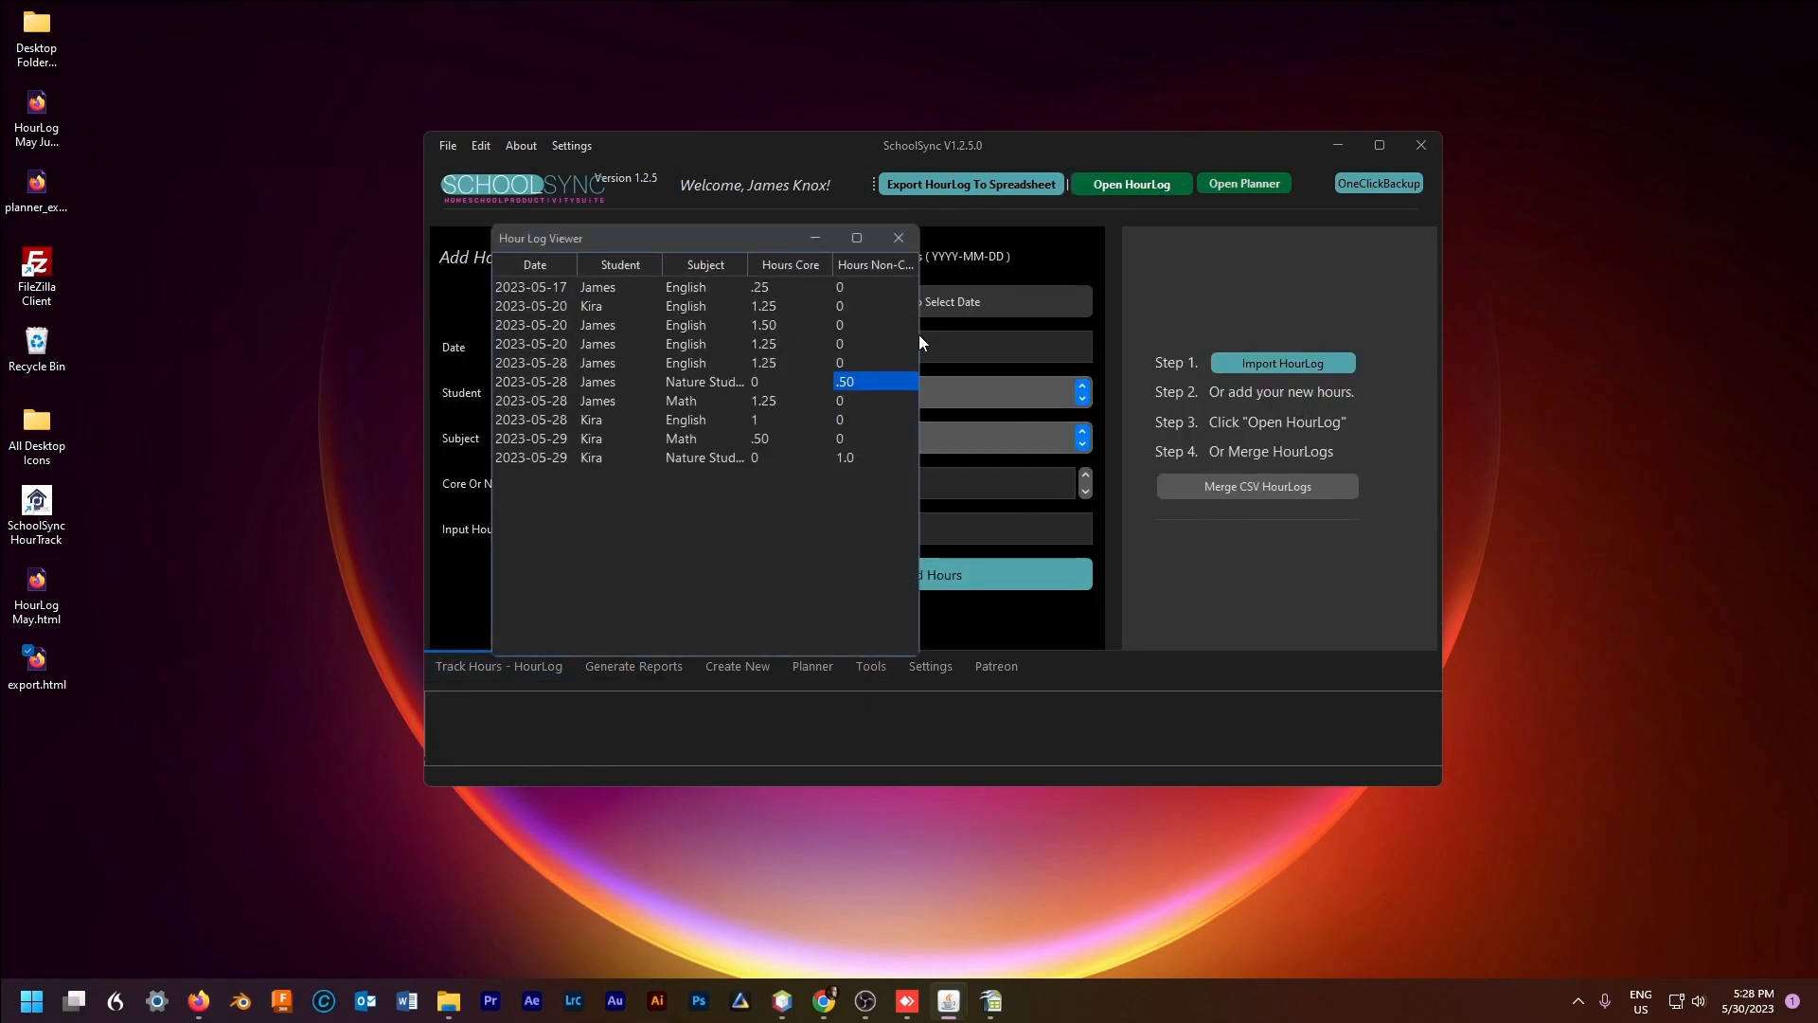
pyautogui.moveTo(926, 334); pyautogui.dragTo(1109, 282)
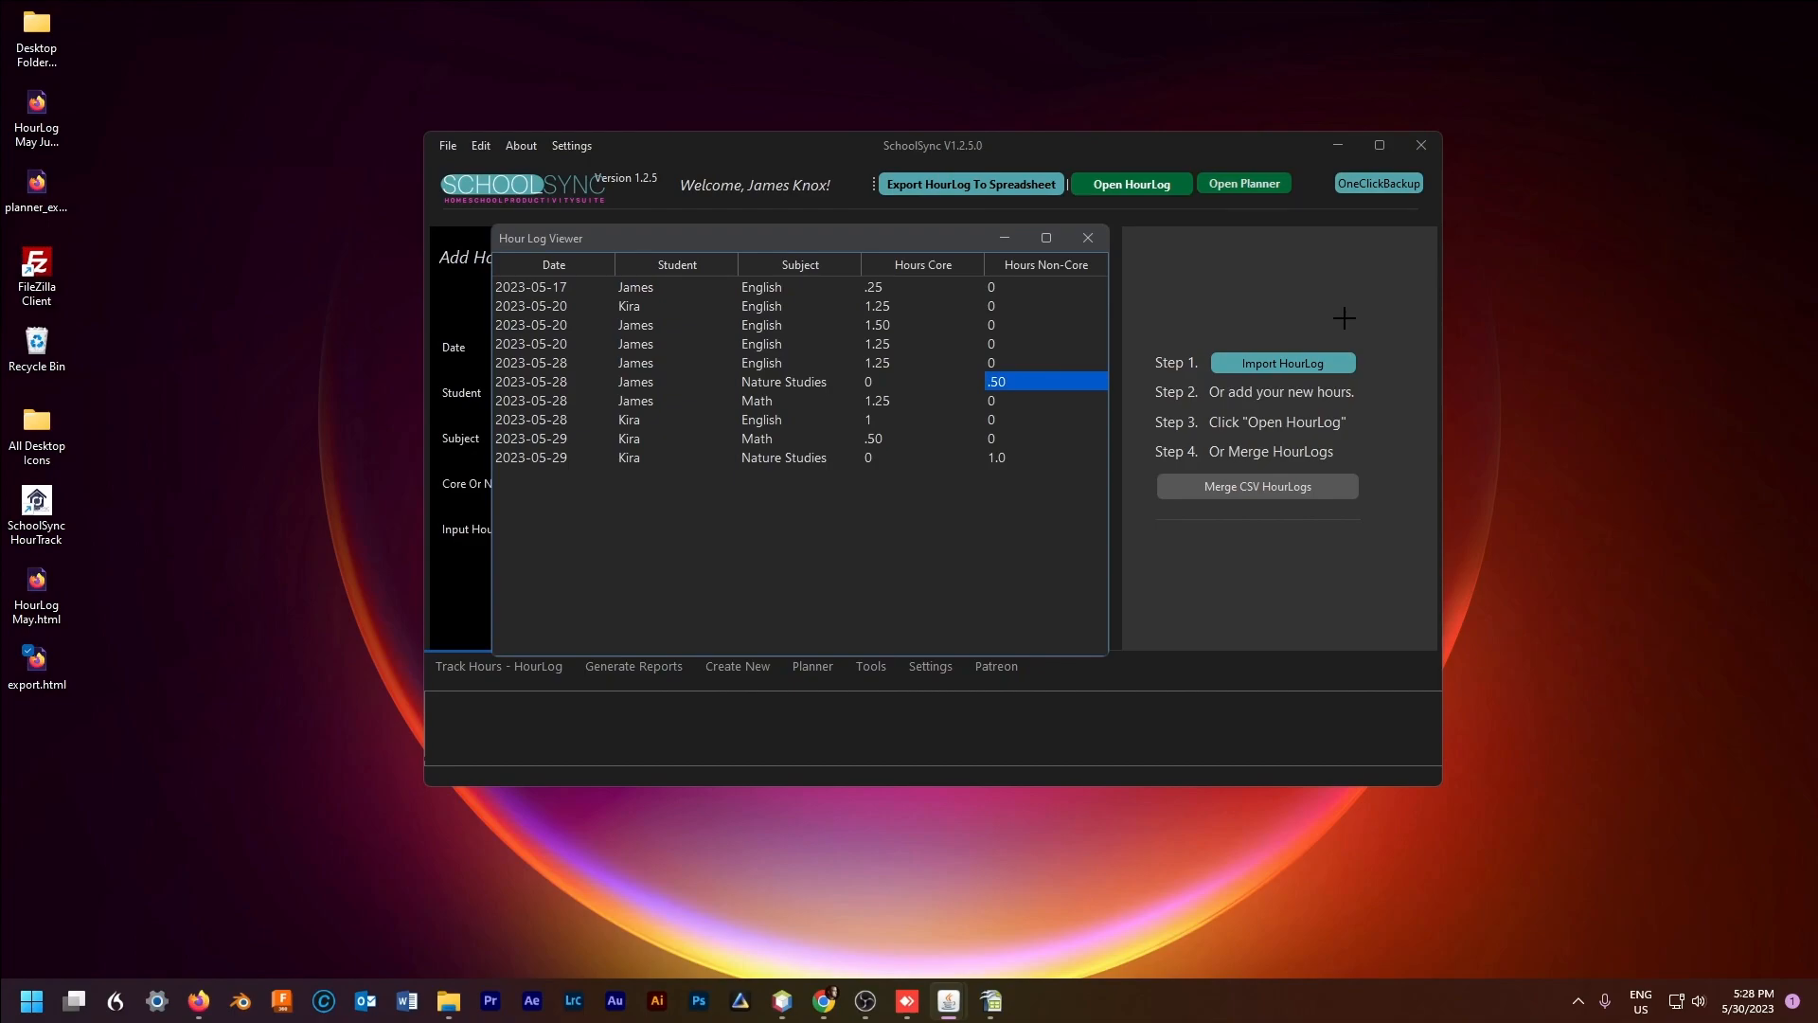
pyautogui.click(1088, 237)
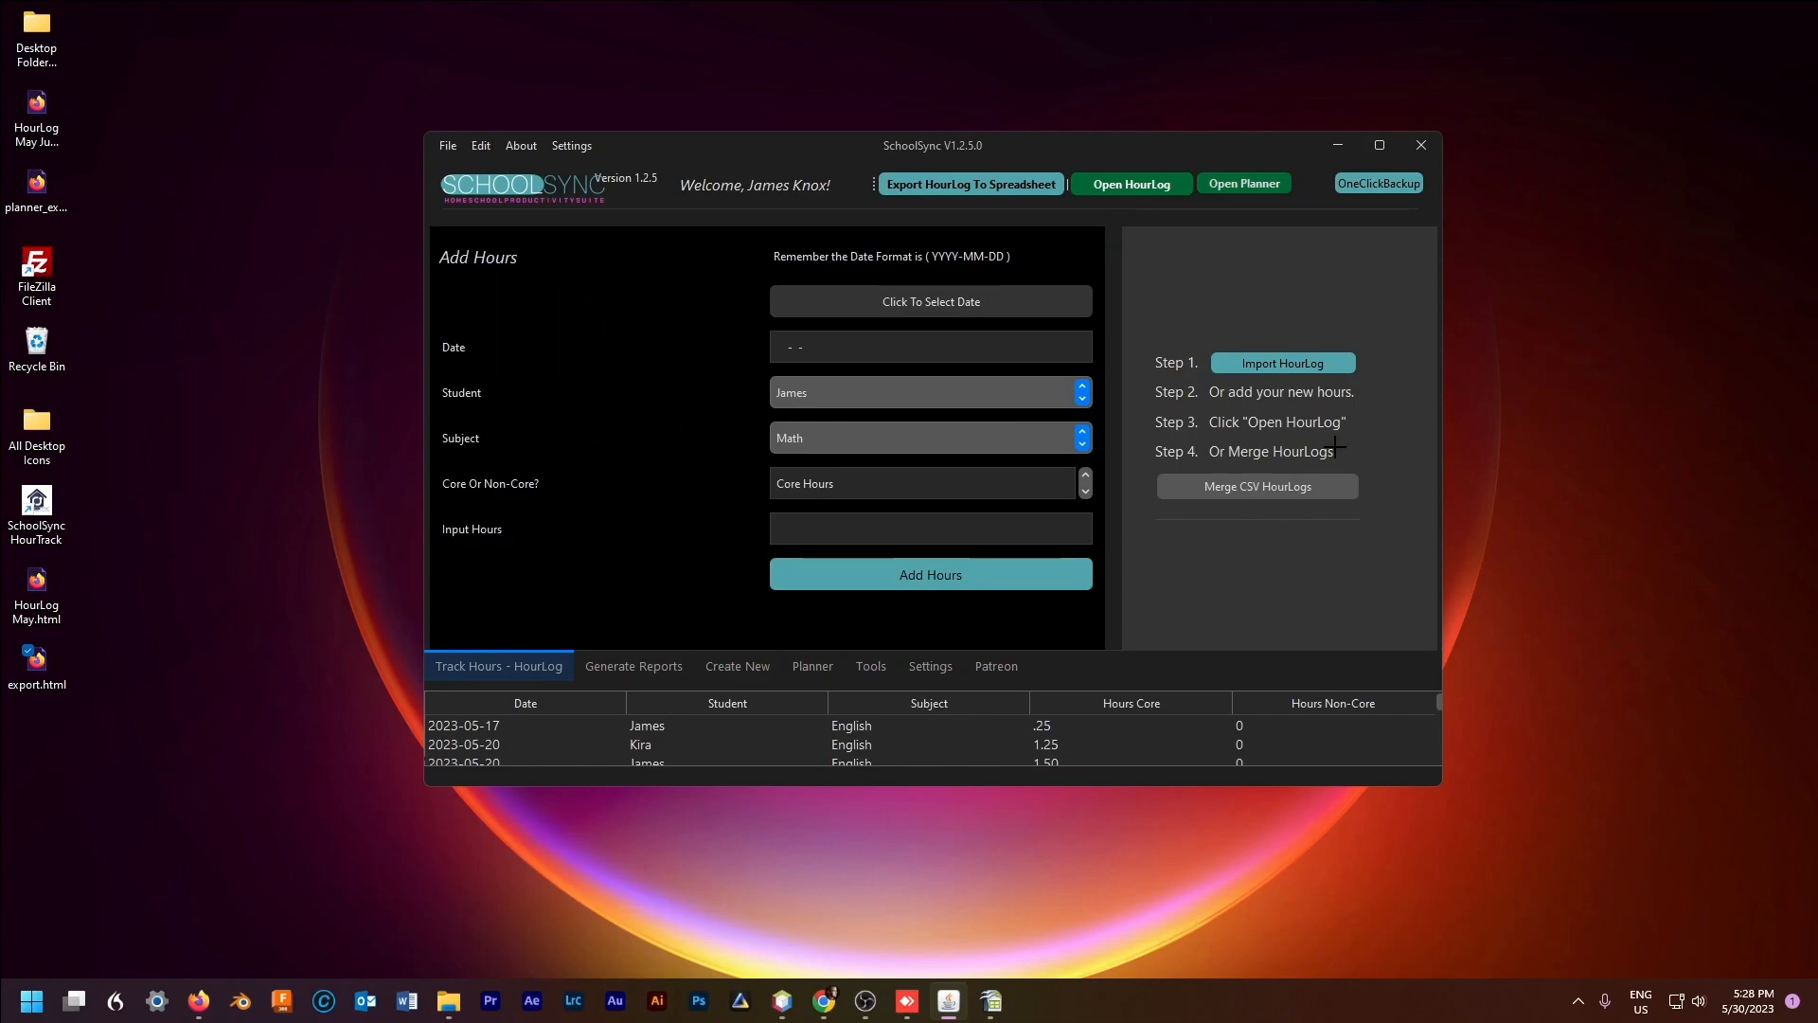